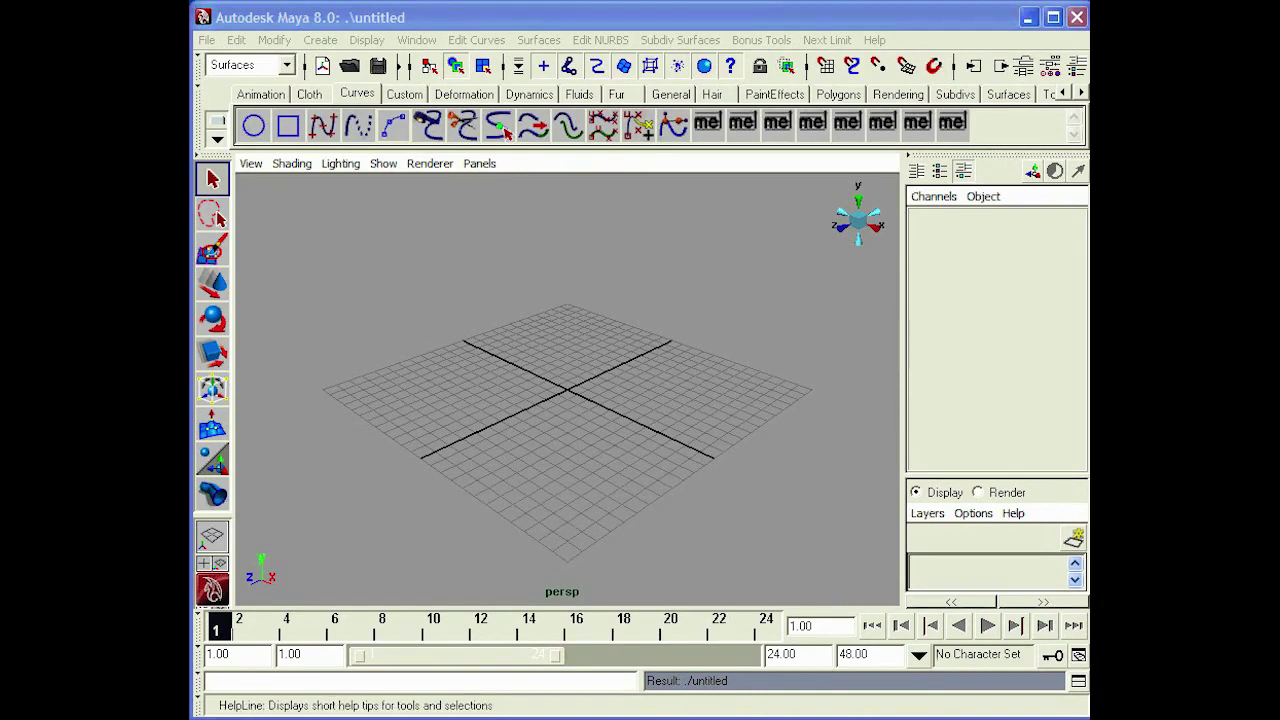
# Switch to Internet Explorer, examine the TWITCH cable image on the VideoCopilot tutorial page, and return to Maya.
pyautogui.hotkey('alt', 'Tab')
pyautogui.hotkey('alt', 'Tab')
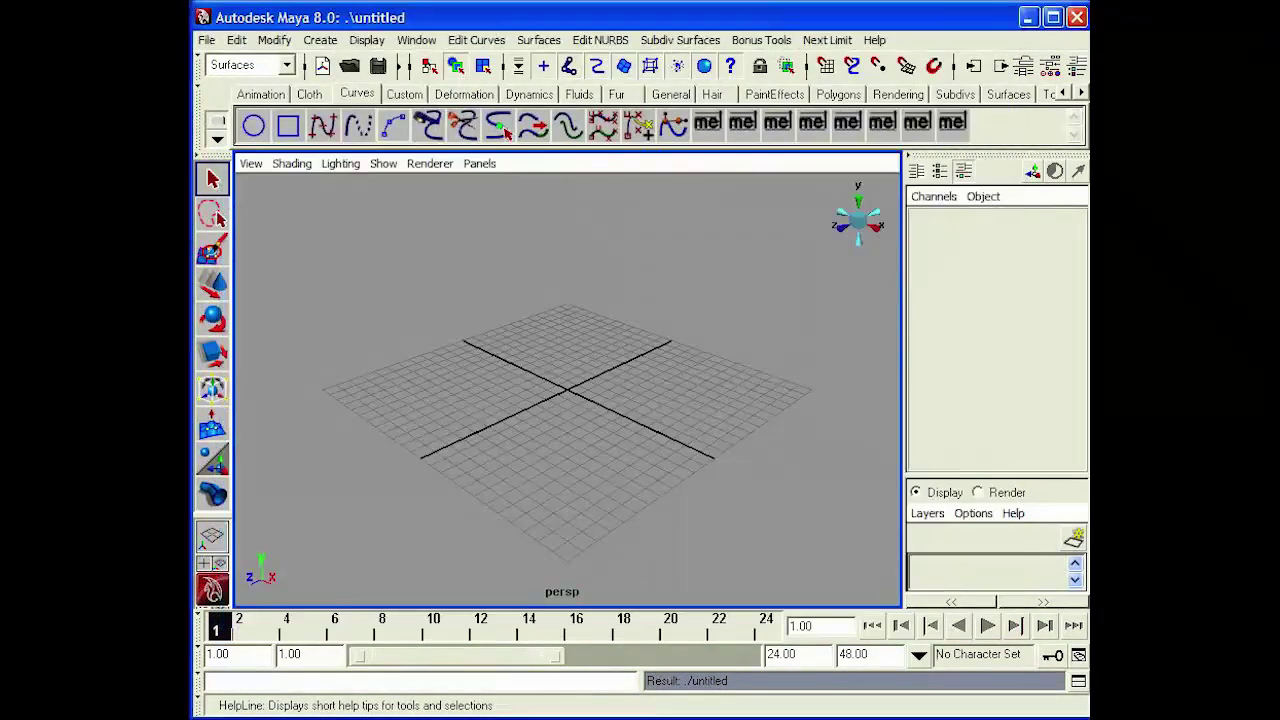
pyautogui.hotkey('alt', 'Tab')
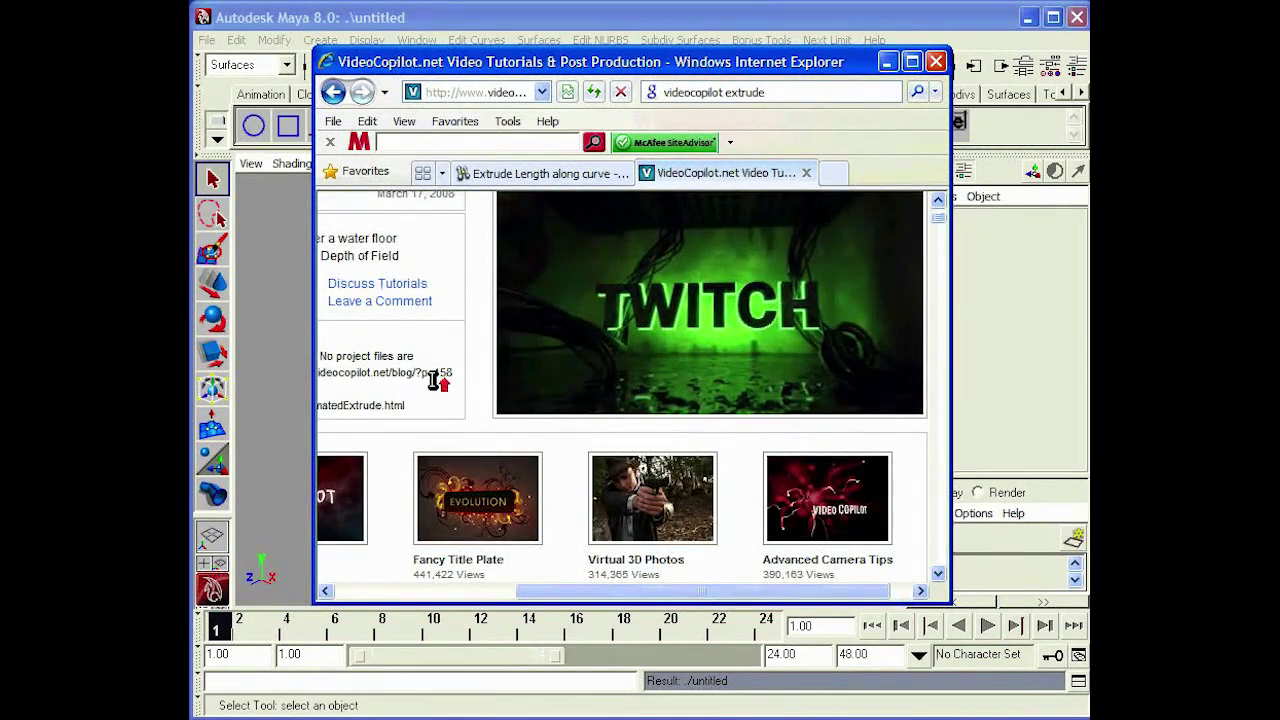
pyautogui.scroll(1, 434, 380)
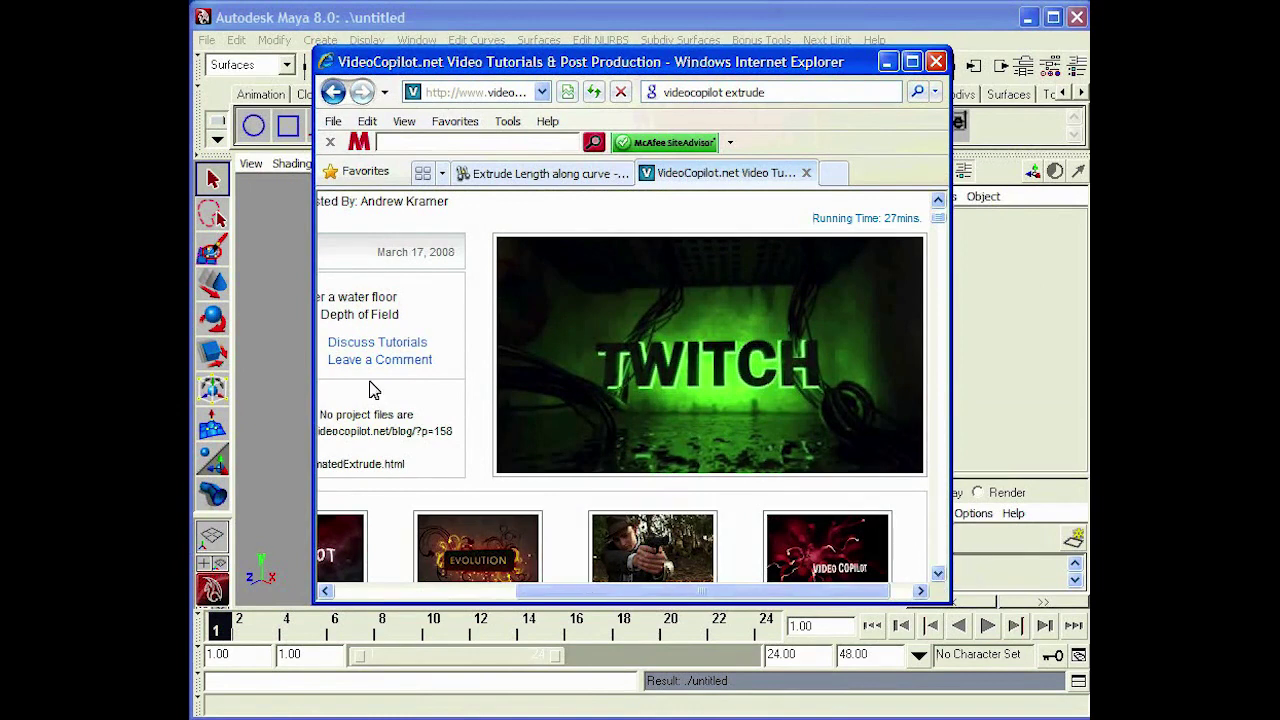
pyautogui.click(887, 64)
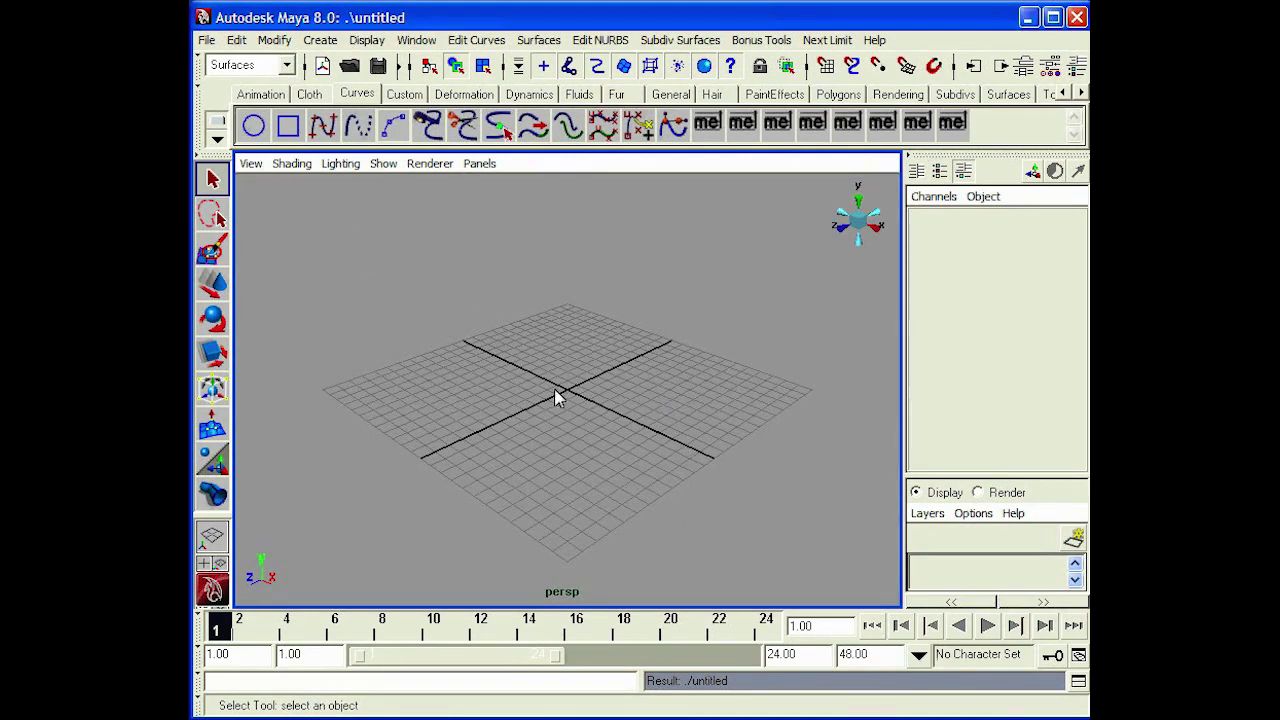
# Create a NURBS circle at the origin and show it in the top view.
pyautogui.press('space')
pyautogui.press('space')
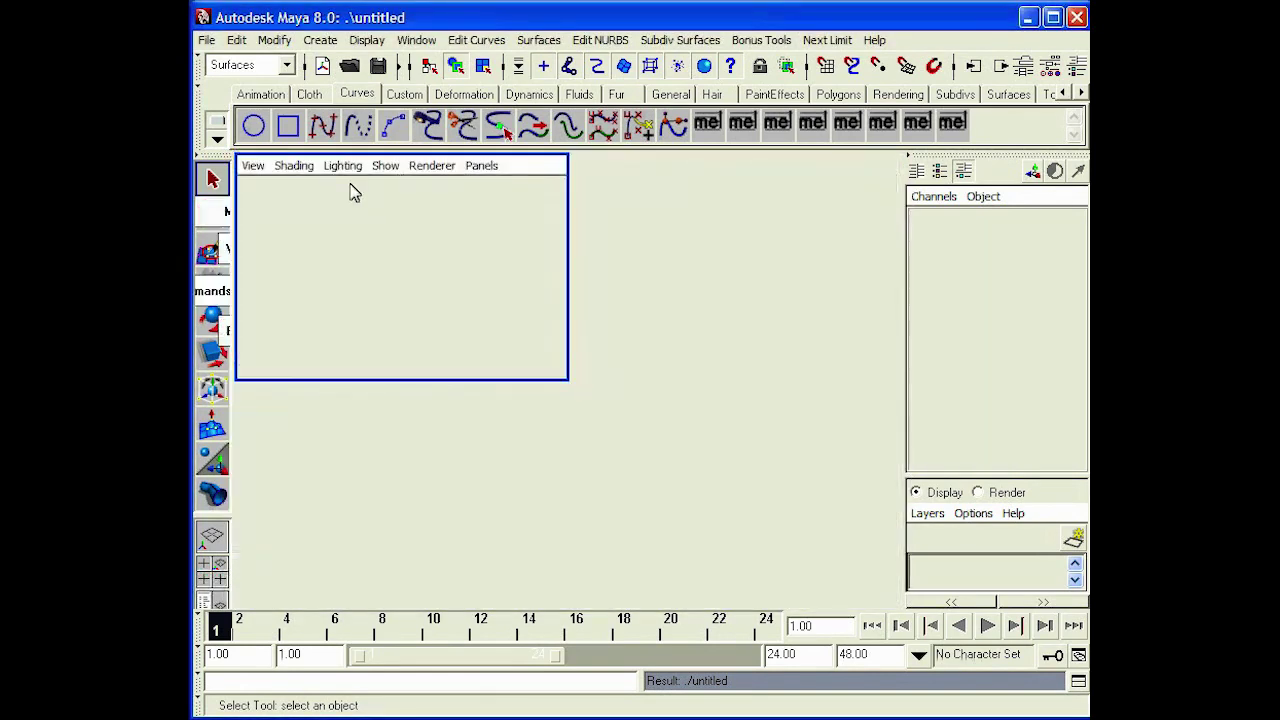
pyautogui.click(253, 125)
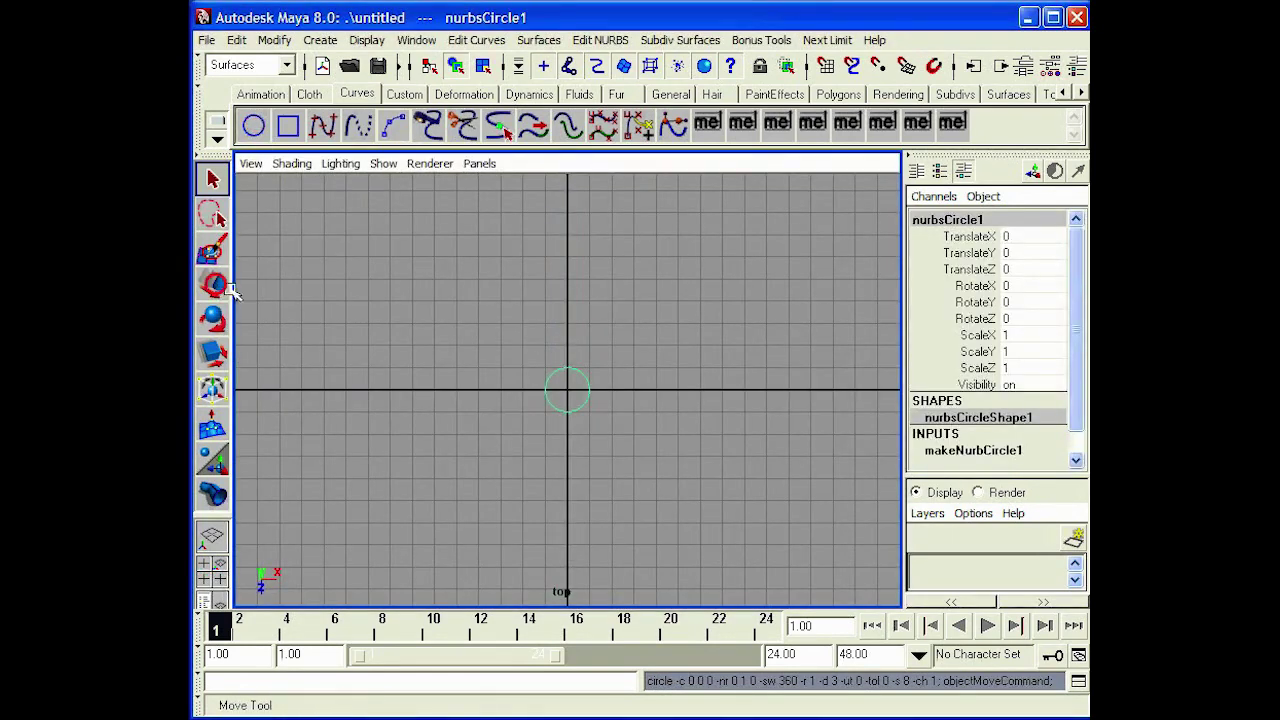
# Duplicate the circle, move the copy along X to about -3.8, and scale it uniformly to about 0.78.
pyautogui.click(212, 284)
pyautogui.scroll(4, 636, 467)
pyautogui.scroll(-2, 632, 464)
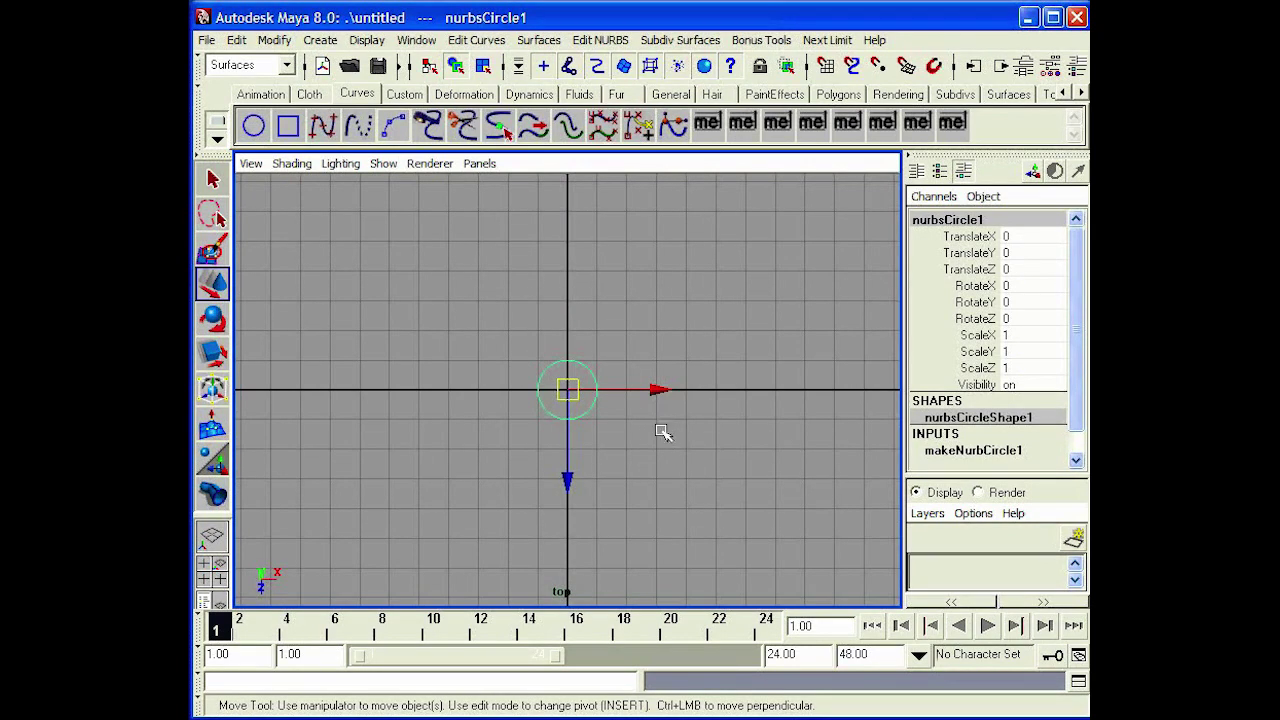
pyautogui.hotkey('ctrl', 'd')
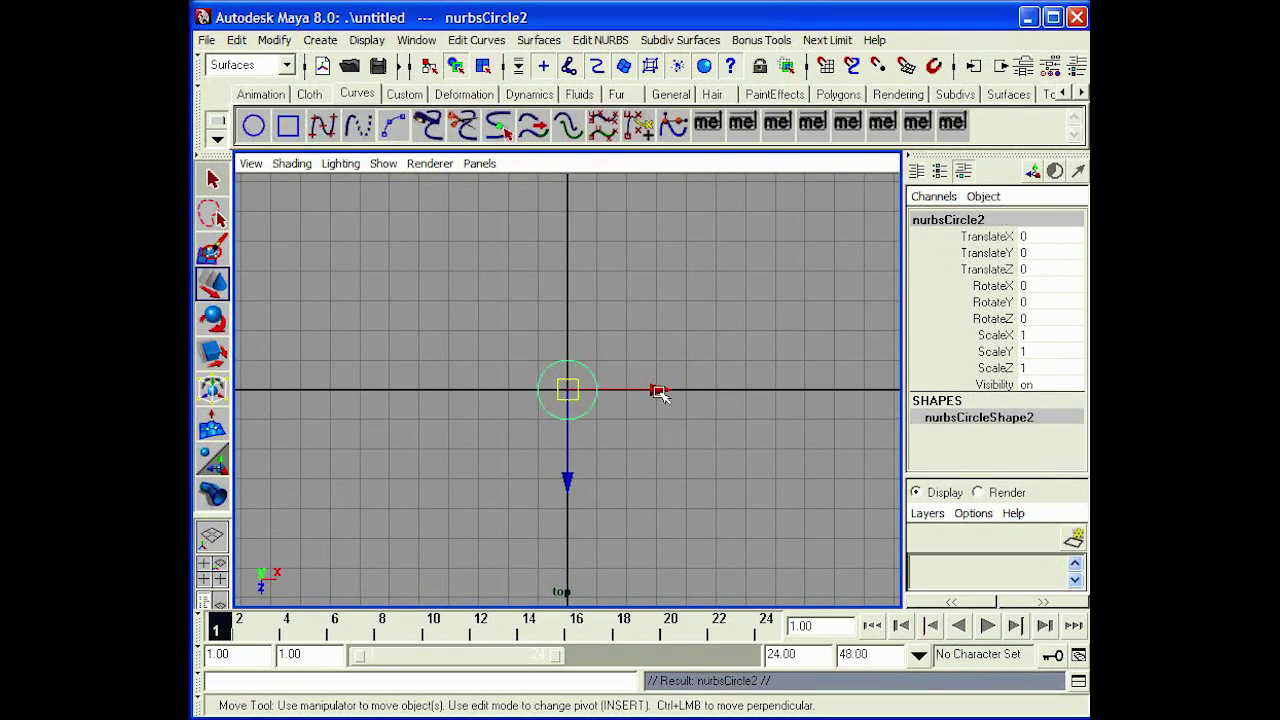
pyautogui.moveTo(655, 389); pyautogui.dragTo(555, 378)
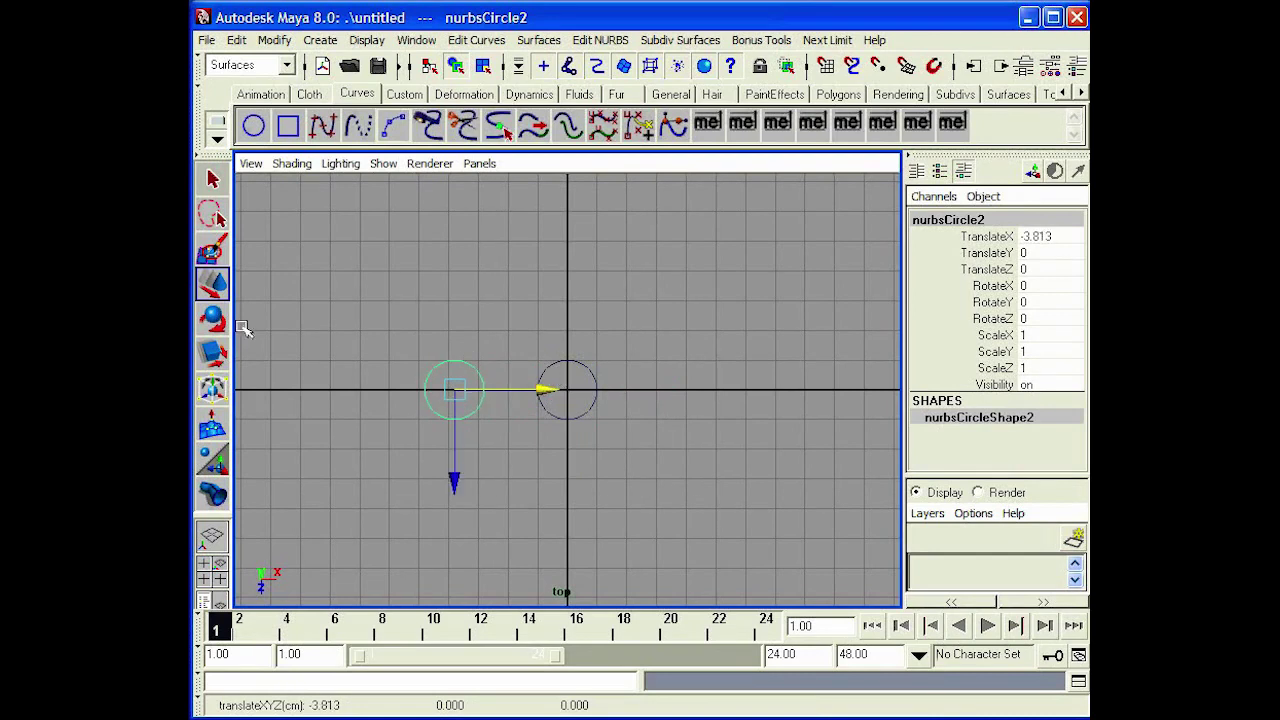
pyautogui.click(212, 352)
pyautogui.moveTo(430, 350); pyautogui.dragTo(417, 351, button='middle')
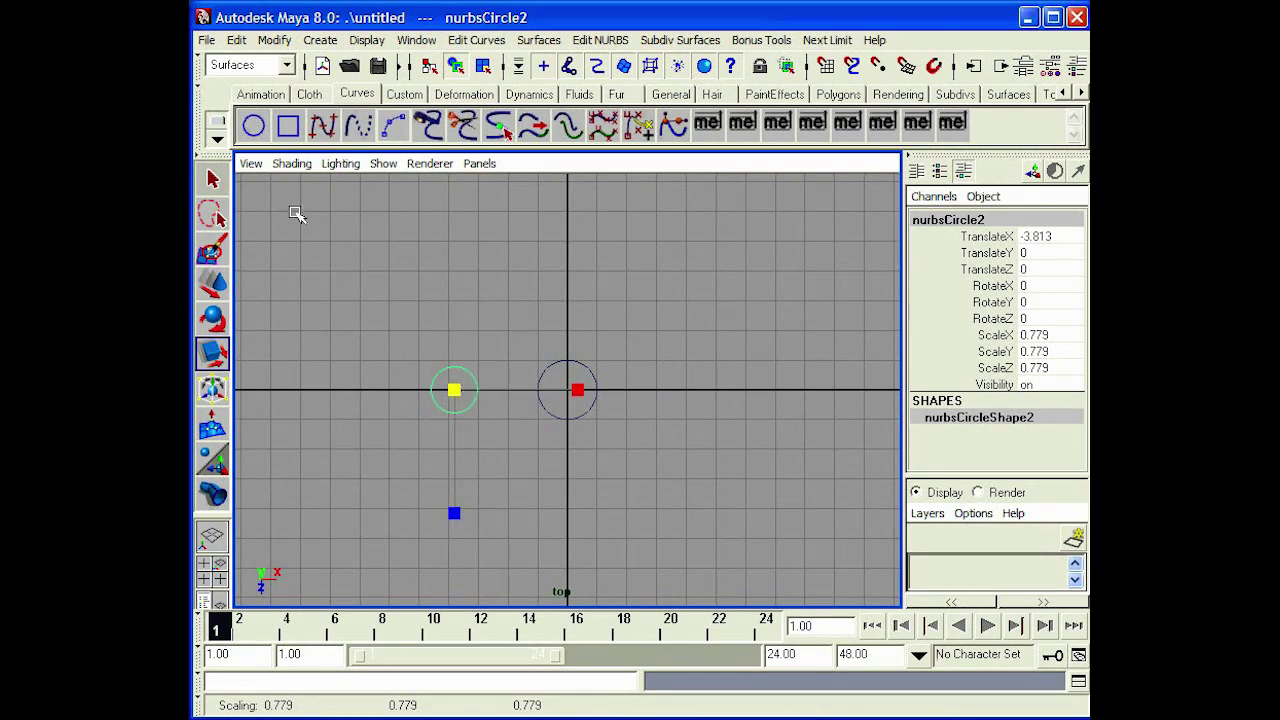
# Duplicate the scaled circle with its transform four times, spreading the progressively smaller copies around the circle at the origin.
pyautogui.click(211, 288)
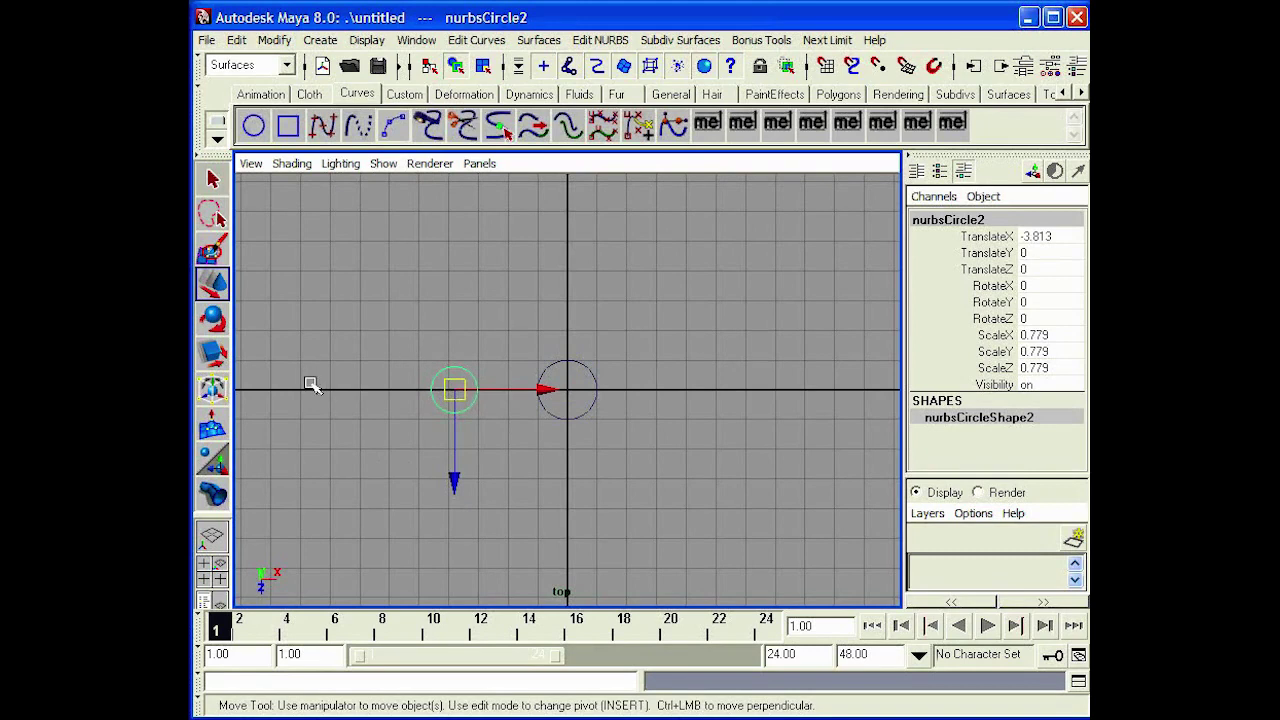
pyautogui.hotkey('shift', 'd')
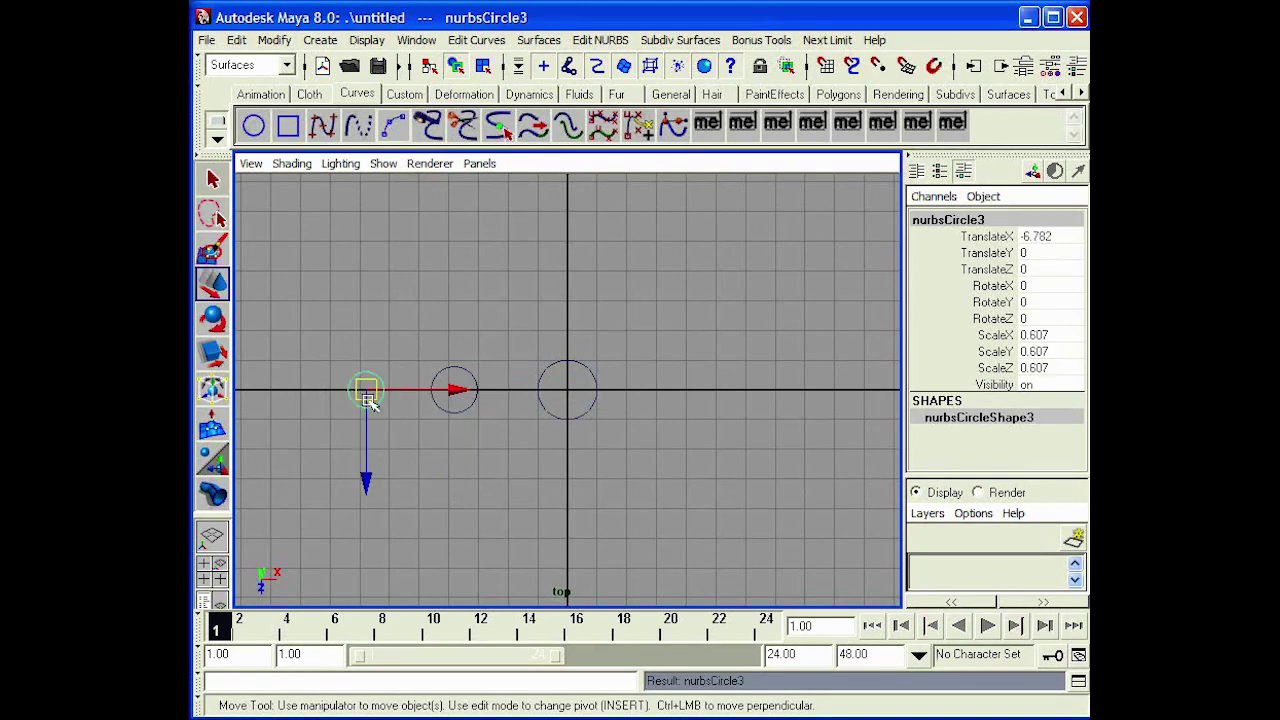
pyautogui.moveTo(368, 394); pyautogui.dragTo(538, 289)
pyautogui.hotkey('shift', 'd')
pyautogui.moveTo(604, 212); pyautogui.dragTo(621, 343)
pyautogui.moveTo(622, 345); pyautogui.dragTo(623, 337, button='middle')
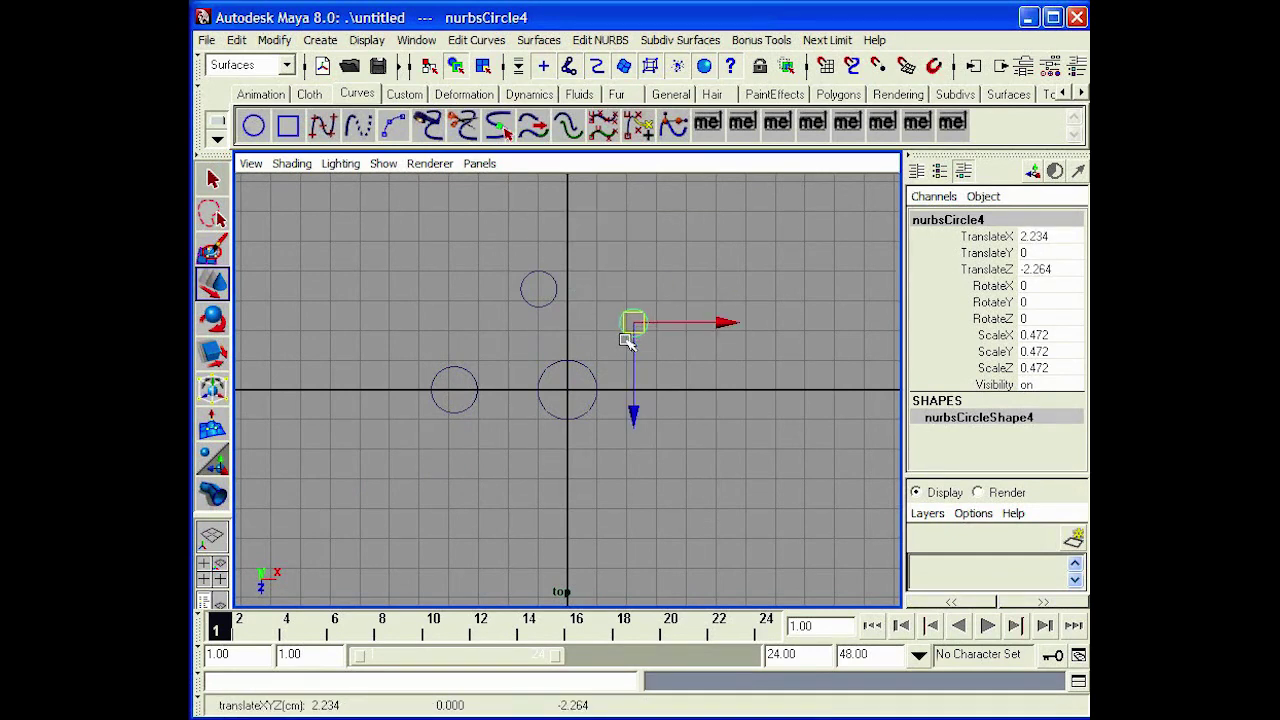
pyautogui.hotkey('shift', 'd')
pyautogui.moveTo(703, 351); pyautogui.dragTo(523, 406, button='middle')
pyautogui.hotkey('shift', 'd')
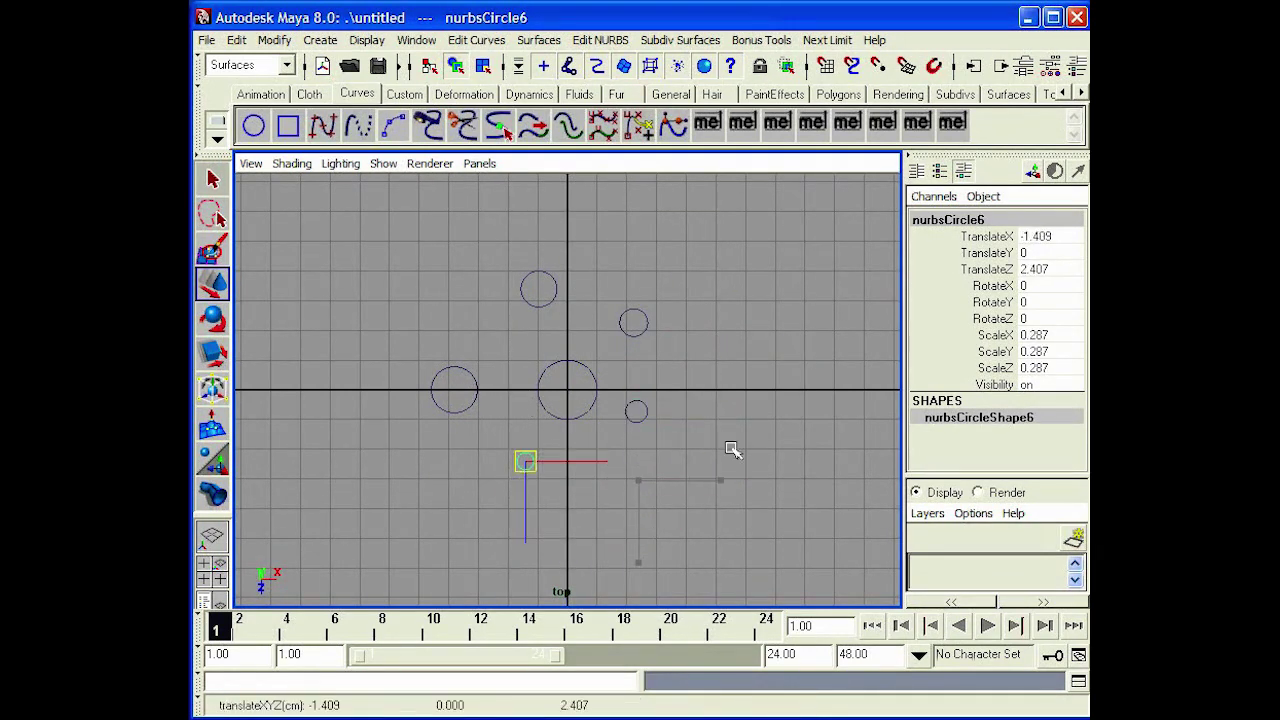
# Group all six circles and expand the new group in the Outliner to show its members.
pyautogui.moveTo(355, 262); pyautogui.dragTo(717, 523)
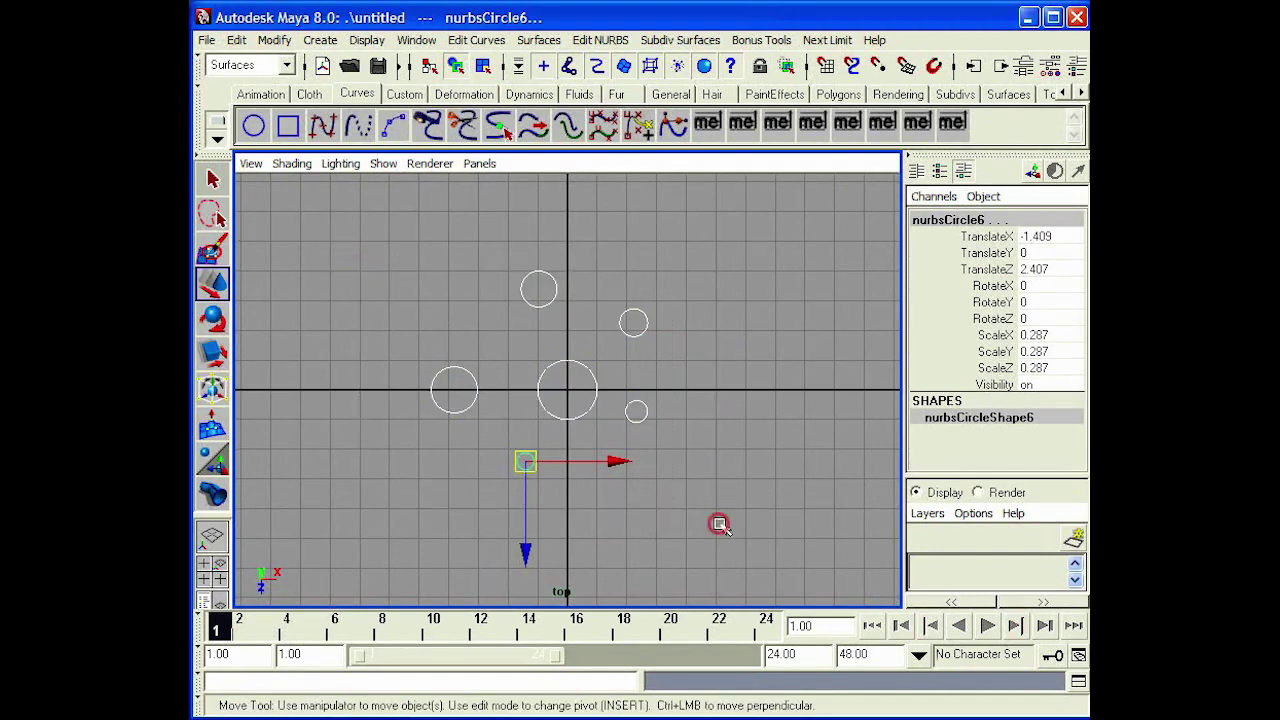
pyautogui.hotkey('ctrl', 'g')
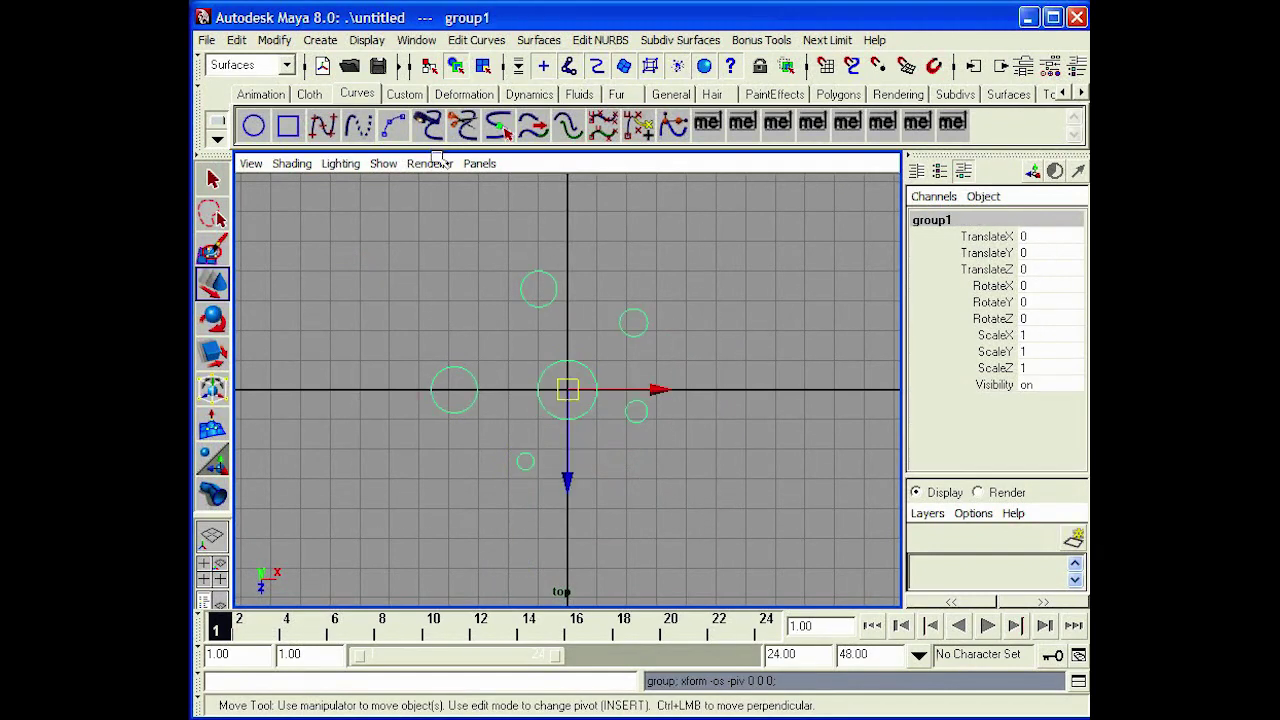
pyautogui.click(366, 40)
pyautogui.click(416, 40)
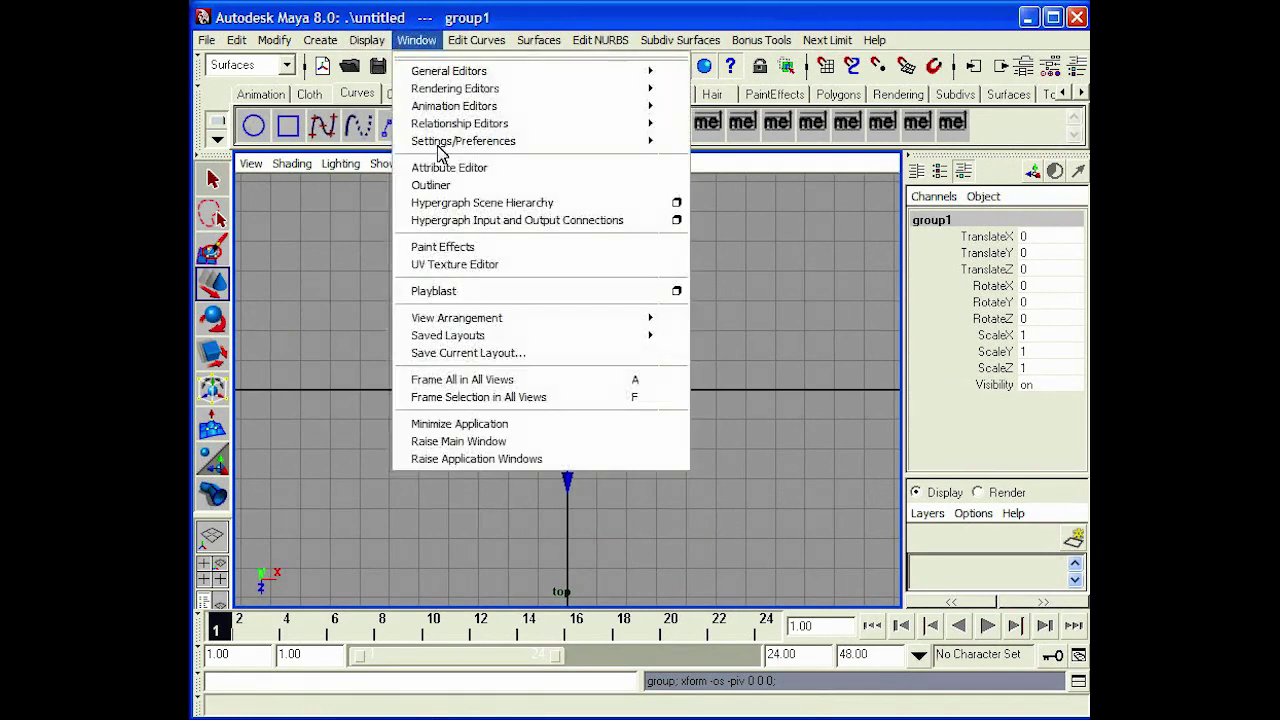
pyautogui.click(440, 183)
pyautogui.moveTo(455, 160); pyautogui.dragTo(376, 105)
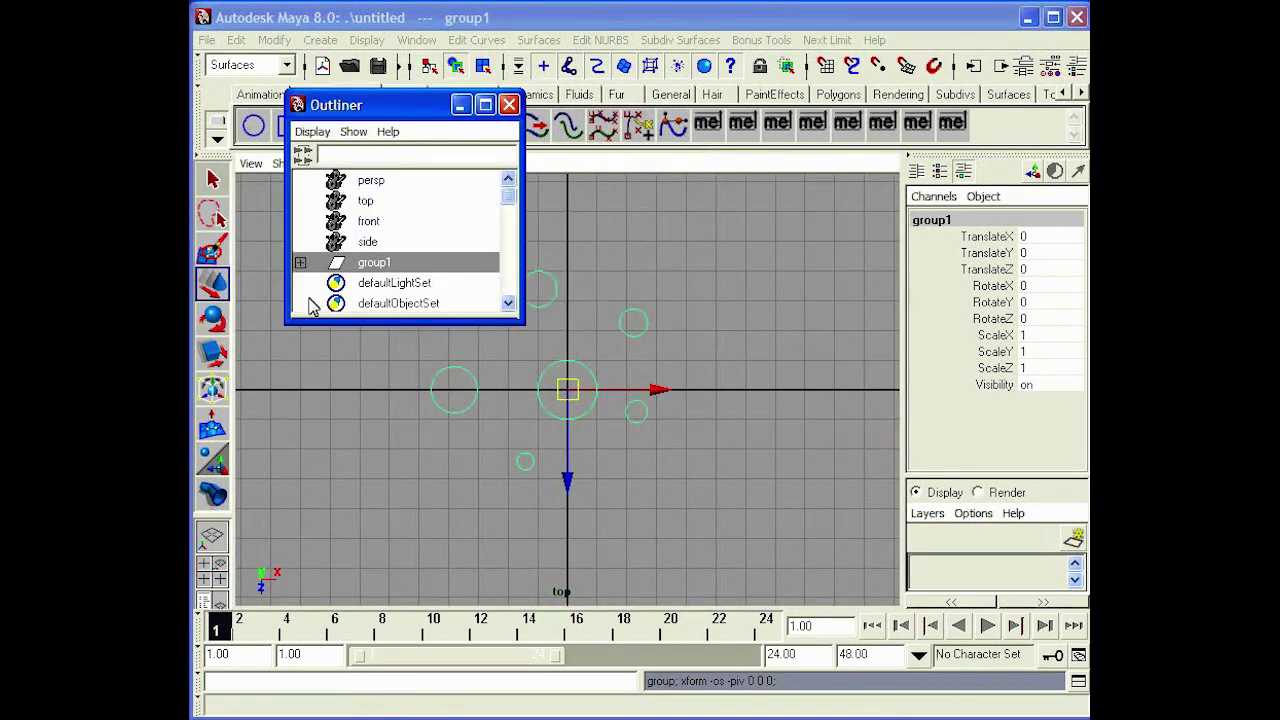
pyautogui.click(300, 262)
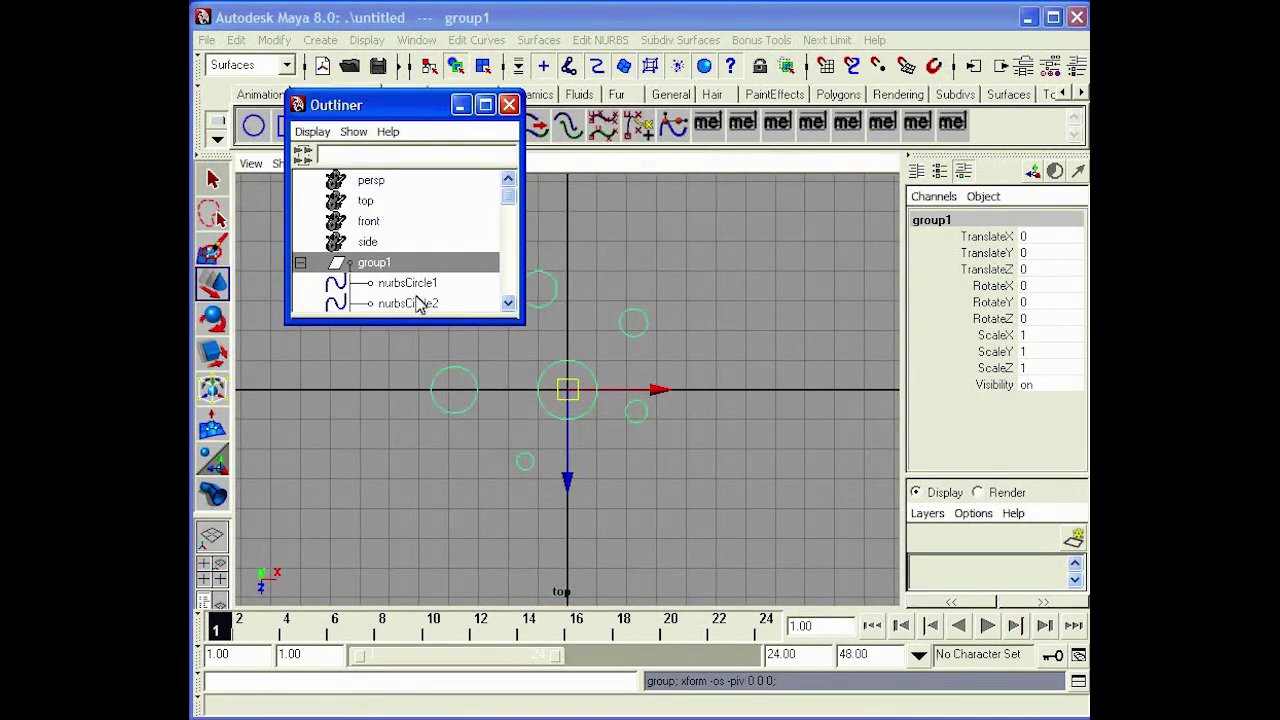
pyautogui.click(509, 304)
pyautogui.click(510, 305)
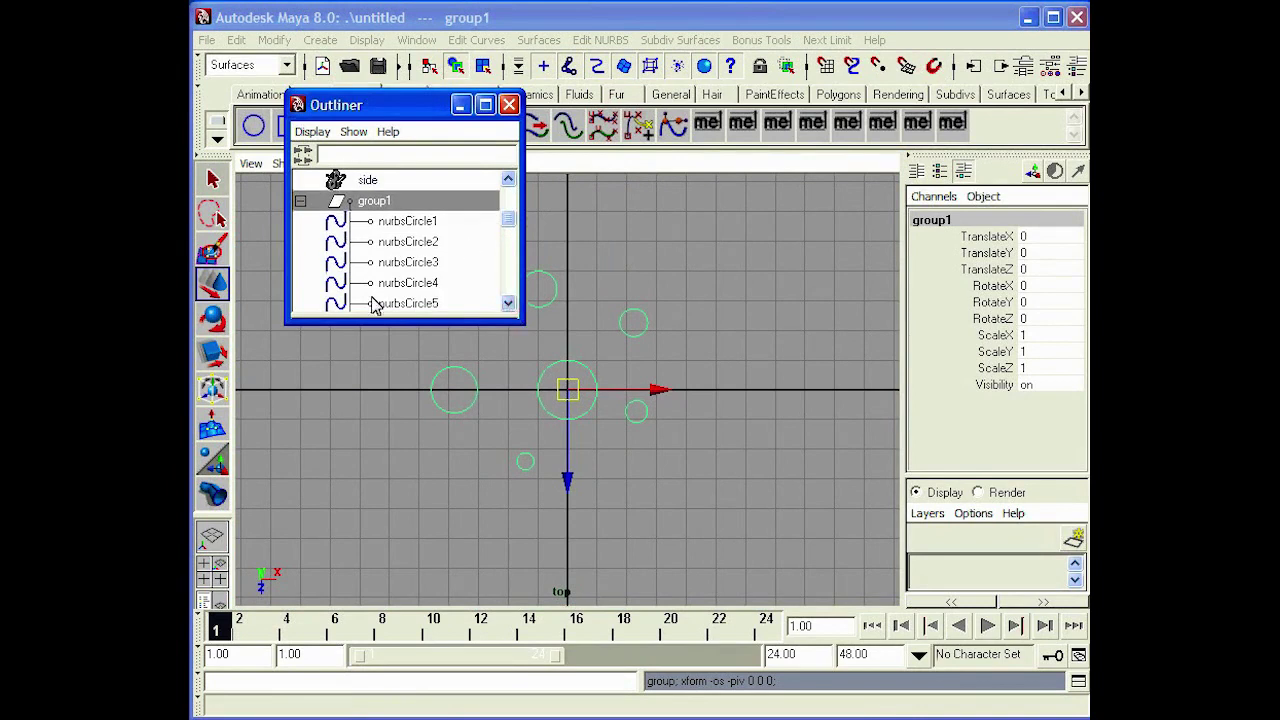
# Rename the circle group as circles and put the Outliner away.
pyautogui.click(383, 203)
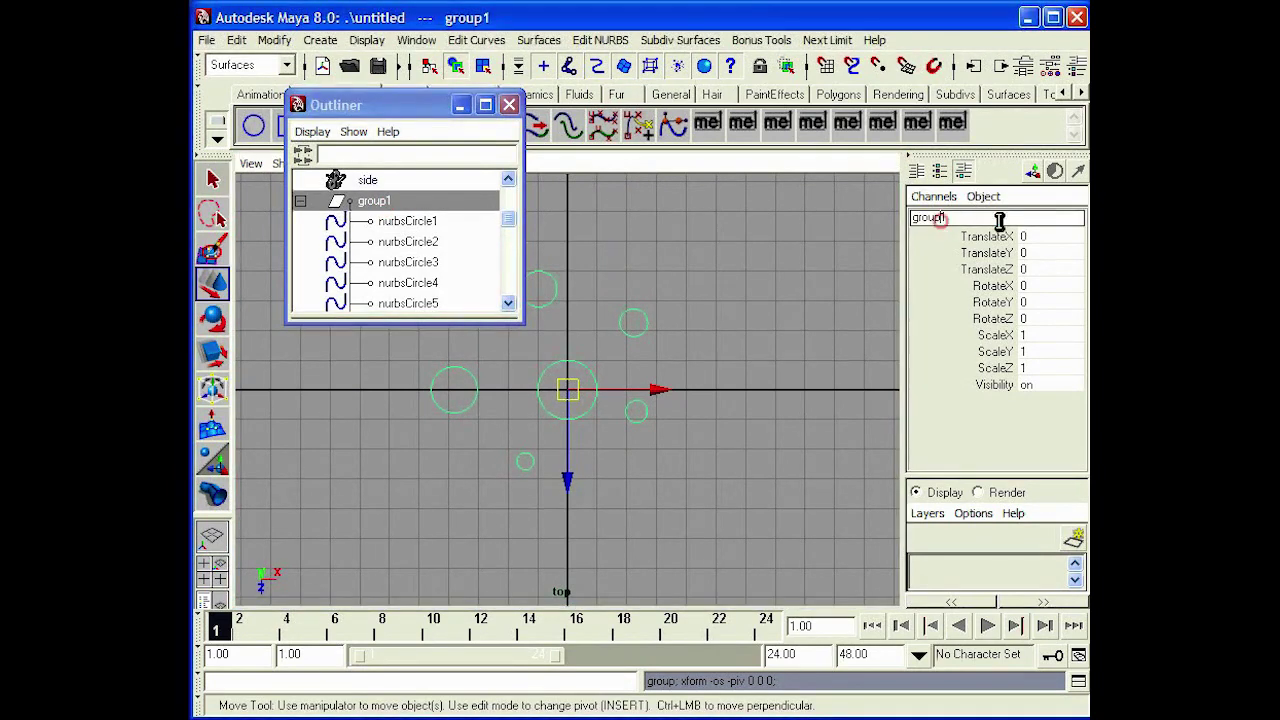
pyautogui.click(960, 218)
pyautogui.write('circles')
pyautogui.press('Return')
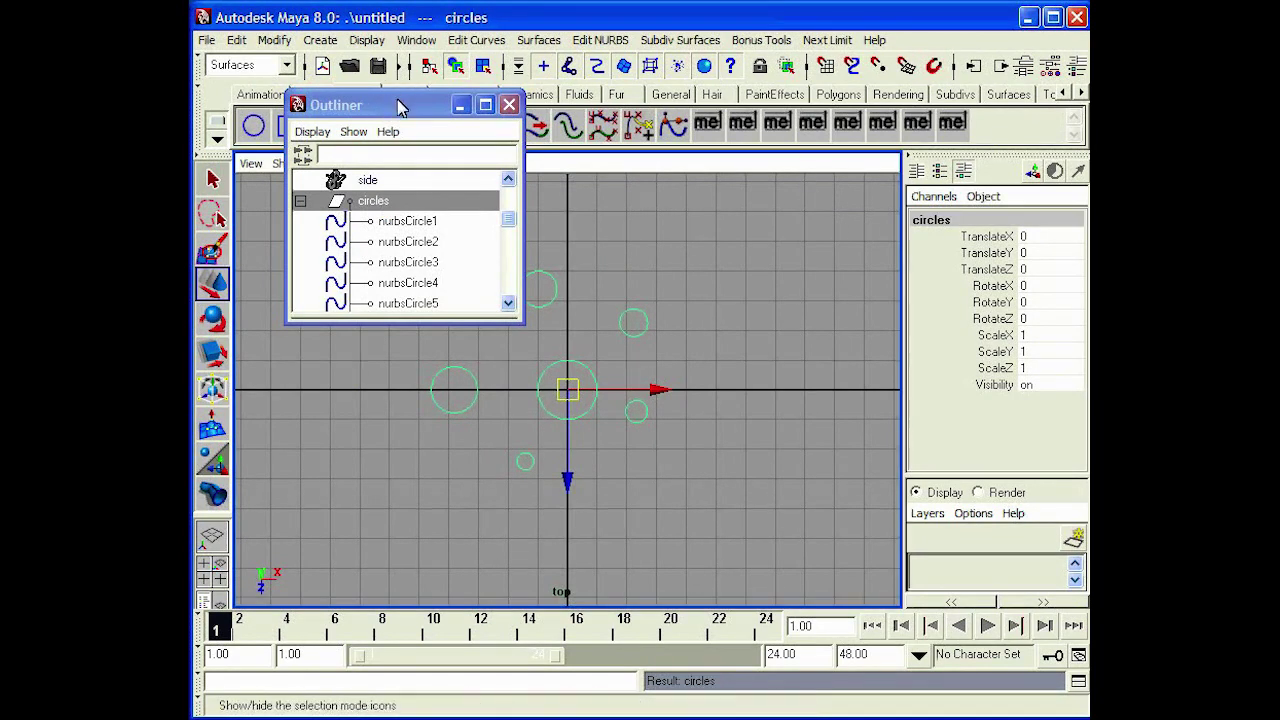
pyautogui.click(398, 105)
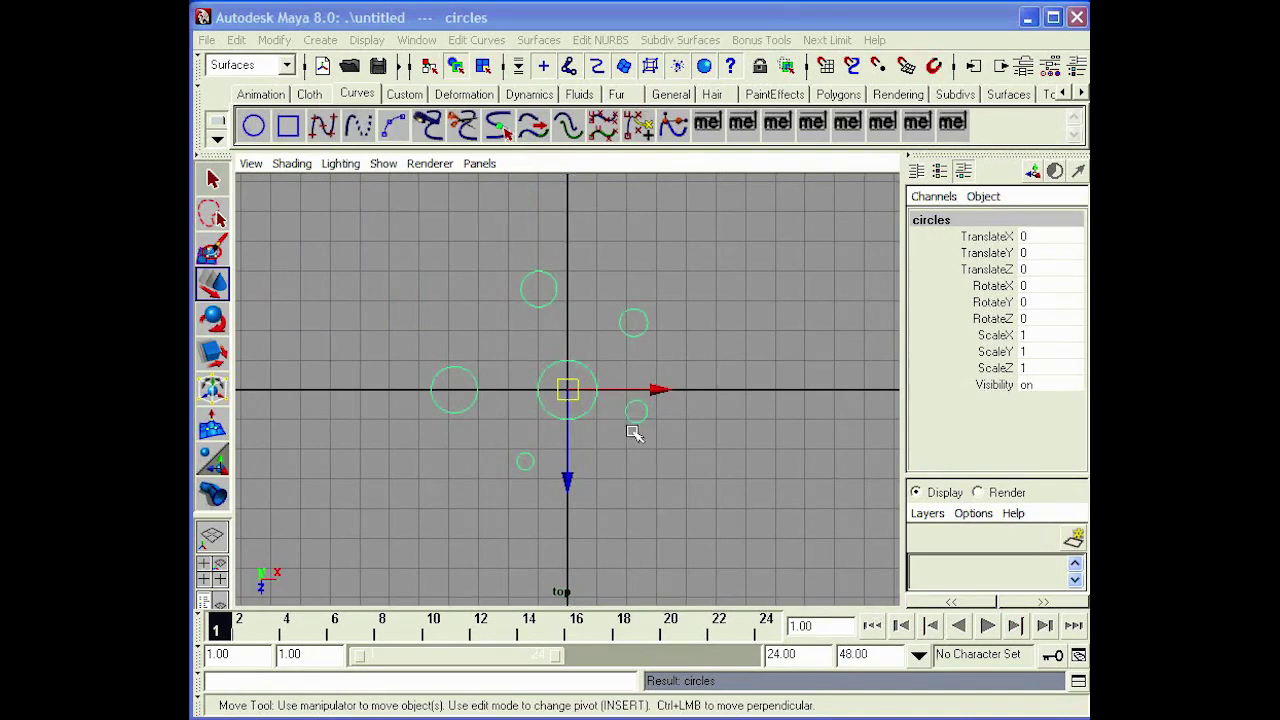
# Deselect the group and, in the side view, start an EP curve with its first point at the origin.
pyautogui.press('space')
pyautogui.press('space')
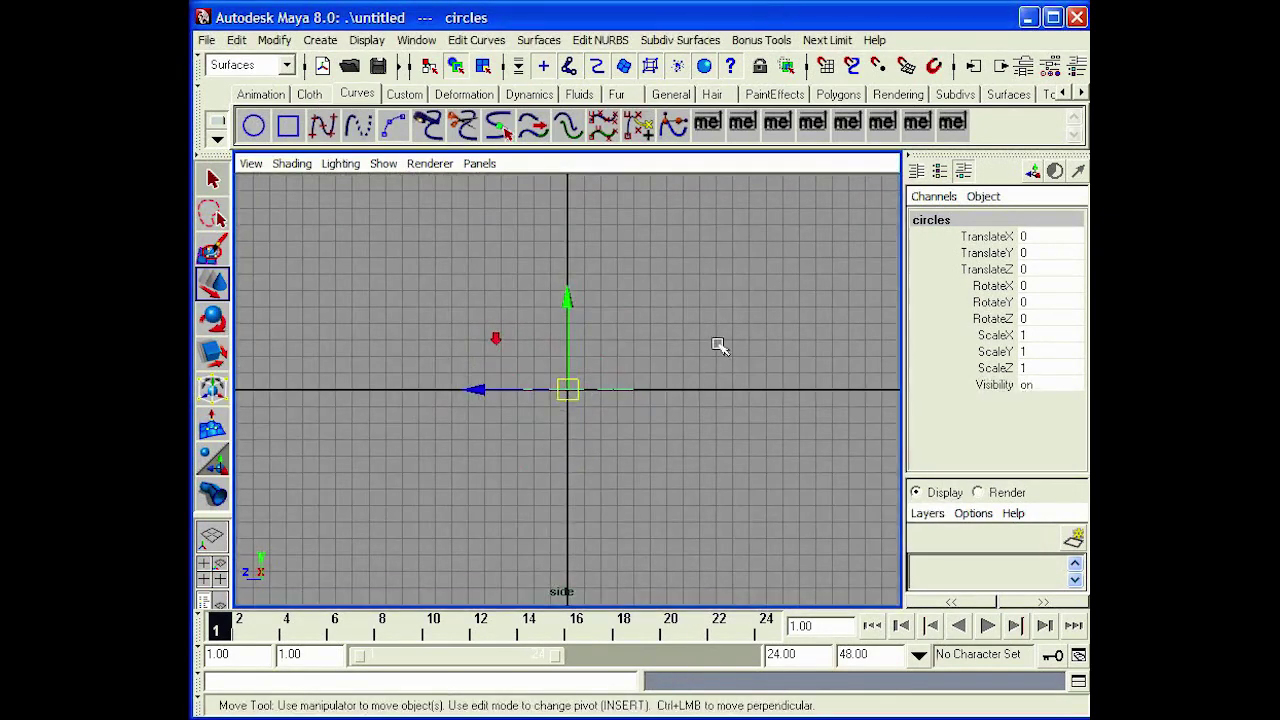
pyautogui.click(708, 336)
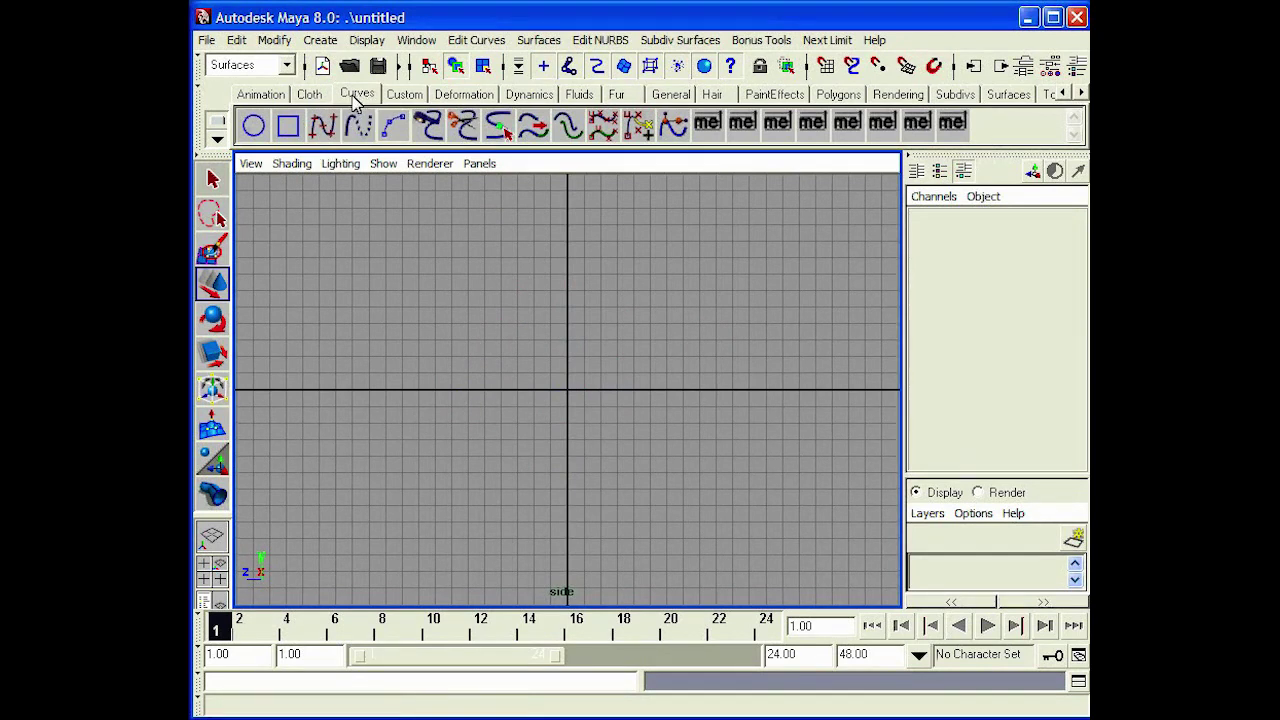
pyautogui.click(320, 40)
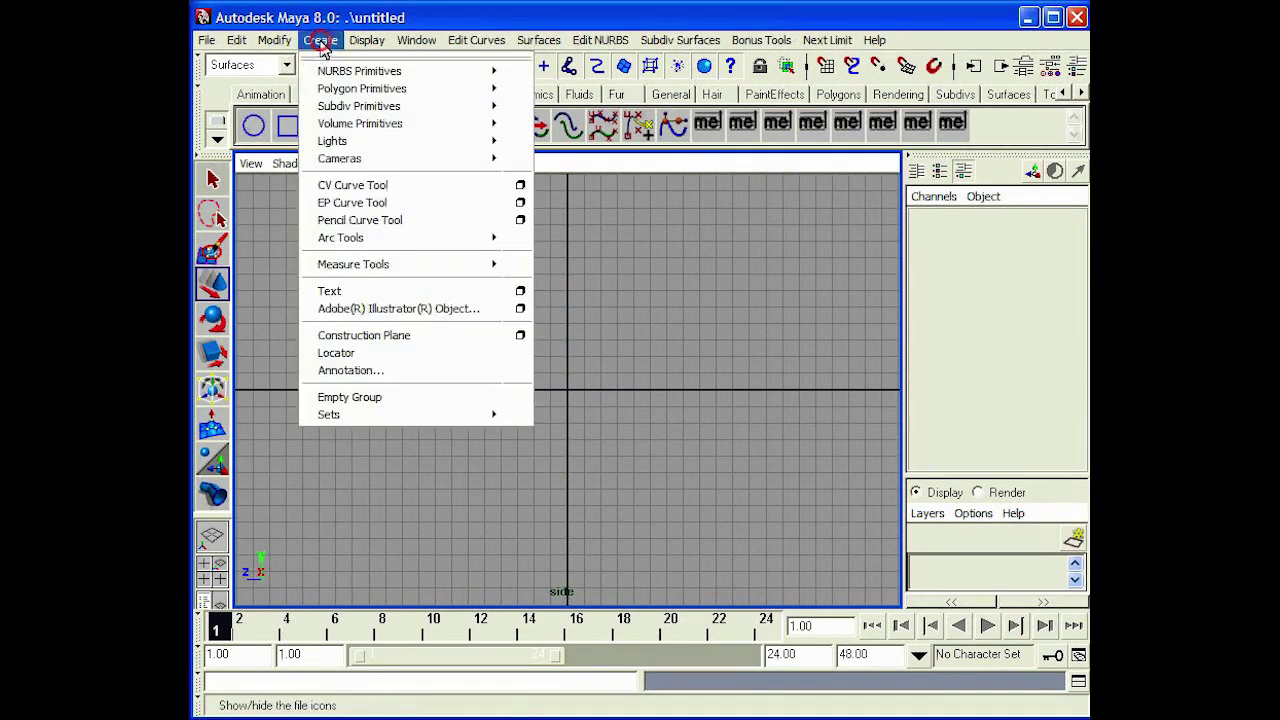
pyautogui.click(647, 252)
pyautogui.click(322, 125)
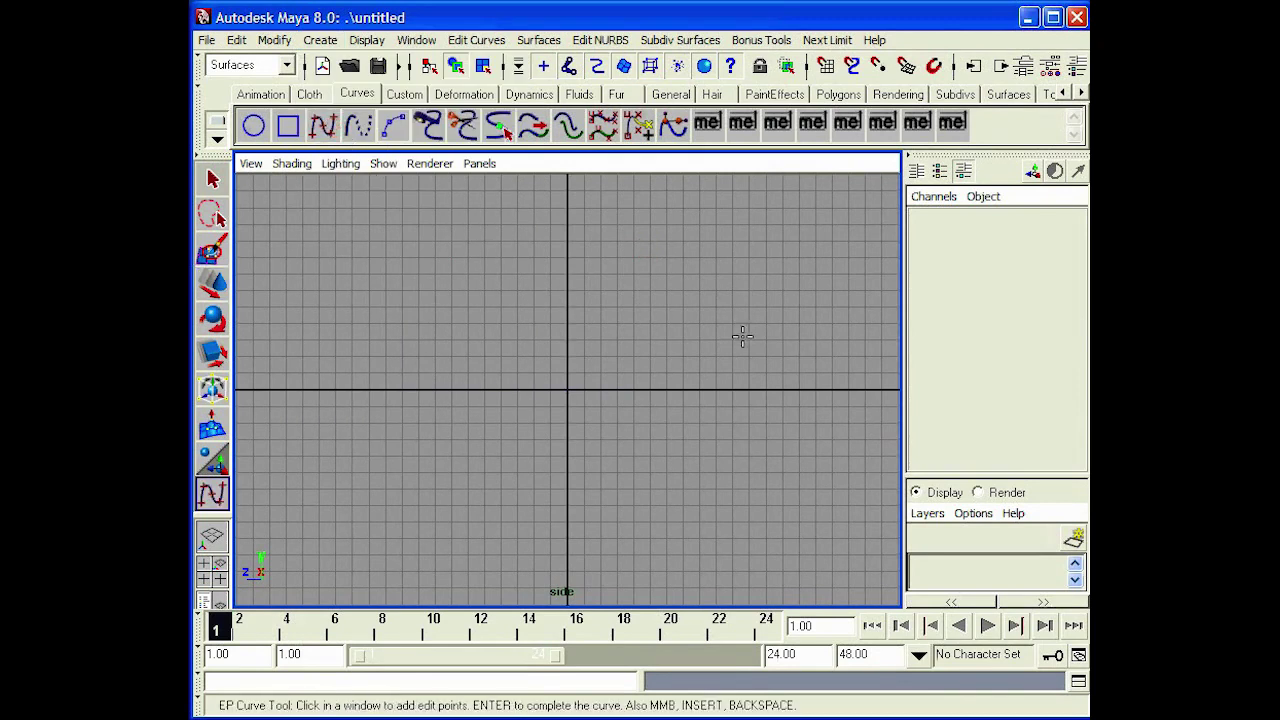
pyautogui.click(699, 306)
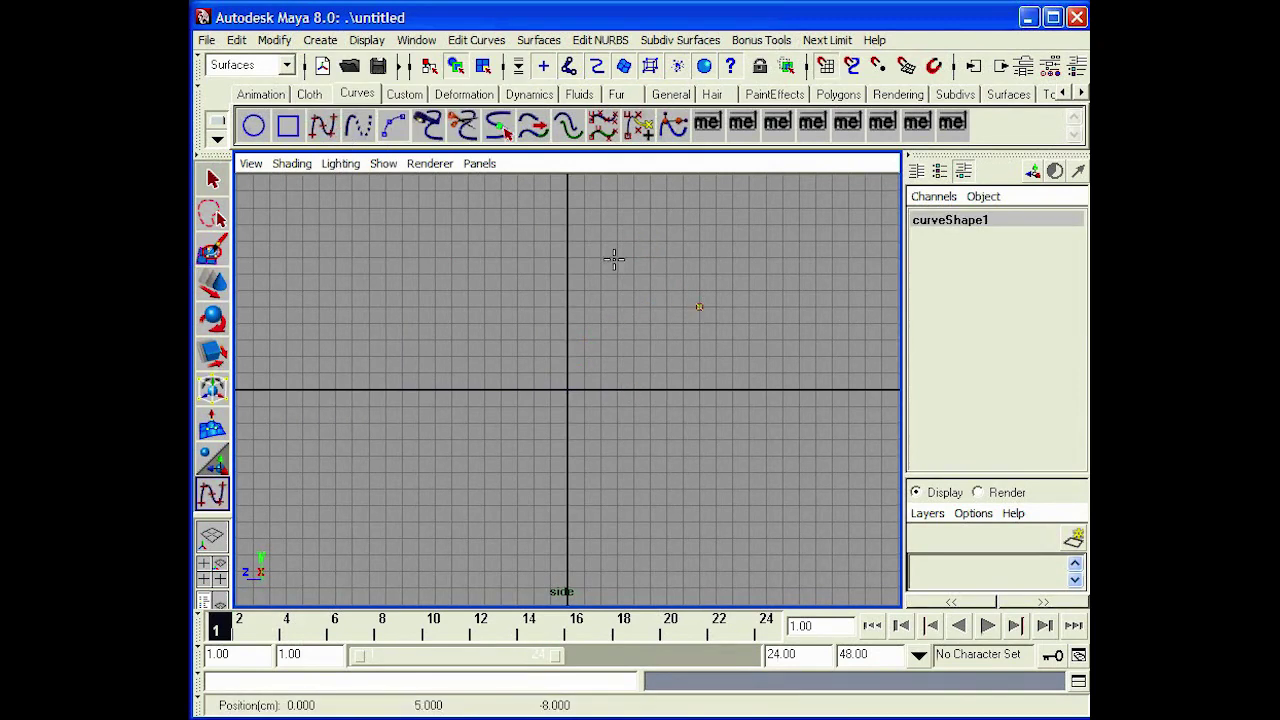
pyautogui.moveTo(614, 259); pyautogui.dragTo(565, 386)
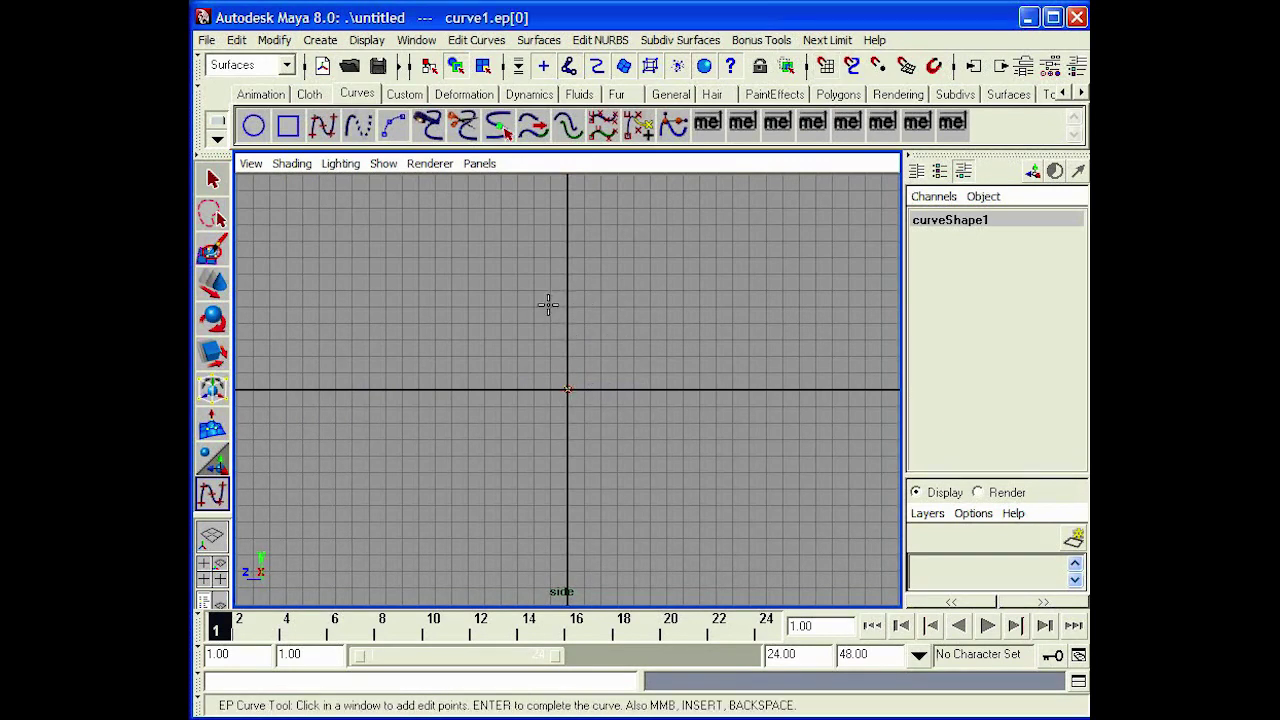
# Add four more edit points zigzagging upward from the origin, and complete the wavy curve.
pyautogui.click(548, 299)
pyautogui.click(620, 236)
pyautogui.keyDown('alt'); pyautogui.moveTo(606, 211); pyautogui.dragTo(600, 407, button='middle'); pyautogui.keyUp('alt')
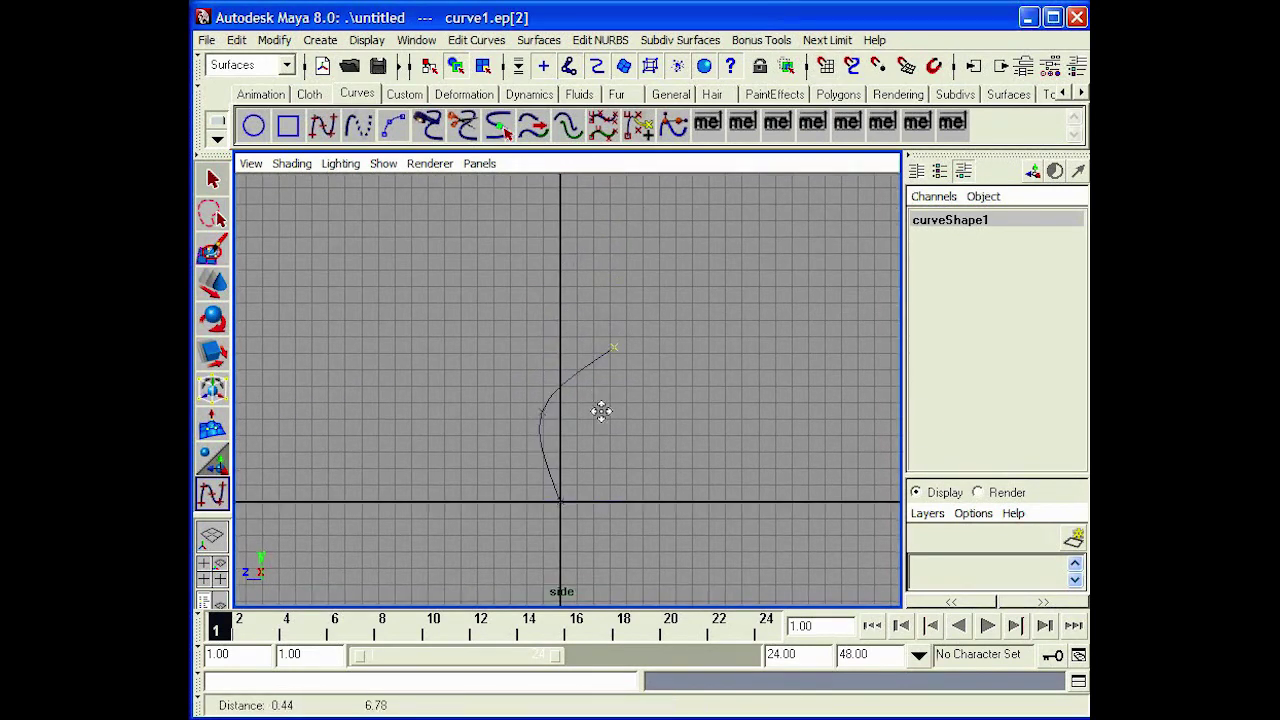
pyautogui.click(524, 346)
pyautogui.click(637, 228)
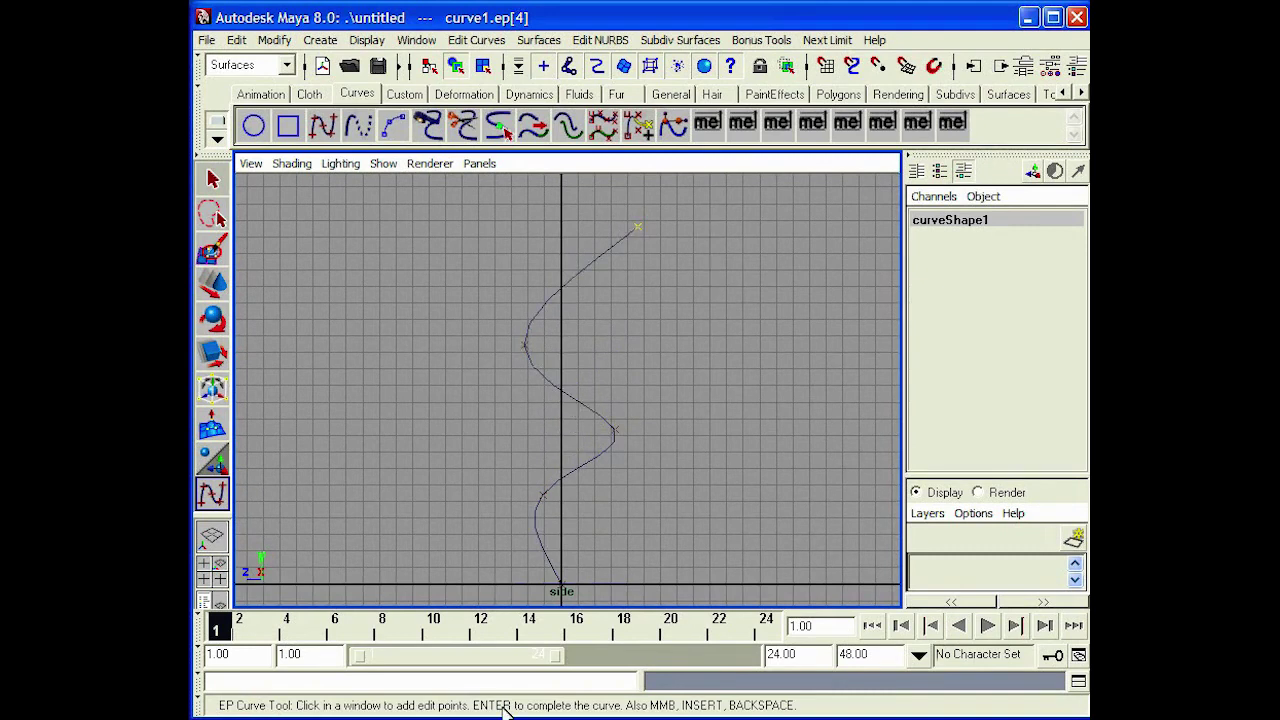
pyautogui.press('Return')
pyautogui.press('w')
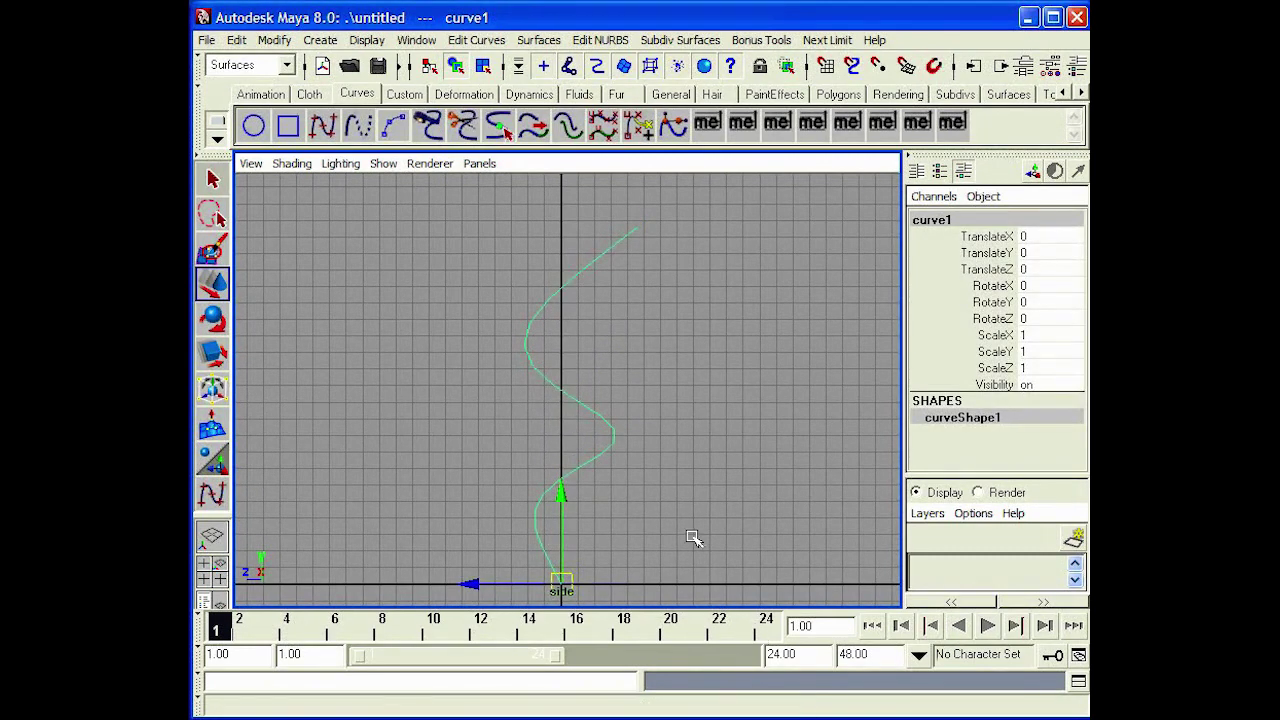
# Return to the perspective view and select the circles group followed by curve1 in the Outliner, closing it when done.
pyautogui.press('space')
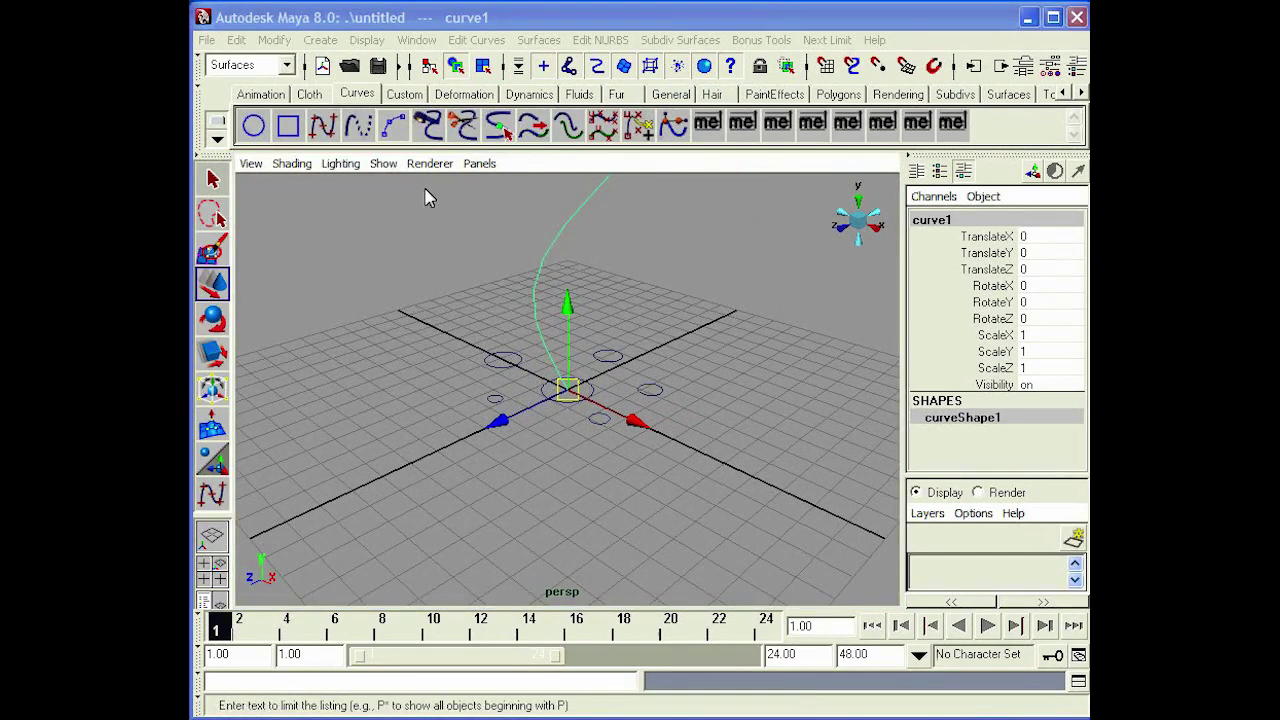
pyautogui.hotkey('shift', 'o')
pyautogui.click(340, 278)
pyautogui.click(413, 278)
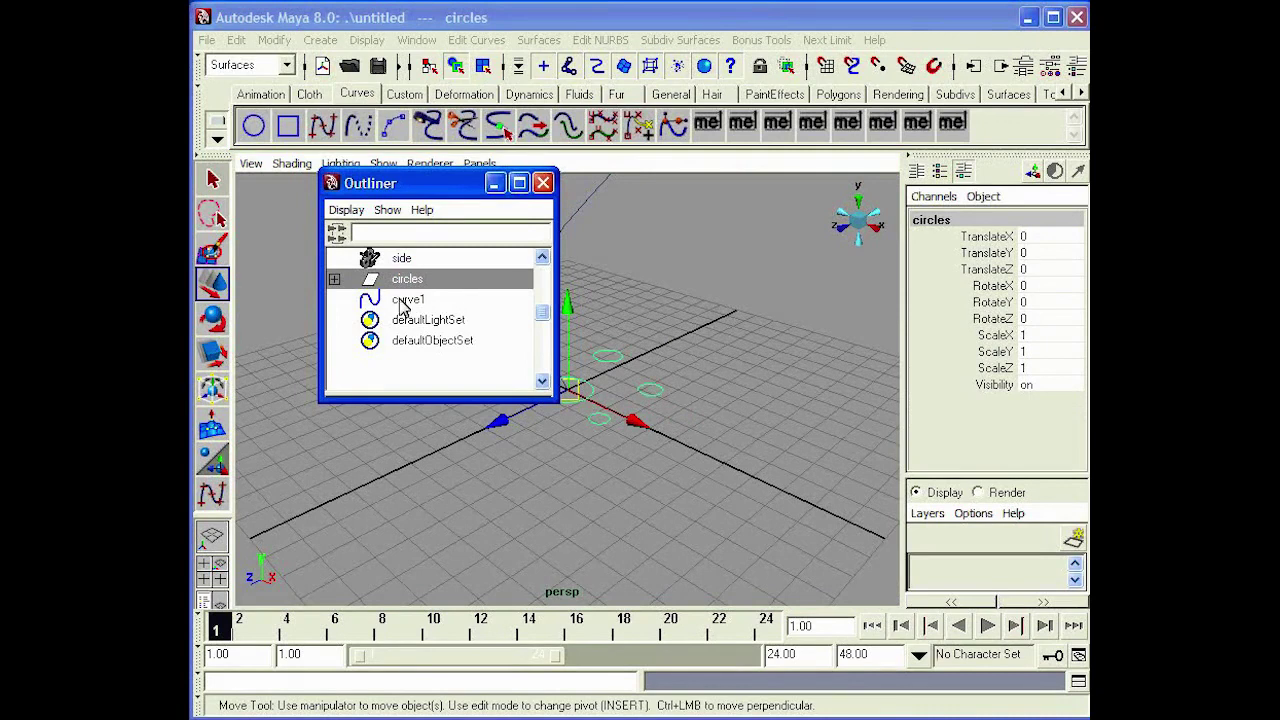
pyautogui.keyDown('ctrl'); pyautogui.click(410, 299); pyautogui.keyUp('ctrl')
pyautogui.click(429, 180)
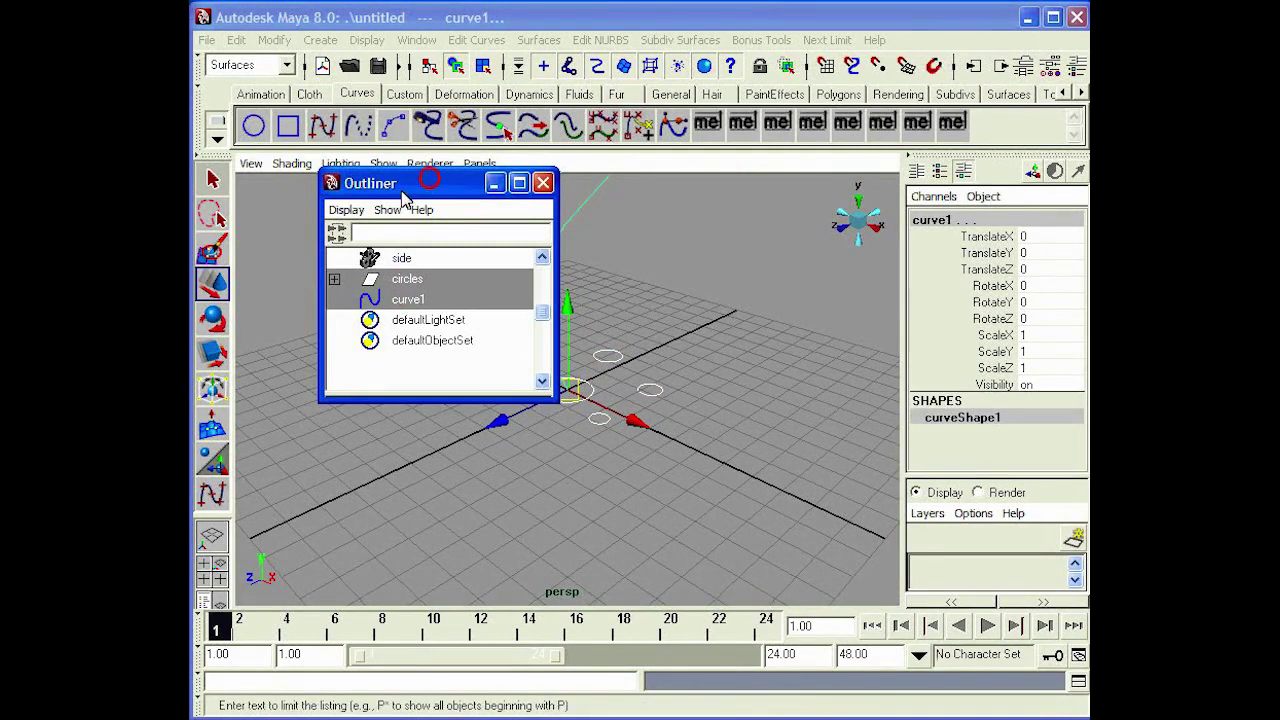
pyautogui.click(543, 182)
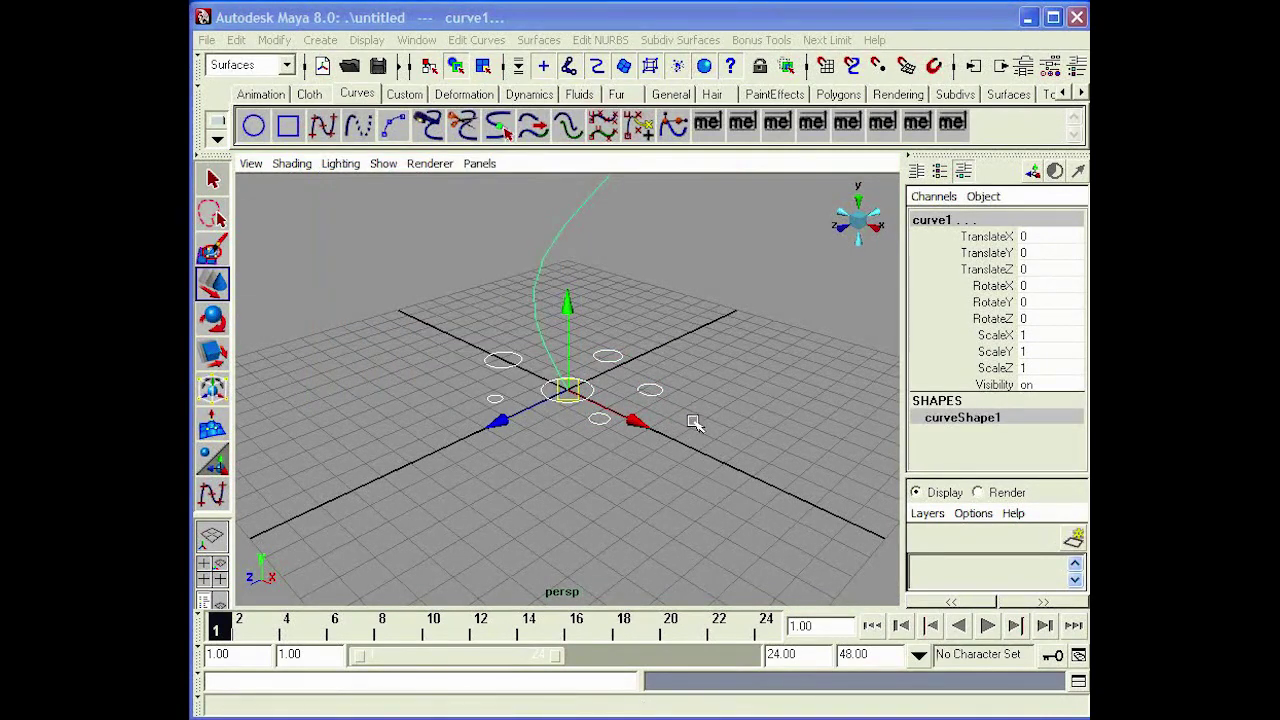
# Extrude the circles along the curve as tubes, with the extrude options reset, curve range Partial and orientation Path Direction.
pyautogui.click(523, 38)
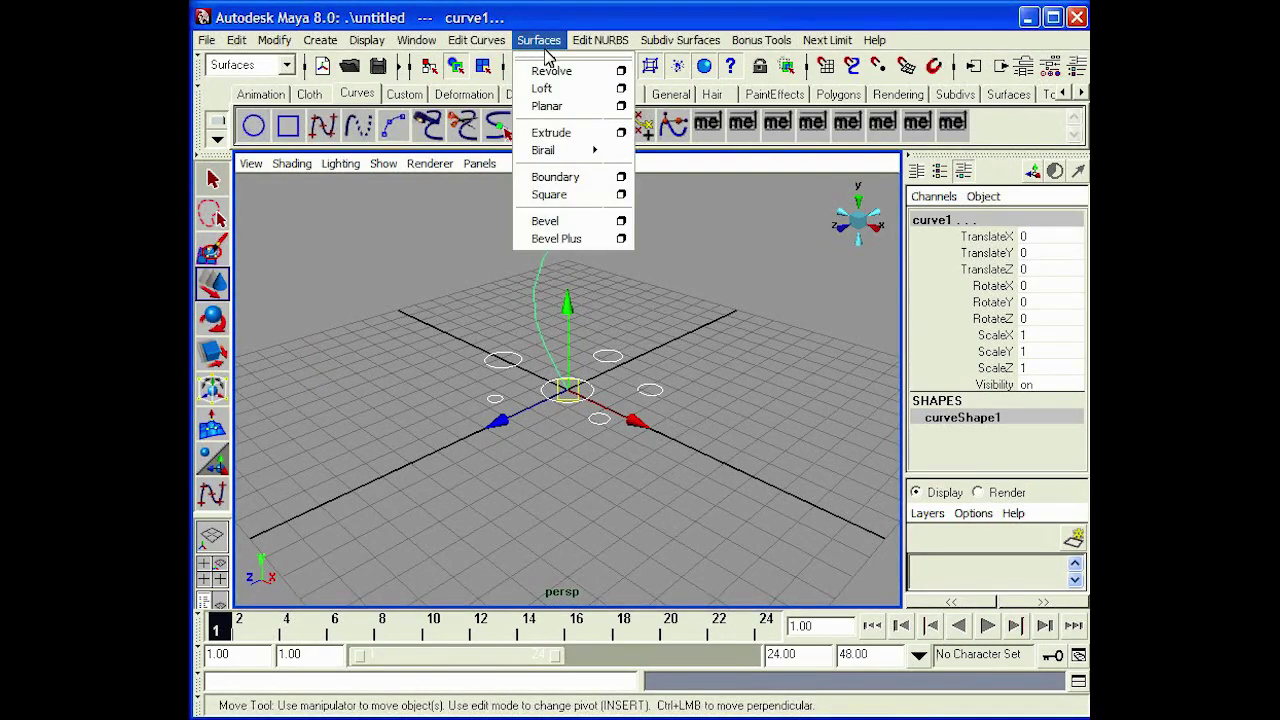
pyautogui.click(619, 134)
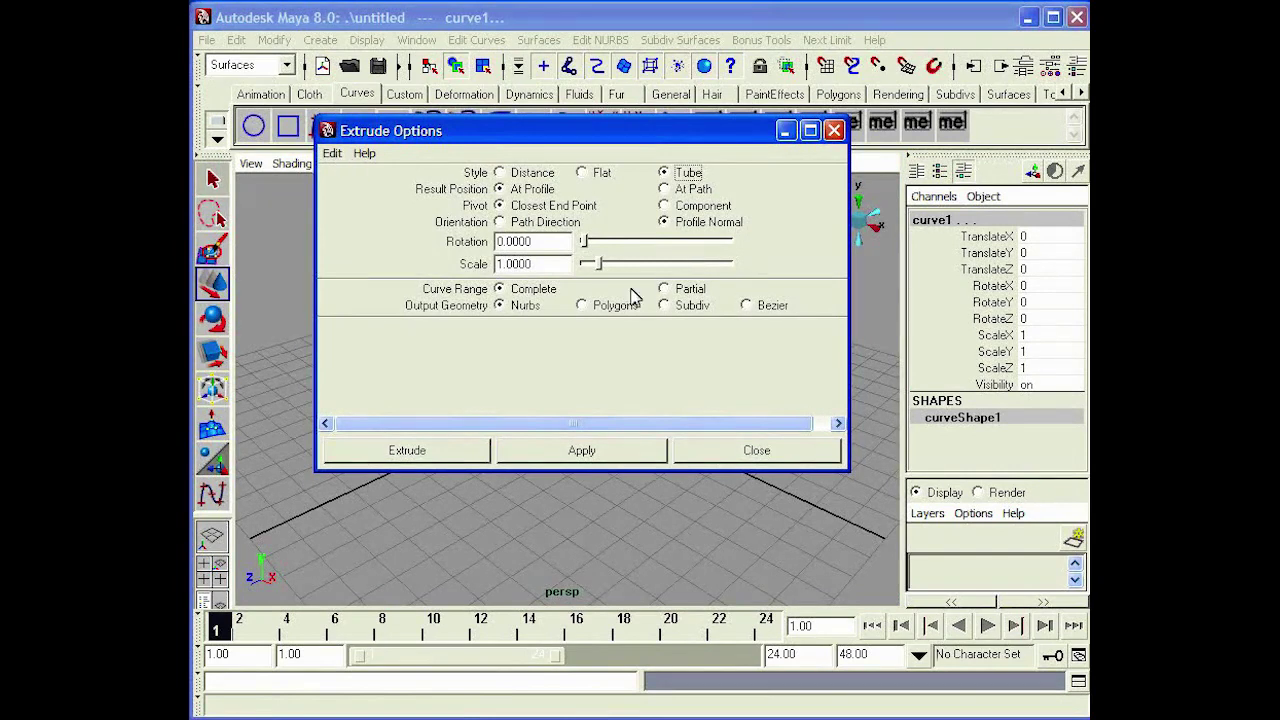
pyautogui.click(332, 153)
pyautogui.click(351, 193)
pyautogui.moveTo(606, 131); pyautogui.dragTo(553, 157)
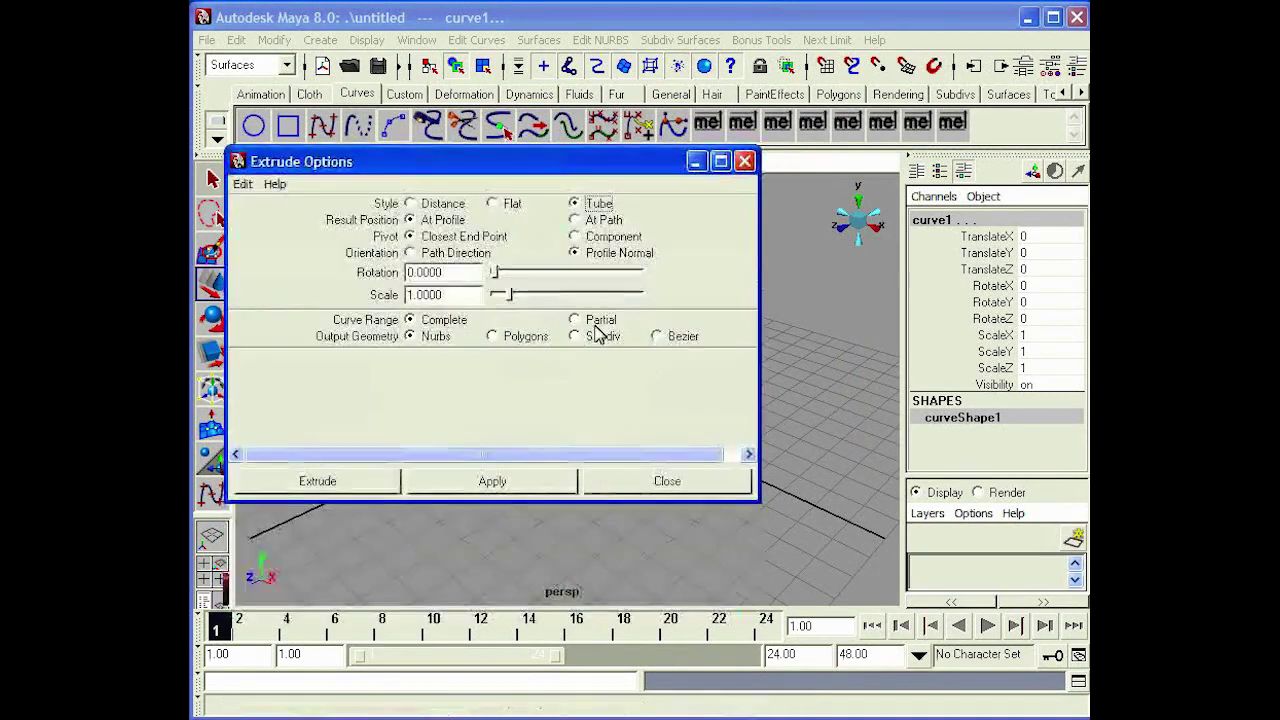
pyautogui.click(574, 319)
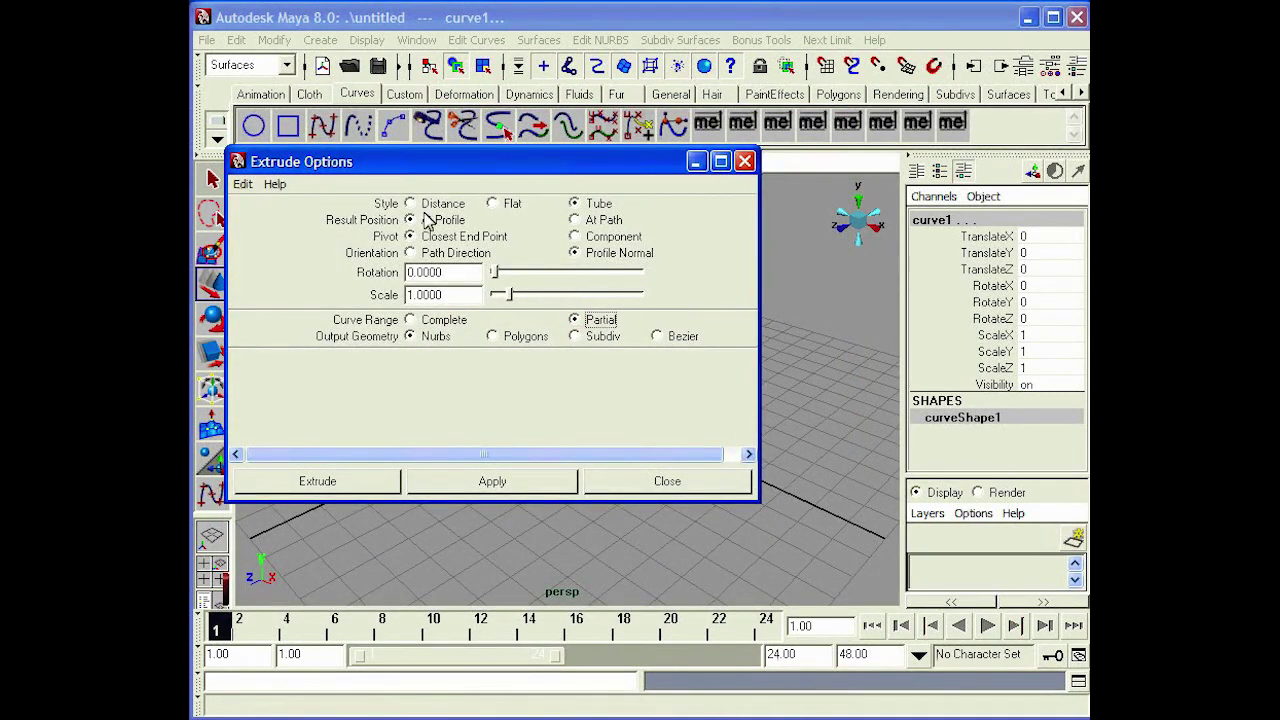
pyautogui.click(409, 253)
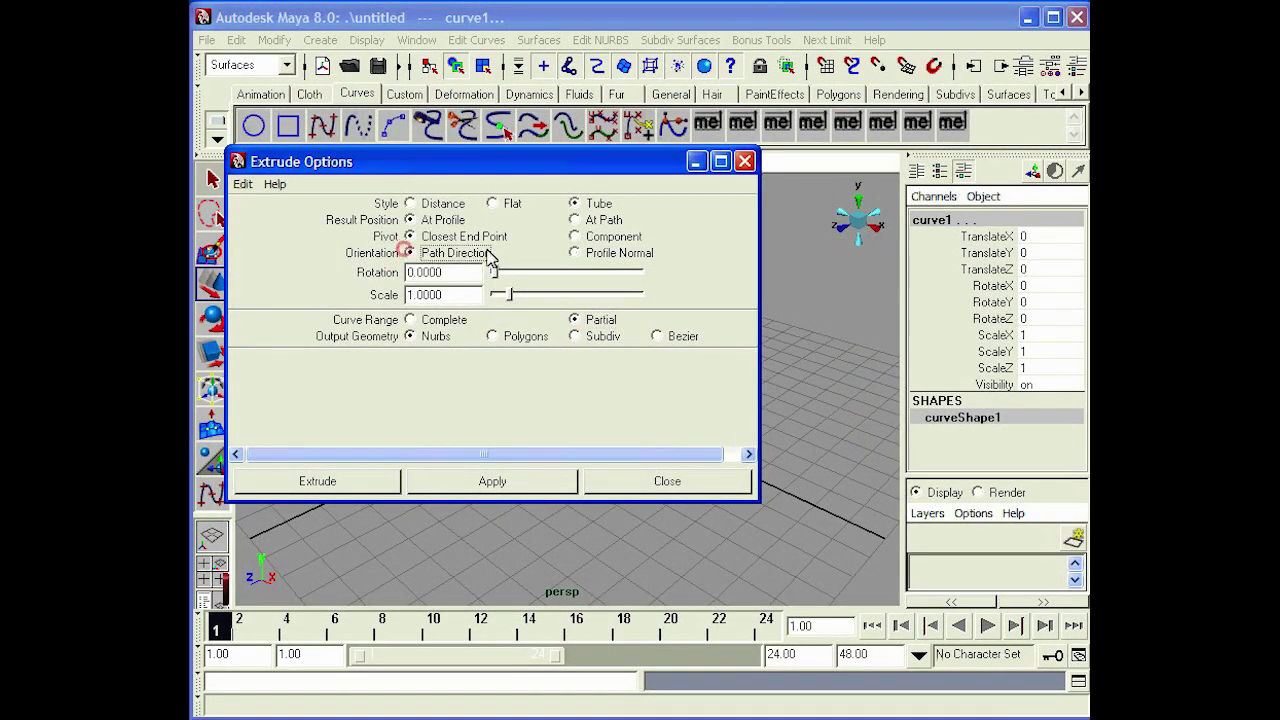
pyautogui.click(388, 483)
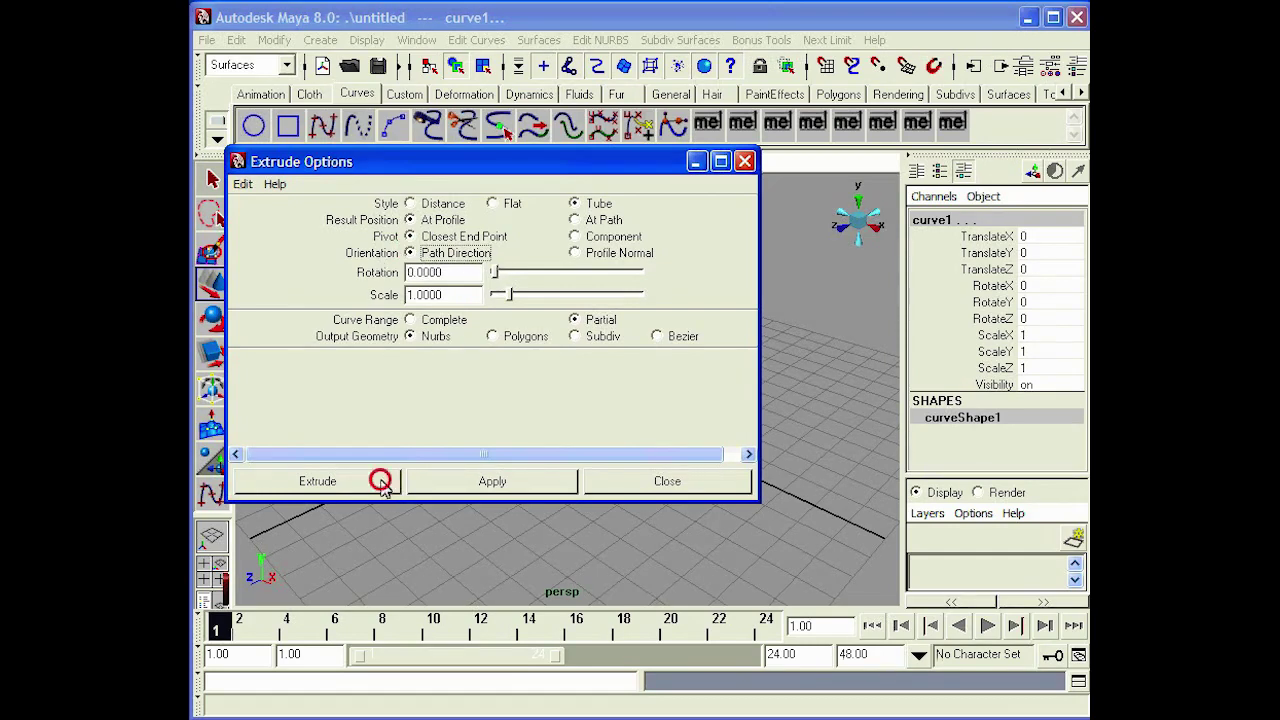
# Show the scene smooth-shaded and examine the extruded tubes around the bends of the path.
pyautogui.scroll(-5, 560, 430)
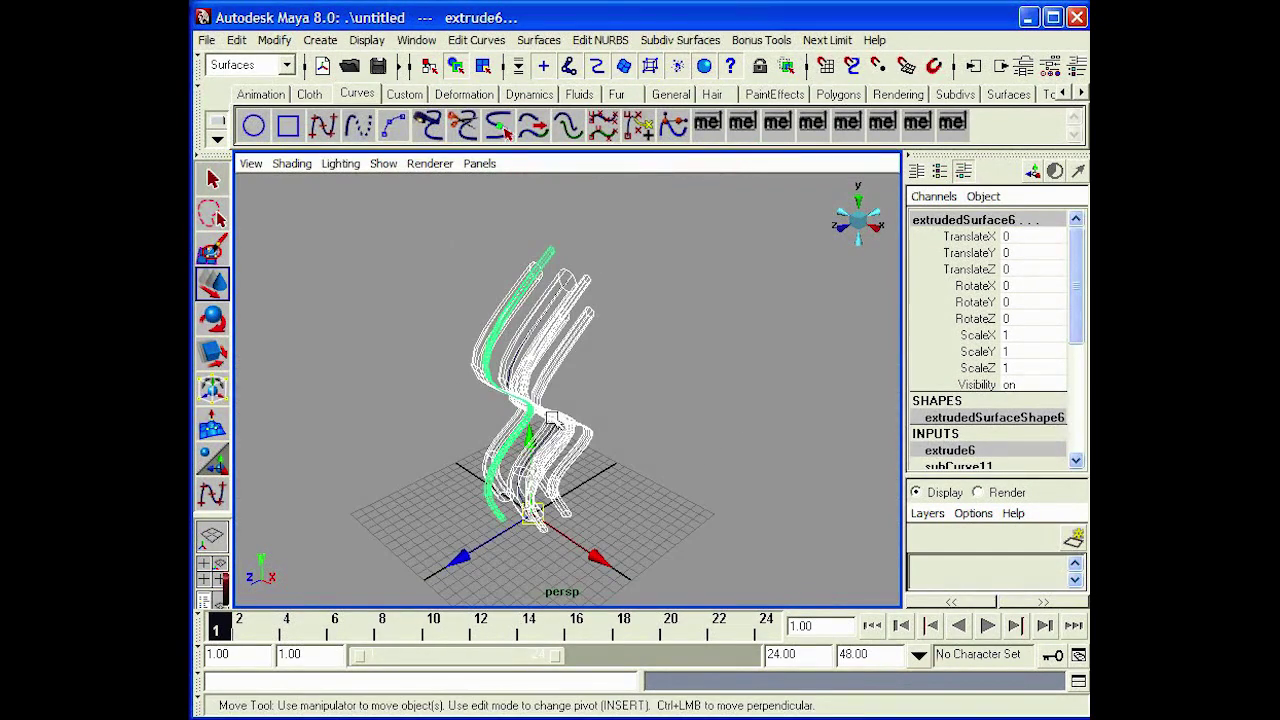
pyautogui.press('5')
pyautogui.keyDown('alt'); pyautogui.moveTo(597, 417); pyautogui.dragTo(485, 420); pyautogui.keyUp('alt')
pyautogui.keyDown('alt'); pyautogui.moveTo(485, 450); pyautogui.dragTo(534, 457, button='right'); pyautogui.keyUp('alt')
pyautogui.keyDown('alt'); pyautogui.moveTo(534, 457); pyautogui.dragTo(597, 300, button='middle'); pyautogui.keyUp('alt')
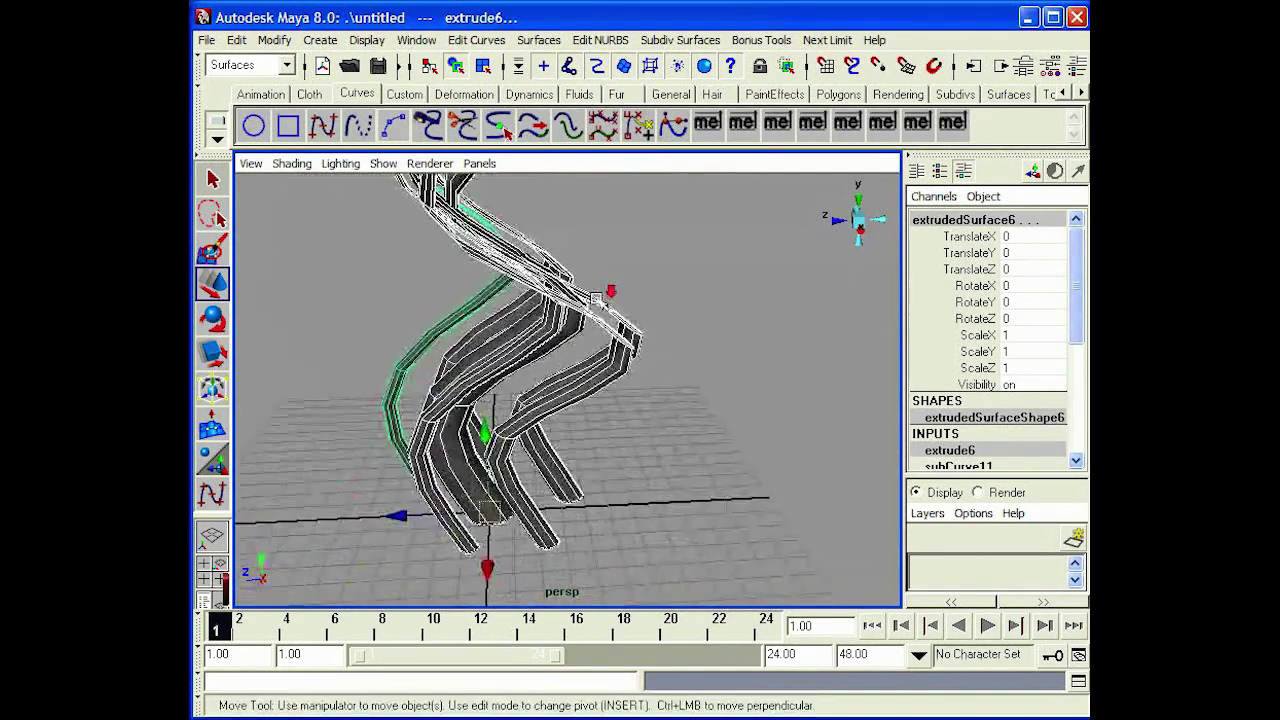
pyautogui.scroll(-5, 597, 300)
pyautogui.keyDown('alt'); pyautogui.moveTo(586, 311); pyautogui.dragTo(494, 309); pyautogui.keyUp('alt')
pyautogui.keyDown('alt'); pyautogui.moveTo(494, 309); pyautogui.dragTo(460, 350, button='middle'); pyautogui.keyUp('alt')
pyautogui.keyDown('alt'); pyautogui.moveTo(460, 365); pyautogui.dragTo(597, 389); pyautogui.keyUp('alt')
pyautogui.scroll(5, 562, 450)
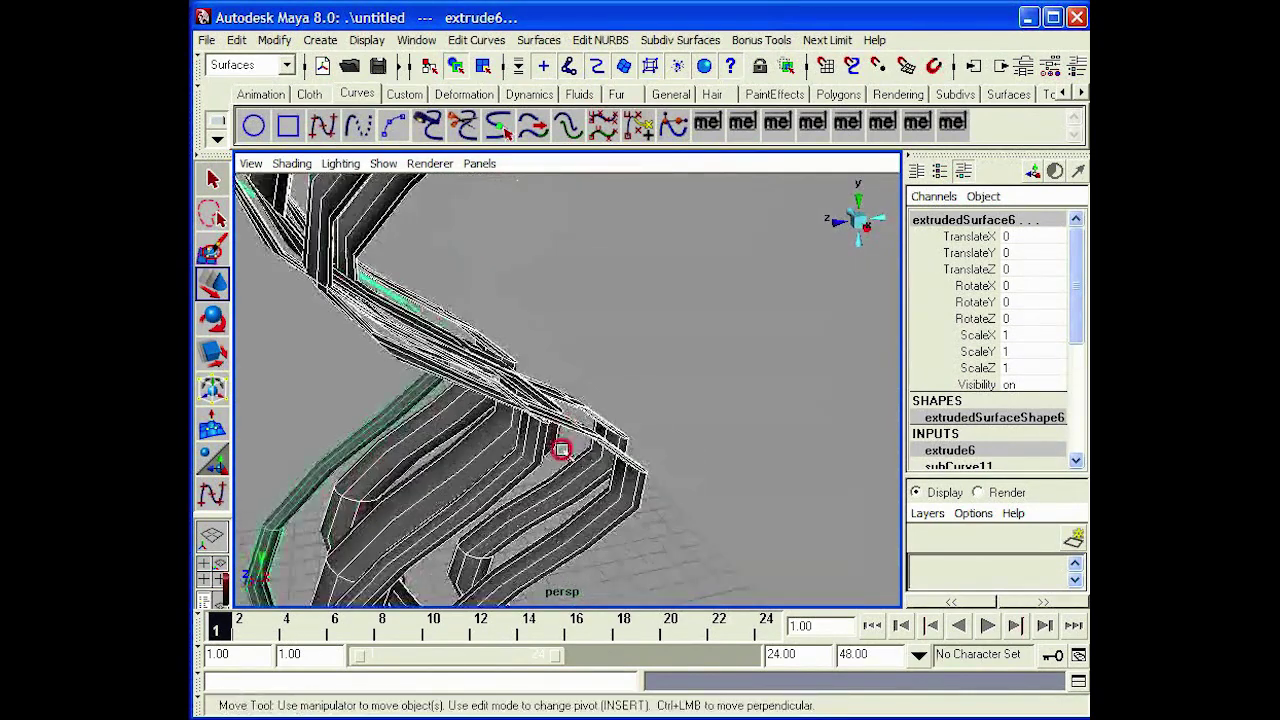
pyautogui.keyDown('alt'); pyautogui.moveTo(562, 450); pyautogui.dragTo(548, 367); pyautogui.keyUp('alt')
# Set the extrude Rotation of all the selected tubes to 1000.
pyautogui.moveTo(1073, 316); pyautogui.dragTo(1077, 449)
pyautogui.click(983, 410)
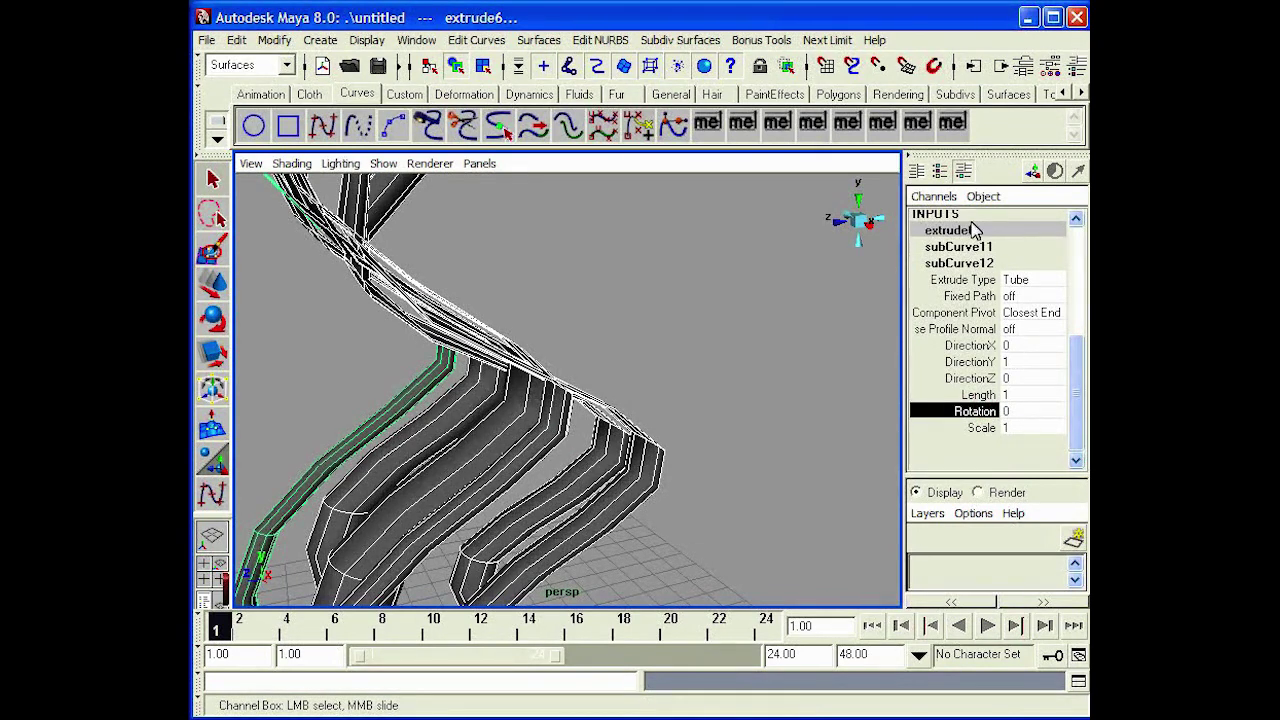
pyautogui.click(1008, 412)
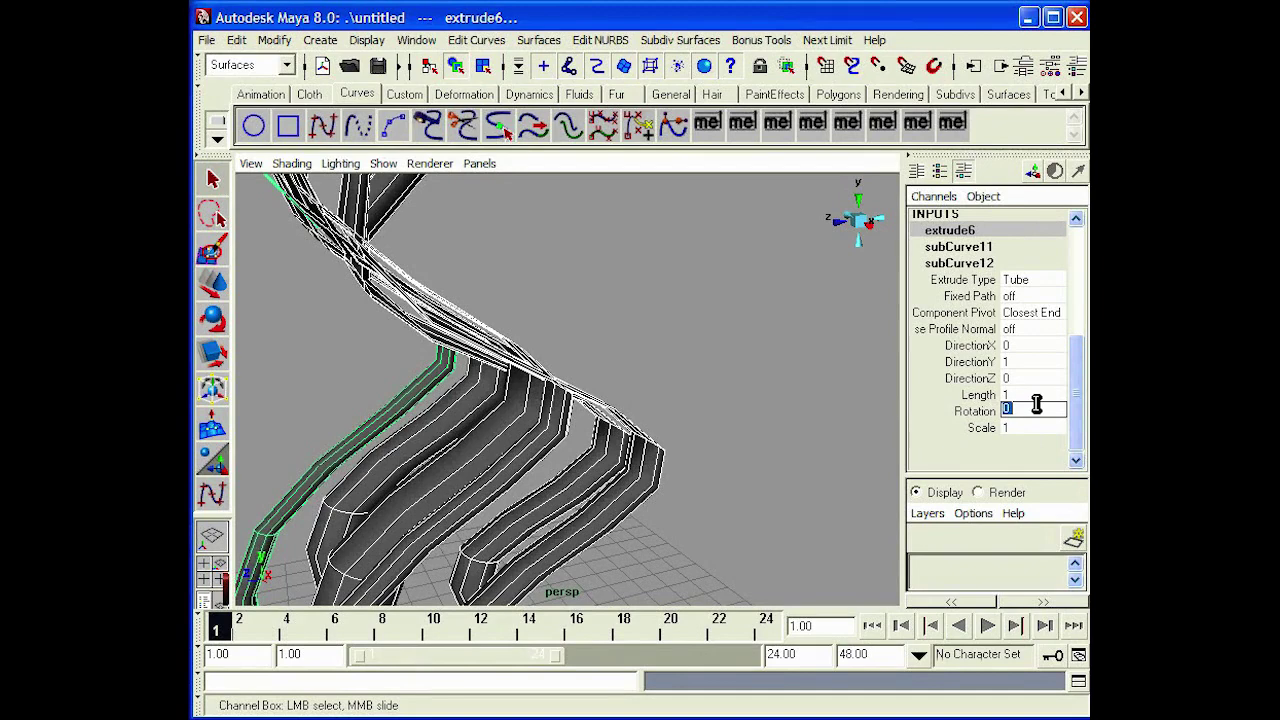
pyautogui.write('00')
pyautogui.press('Return')
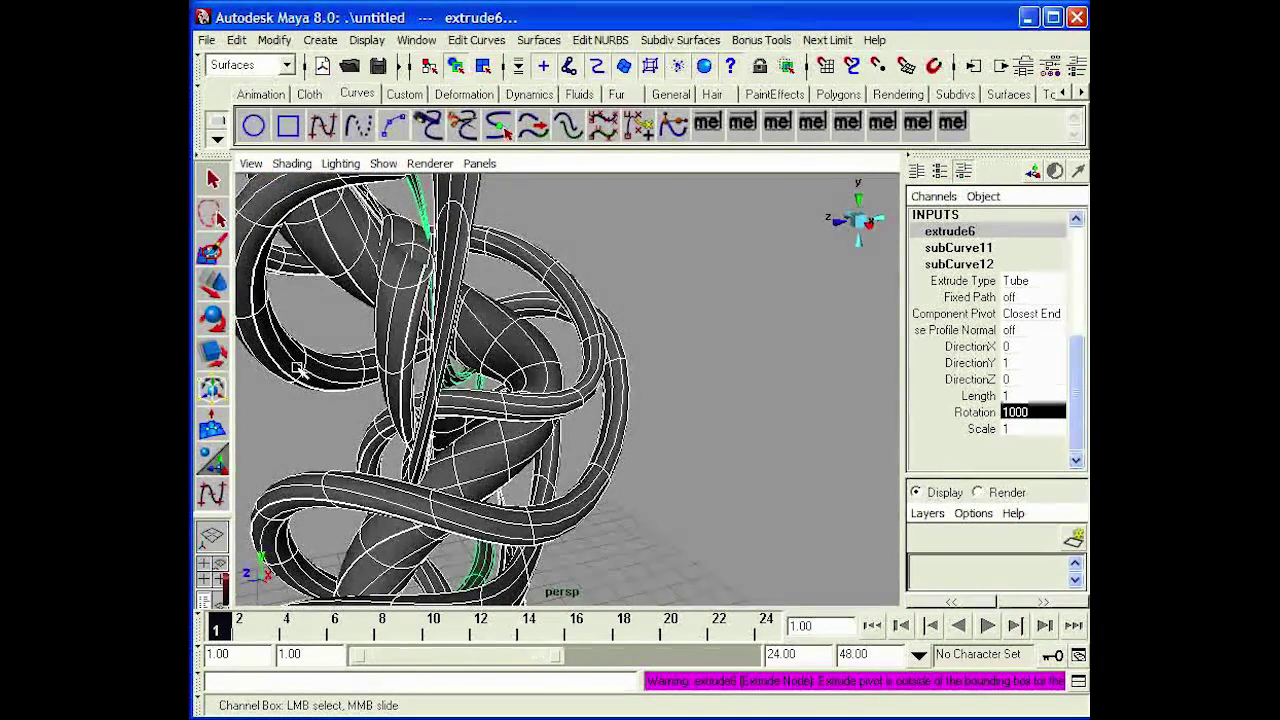
# Examine the twisted cables from several sides and distances, including their open upper ends and lower coils.
pyautogui.keyDown('alt'); pyautogui.moveTo(505, 370); pyautogui.dragTo(372, 372, button='right'); pyautogui.keyUp('alt')
pyautogui.keyDown('alt'); pyautogui.moveTo(372, 372); pyautogui.dragTo(429, 377); pyautogui.keyUp('alt')
pyautogui.keyDown('alt'); pyautogui.moveTo(457, 385); pyautogui.dragTo(600, 405, button='right'); pyautogui.keyUp('alt')
pyautogui.keyDown('alt'); pyautogui.moveTo(543, 401); pyautogui.dragTo(429, 408); pyautogui.keyUp('alt')
pyautogui.keyDown('alt'); pyautogui.moveTo(429, 408); pyautogui.dragTo(370, 400, button='right'); pyautogui.keyUp('alt')
pyautogui.keyDown('alt'); pyautogui.moveTo(400, 405); pyautogui.dragTo(530, 415, button='middle'); pyautogui.keyUp('alt')
pyautogui.moveTo(530, 415)
pyautogui.keyDown('alt'); pyautogui.mouseDown(button='right')
pyautogui.moveTo(599, 447)
pyautogui.moveTo(535, 380)
pyautogui.moveTo(514, 335)
pyautogui.mouseUp(button='right'); pyautogui.keyUp('alt')
pyautogui.keyDown('alt'); pyautogui.moveTo(514, 335); pyautogui.dragTo(614, 362); pyautogui.keyUp('alt')
pyautogui.keyDown('alt'); pyautogui.moveTo(614, 362); pyautogui.dragTo(554, 405, button='right'); pyautogui.keyUp('alt')
pyautogui.keyDown('alt'); pyautogui.moveTo(554, 405); pyautogui.dragTo(403, 437); pyautogui.keyUp('alt')
pyautogui.keyDown('alt'); pyautogui.moveTo(663, 265); pyautogui.dragTo(600, 380, button='middle'); pyautogui.keyUp('alt')
pyautogui.keyDown('alt'); pyautogui.moveTo(574, 374); pyautogui.dragTo(626, 355); pyautogui.keyUp('alt')
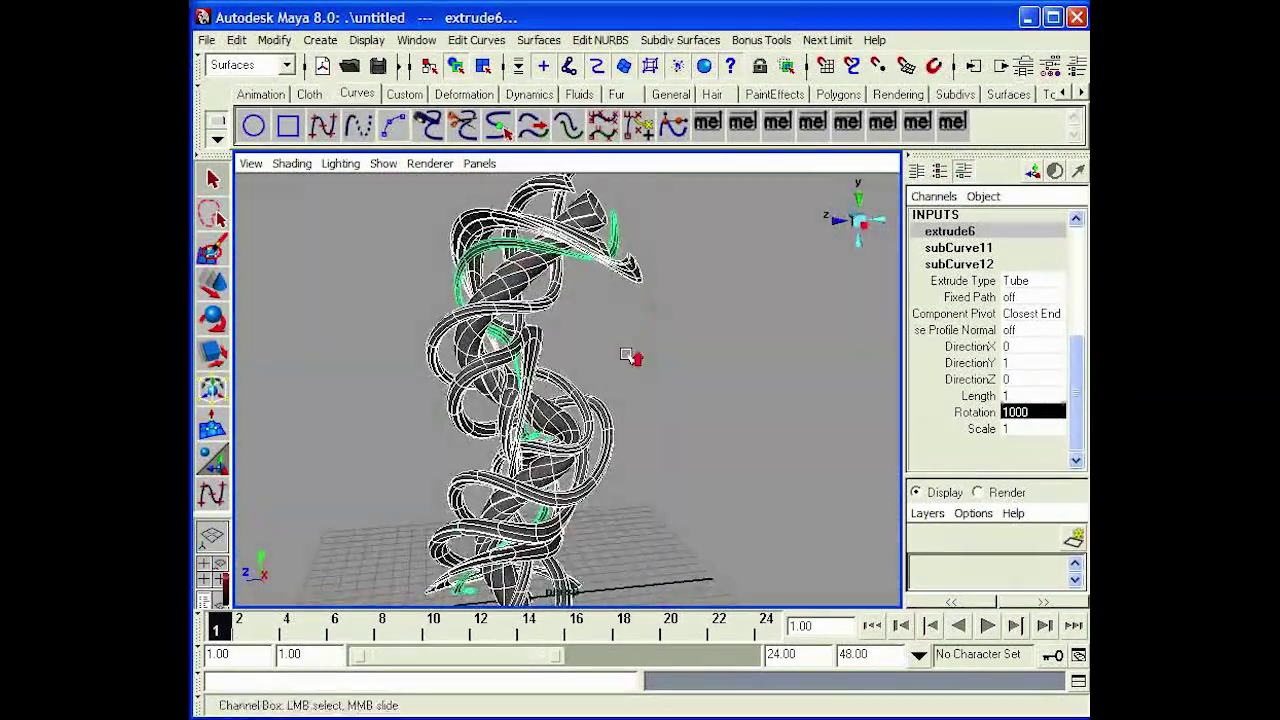
pyautogui.keyDown('alt'); pyautogui.moveTo(626, 355); pyautogui.dragTo(700, 375, button='right'); pyautogui.keyUp('alt')
pyautogui.keyDown('alt'); pyautogui.moveTo(574, 300); pyautogui.dragTo(620, 355, button='middle'); pyautogui.keyUp('alt')
pyautogui.keyDown('alt'); pyautogui.moveTo(674, 263); pyautogui.dragTo(651, 294); pyautogui.keyUp('alt')
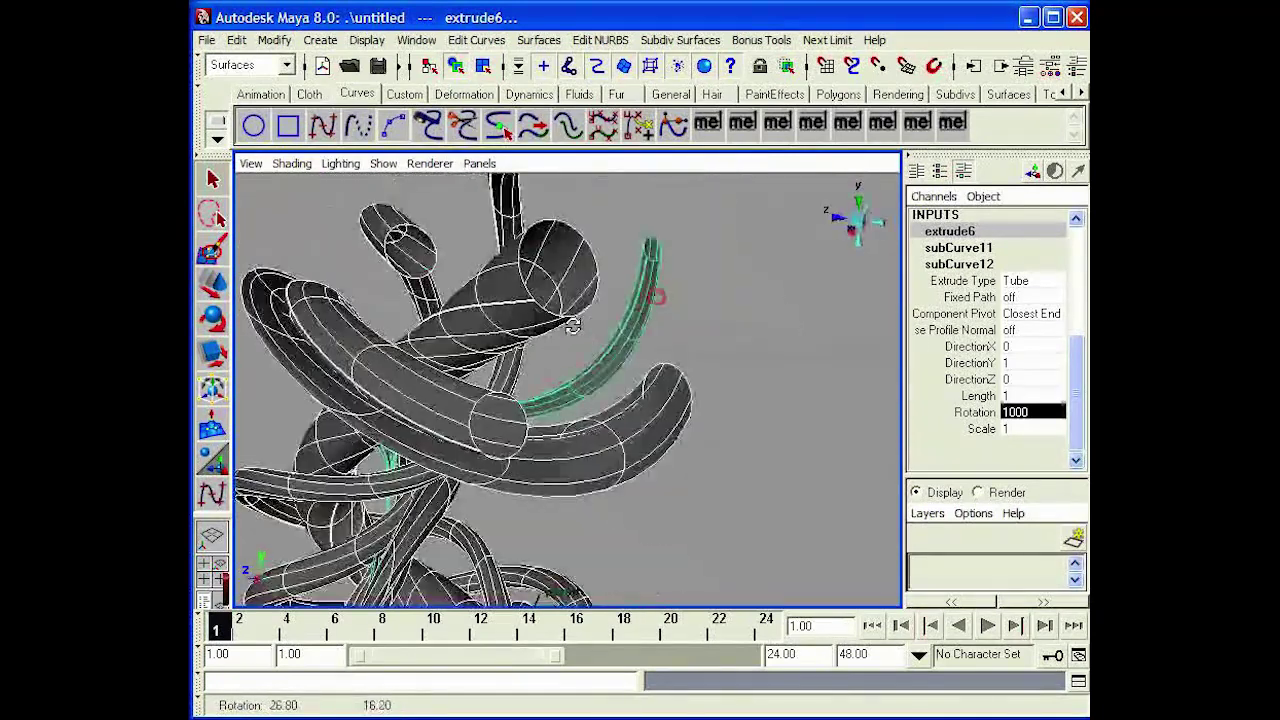
pyautogui.keyDown('alt'); pyautogui.moveTo(651, 294); pyautogui.dragTo(516, 393, button='right'); pyautogui.keyUp('alt')
pyautogui.keyDown('alt'); pyautogui.moveTo(526, 303); pyautogui.dragTo(580, 313); pyautogui.keyUp('alt')
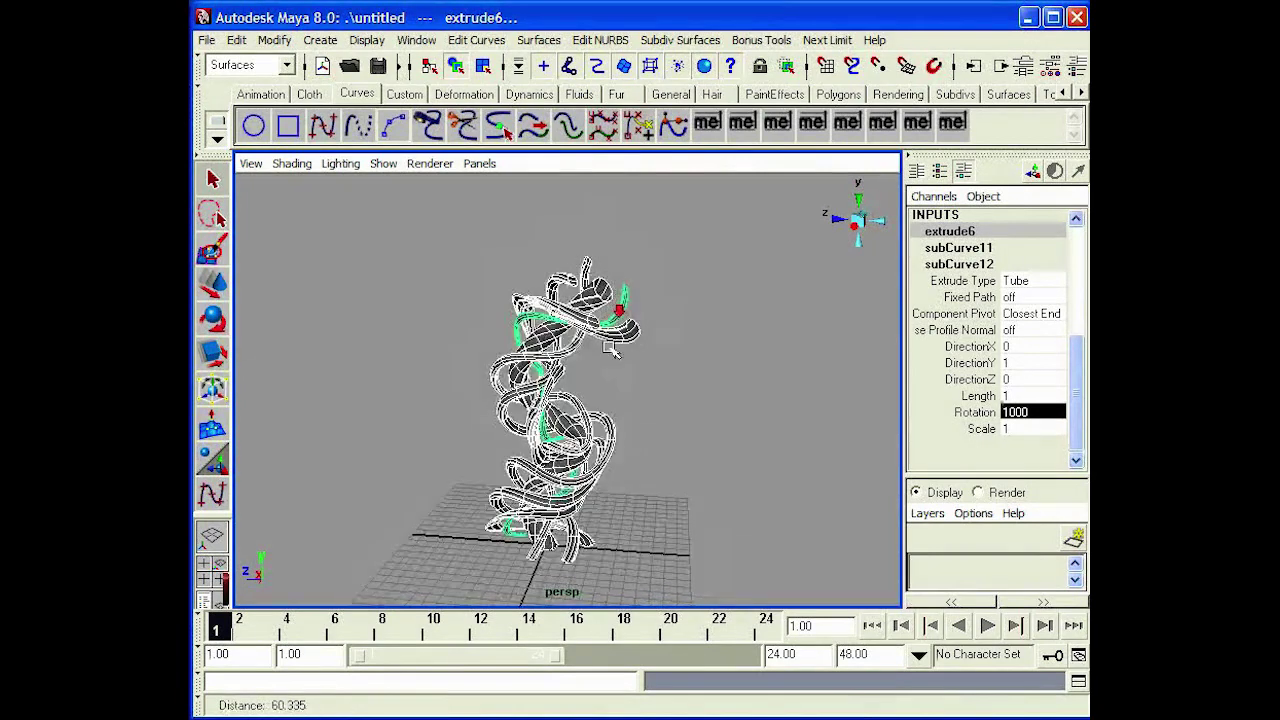
pyautogui.keyDown('alt'); pyautogui.moveTo(610, 348); pyautogui.dragTo(570, 385, button='right'); pyautogui.keyUp('alt')
pyautogui.keyDown('alt'); pyautogui.moveTo(570, 385); pyautogui.dragTo(548, 423); pyautogui.keyUp('alt')
pyautogui.keyDown('alt'); pyautogui.moveTo(540, 240); pyautogui.dragTo(605, 323, button='middle'); pyautogui.keyUp('alt')
pyautogui.keyDown('alt'); pyautogui.moveTo(605, 323); pyautogui.dragTo(567, 323, button='right'); pyautogui.keyUp('alt')
pyautogui.keyDown('alt'); pyautogui.moveTo(460, 380); pyautogui.dragTo(546, 296); pyautogui.keyUp('alt')
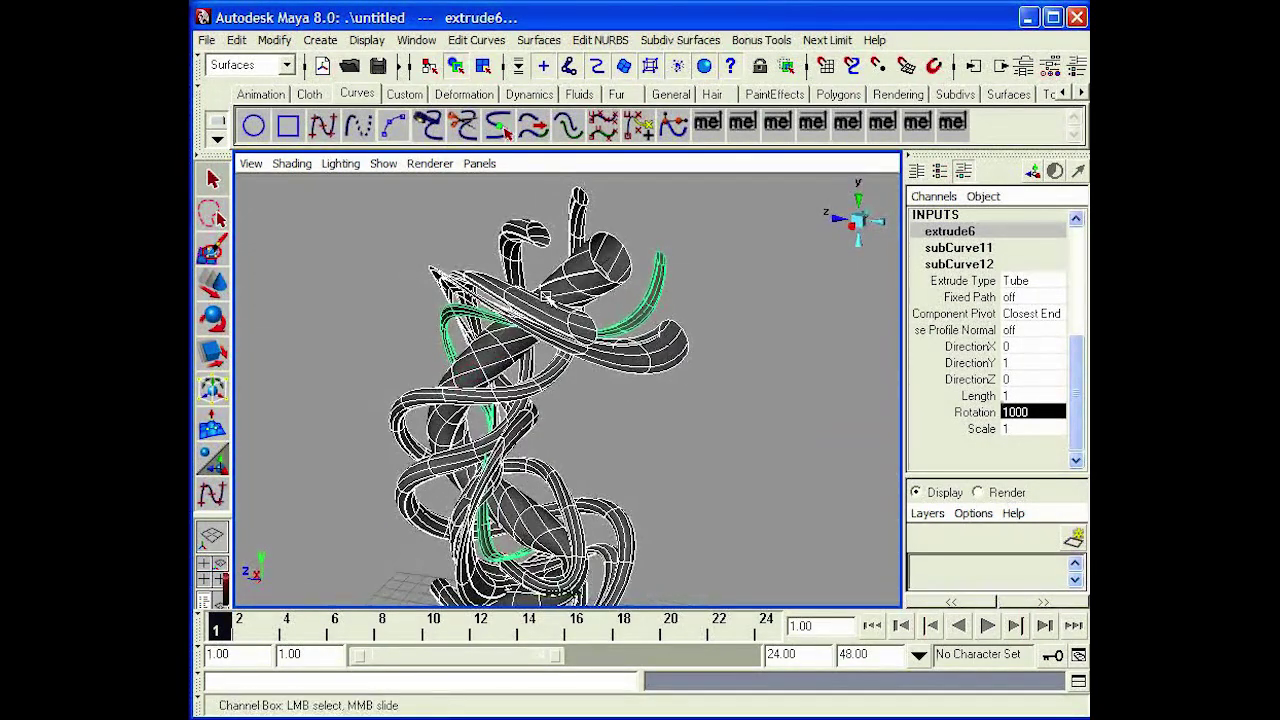
pyautogui.keyDown('alt'); pyautogui.moveTo(617, 436); pyautogui.dragTo(588, 320, button='middle'); pyautogui.keyUp('alt')
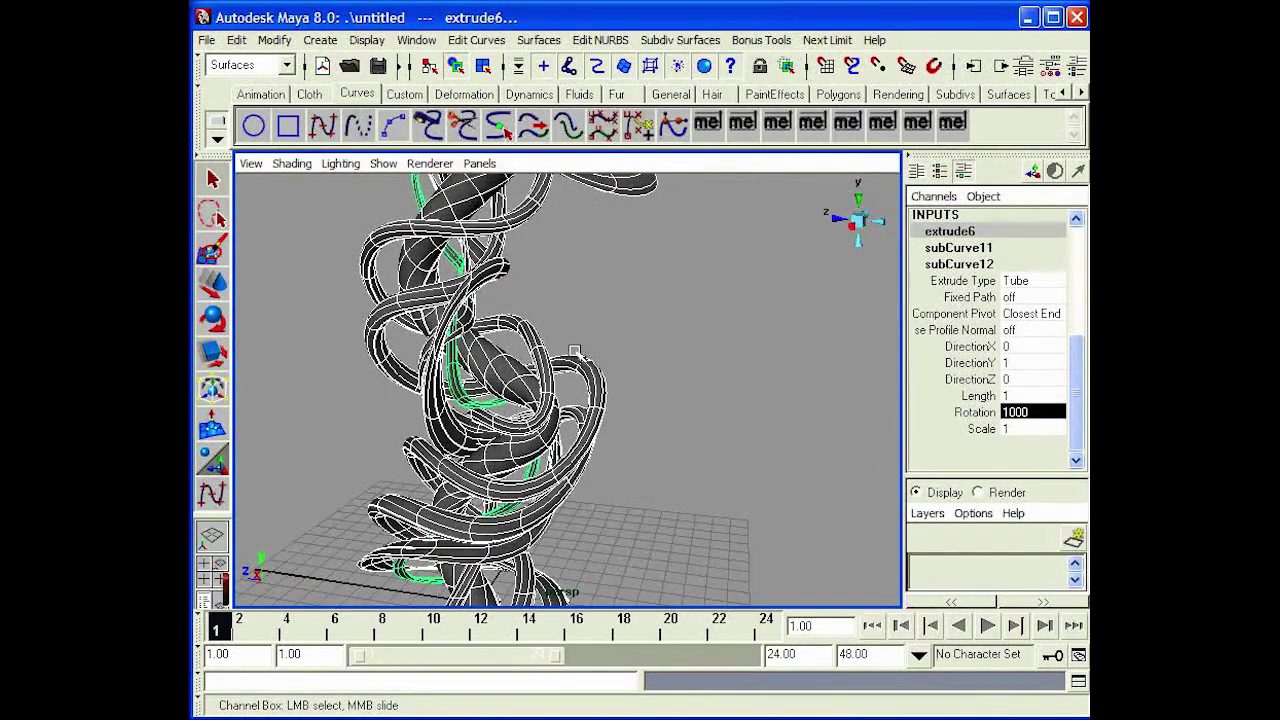
pyautogui.scroll(-5, 574, 351)
pyautogui.scroll(5, 603, 355)
pyautogui.keyDown('alt'); pyautogui.moveTo(603, 360); pyautogui.dragTo(746, 449, button='middle'); pyautogui.keyUp('alt')
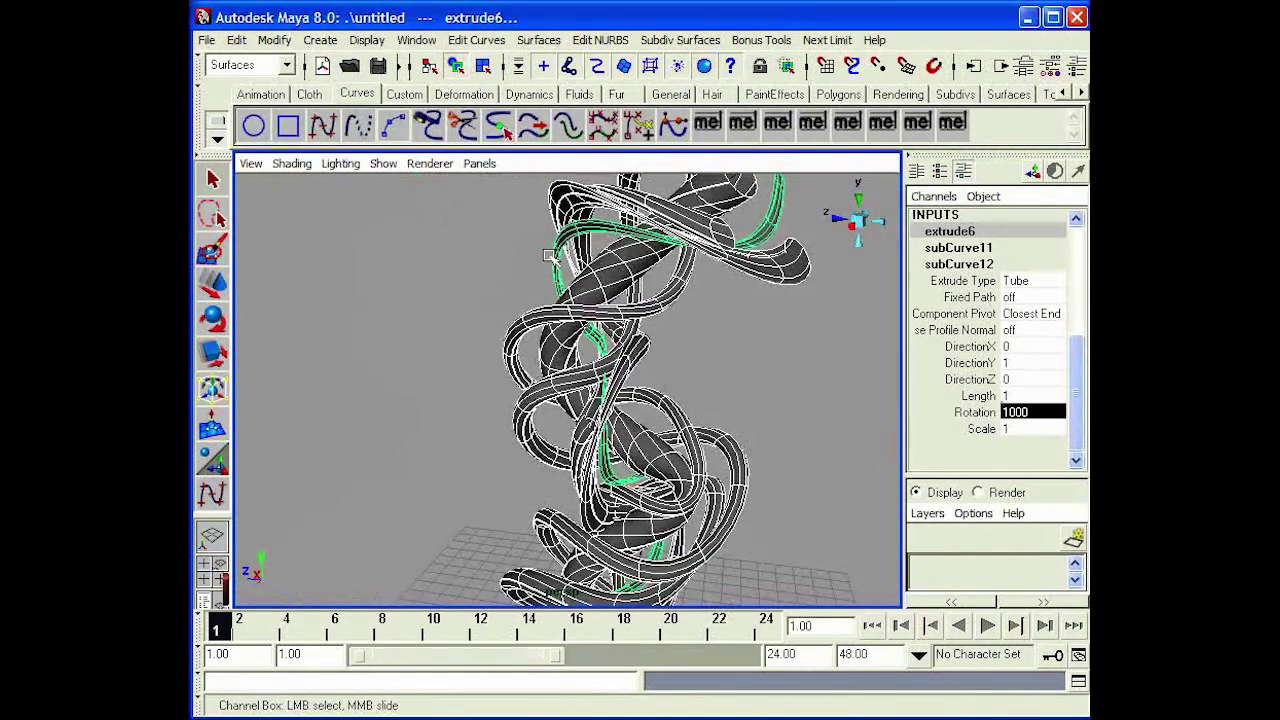
# Take one thin tube out of the selection, add the other tubes to a new display layer, and hide that layer.
pyautogui.press('w')
pyautogui.keyDown('shift'); pyautogui.click(523, 320); pyautogui.keyUp('shift')
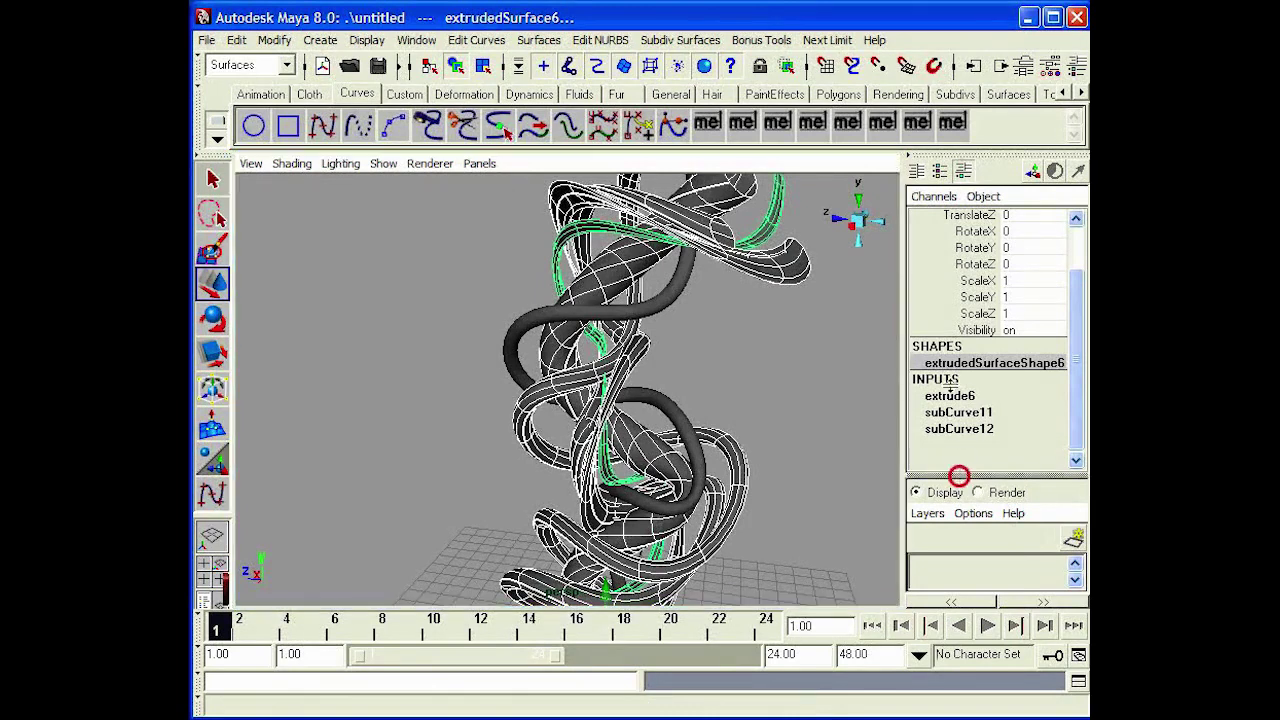
pyautogui.moveTo(962, 479); pyautogui.dragTo(962, 352)
pyautogui.click(1073, 412)
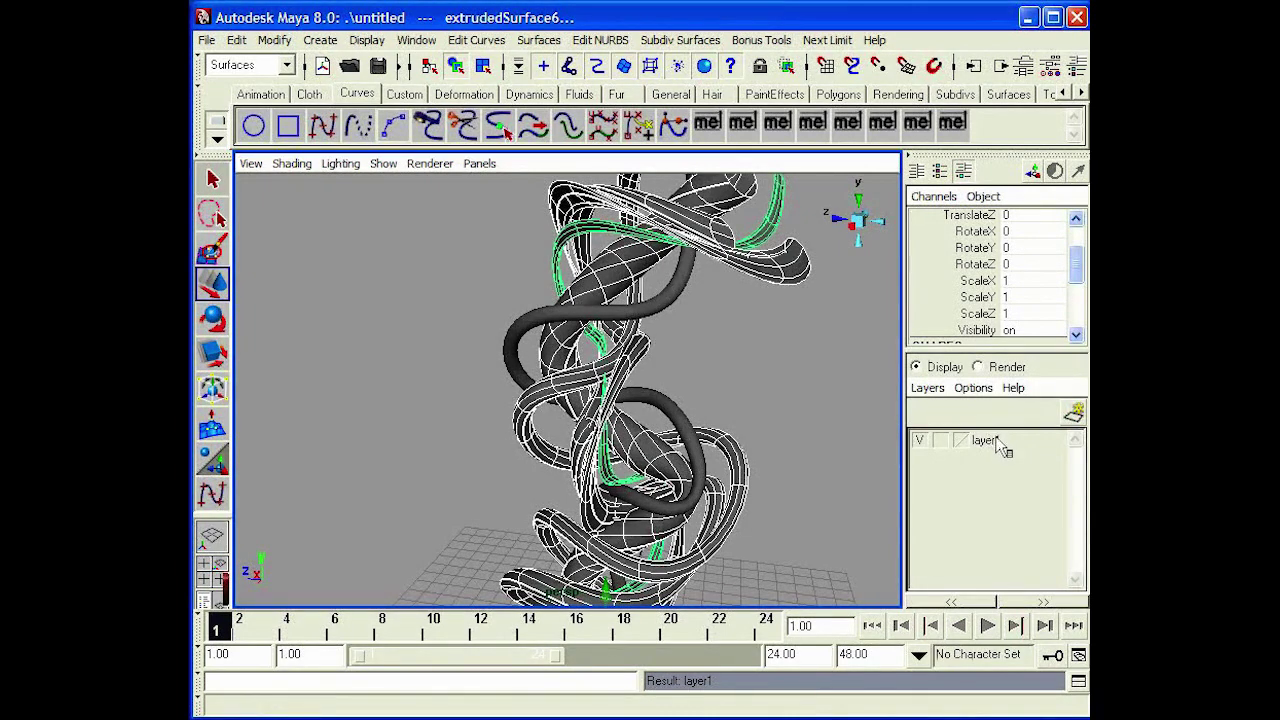
pyautogui.rightClick(1000, 443)
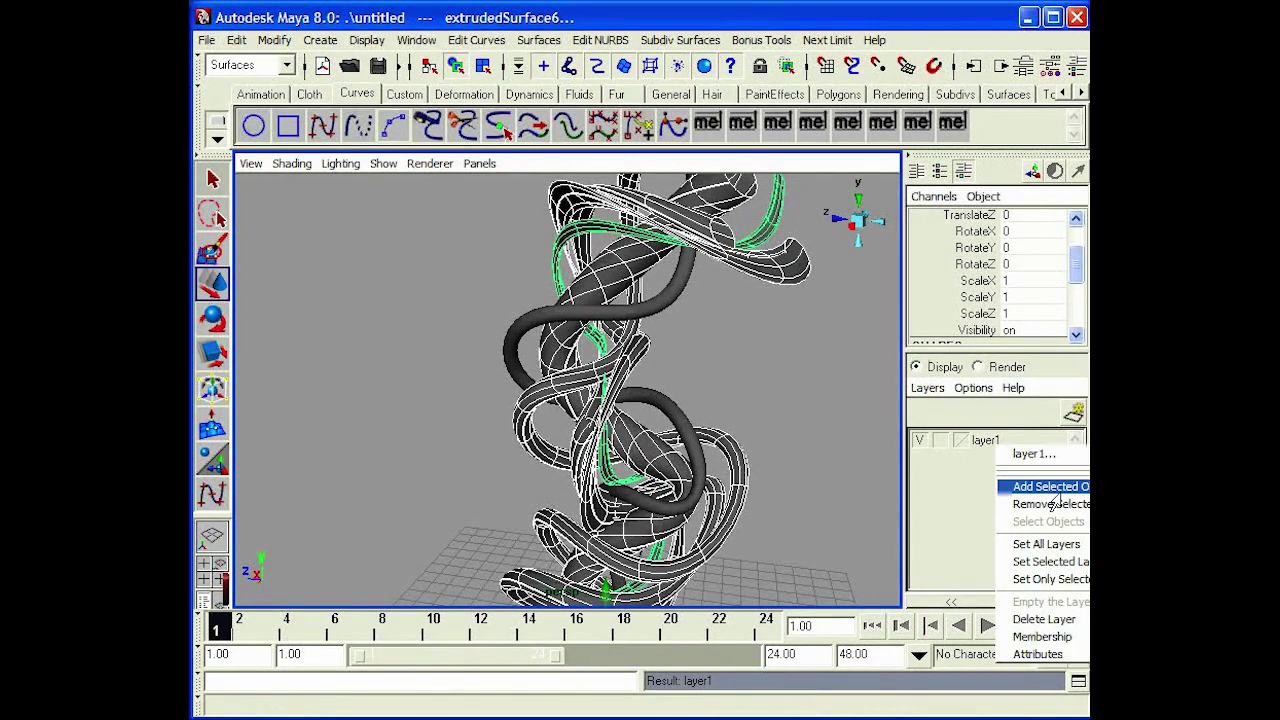
pyautogui.click(1037, 490)
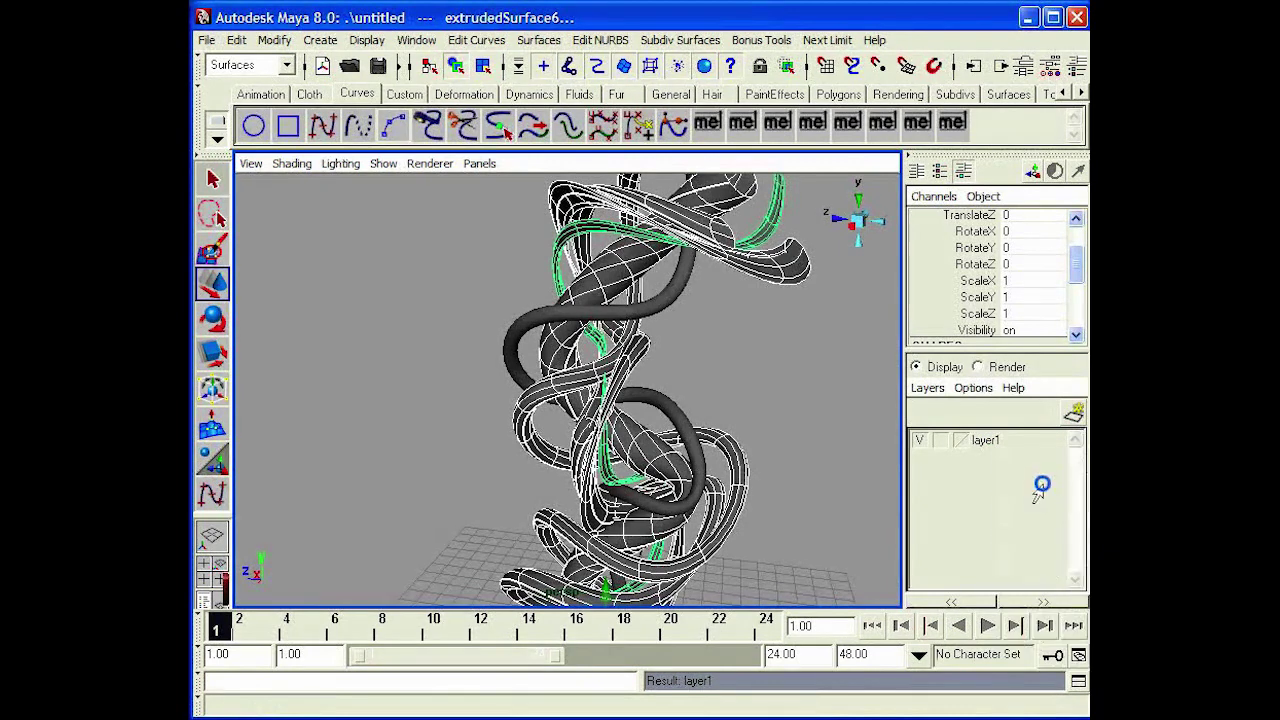
pyautogui.click(920, 440)
# Select the one tube left visible and reduce the Max Value of its subCurve10 input to 0.9.
pyautogui.scroll(-6, 794, 403)
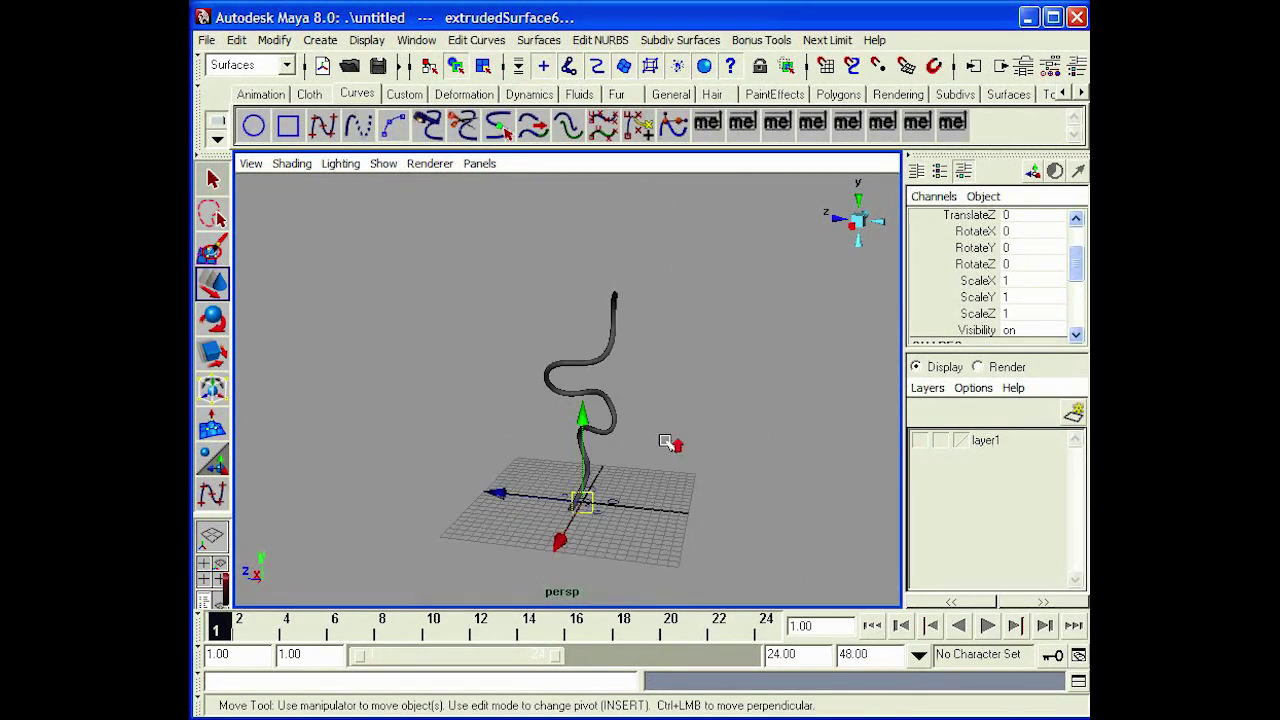
pyautogui.scroll(6, 671, 446)
pyautogui.keyDown('alt'); pyautogui.moveTo(700, 460); pyautogui.dragTo(640, 565); pyautogui.keyUp('alt')
pyautogui.keyDown('alt'); pyautogui.moveTo(640, 376); pyautogui.dragTo(594, 393); pyautogui.keyUp('alt')
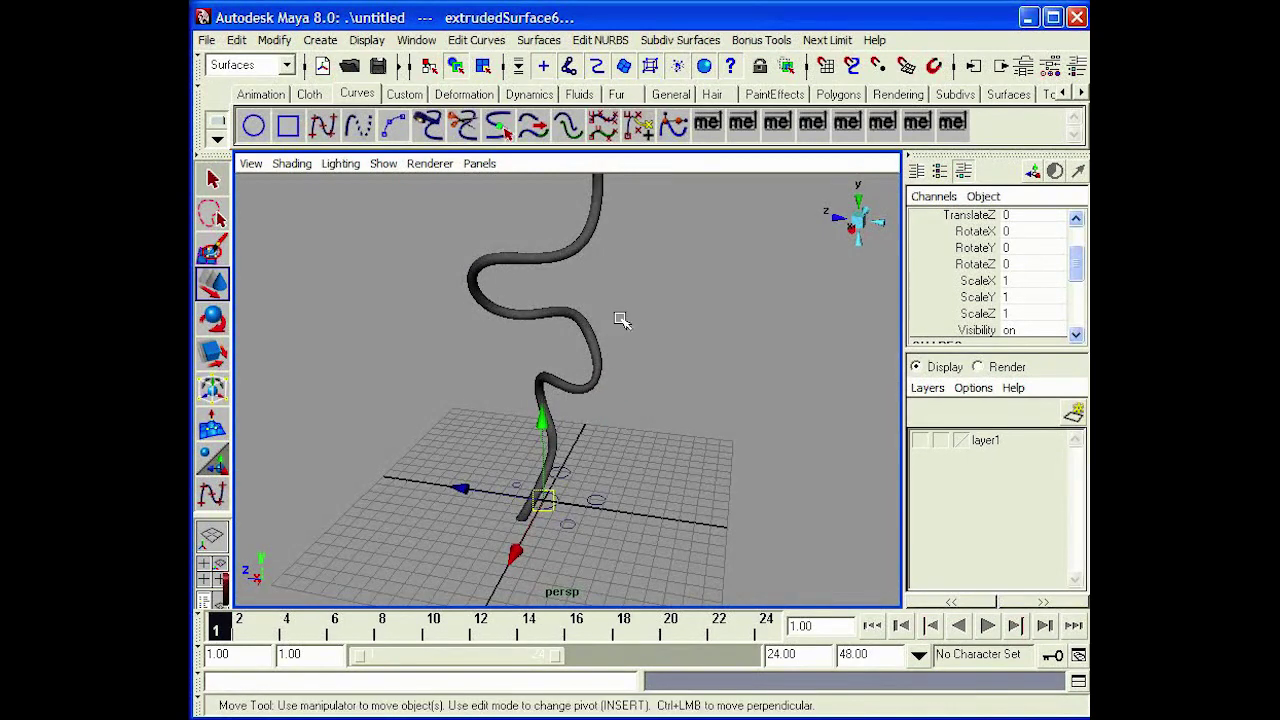
pyautogui.moveTo(617, 315); pyautogui.dragTo(558, 331)
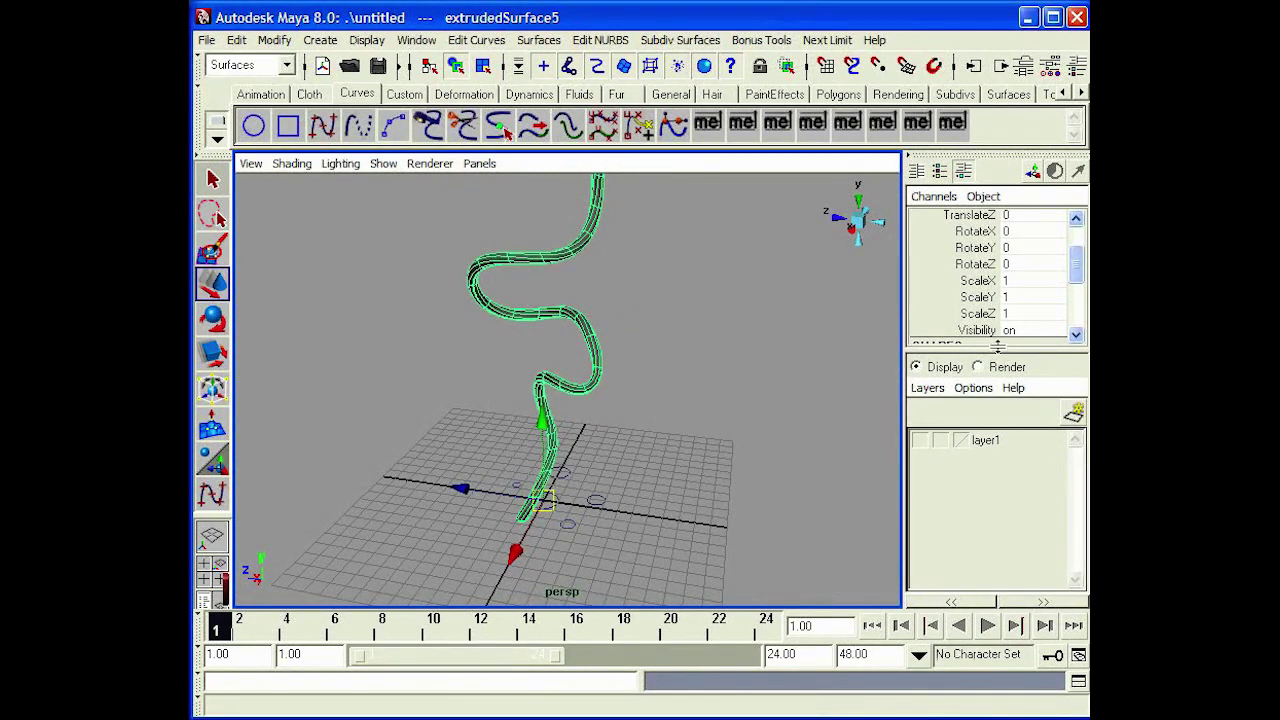
pyautogui.moveTo(993, 350); pyautogui.dragTo(1022, 447)
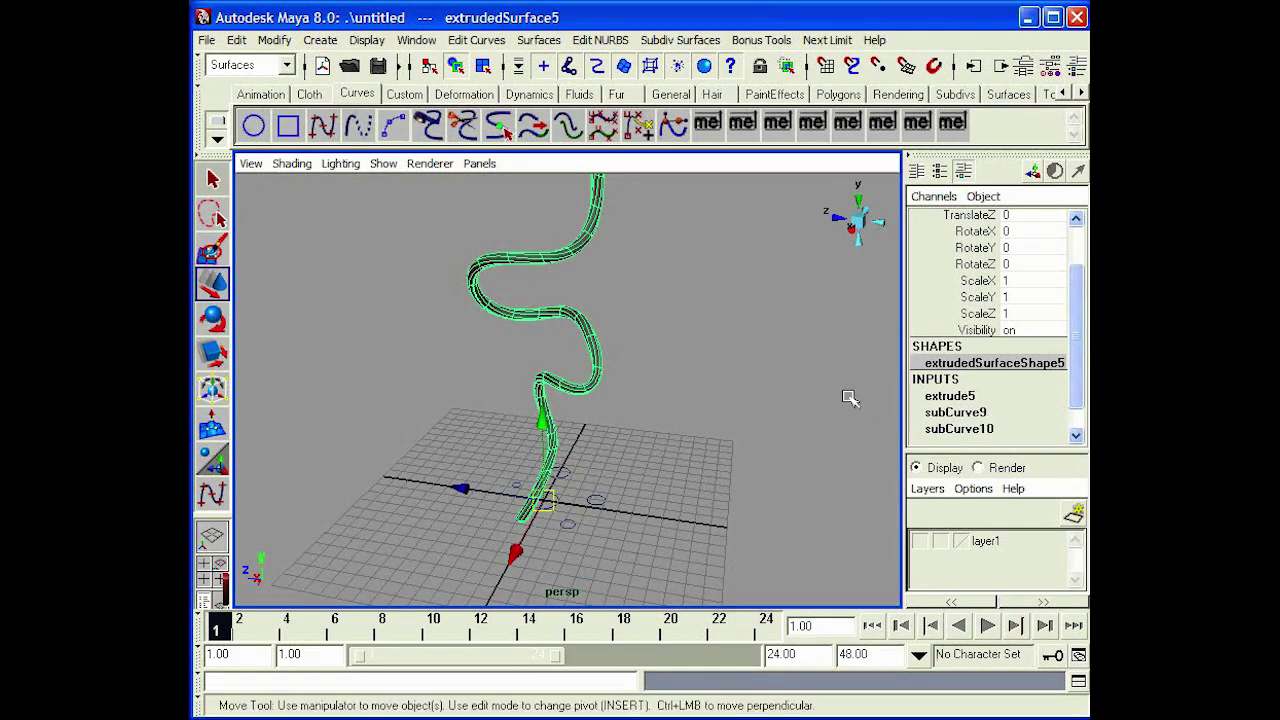
pyautogui.click(958, 429)
pyautogui.scroll(-2, 950, 410)
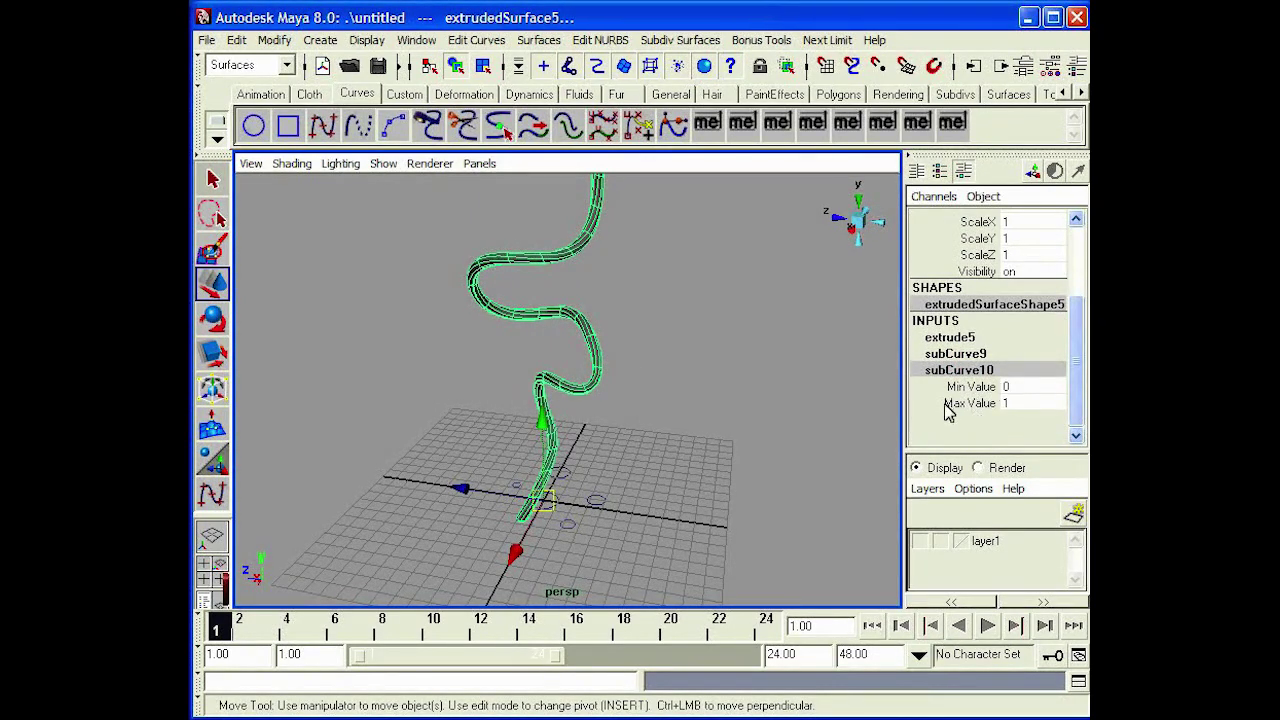
pyautogui.click(970, 403)
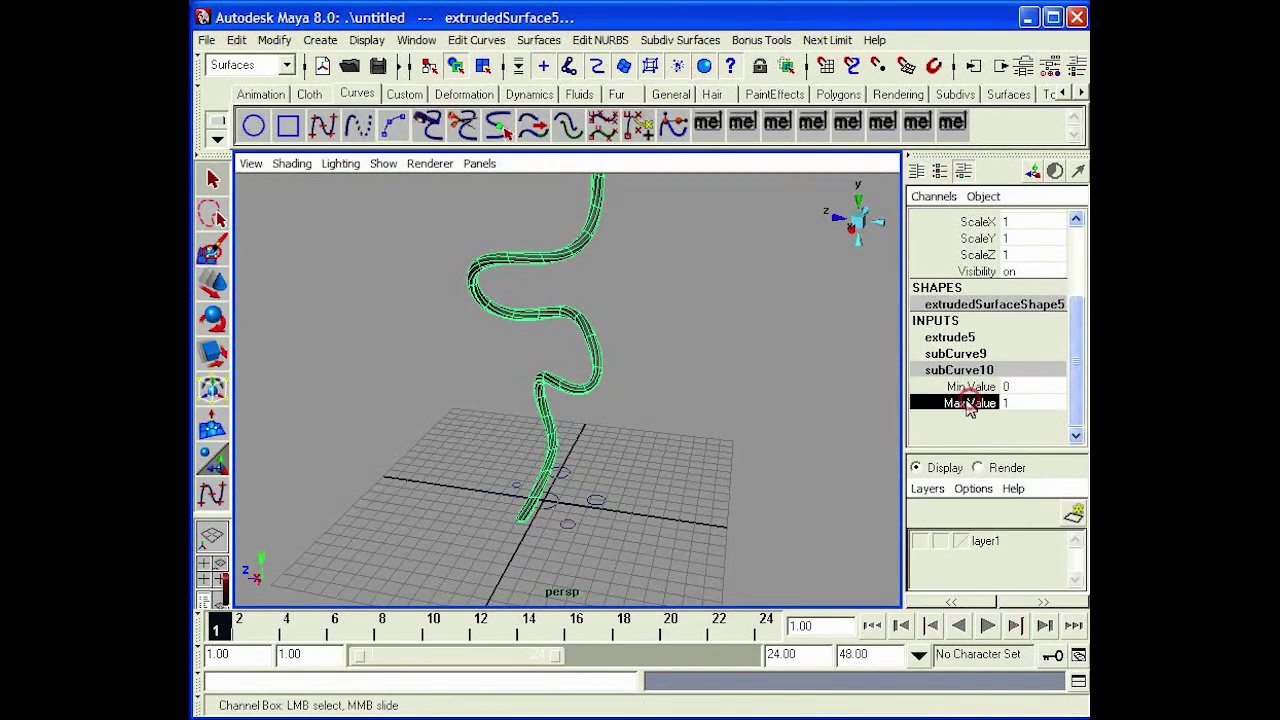
pyautogui.scroll(4, 590, 375)
pyautogui.keyDown('alt'); pyautogui.moveTo(579, 343); pyautogui.dragTo(693, 441); pyautogui.keyUp('alt')
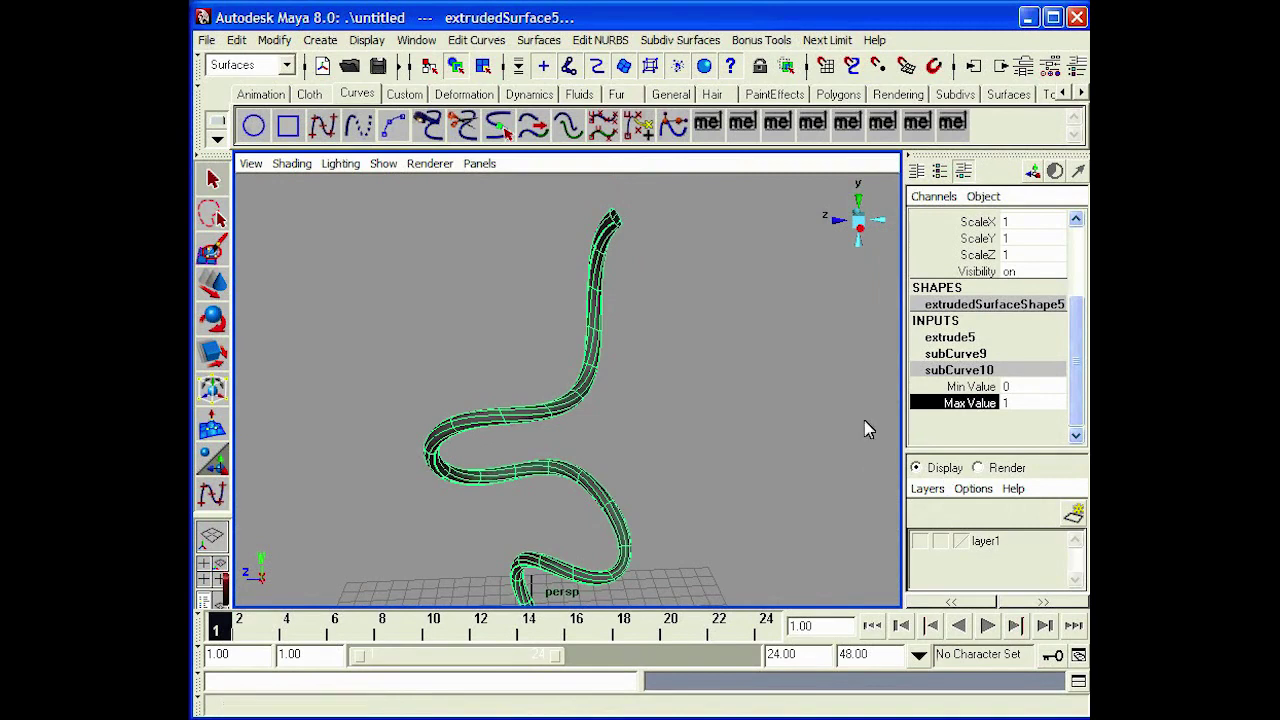
pyautogui.moveTo(770, 403); pyautogui.dragTo(757, 409, button='middle')
pyautogui.keyDown('alt'); pyautogui.moveTo(681, 447); pyautogui.dragTo(662, 305); pyautogui.keyUp('alt')
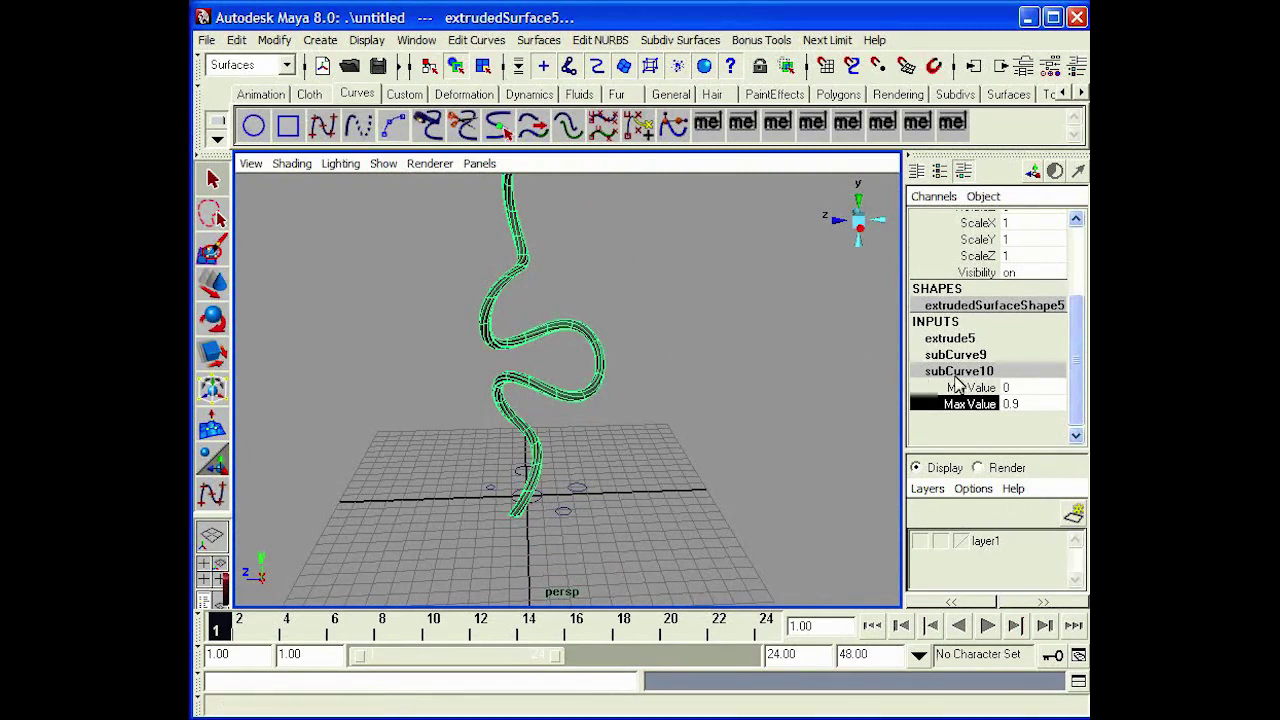
# Set the Rotation of the tube's extrude5 input to 0 and view the untwisted result up close.
pyautogui.click(950, 338)
pyautogui.press('w')
pyautogui.scroll(-4, 1018, 425)
pyautogui.click(1020, 386)
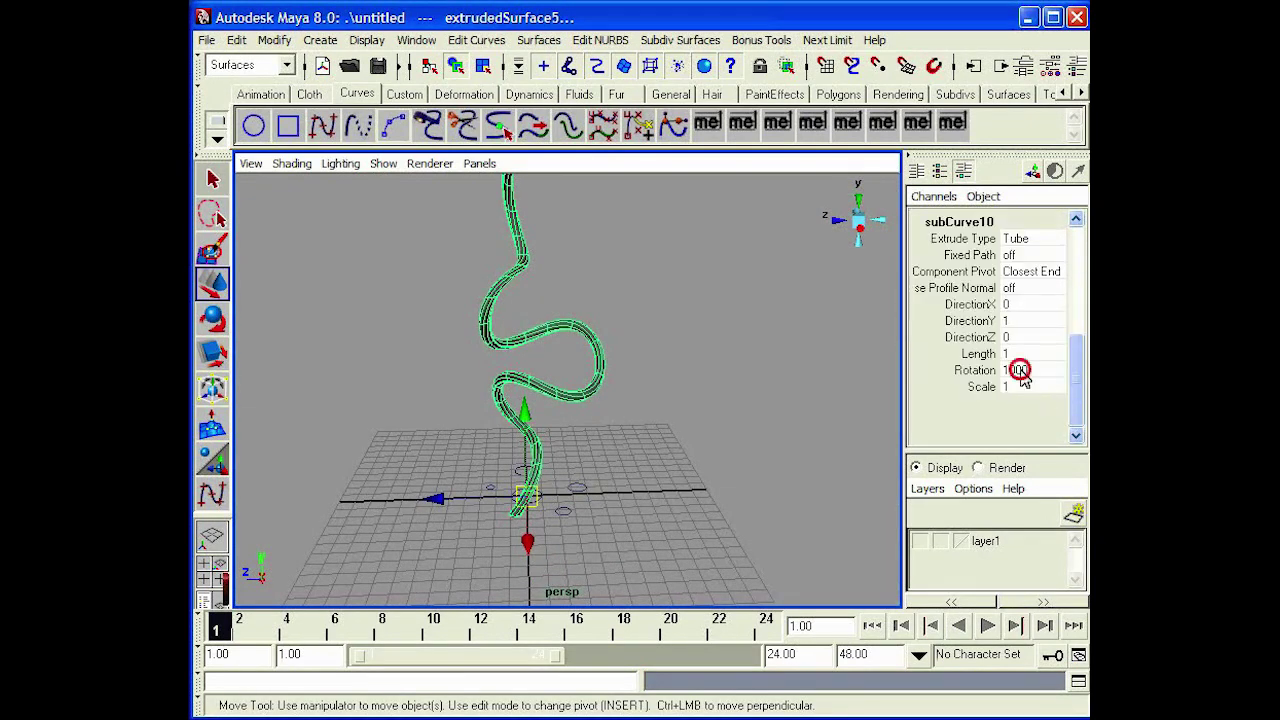
pyautogui.write('0')
pyautogui.press('Return')
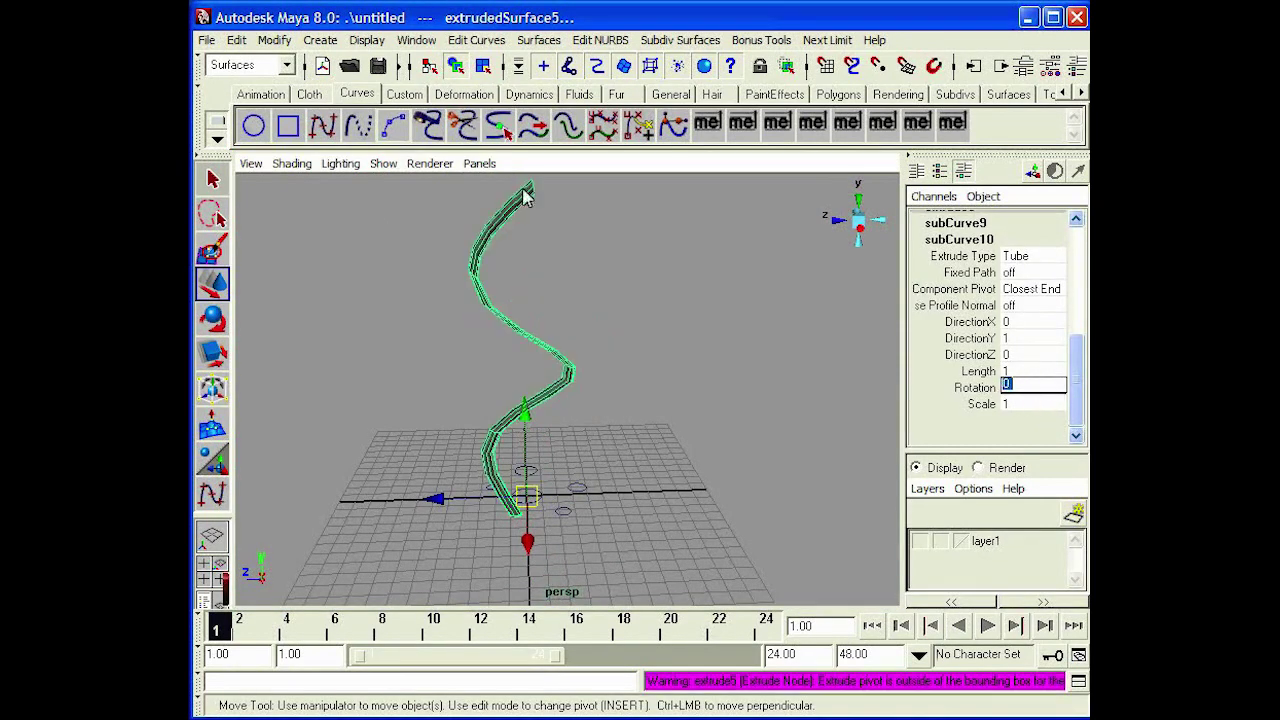
pyautogui.keyDown('alt'); pyautogui.moveTo(606, 312); pyautogui.dragTo(670, 300, button='right'); pyautogui.keyUp('alt')
pyautogui.keyDown('alt'); pyautogui.moveTo(590, 260); pyautogui.dragTo(652, 352, button='middle'); pyautogui.keyUp('alt')
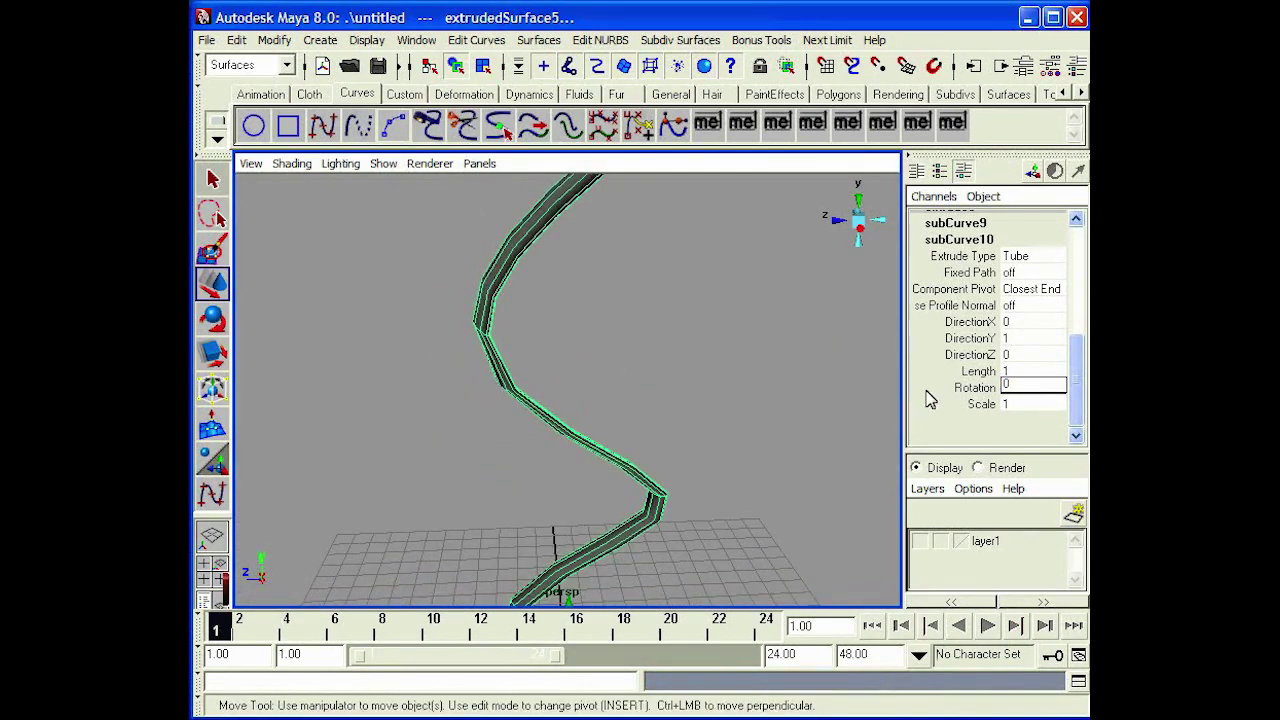
# Slide the Max Value of the tube's subCurve10 input down to 0.3 and back up to 1.
pyautogui.click(948, 238)
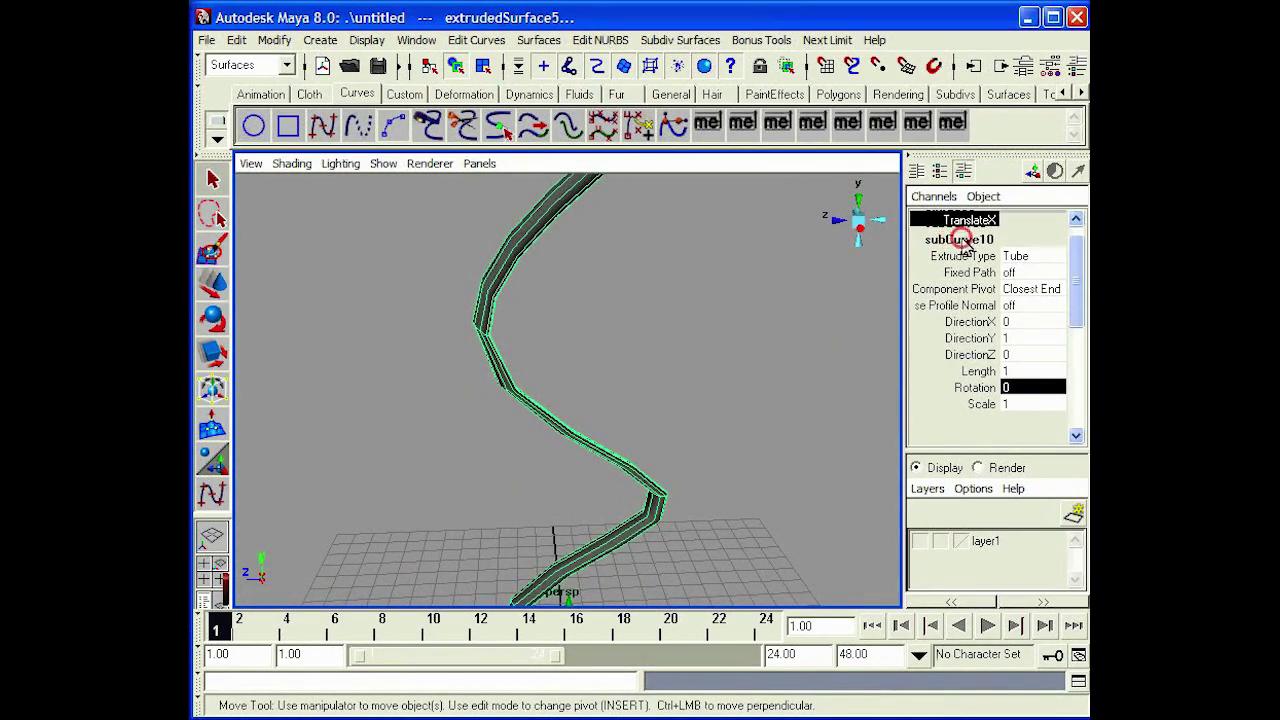
pyautogui.moveTo(1076, 293); pyautogui.dragTo(1076, 280)
pyautogui.scroll(-3, 1007, 400)
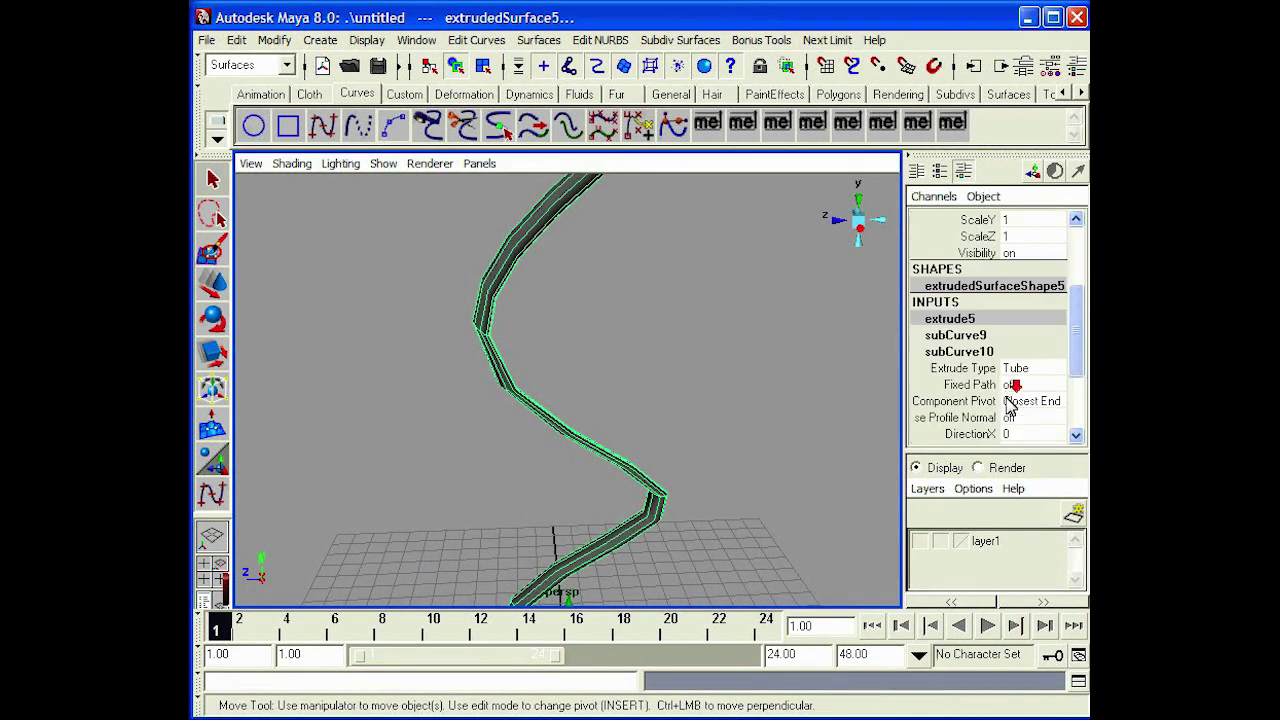
pyautogui.click(958, 352)
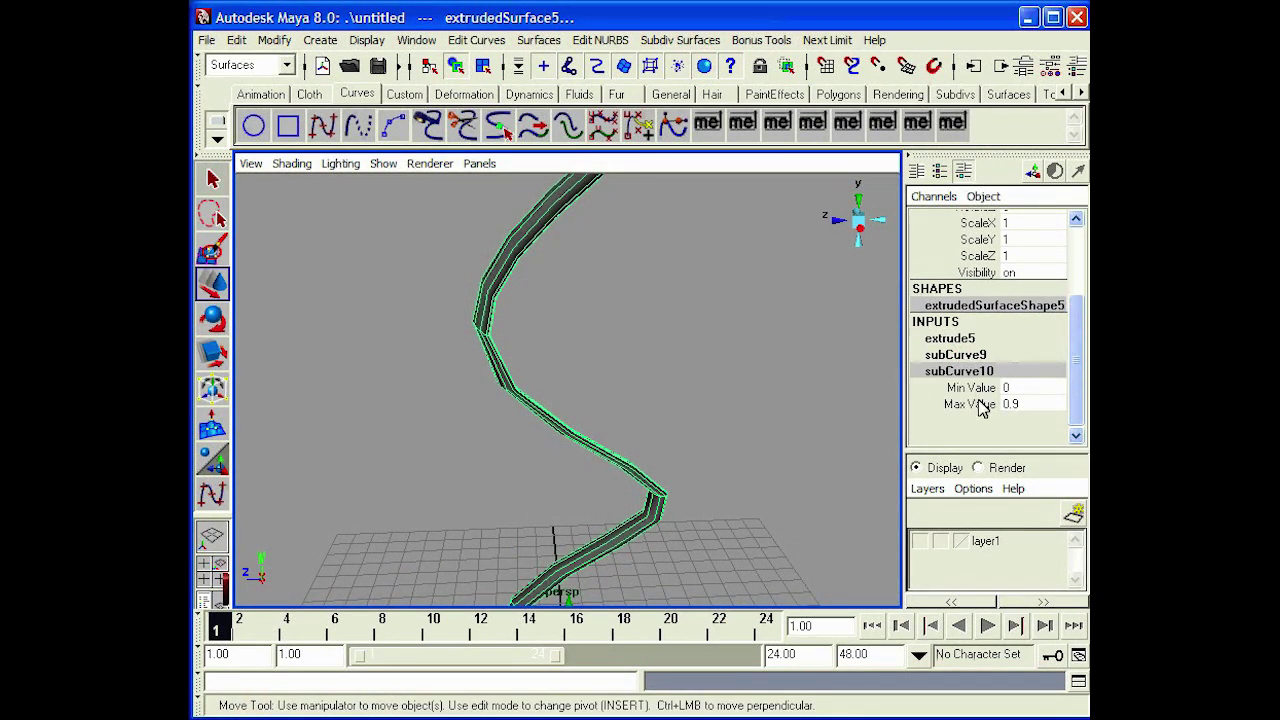
pyautogui.click(977, 405)
pyautogui.keyDown('alt'); pyautogui.moveTo(746, 402); pyautogui.dragTo(702, 432, button='right'); pyautogui.keyUp('alt')
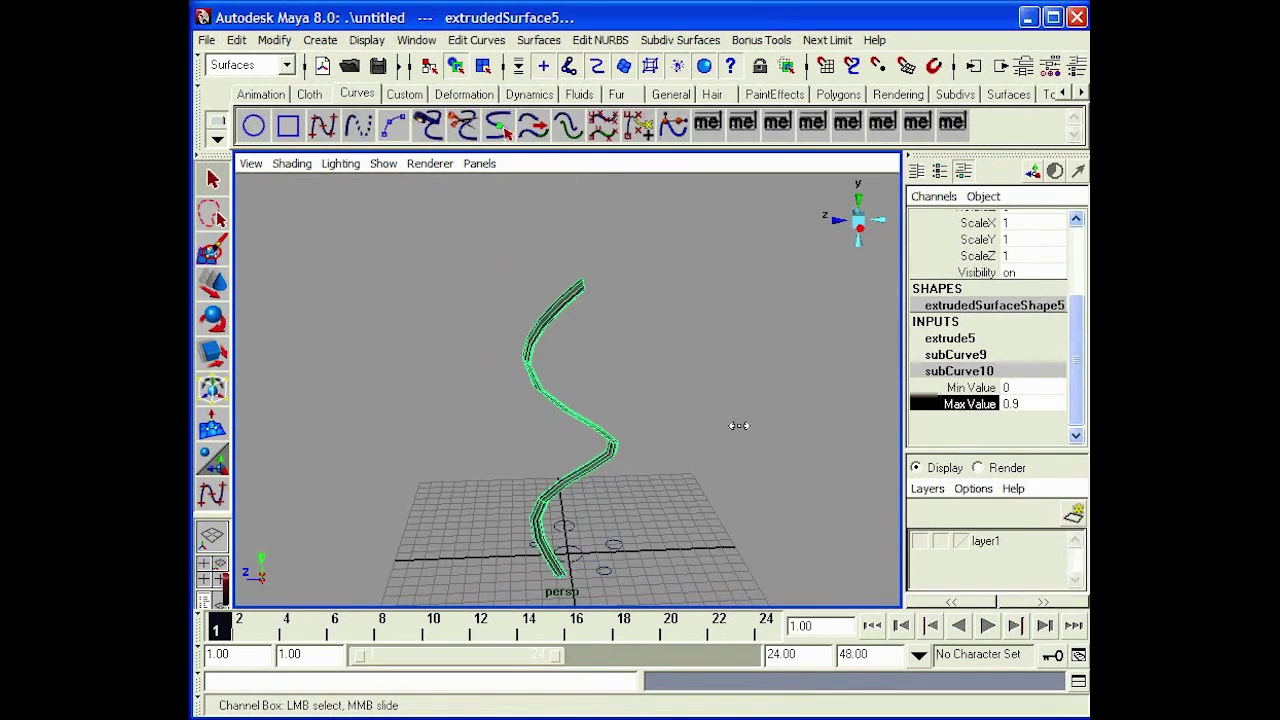
pyautogui.moveTo(738, 425); pyautogui.dragTo(738, 425, button='middle')
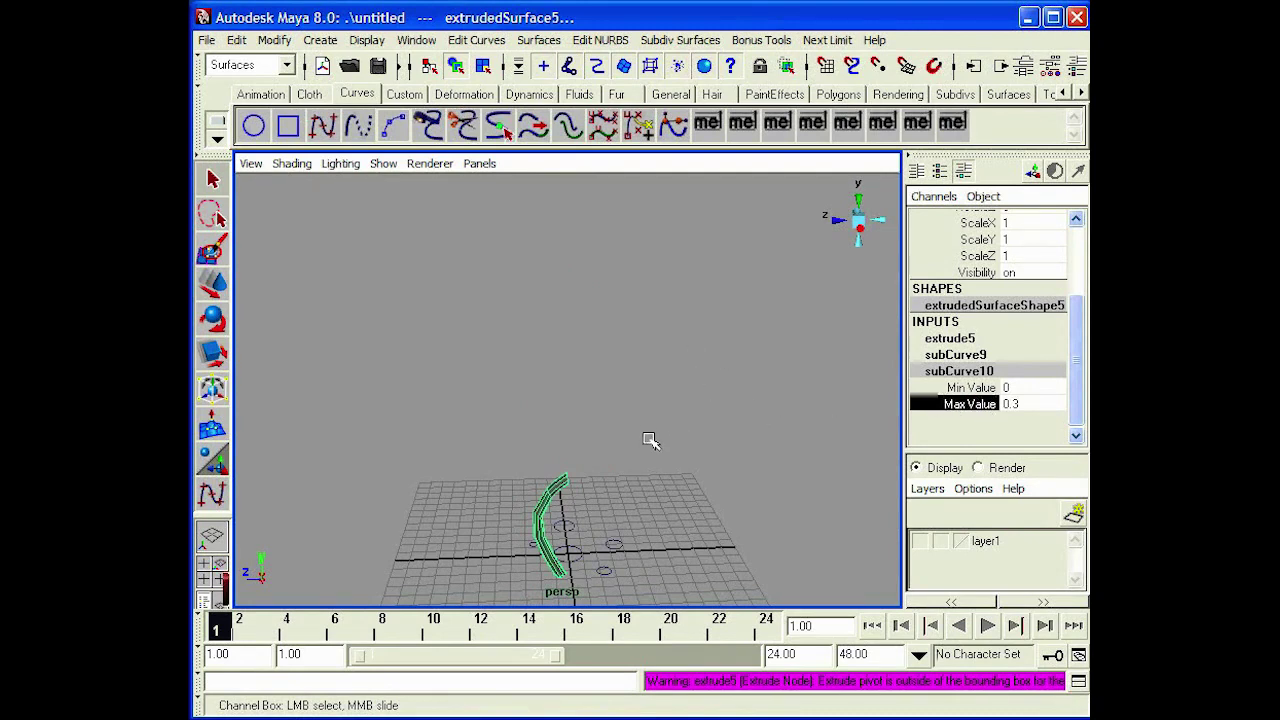
pyautogui.moveTo(650, 440)
pyautogui.mouseDown(button='middle')
pyautogui.moveTo(643, 431)
pyautogui.moveTo(662, 431)
pyautogui.mouseUp(button='middle')
# Set the Rotation of the tube's extrude5 input to 1000.
pyautogui.click(955, 334)
pyautogui.press('w')
pyautogui.scroll(-3, 1010, 413)
pyautogui.click(1005, 389)
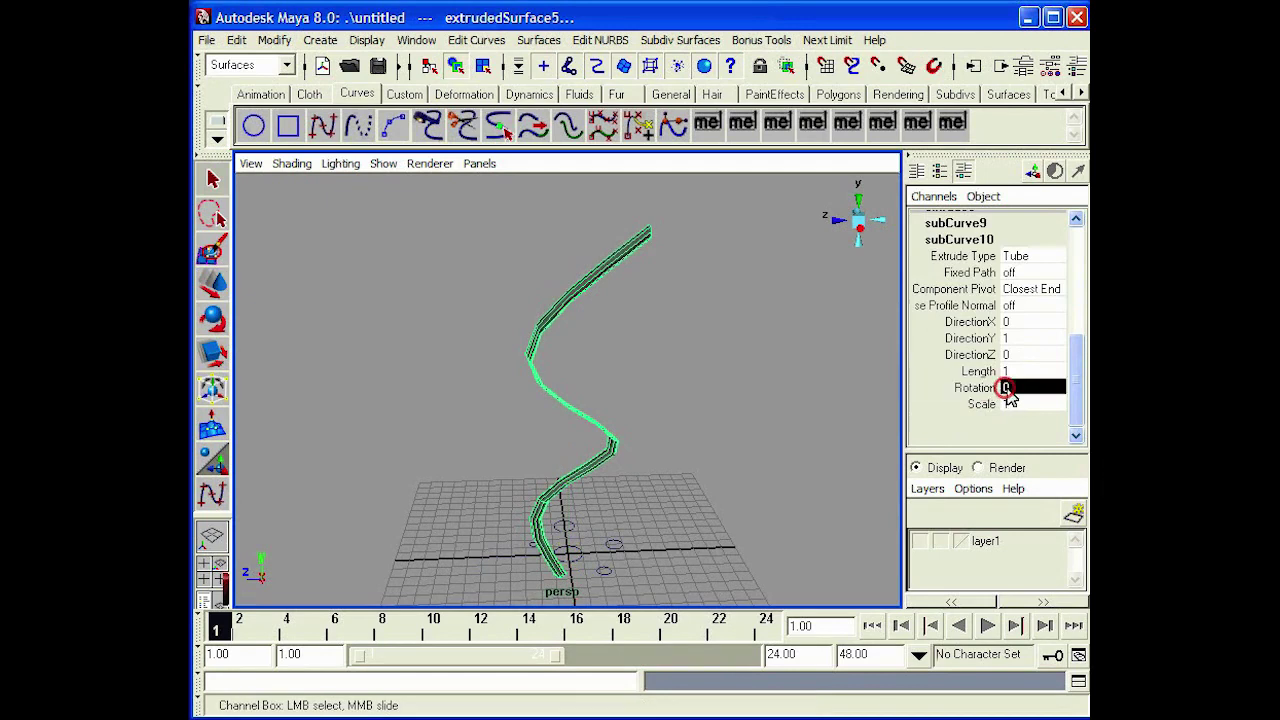
pyautogui.click(1005, 388)
pyautogui.press('Return')
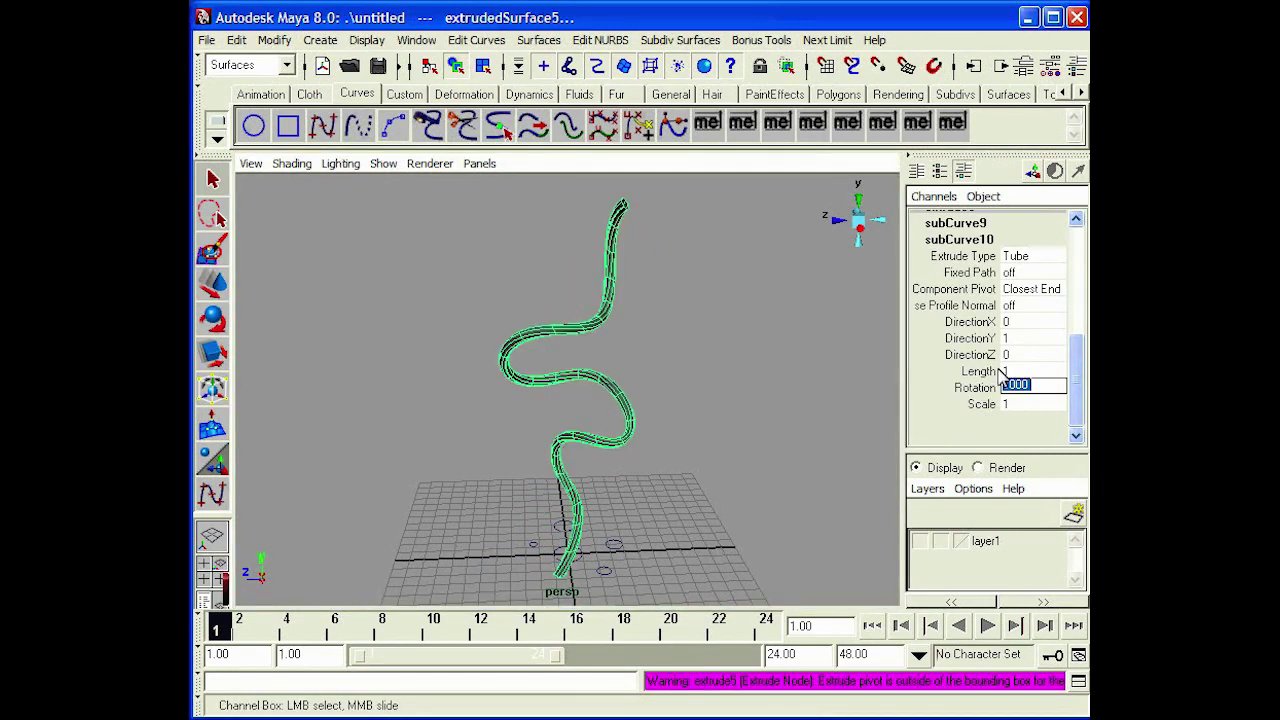
# Reduce the Max Value of the twisted tube's subCurve10 input to 0.2.
pyautogui.click(967, 238)
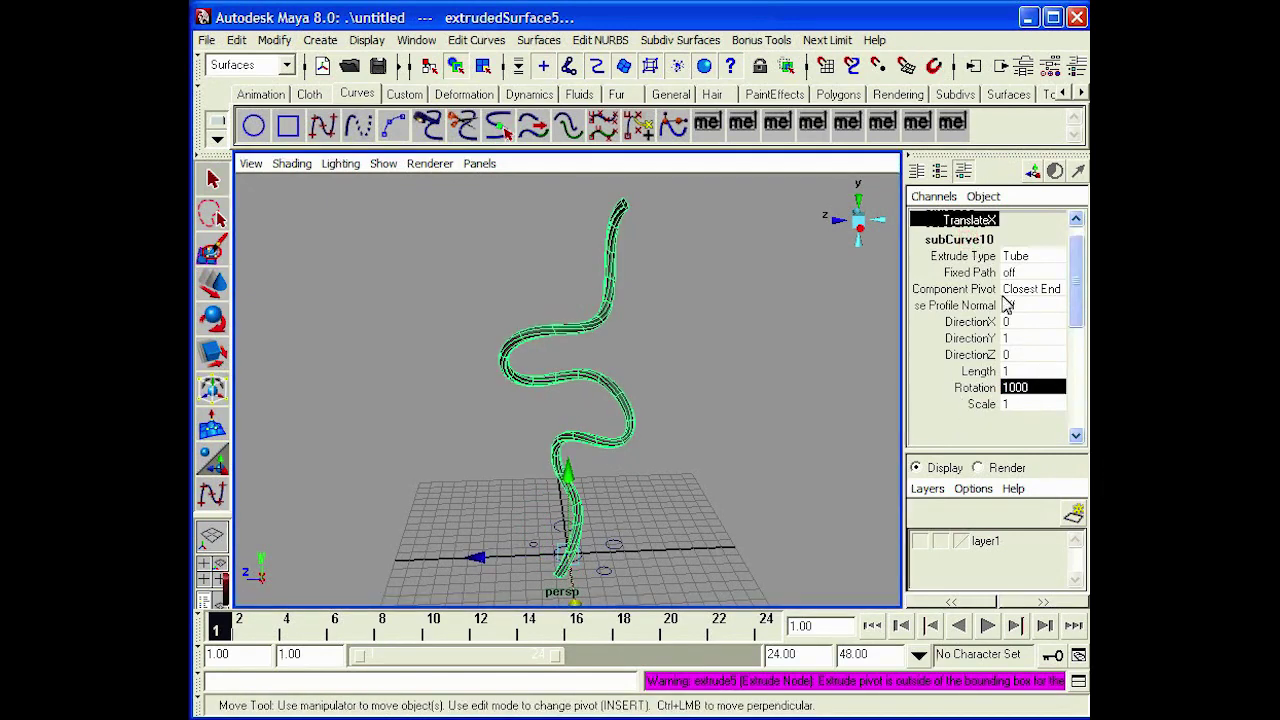
pyautogui.moveTo(1074, 305); pyautogui.dragTo(1076, 377)
pyautogui.click(975, 260)
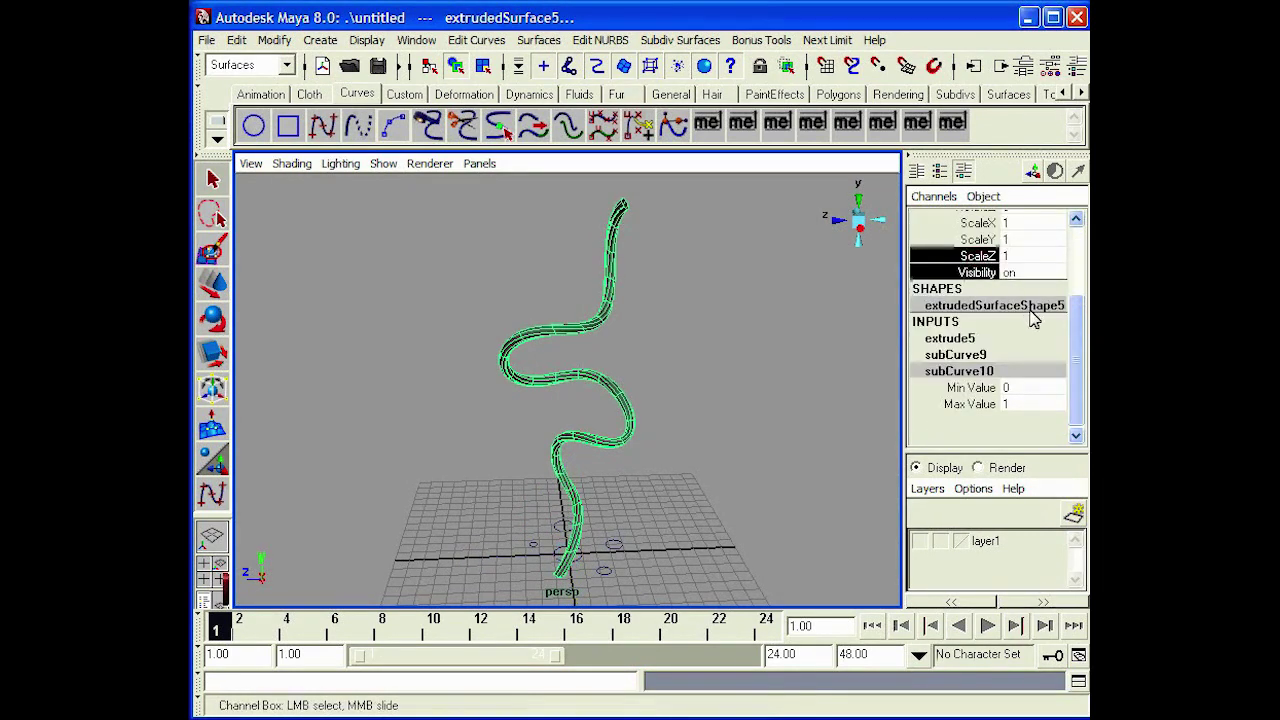
pyautogui.click(972, 405)
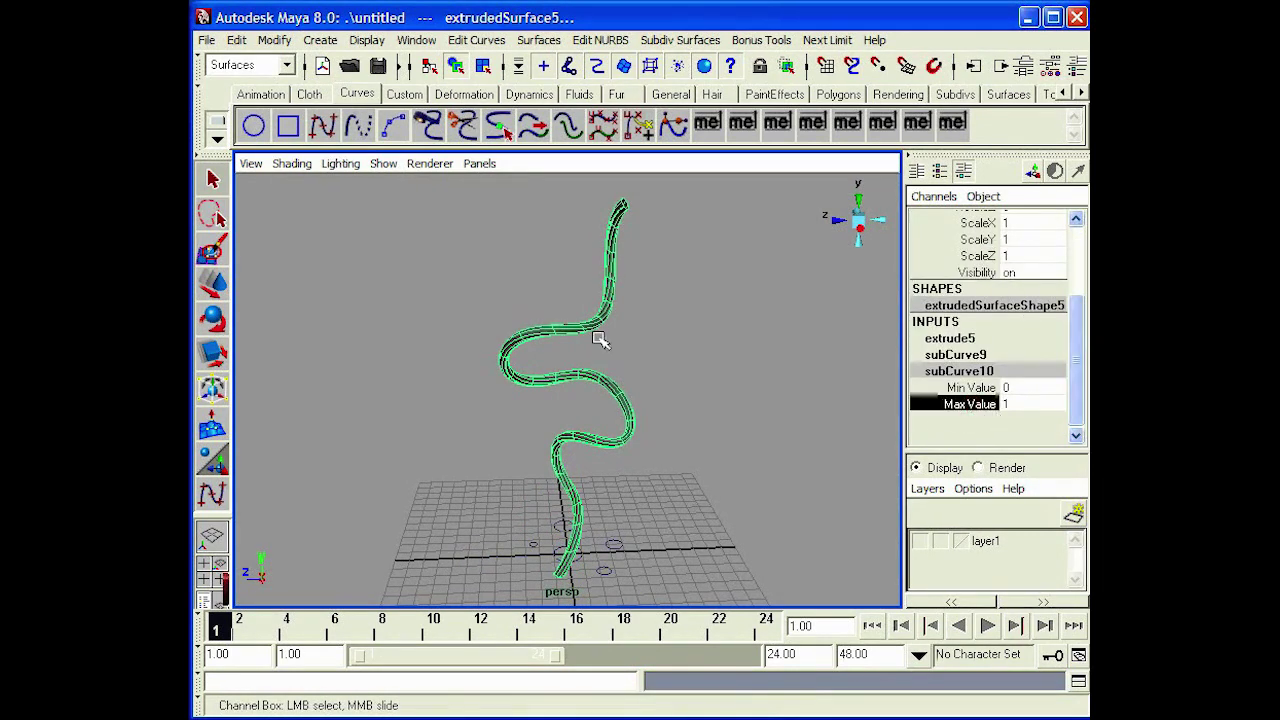
pyautogui.moveTo(620, 320); pyautogui.dragTo(694, 360, button='middle')
pyautogui.keyDown('alt'); pyautogui.moveTo(643, 451); pyautogui.dragTo(623, 343, button='right'); pyautogui.keyUp('alt')
pyautogui.keyDown('alt'); pyautogui.moveTo(636, 436); pyautogui.dragTo(619, 232, button='middle'); pyautogui.keyUp('alt')
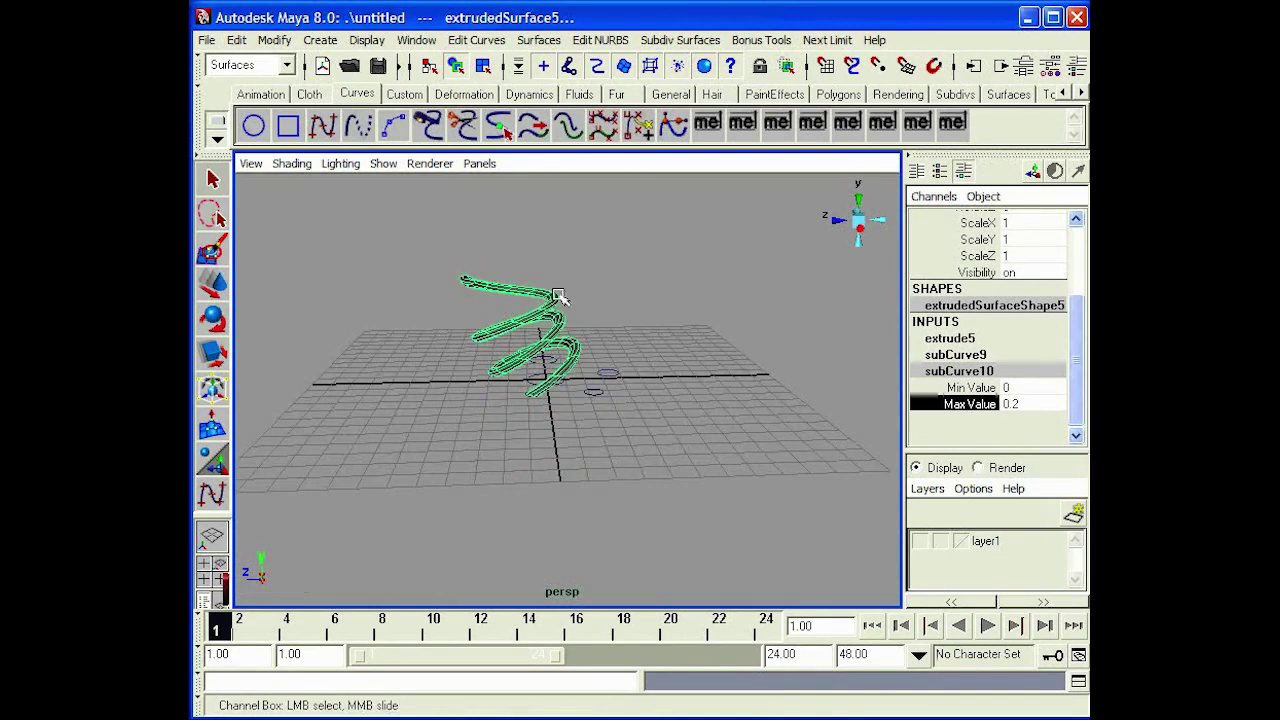
# Change the subCurve10 Max Value to 0.4 and examine the twisted tube's coils from near and far.
pyautogui.keyDown('alt'); pyautogui.moveTo(620, 373); pyautogui.dragTo(650, 365, button='right'); pyautogui.keyUp('alt')
pyautogui.keyDown('alt'); pyautogui.moveTo(623, 338); pyautogui.dragTo(656, 402, button='middle'); pyautogui.keyUp('alt')
pyautogui.moveTo(683, 349)
pyautogui.mouseDown(button='middle')
pyautogui.moveTo(667, 345)
pyautogui.moveTo(679, 344)
pyautogui.mouseUp(button='middle')
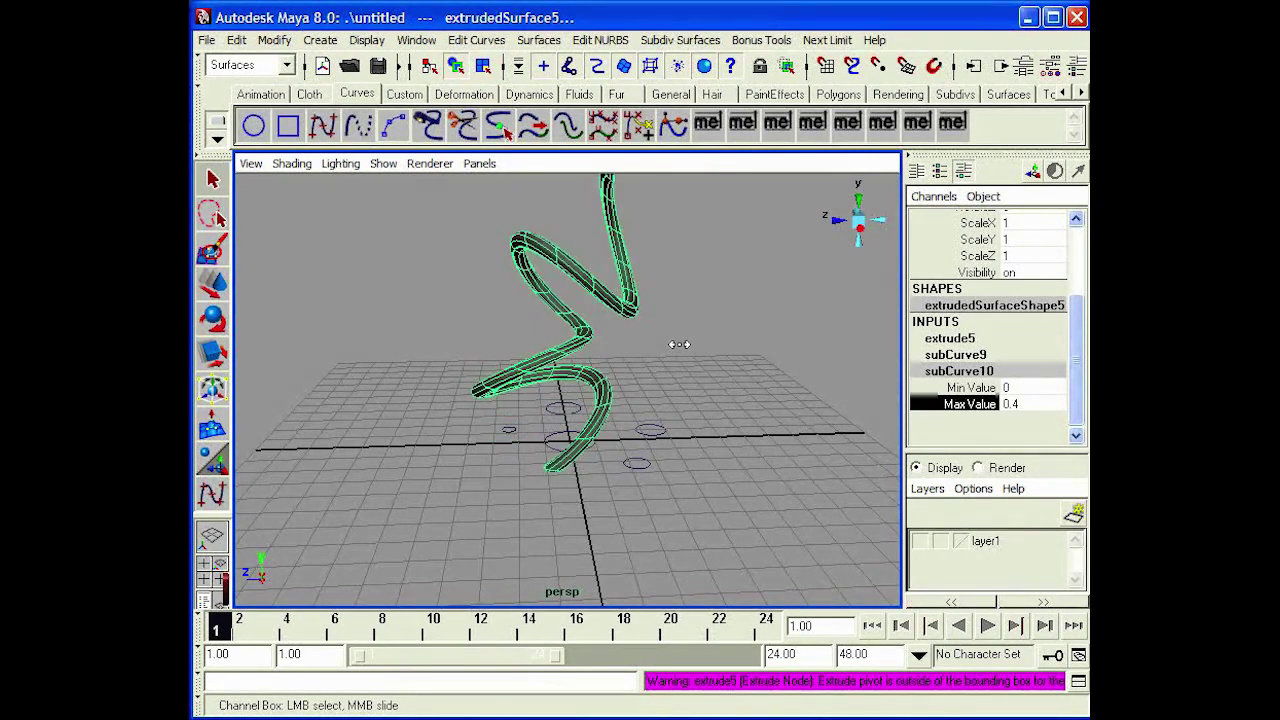
pyautogui.scroll(2, 636, 322)
pyautogui.scroll(-1, 636, 318)
pyautogui.scroll(1, 622, 268)
pyautogui.keyDown('alt'); pyautogui.moveTo(622, 250); pyautogui.dragTo(624, 369, button='middle'); pyautogui.keyUp('alt')
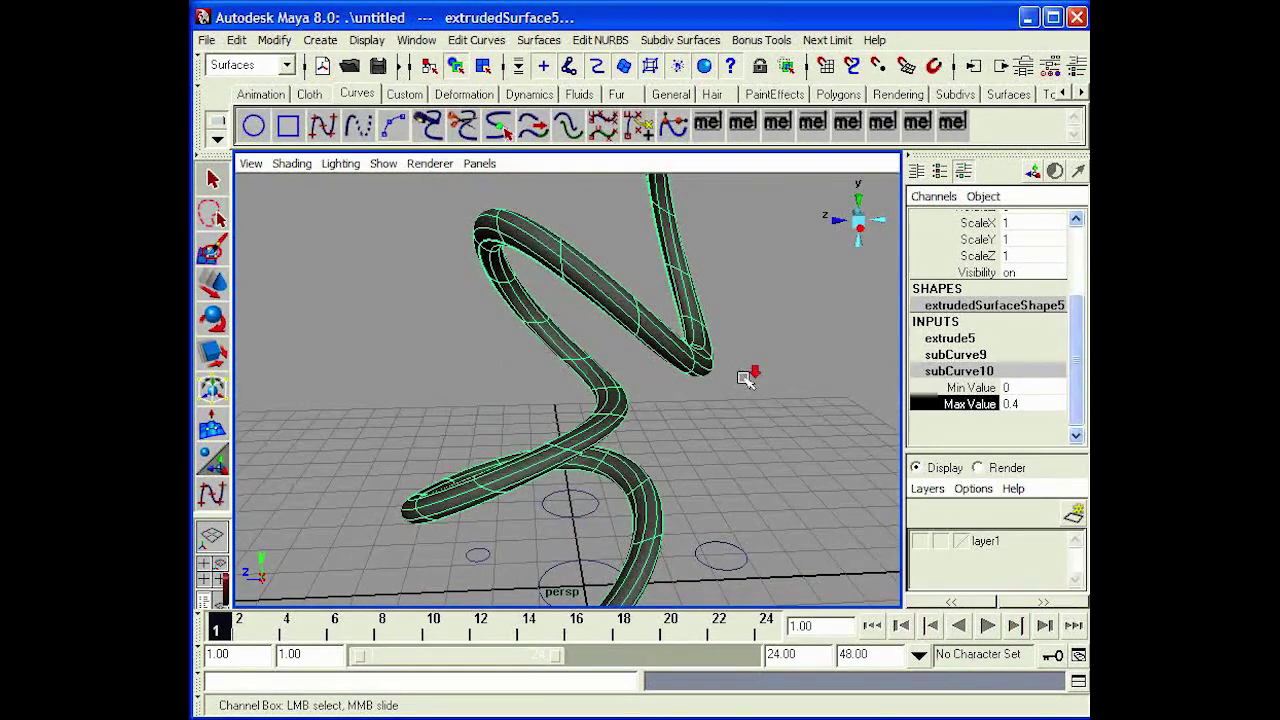
pyautogui.keyDown('alt'); pyautogui.moveTo(745, 378); pyautogui.dragTo(640, 378, button='right'); pyautogui.keyUp('alt')
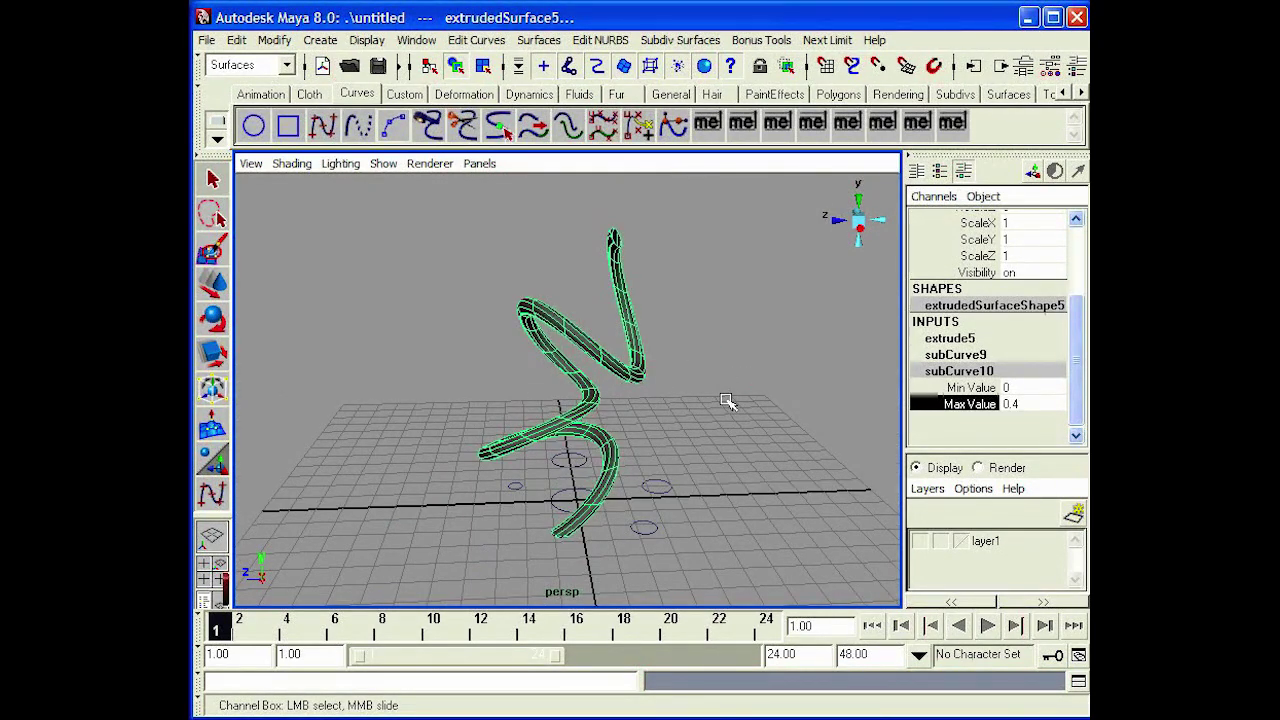
# Delete the twisted tube and start a new empty scene, discarding the current one.
pyautogui.press('Delete')
pyautogui.press('w')
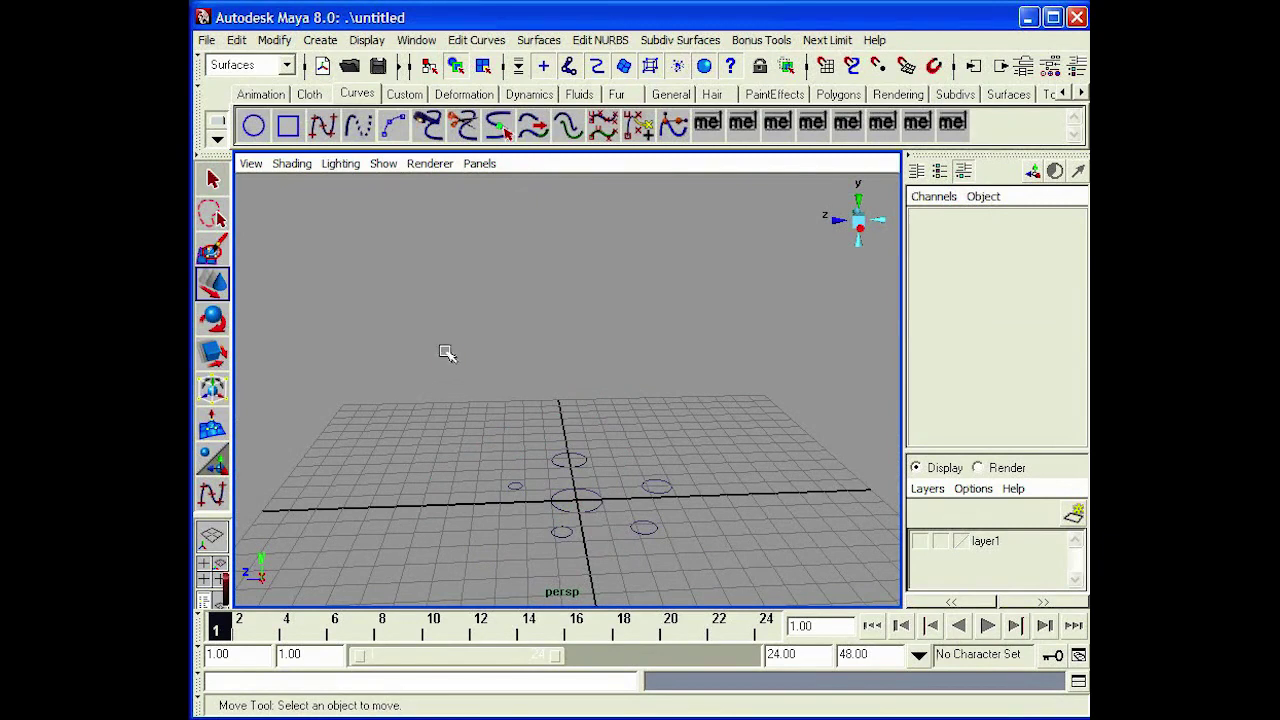
pyautogui.moveTo(447, 353); pyautogui.dragTo(760, 583)
pyautogui.click(206, 40)
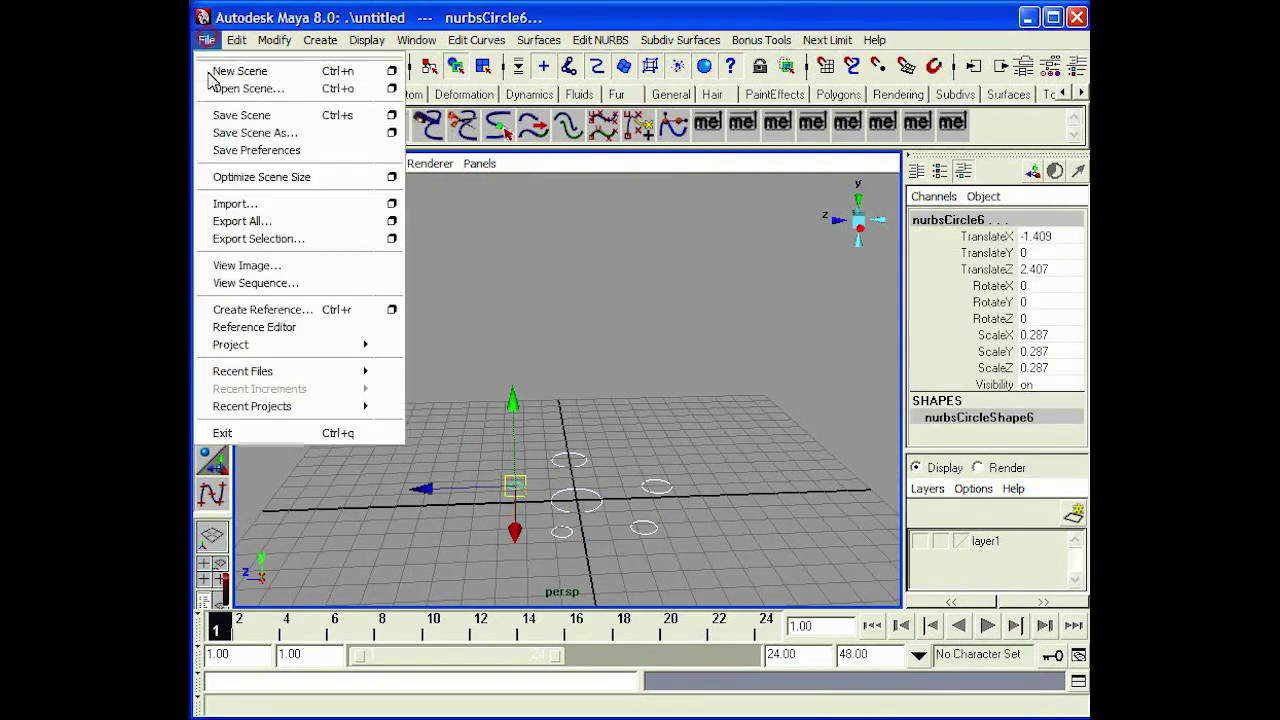
pyautogui.click(232, 71)
pyautogui.click(628, 340)
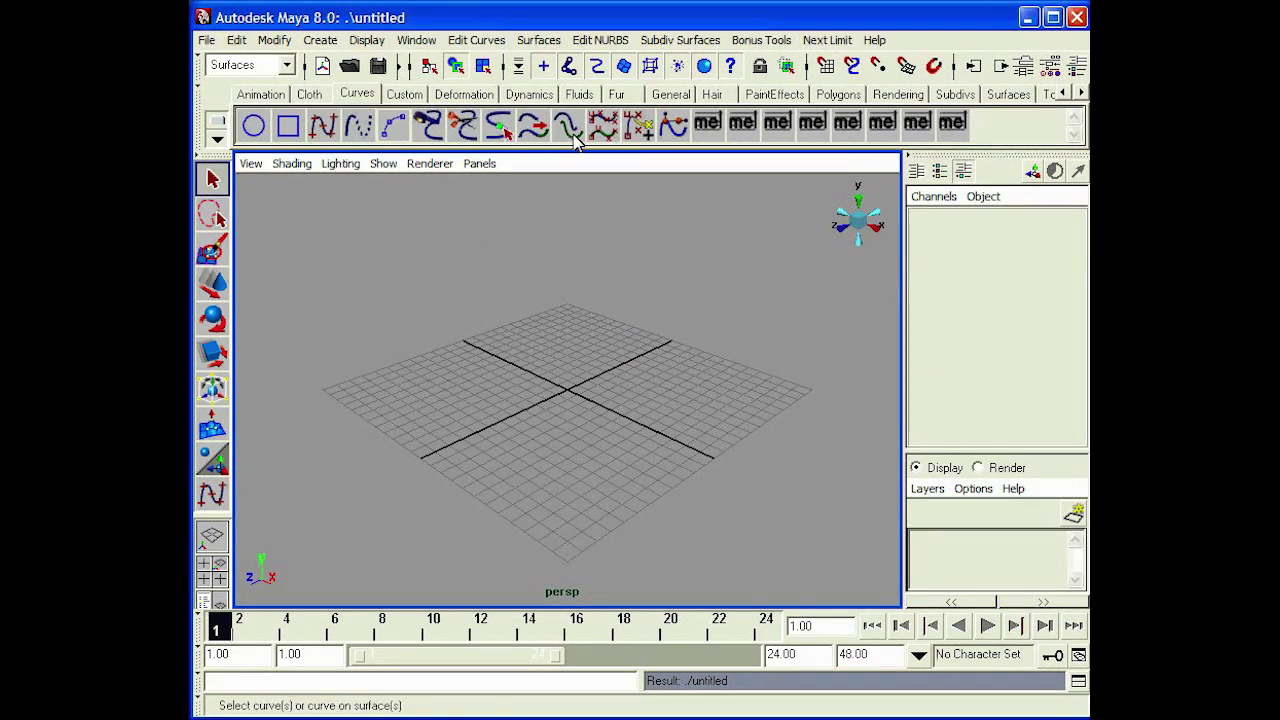
# Switch to Internet Explorer, close the VideoCopilot page, and read the Extrude Length along curve 1.0.1 script's download page.
pyautogui.hotkey('alt', 'Tab')
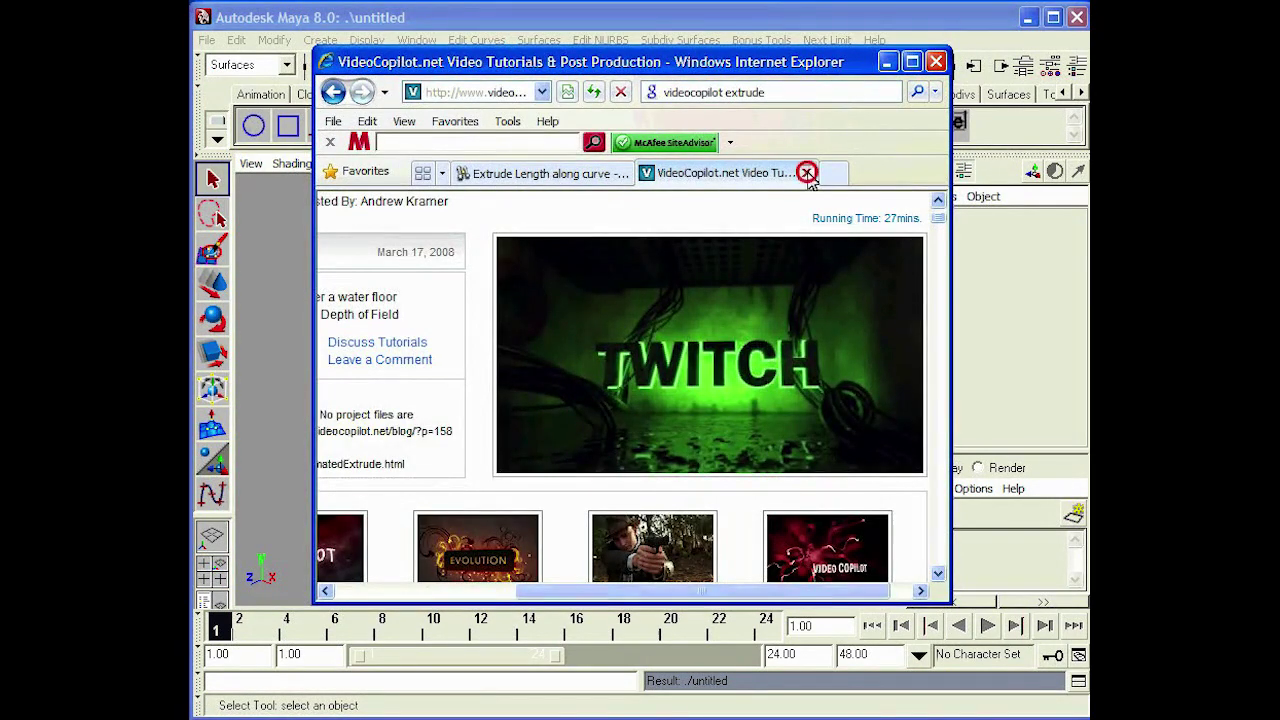
pyautogui.click(807, 173)
pyautogui.scroll(3, 620, 380)
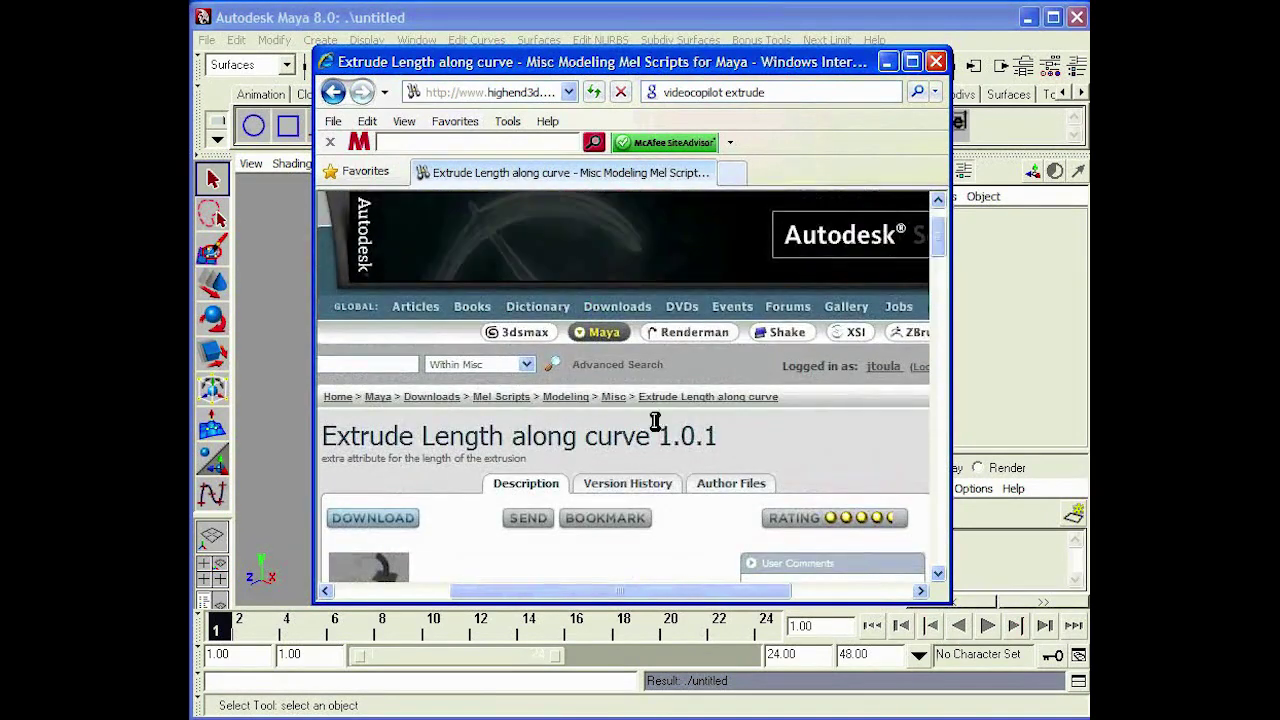
pyautogui.scroll(-3, 662, 440)
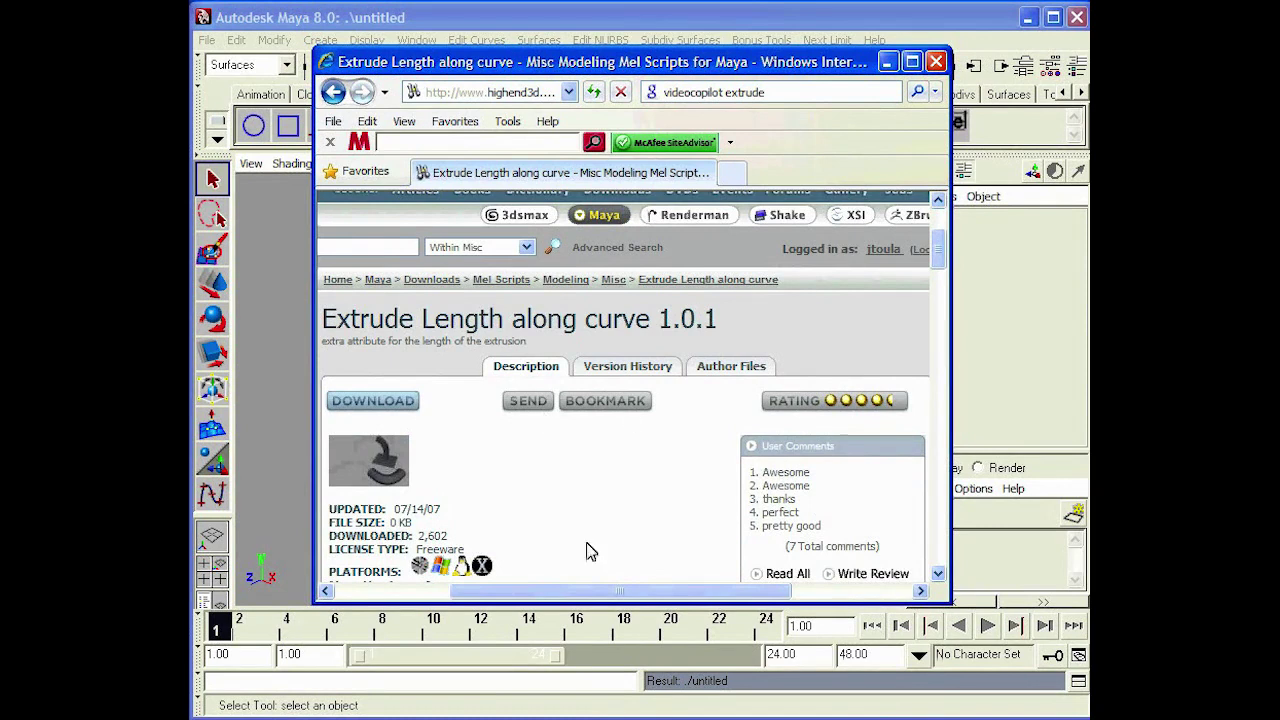
pyautogui.scroll(5, 771, 372)
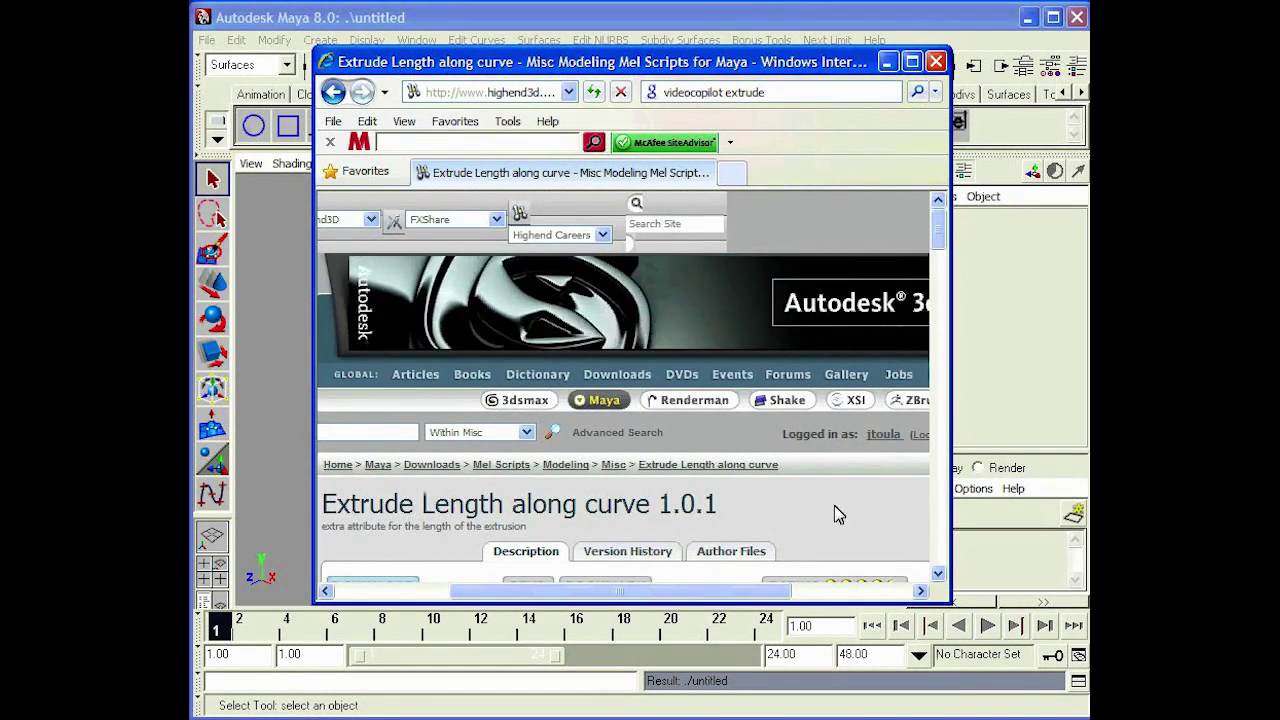
pyautogui.scroll(-1, 810, 520)
pyautogui.scroll(-6, 810, 520)
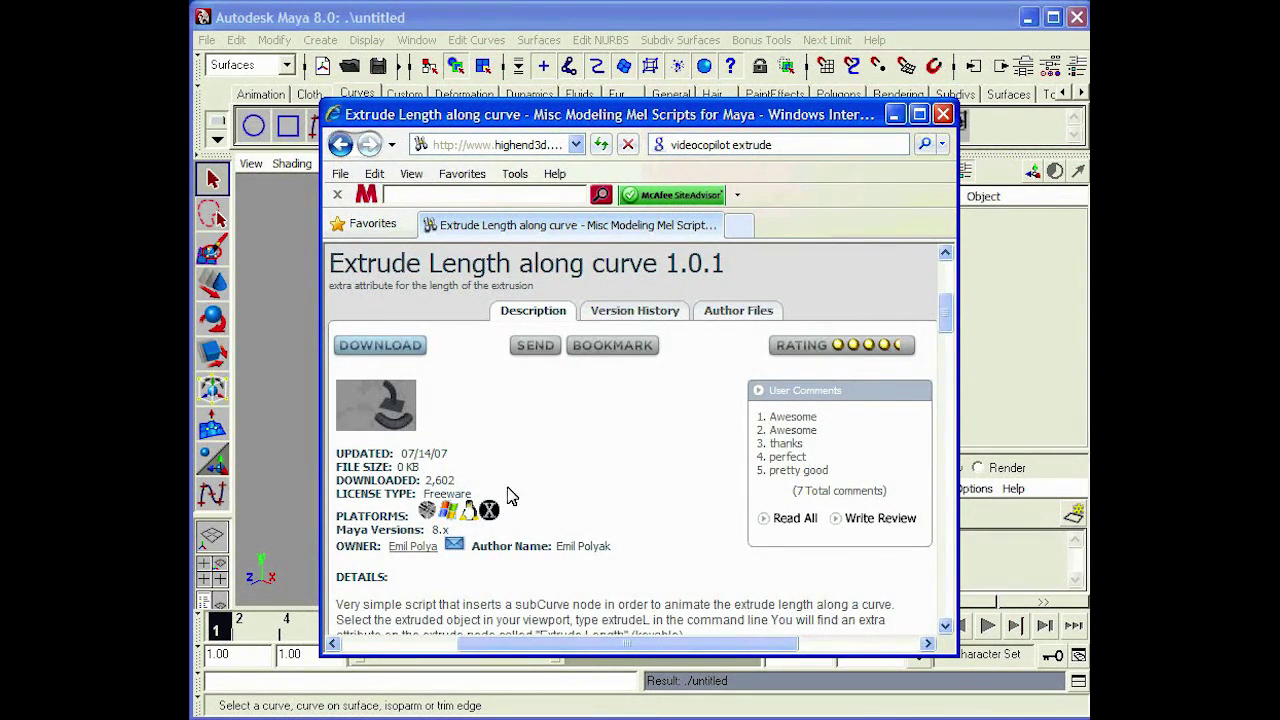
pyautogui.moveTo(567, 113); pyautogui.dragTo(551, 78)
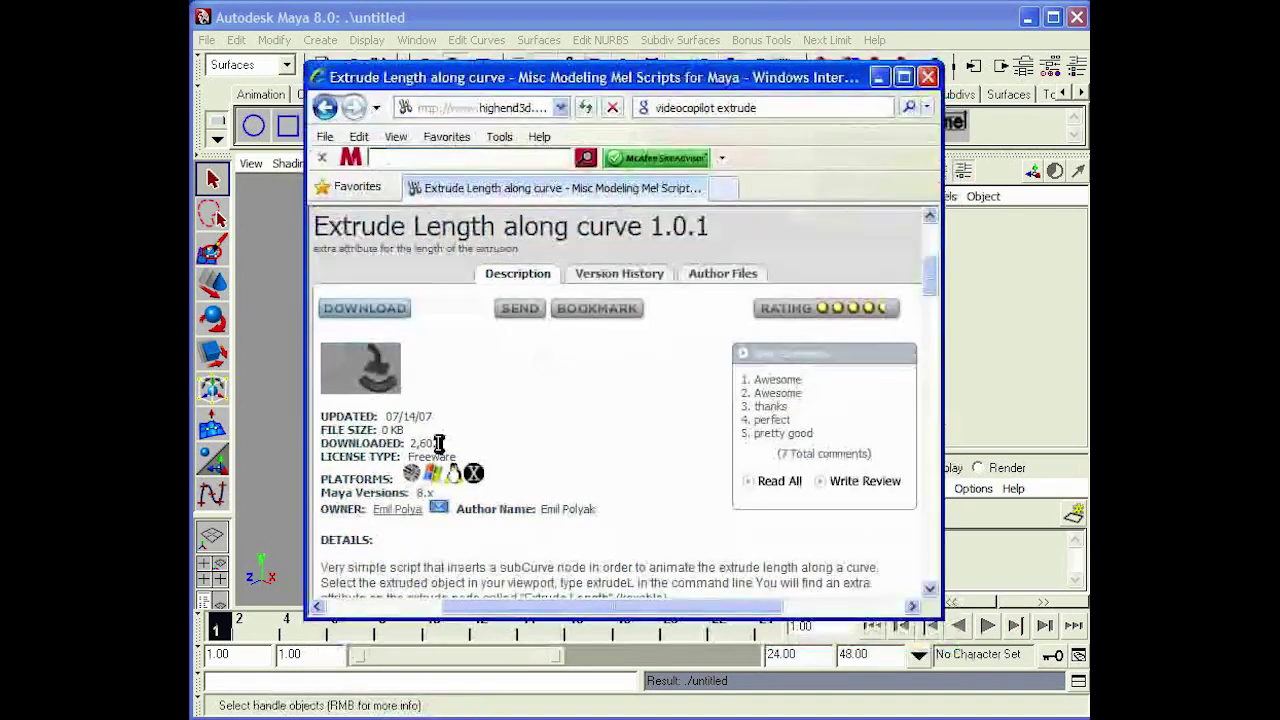
pyautogui.click(879, 78)
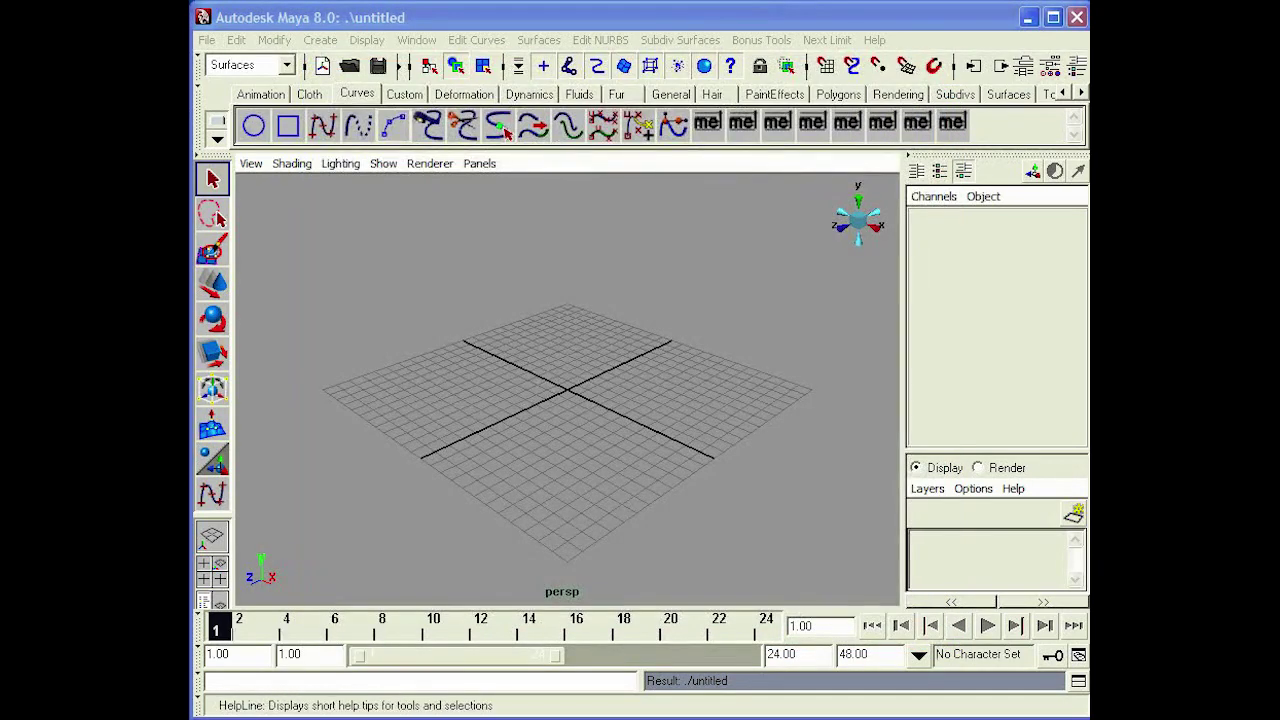
# Look over the extrudeL.mel script in Notepad and put its window away.
pyautogui.hotkey('alt', 'Tab')
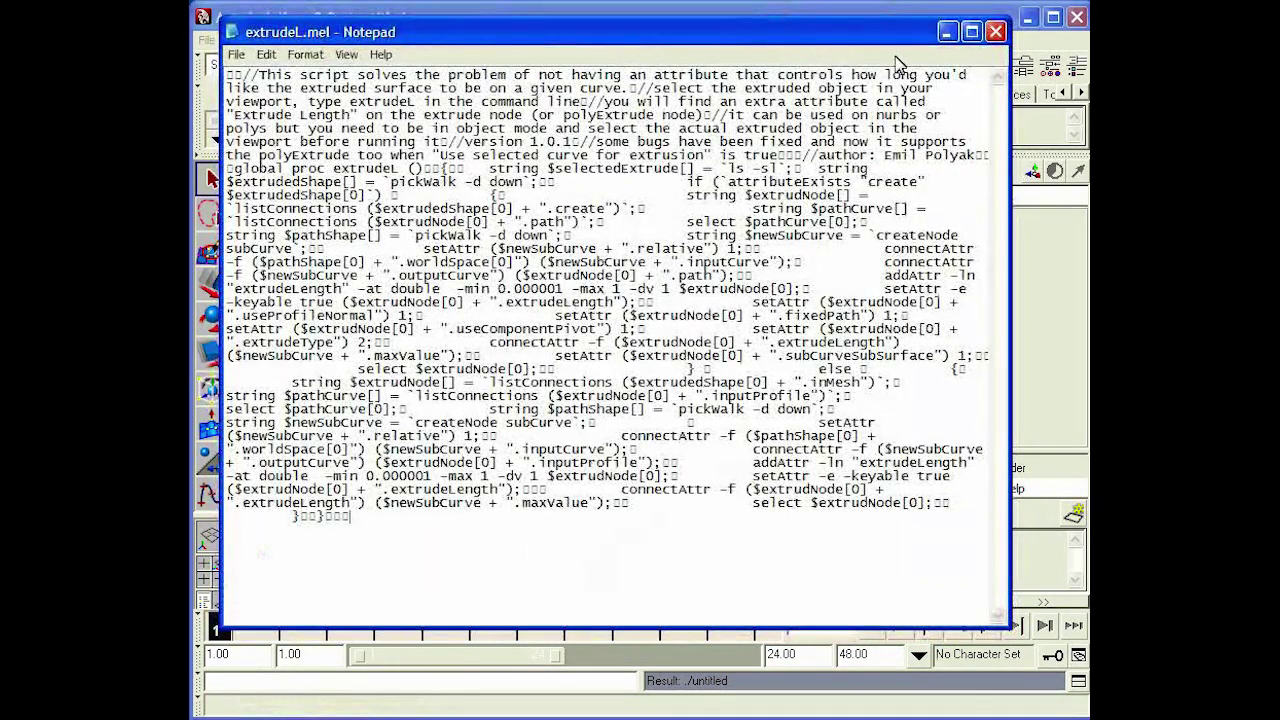
pyautogui.click(948, 32)
pyautogui.click(948, 32)
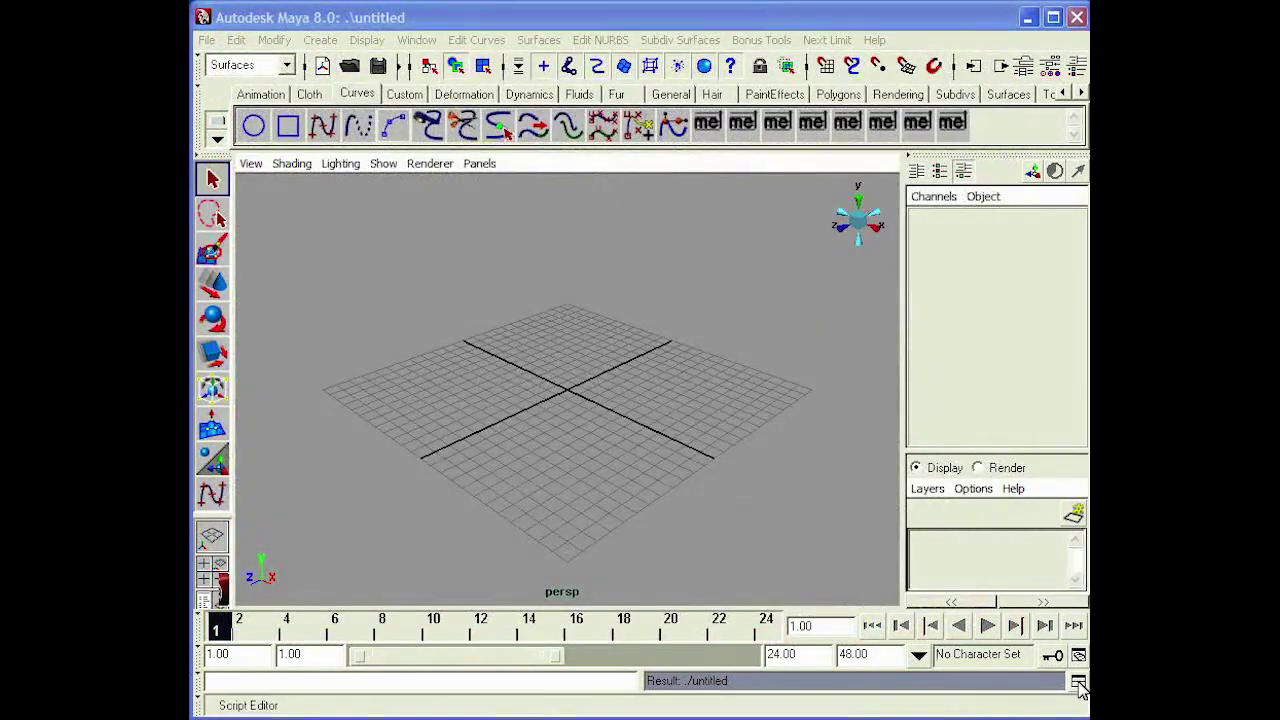
# Open Maya's Script Editor and review the extrudeL script from its opening comments down to the final extrudeL; call.
pyautogui.click(1078, 682)
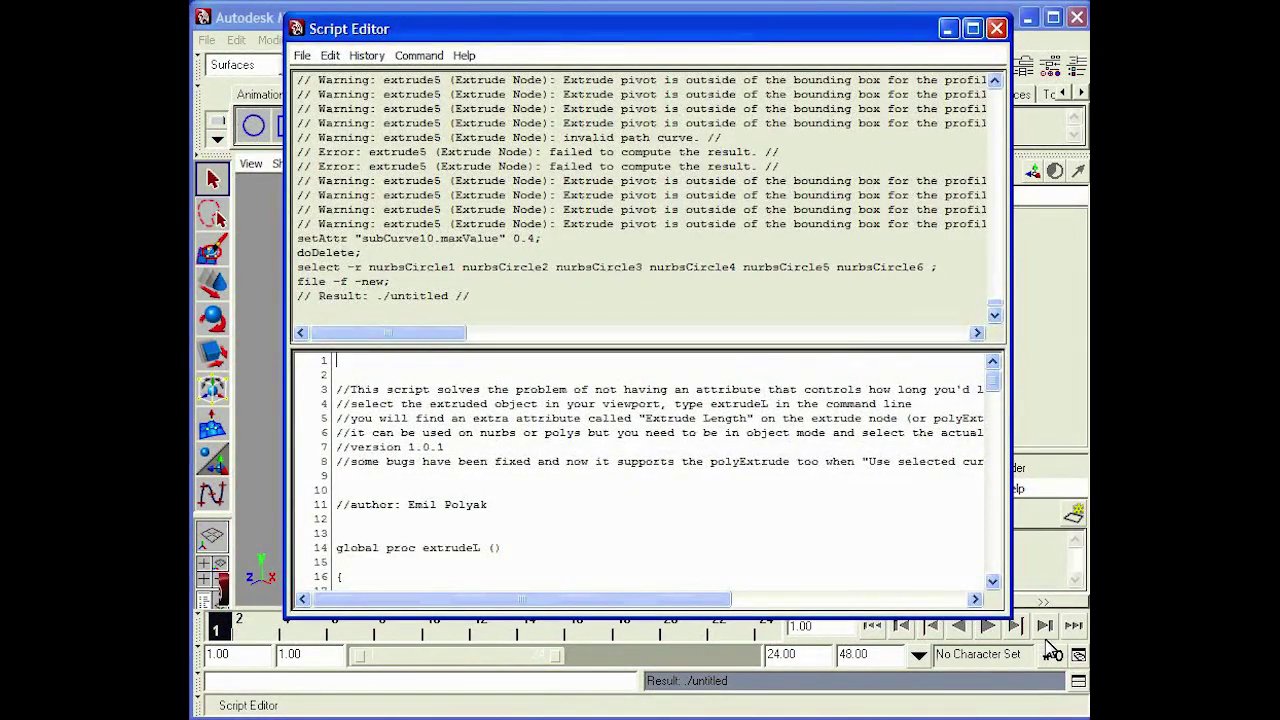
pyautogui.scroll(-3, 700, 505)
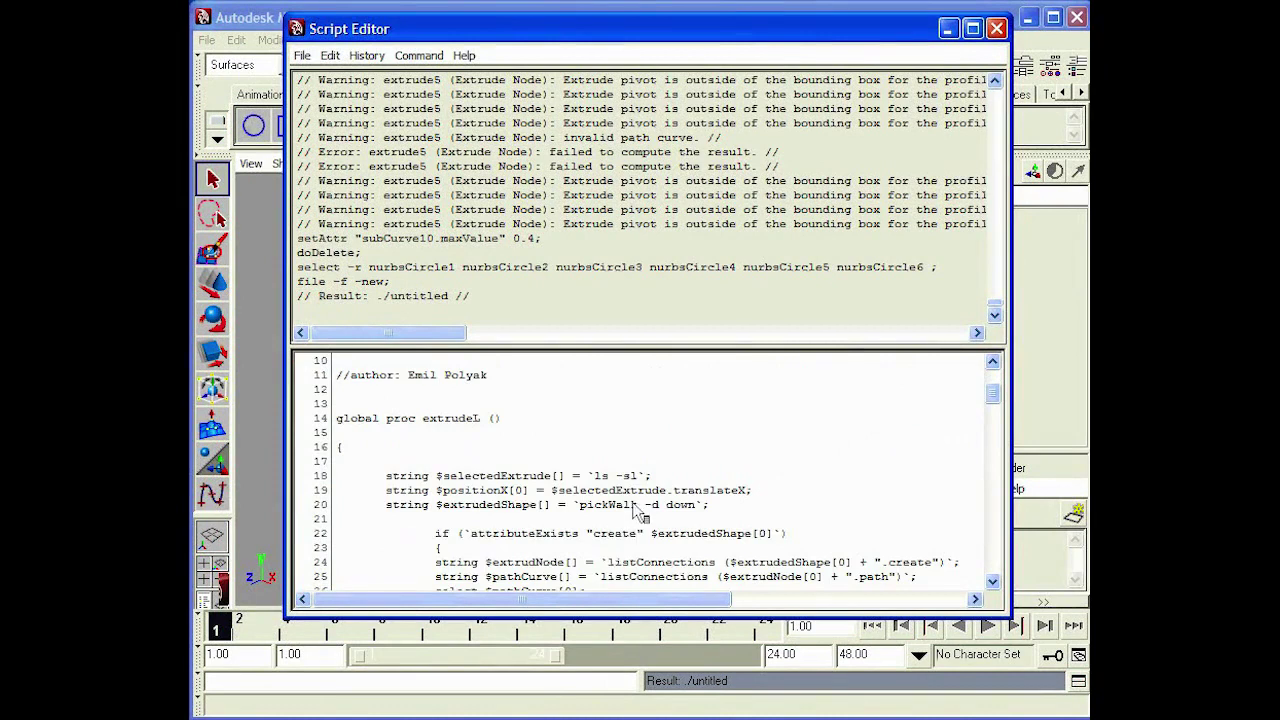
pyautogui.scroll(-3, 995, 398)
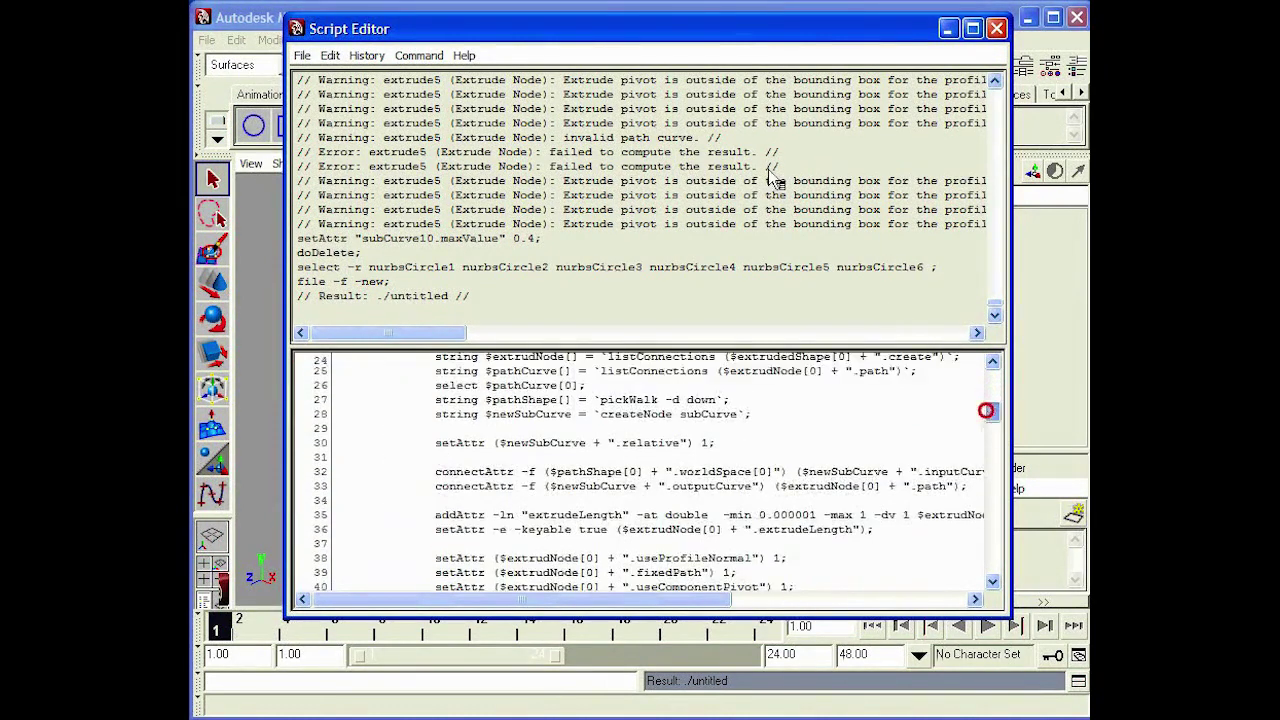
pyautogui.moveTo(616, 48); pyautogui.dragTo(826, 48)
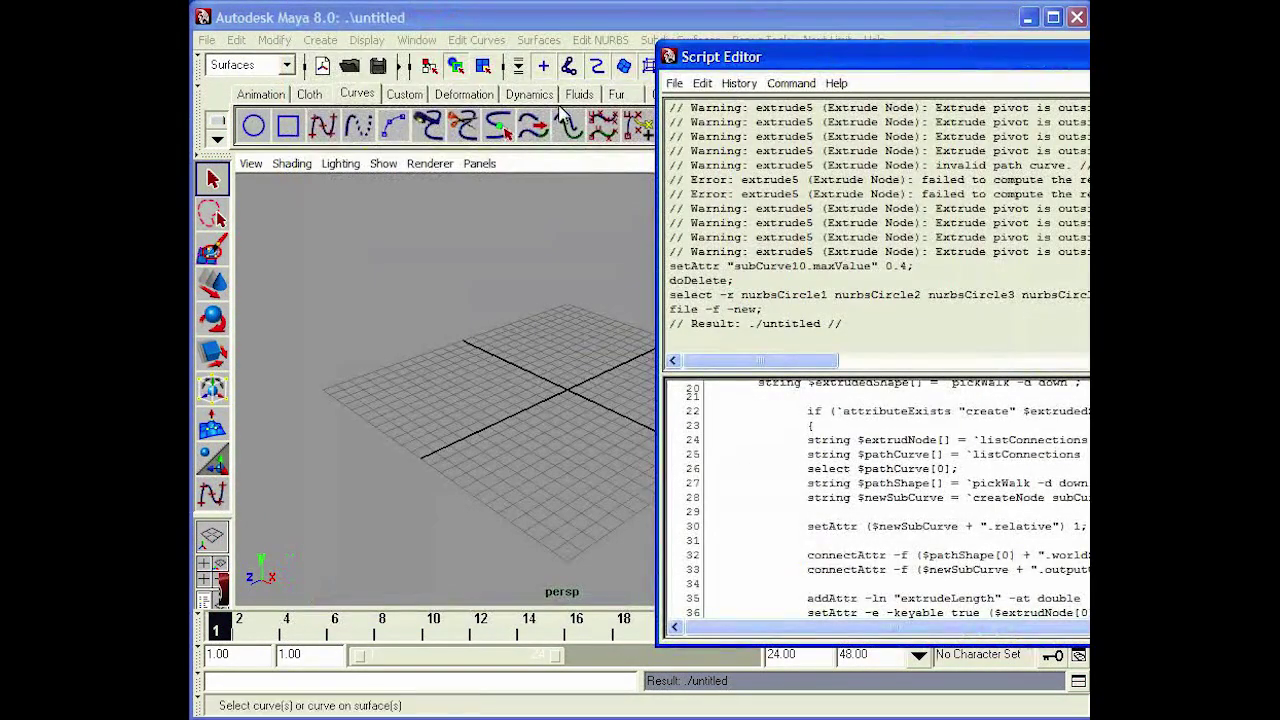
pyautogui.moveTo(1082, 70); pyautogui.dragTo(1030, 71)
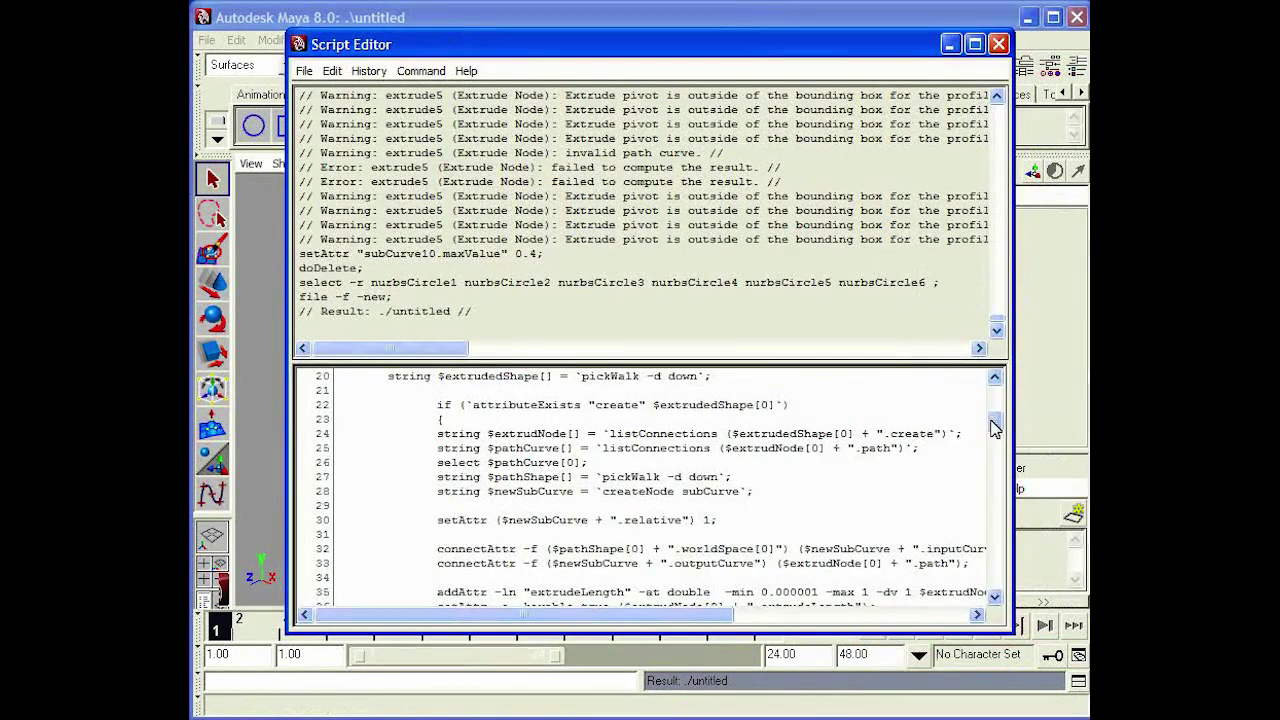
pyautogui.moveTo(995, 428); pyautogui.dragTo(993, 600)
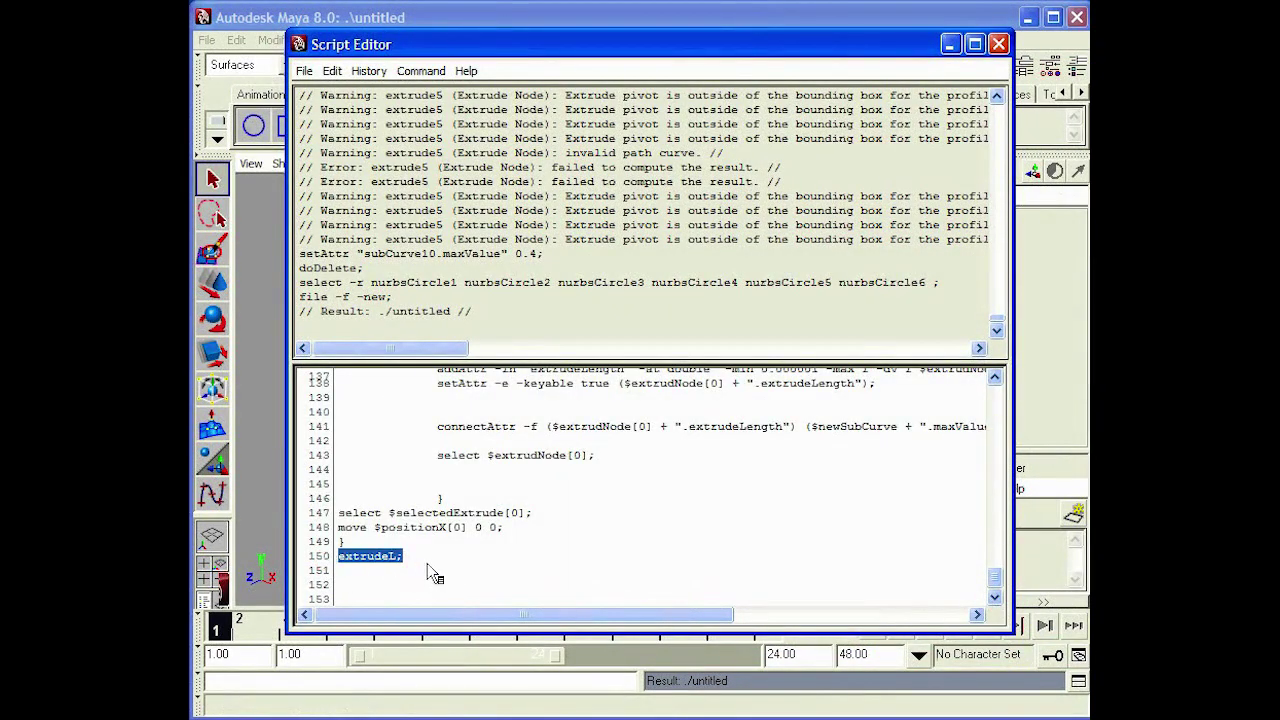
# Select the entire extrudeL script text, shift the Script Editor aside to view the scene, and close the editor.
pyautogui.moveTo(503, 48); pyautogui.dragTo(612, 35)
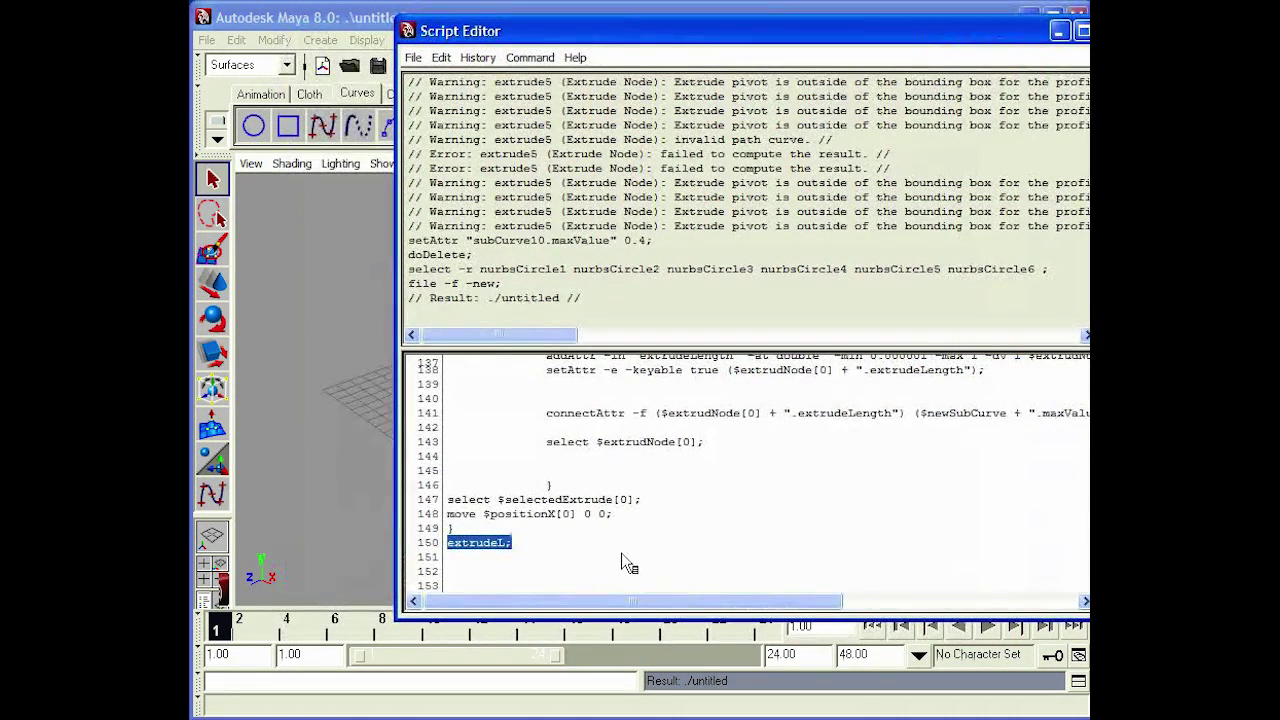
pyautogui.hotkey('ctrl', 'a')
pyautogui.moveTo(525, 35); pyautogui.dragTo(938, 60)
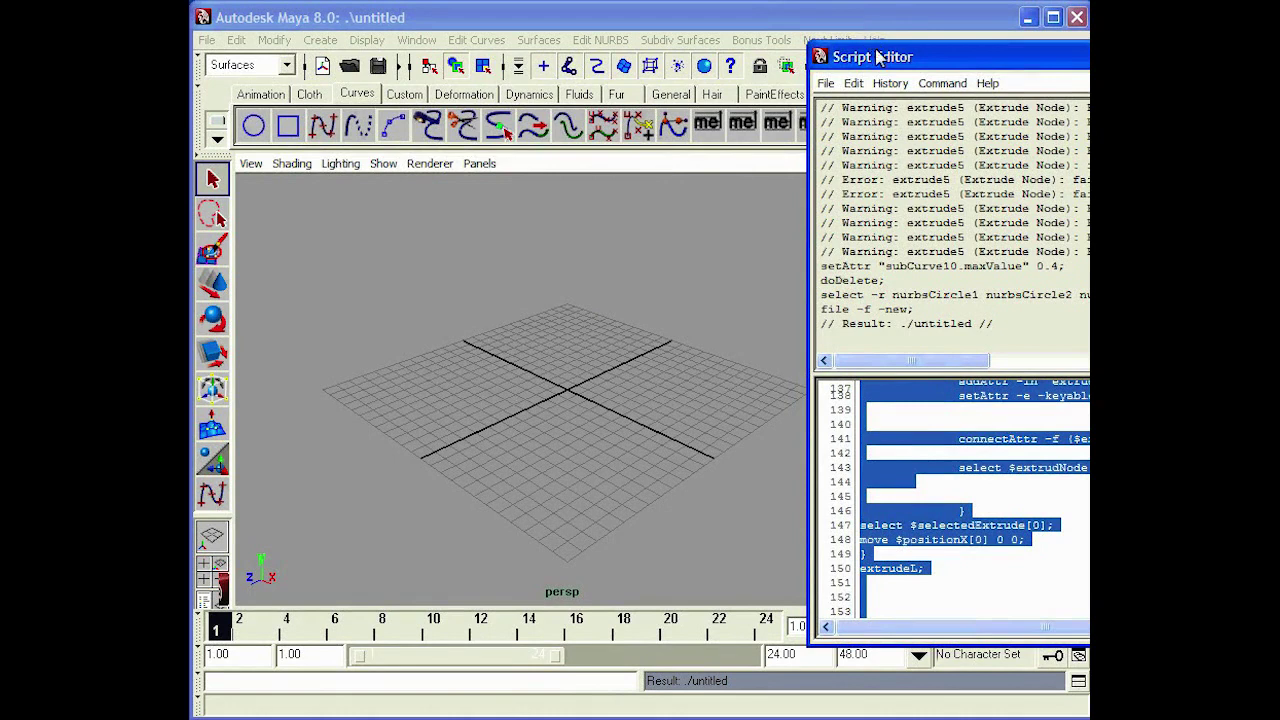
pyautogui.moveTo(876, 58); pyautogui.dragTo(1039, 53)
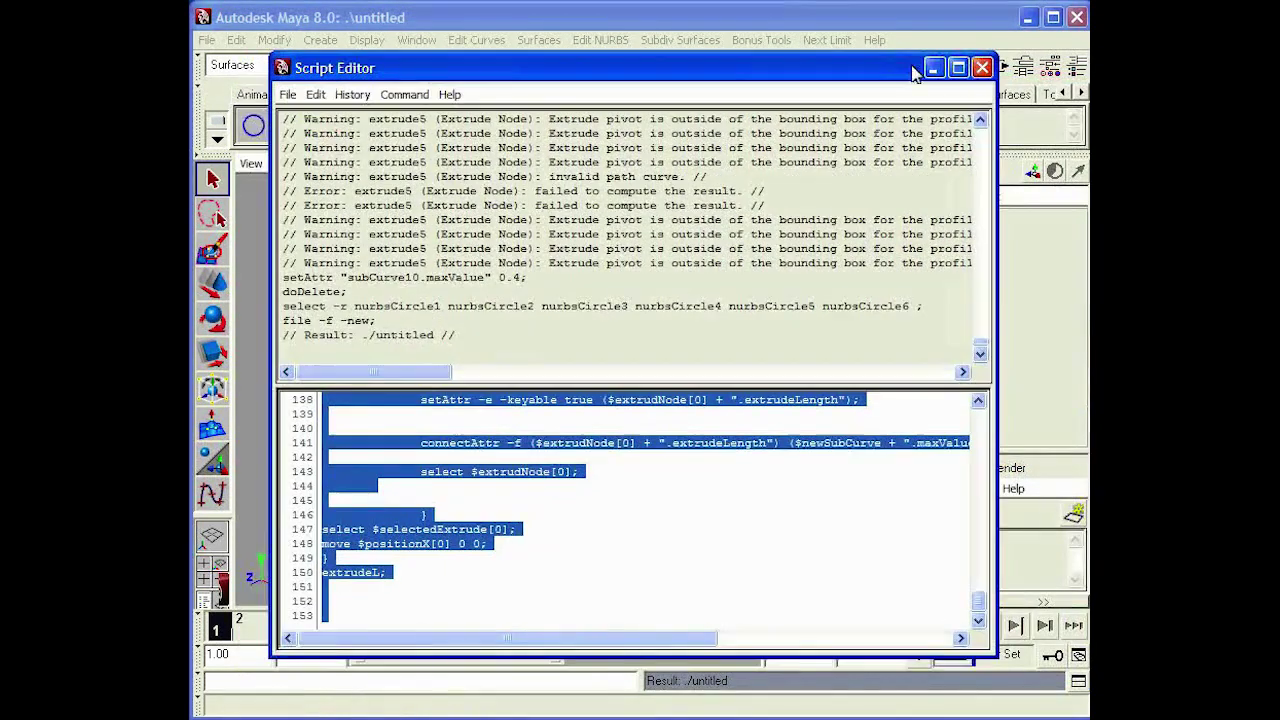
pyautogui.click(983, 68)
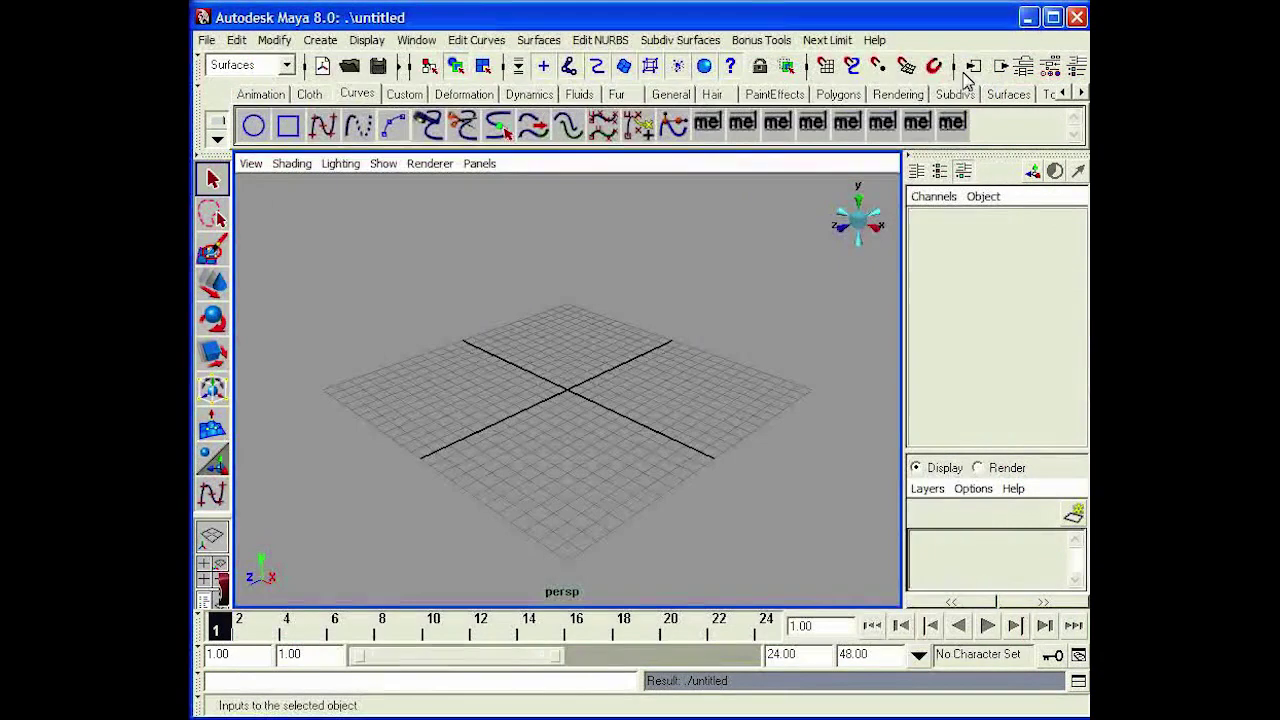
# Enter extrudeL in the MEL command line without running it, and clear the entry.
pyautogui.click(275, 688)
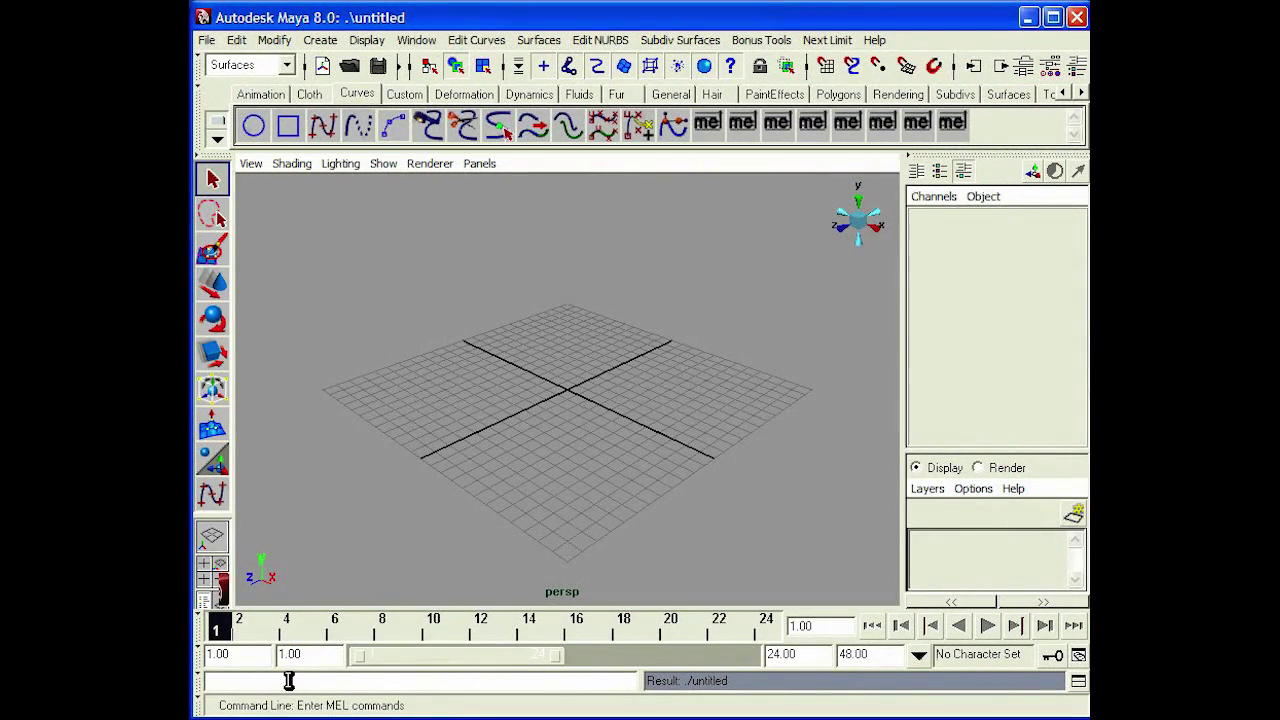
pyautogui.write('extrudeL')
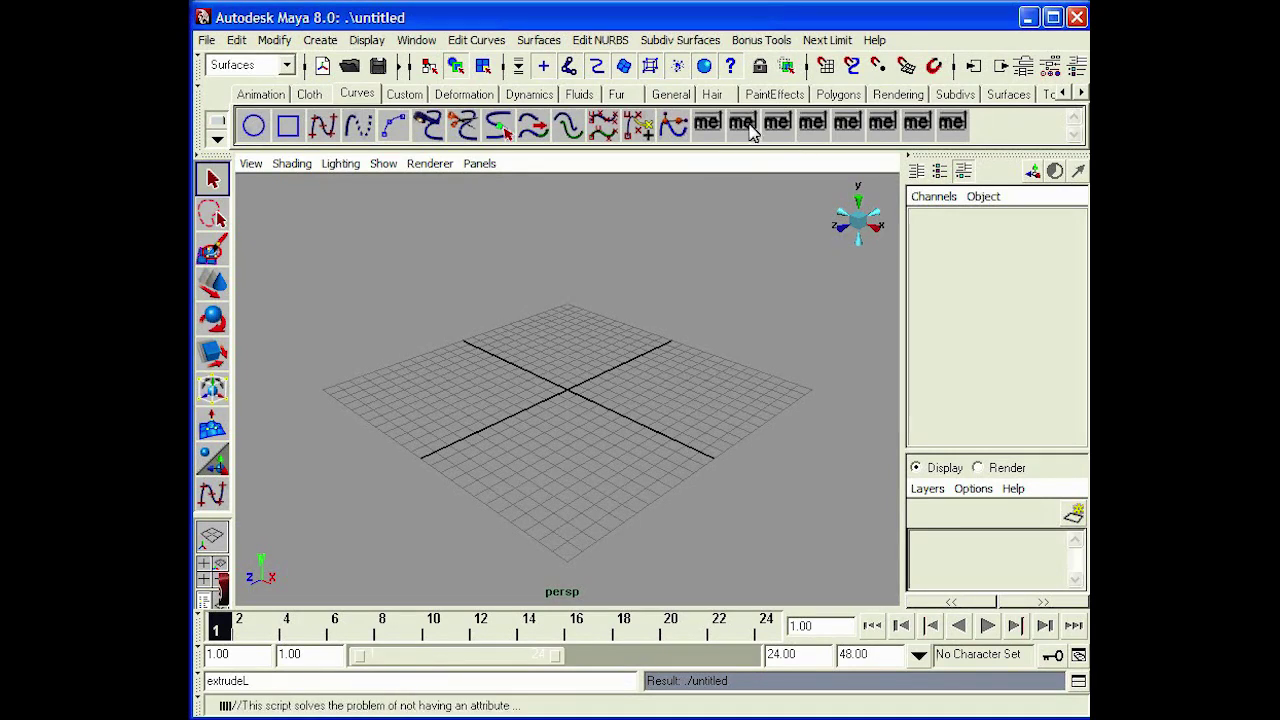
pyautogui.doubleClick(277, 682)
pyautogui.press('BackSpace')
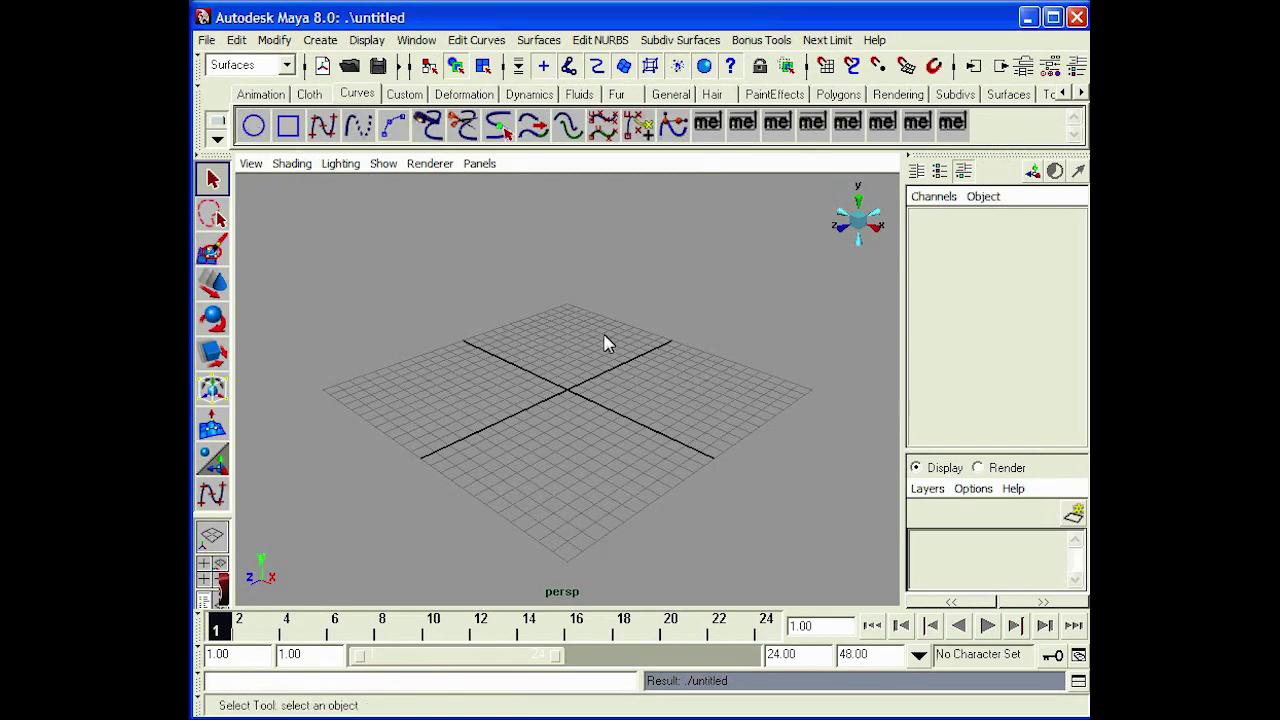
# Create a NURBS circle at the origin in the maximized top view.
pyautogui.press('space')
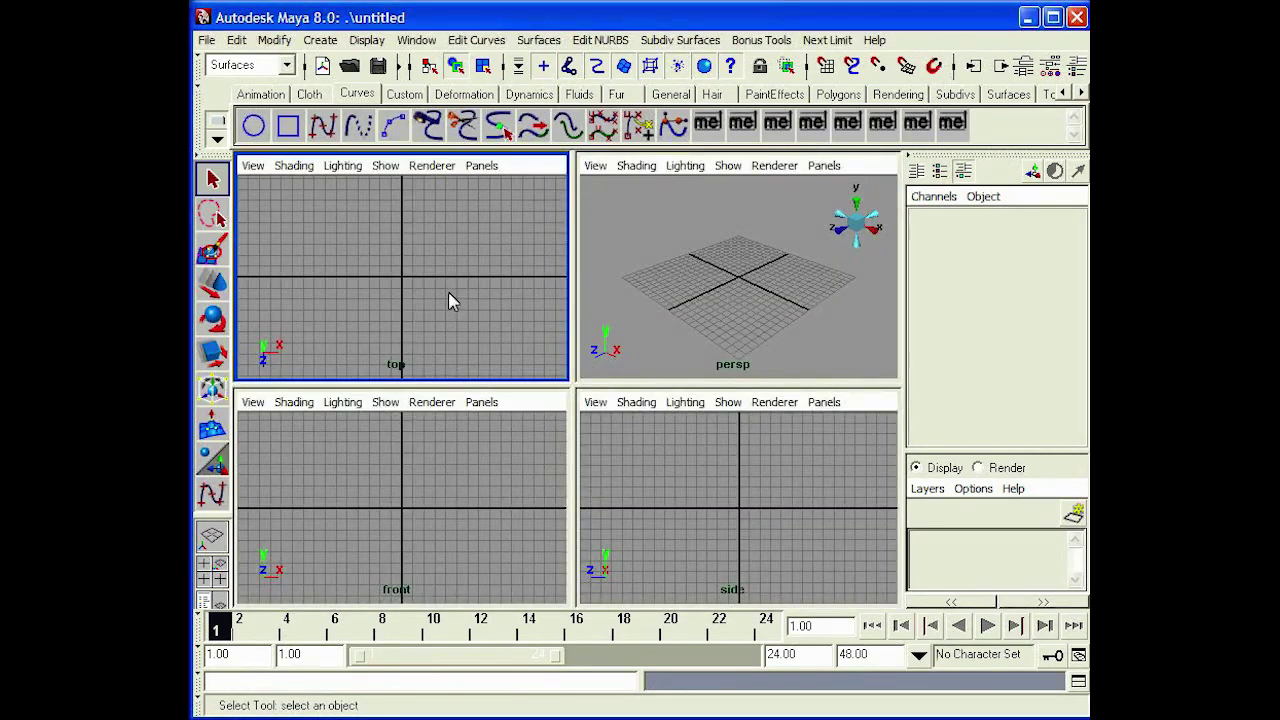
pyautogui.press('space')
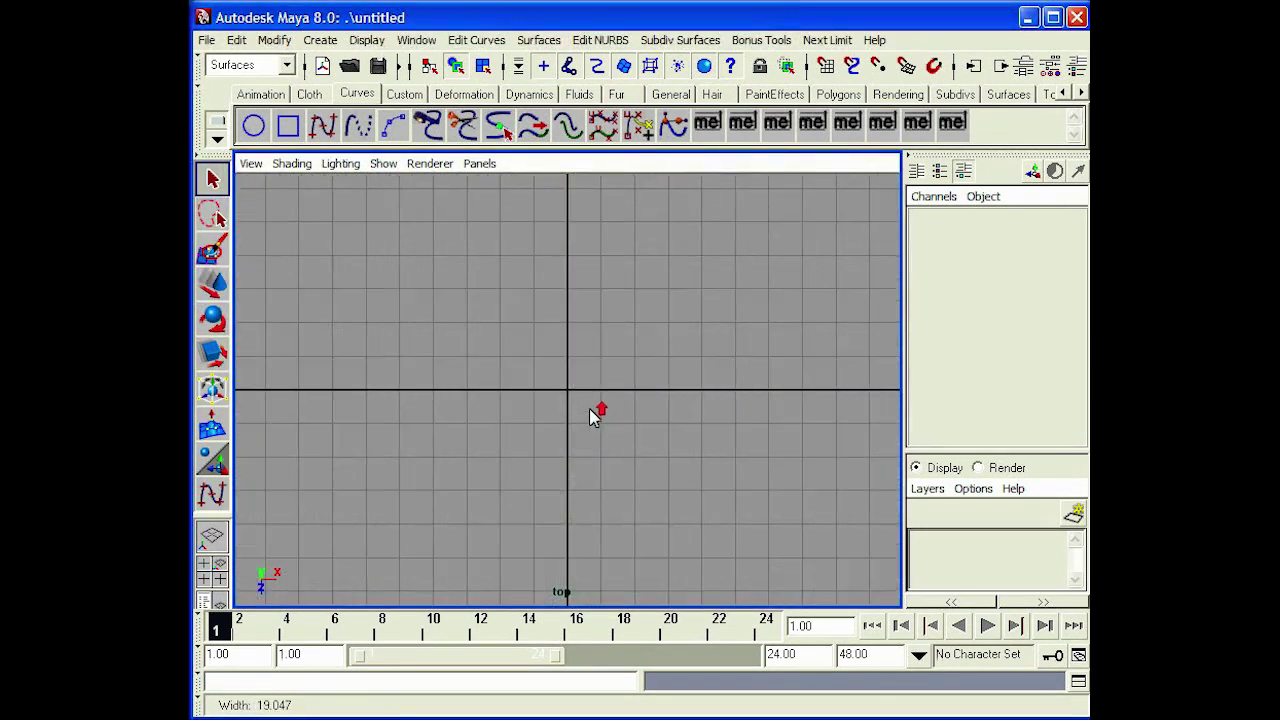
pyautogui.click(253, 125)
pyautogui.scroll(3, 683, 474)
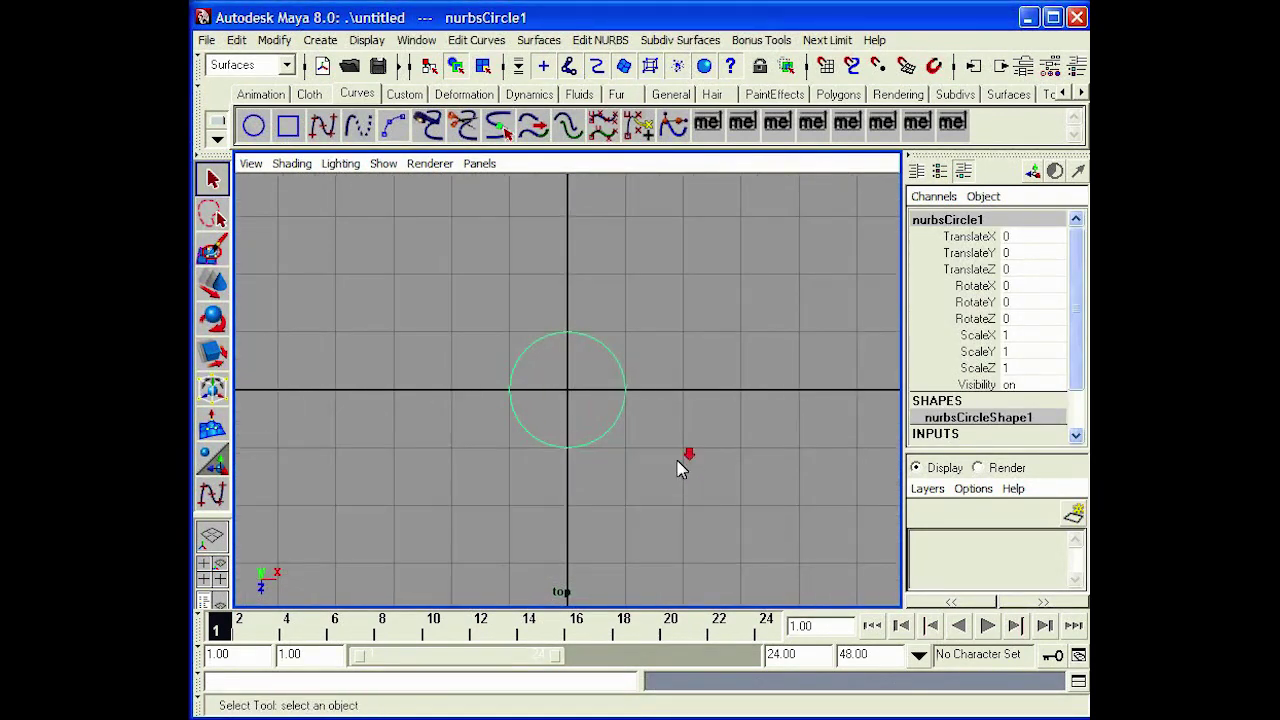
pyautogui.scroll(-3, 678, 462)
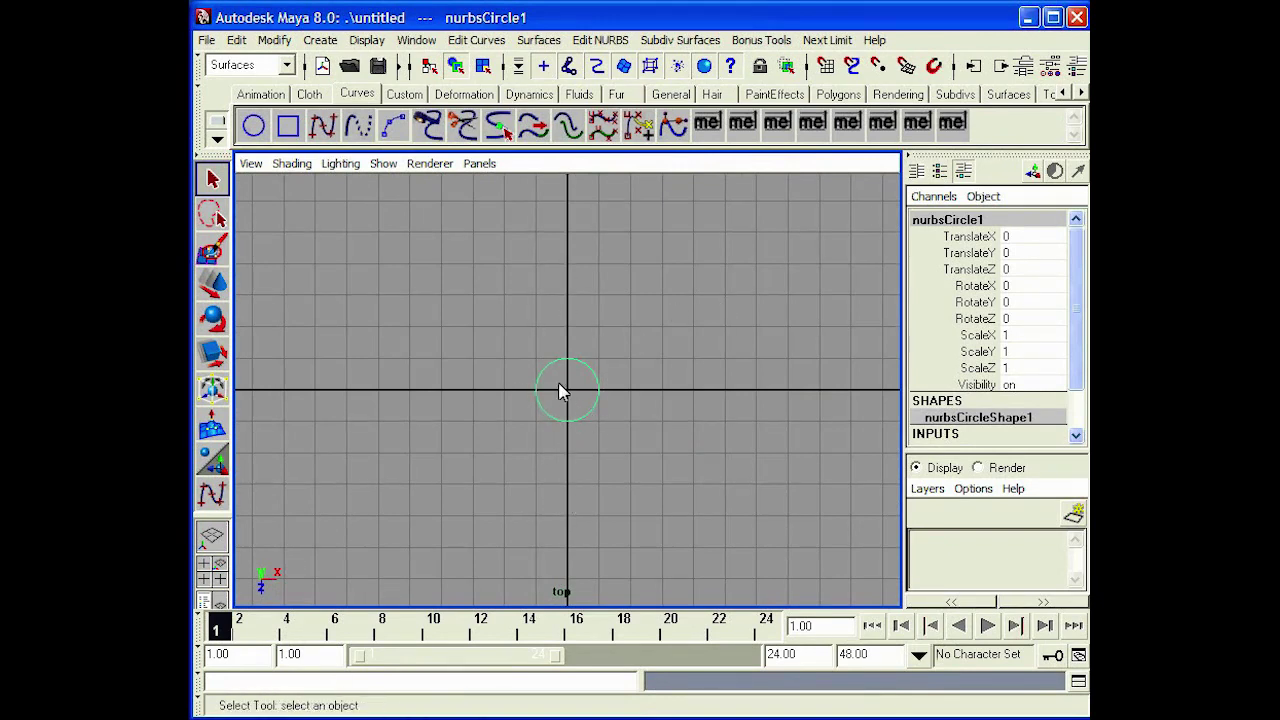
# Try moving the circle to about X -3.88, Z -2.28, and undo the move.
pyautogui.click(212, 285)
pyautogui.moveTo(567, 389); pyautogui.dragTo(449, 320)
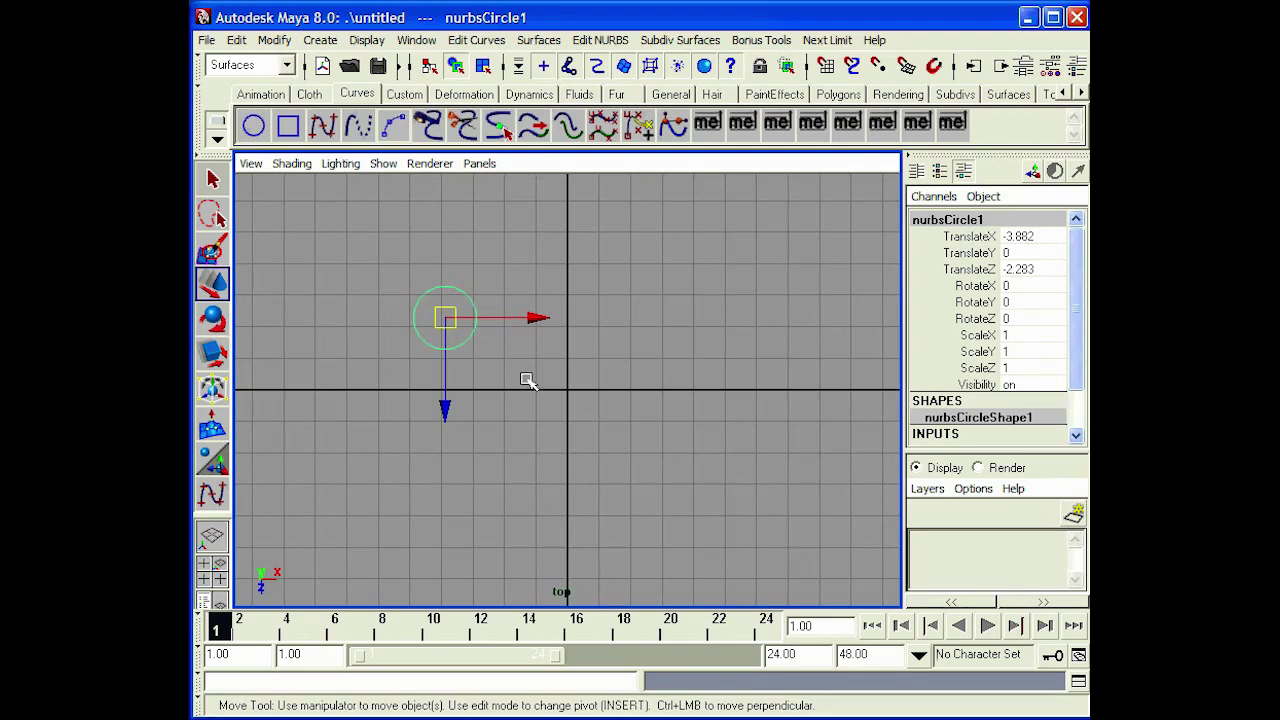
pyautogui.hotkey('ctrl', 'z')
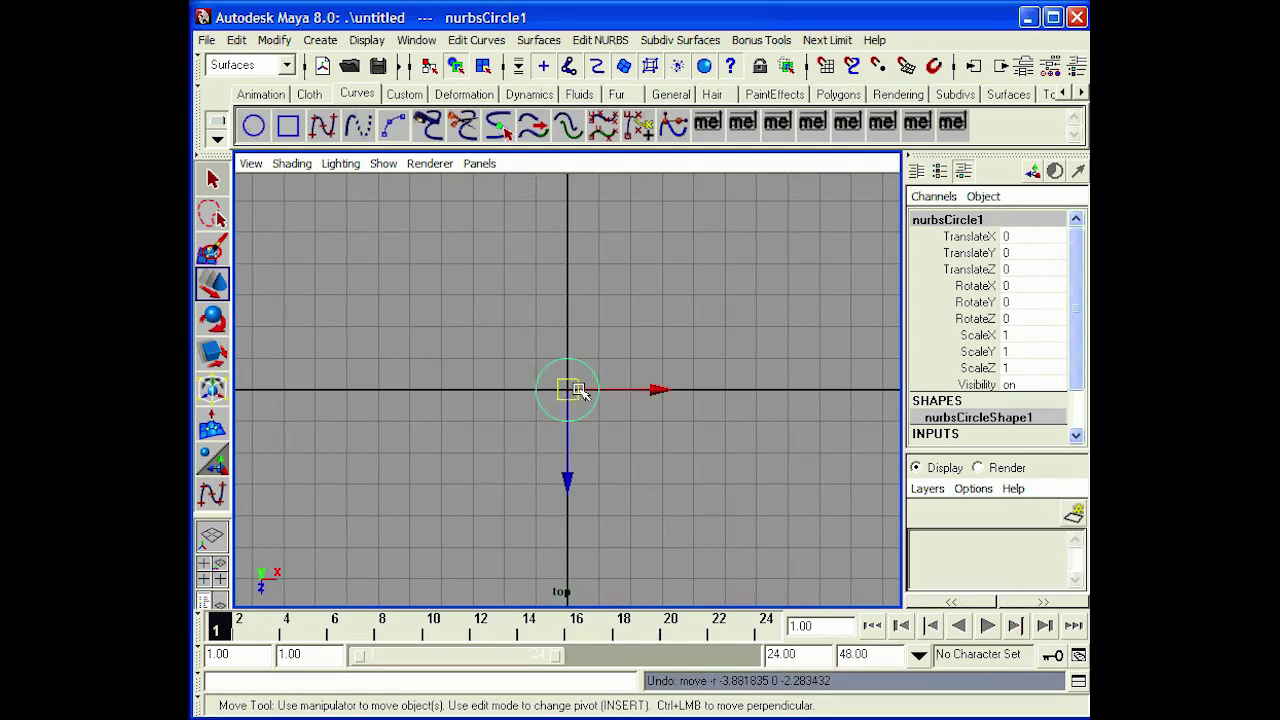
# Duplicate the circle, scale the copy down slightly, and repeat the transformed duplication to make six concentric circles, the innermost scaled to 0.536.
pyautogui.keyDown('alt'); pyautogui.moveTo(590, 414); pyautogui.dragTo(619, 426, button='right'); pyautogui.keyUp('alt')
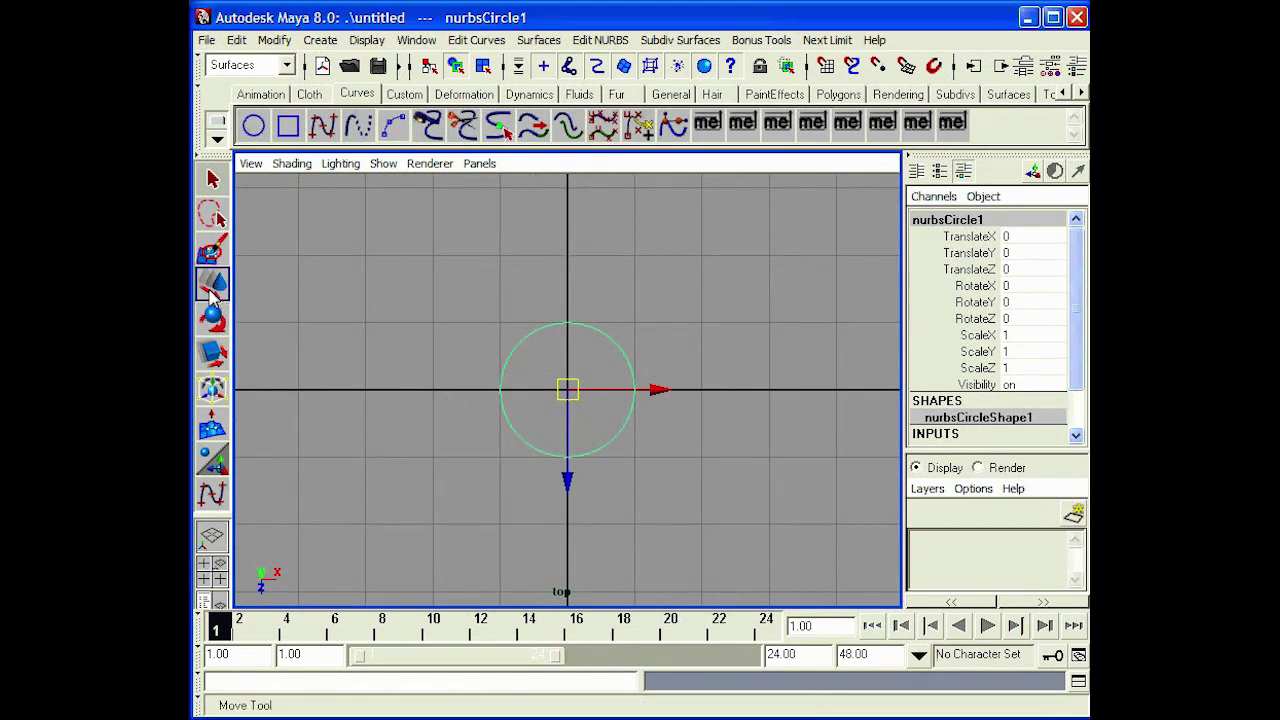
pyautogui.click(212, 352)
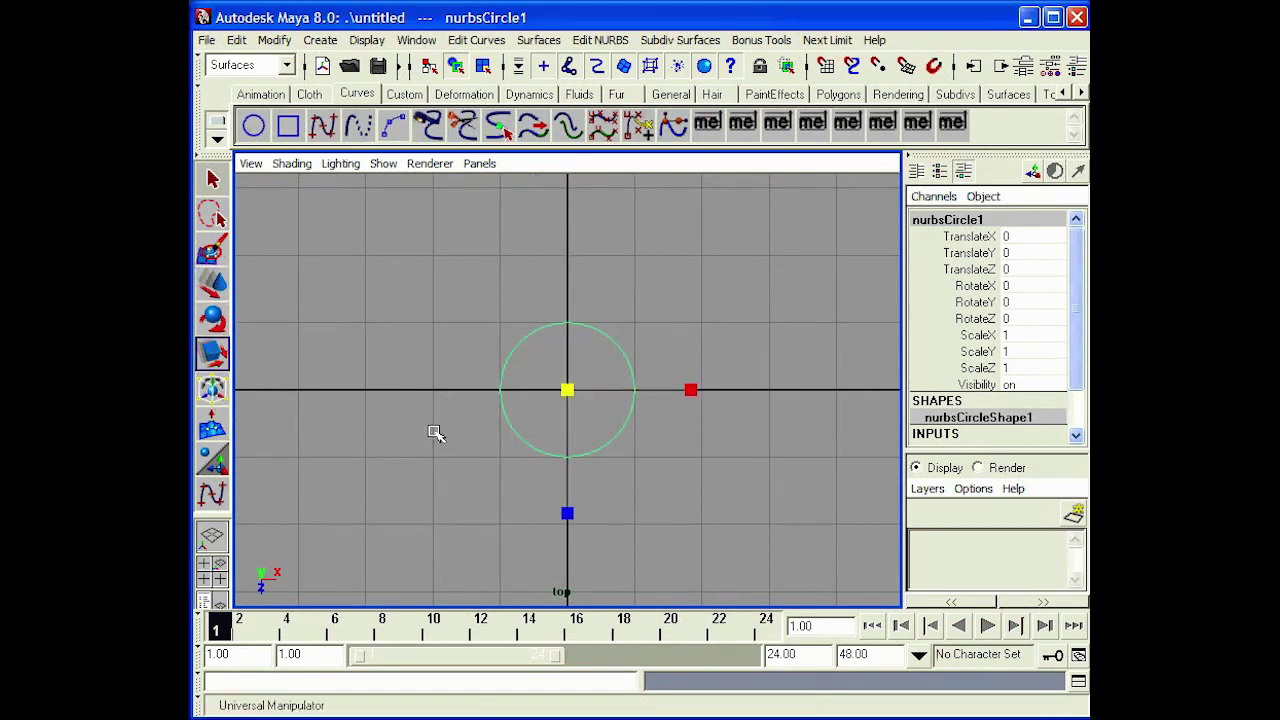
pyautogui.hotkey('ctrl', 'd')
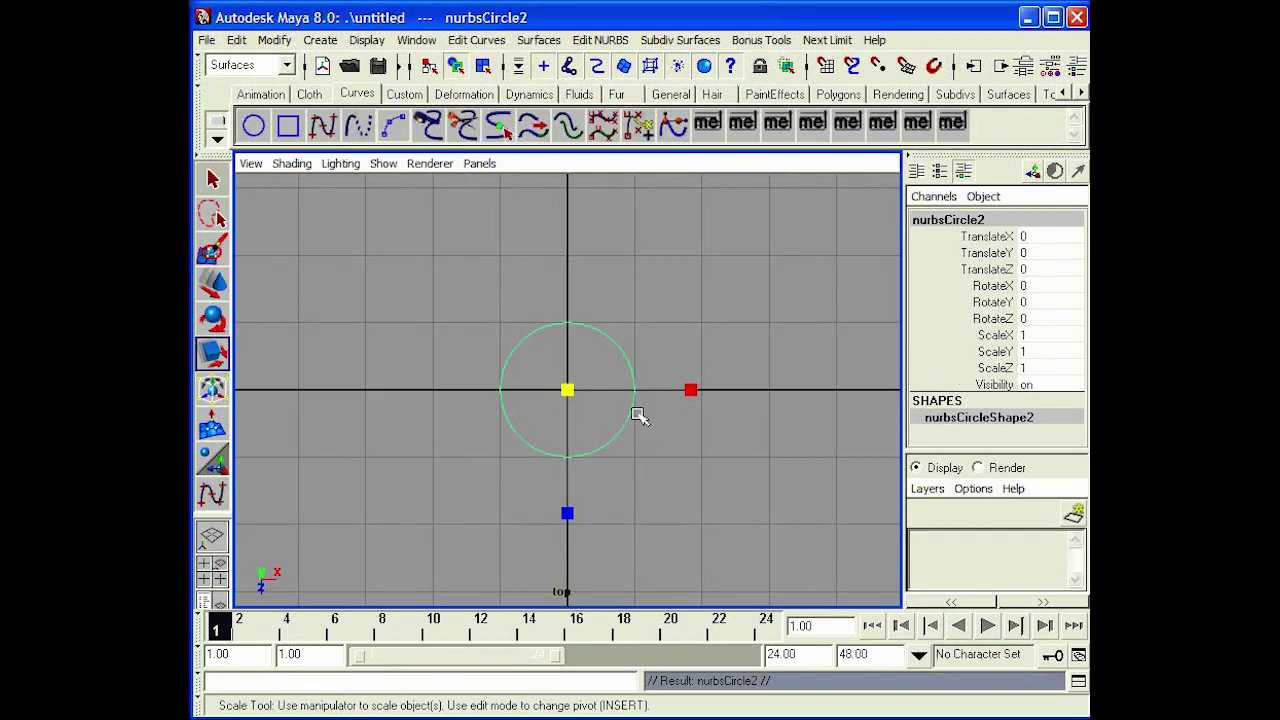
pyautogui.moveTo(640, 417); pyautogui.dragTo(626, 412, button='middle')
pyautogui.hotkey('shift', 'd')
pyautogui.hotkey('shift', 'd')
pyautogui.hotkey('shift', 'd')
pyautogui.hotkey('shift', 'd')
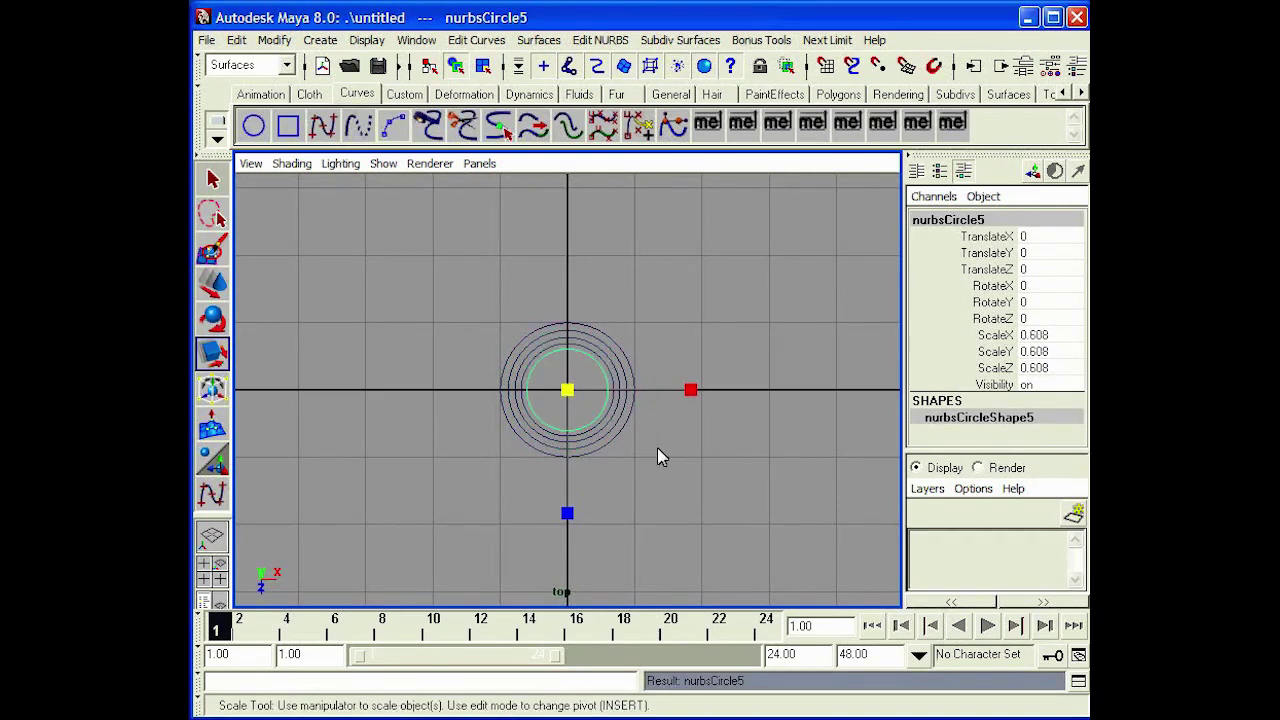
pyautogui.click(677, 478)
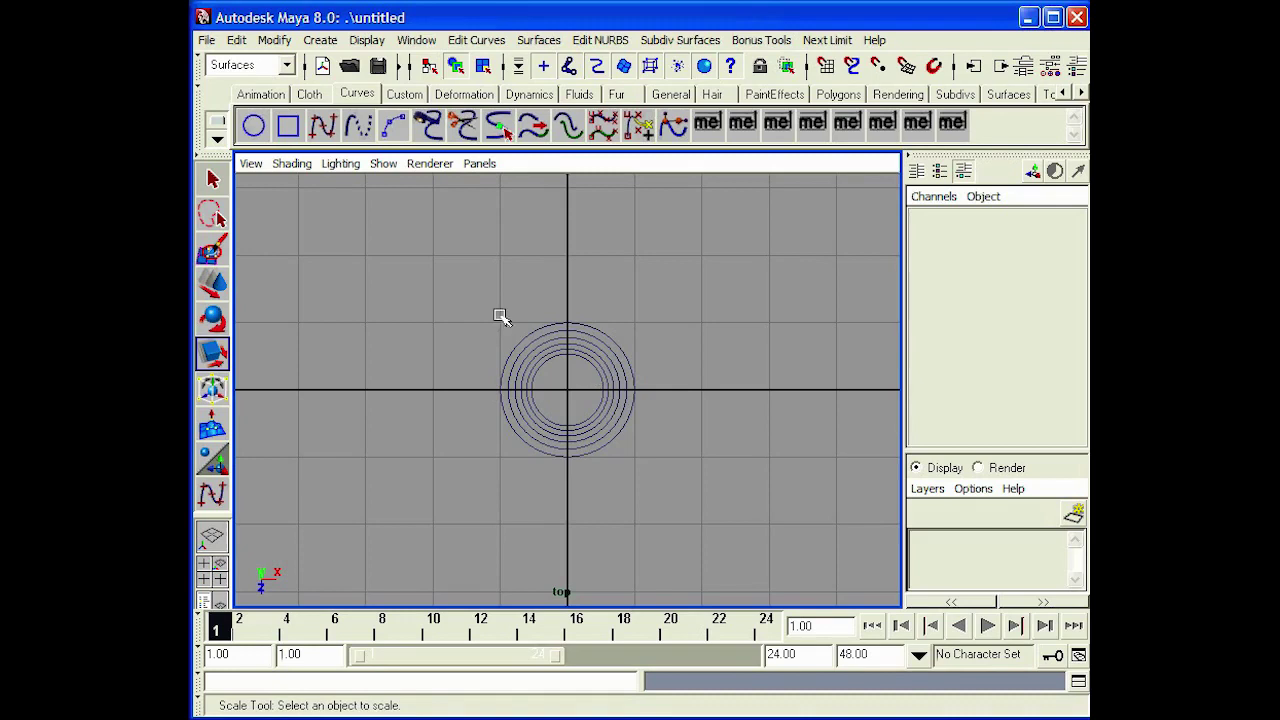
# Group the six concentric circles, name the group circles, and close the Outliner.
pyautogui.moveTo(471, 314); pyautogui.dragTo(749, 534)
pyautogui.click(431, 234)
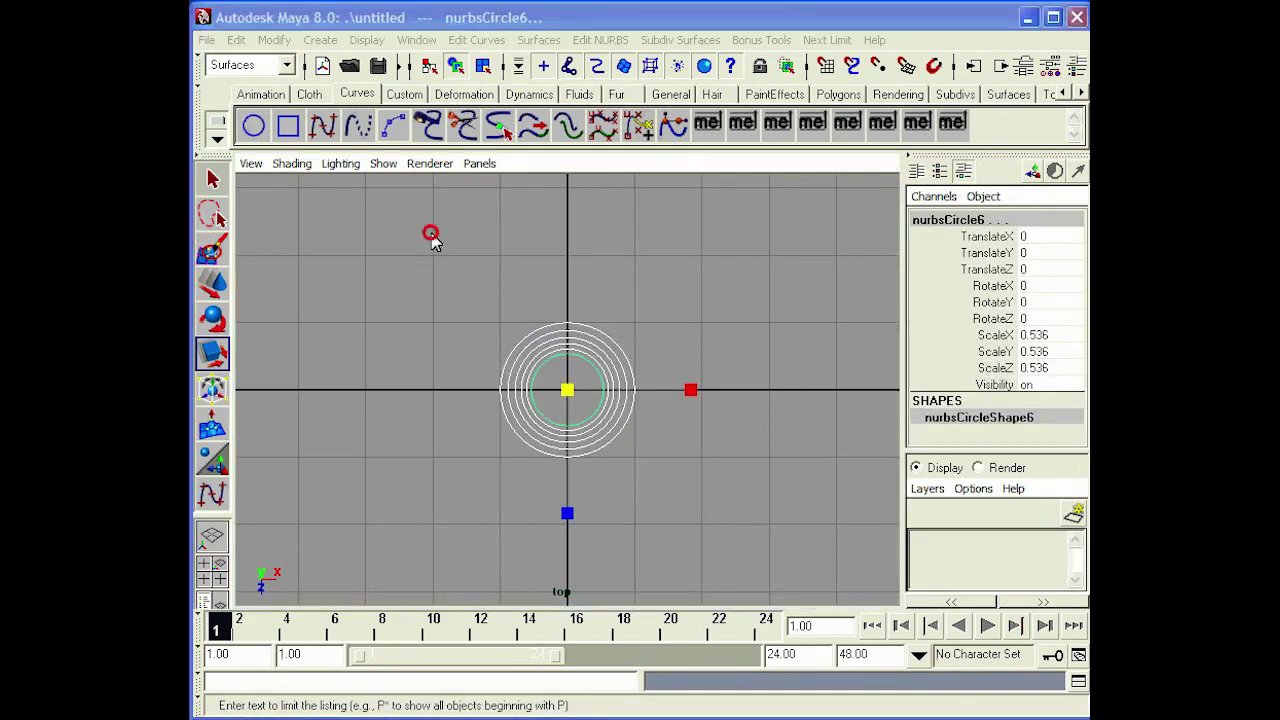
pyautogui.hotkey('ctrl', 'g')
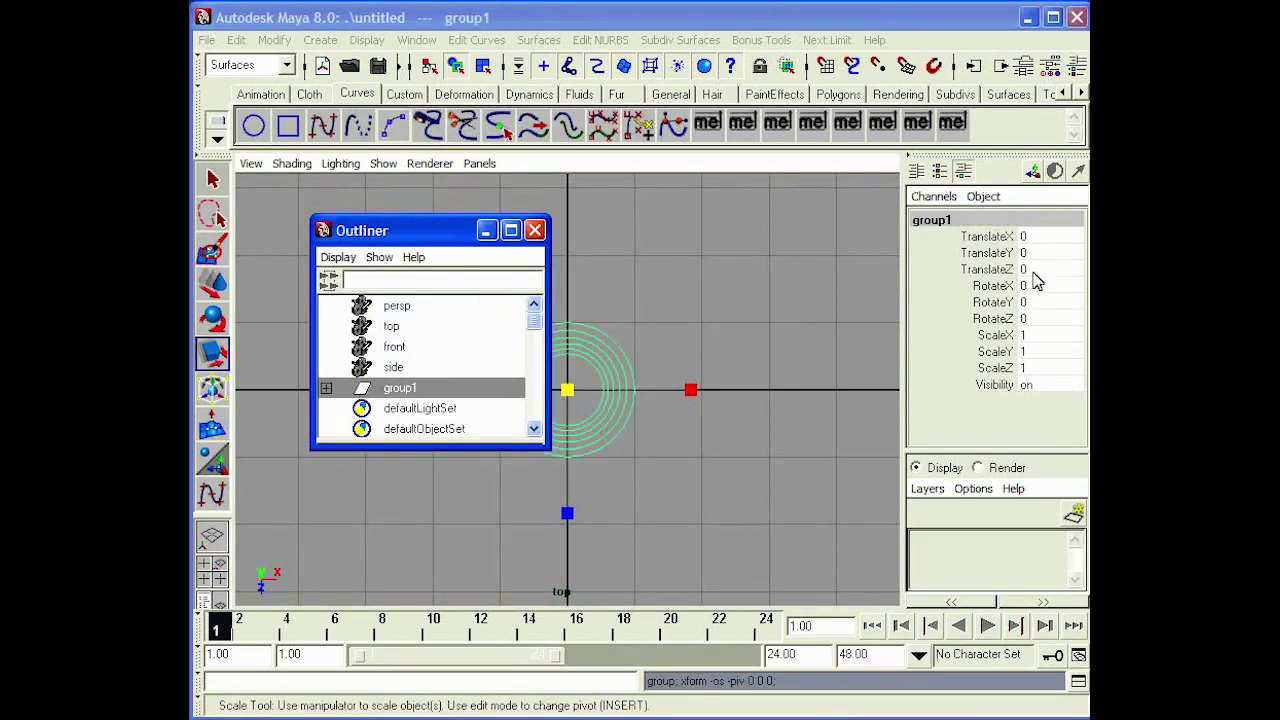
pyautogui.doubleClick(945, 214)
pyautogui.write('c')
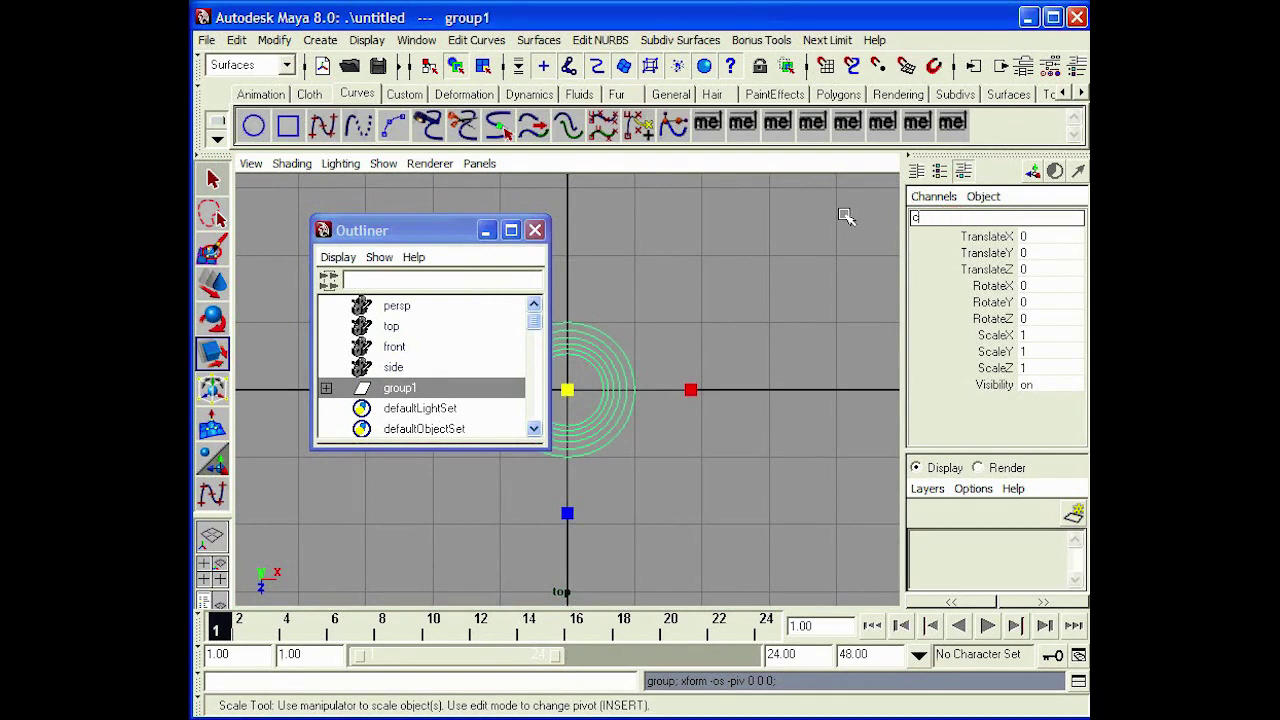
pyautogui.write('ircles')
pyautogui.press('Return')
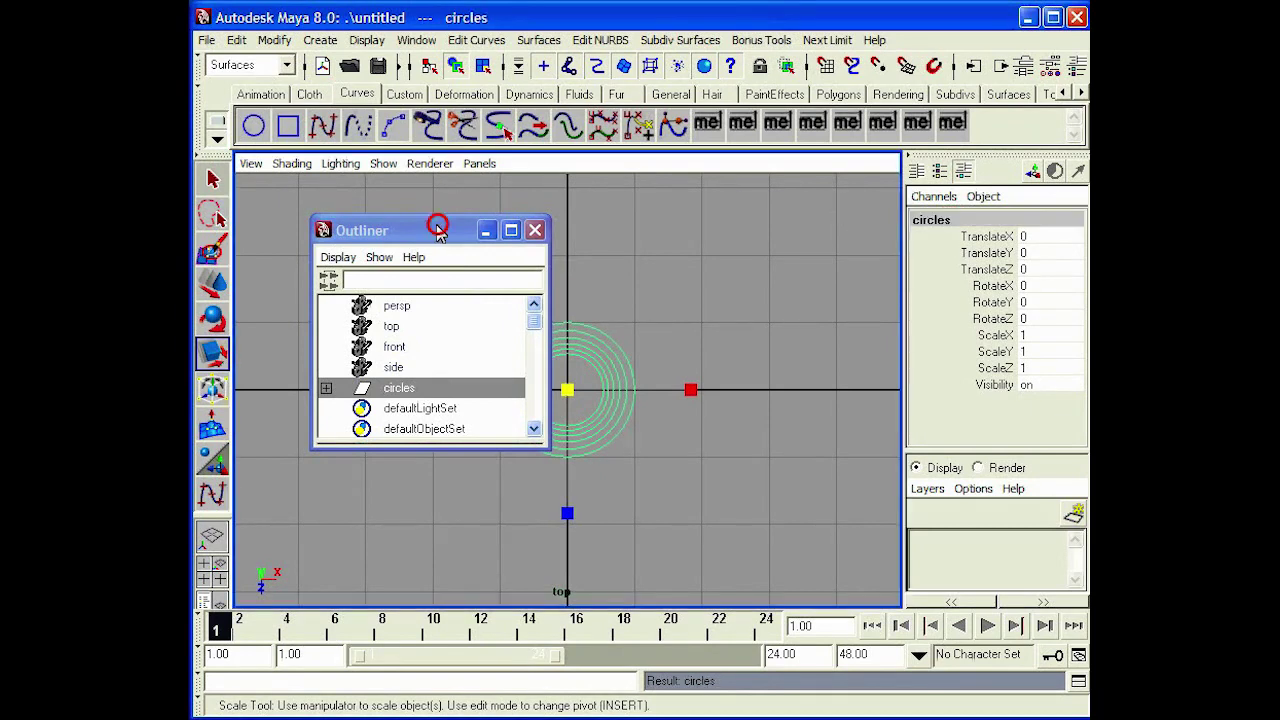
pyautogui.click(535, 230)
pyautogui.click(383, 289)
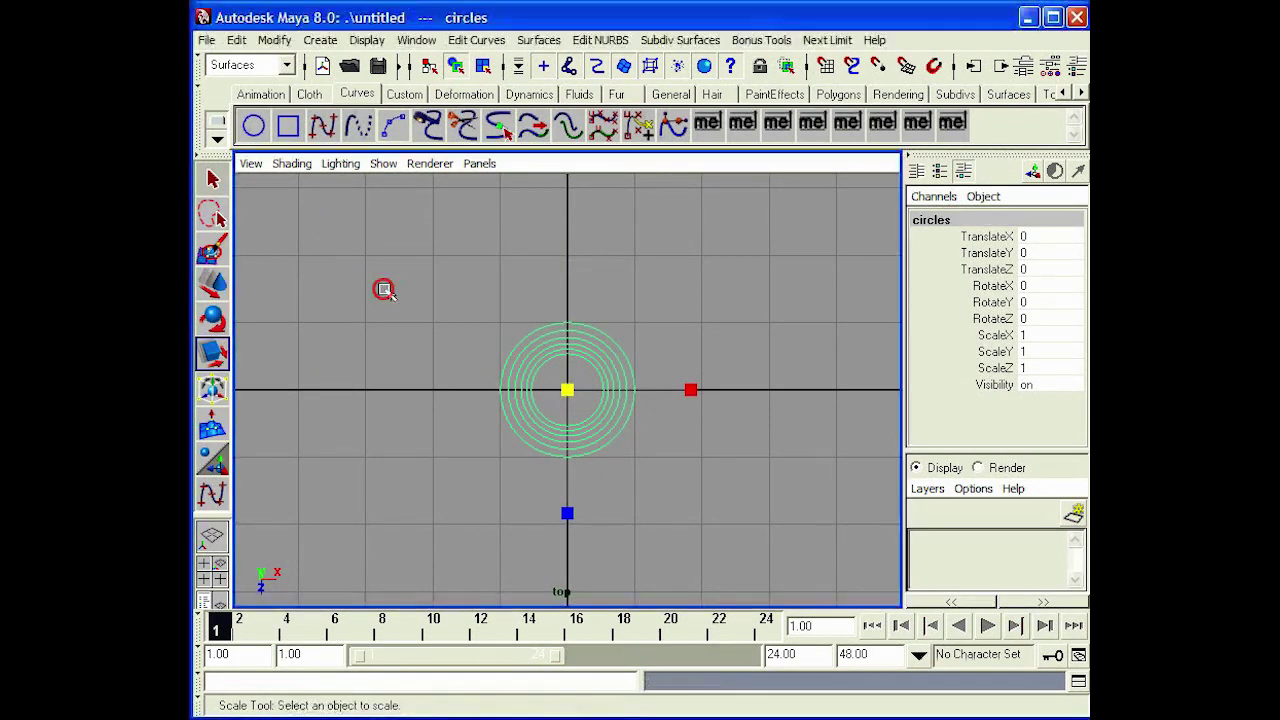
# Draw a wavy five-point EP curve in the side view, starting at the origin and winding upward around the vertical axis.
pyautogui.press('space')
pyautogui.press('space')
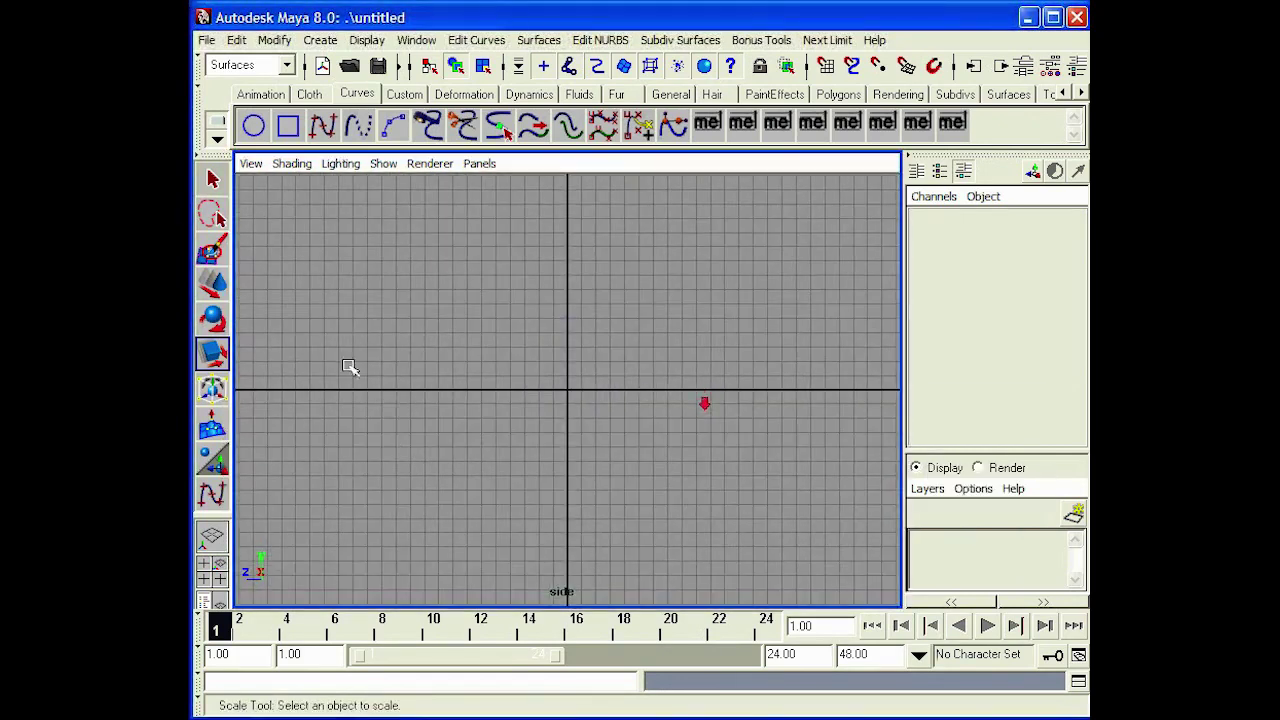
pyautogui.click(322, 125)
pyautogui.scroll(-3, 631, 286)
pyautogui.keyDown('alt'); pyautogui.moveTo(631, 286); pyautogui.dragTo(620, 415, button='middle'); pyautogui.keyUp('alt')
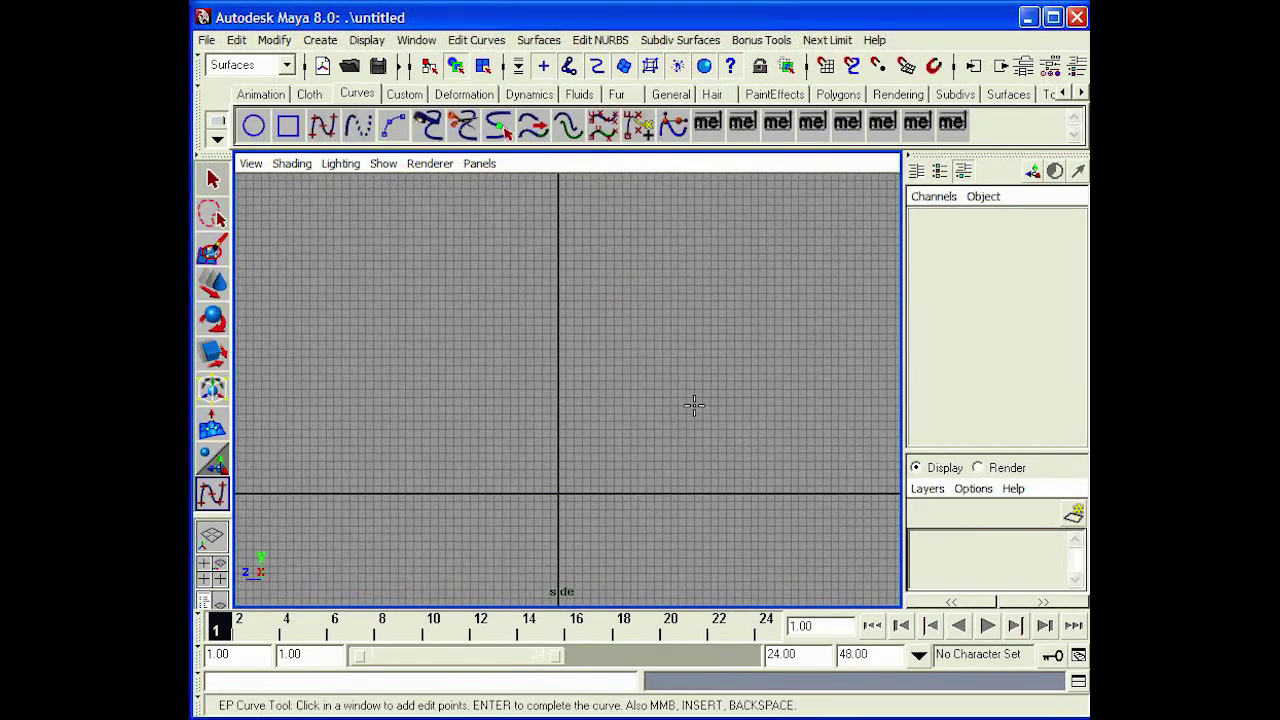
pyautogui.moveTo(707, 386); pyautogui.dragTo(559, 499)
pyautogui.click(559, 492)
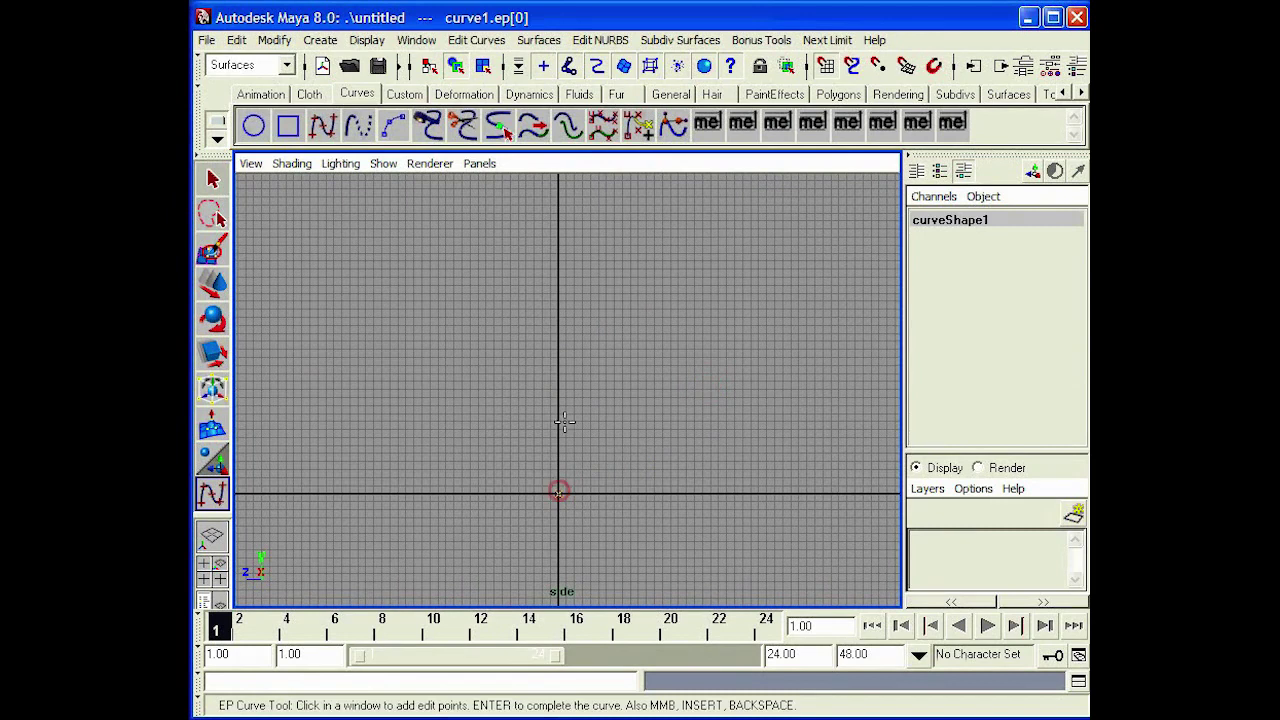
pyautogui.click(577, 445)
pyautogui.click(511, 335)
pyautogui.moveTo(569, 261); pyautogui.dragTo(577, 259)
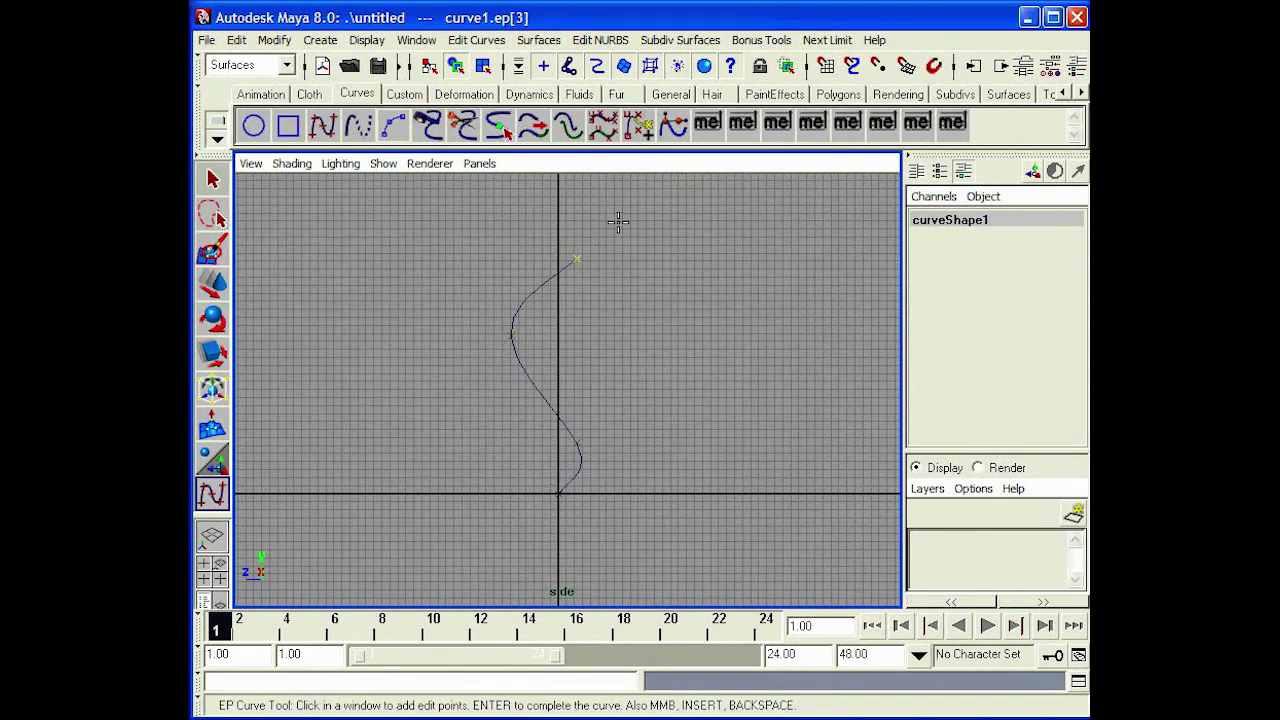
pyautogui.keyDown('alt'); pyautogui.moveTo(630, 258); pyautogui.dragTo(626, 356, button='middle'); pyautogui.keyUp('alt')
pyautogui.click(483, 267)
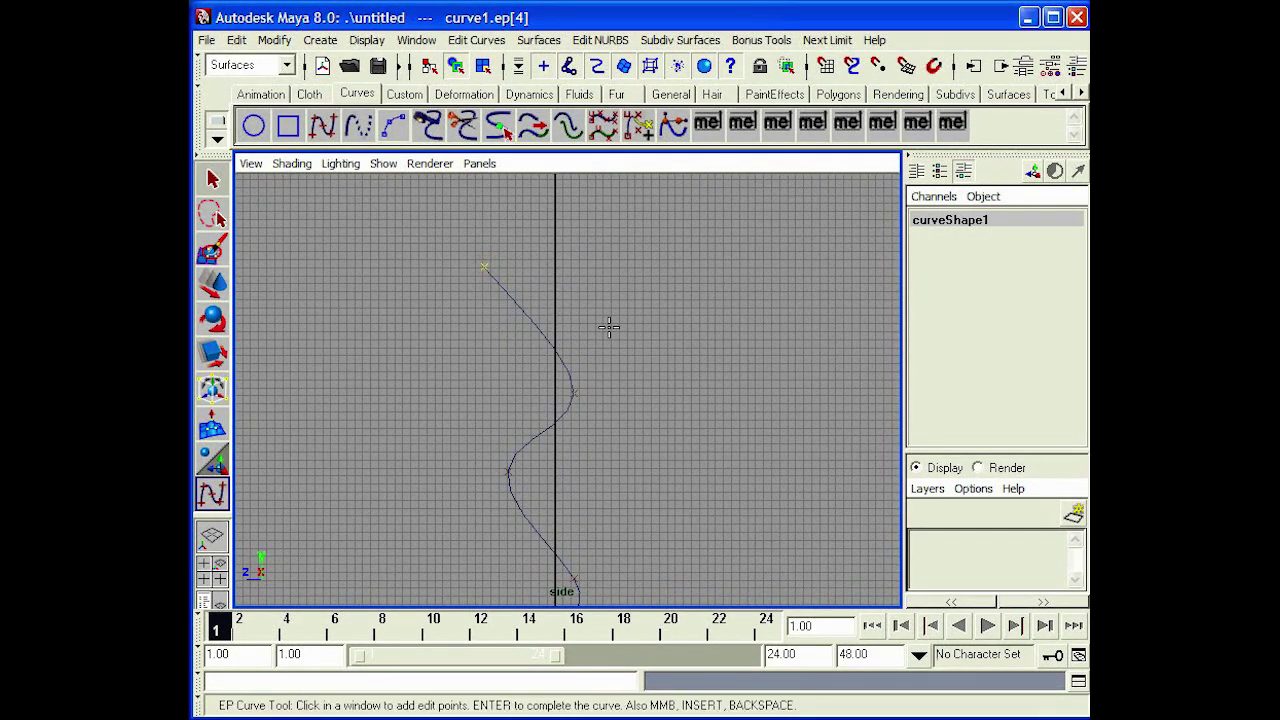
pyautogui.press('Return')
pyautogui.press('r')
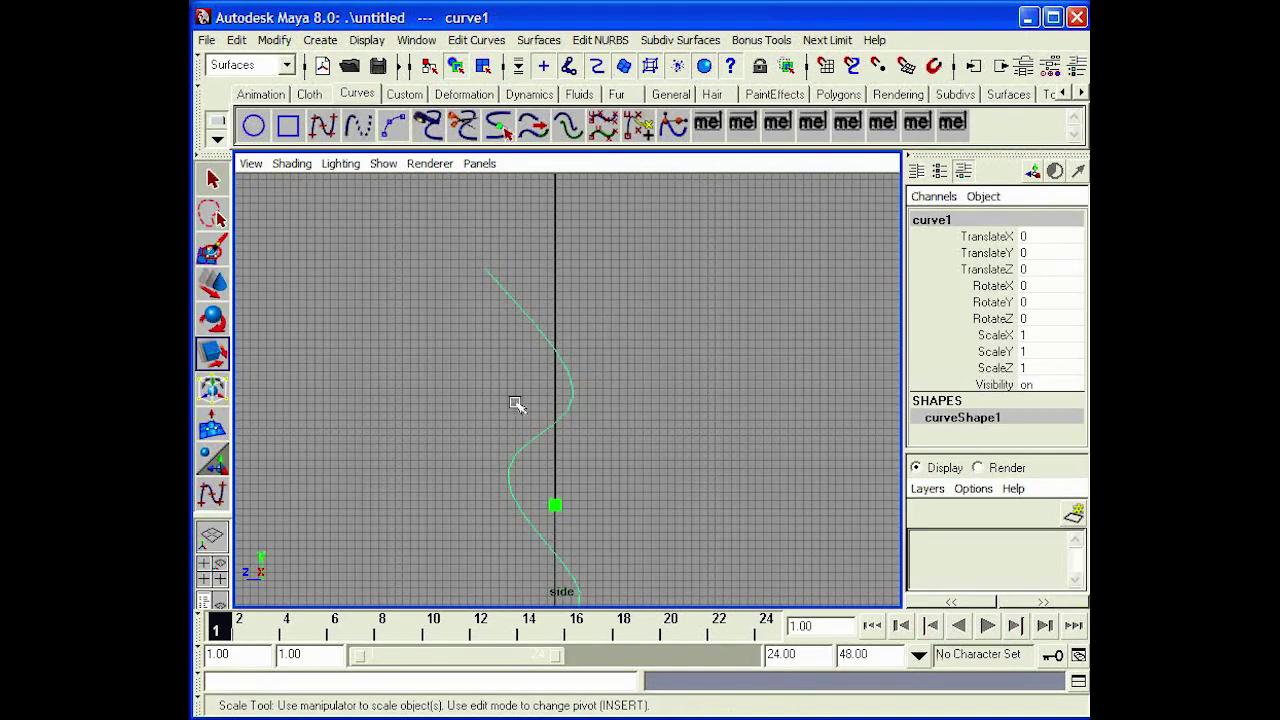
# Compare the new curve at rough display smoothness 1 and set it to fine smoothness 3.
pyautogui.press('3')
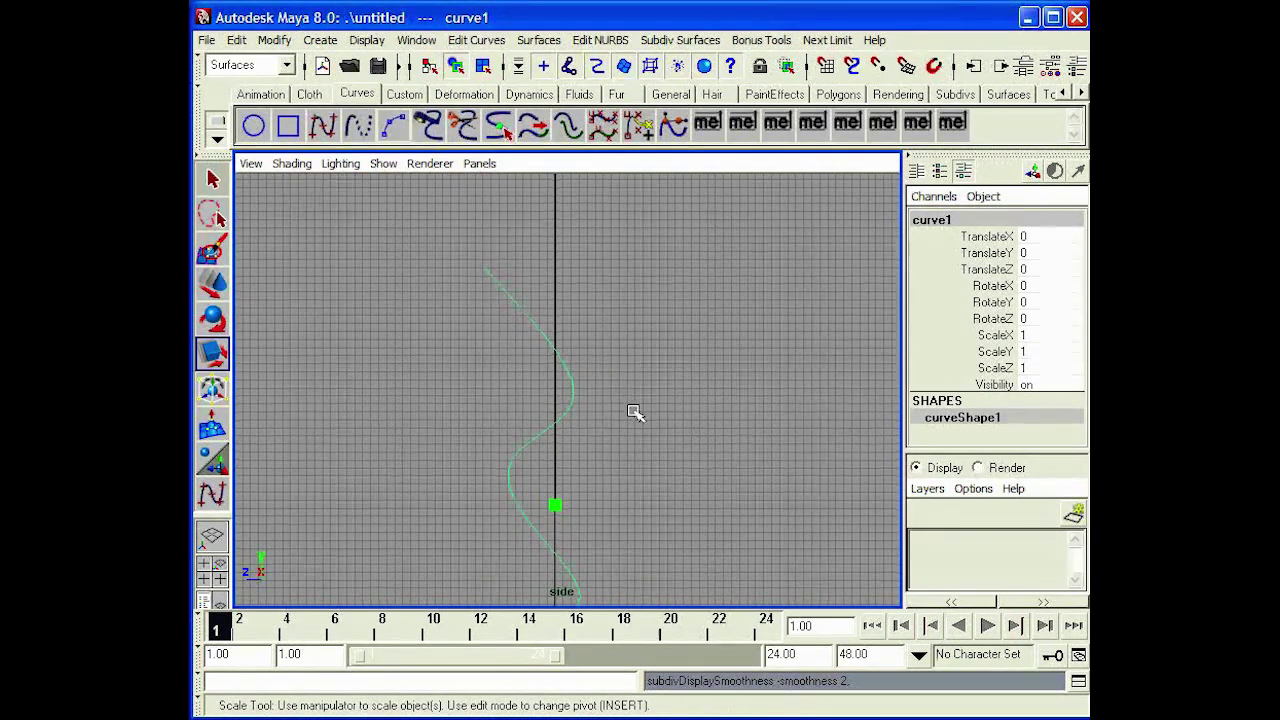
pyautogui.keyDown('alt'); pyautogui.moveTo(634, 414); pyautogui.dragTo(652, 443, button='right'); pyautogui.keyUp('alt')
pyautogui.press('1')
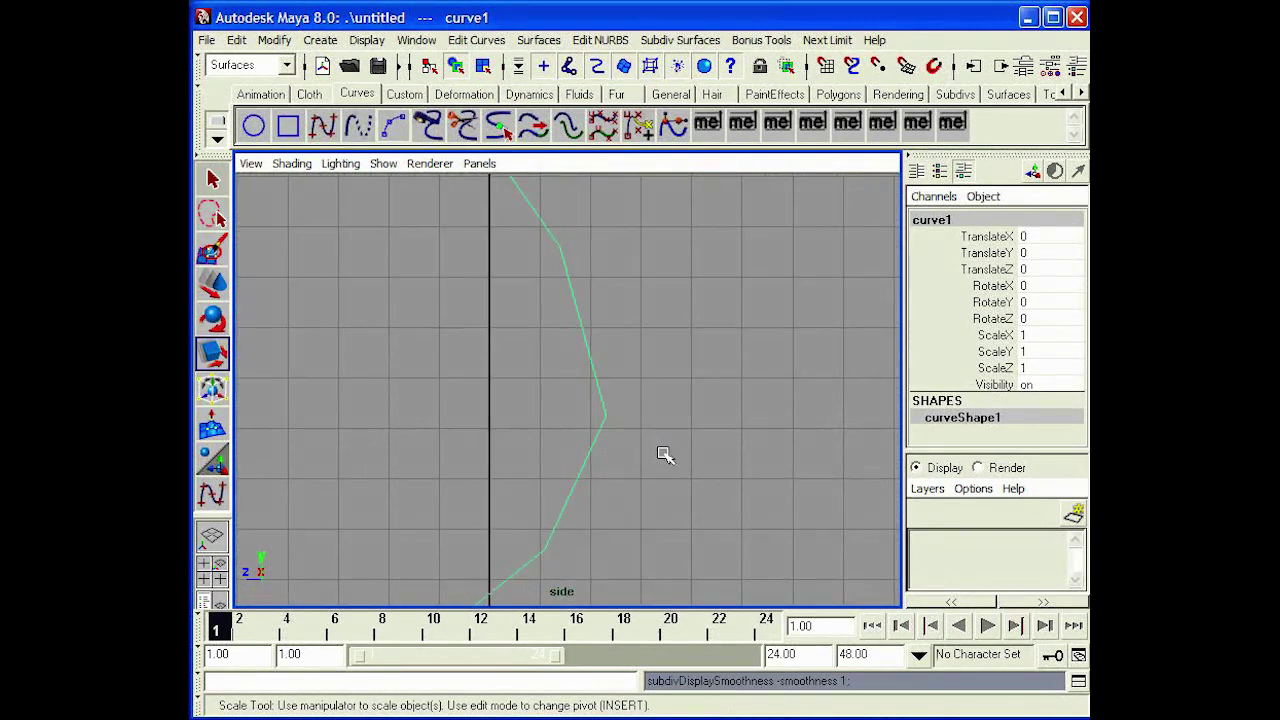
pyautogui.press('3')
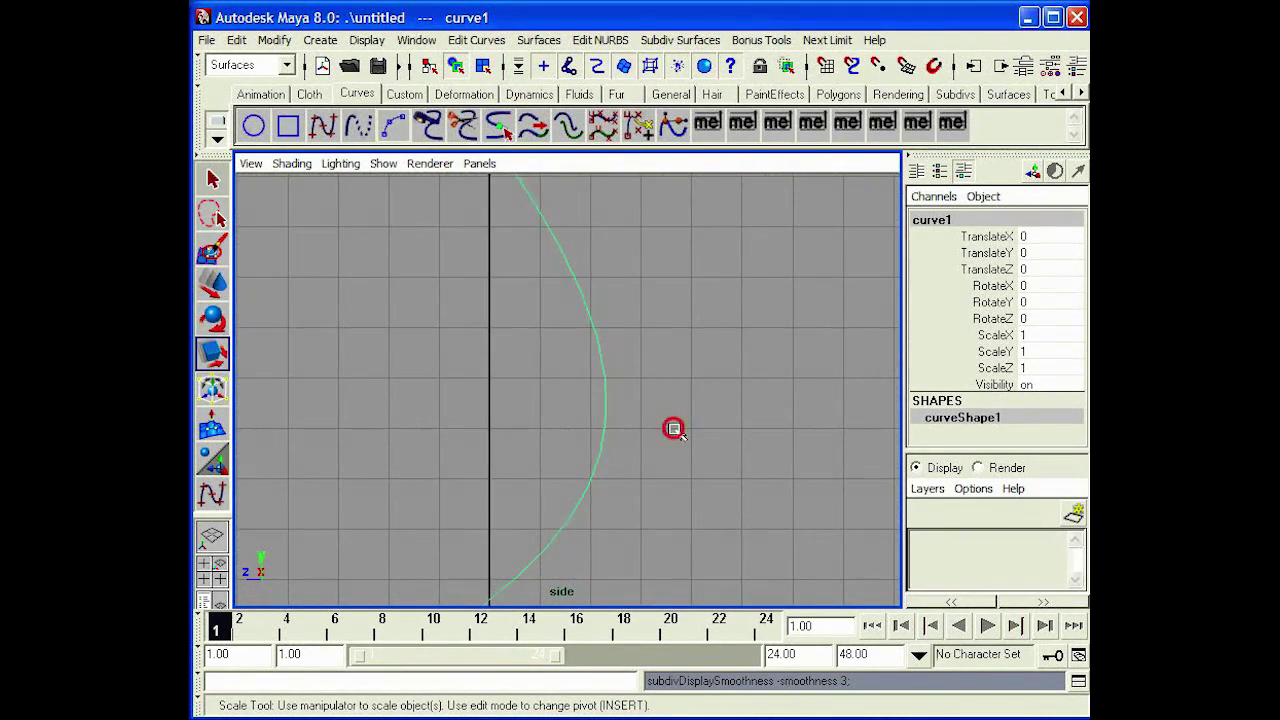
pyautogui.click(674, 432)
pyautogui.keyDown('alt'); pyautogui.moveTo(655, 392); pyautogui.dragTo(663, 409, button='right'); pyautogui.keyUp('alt')
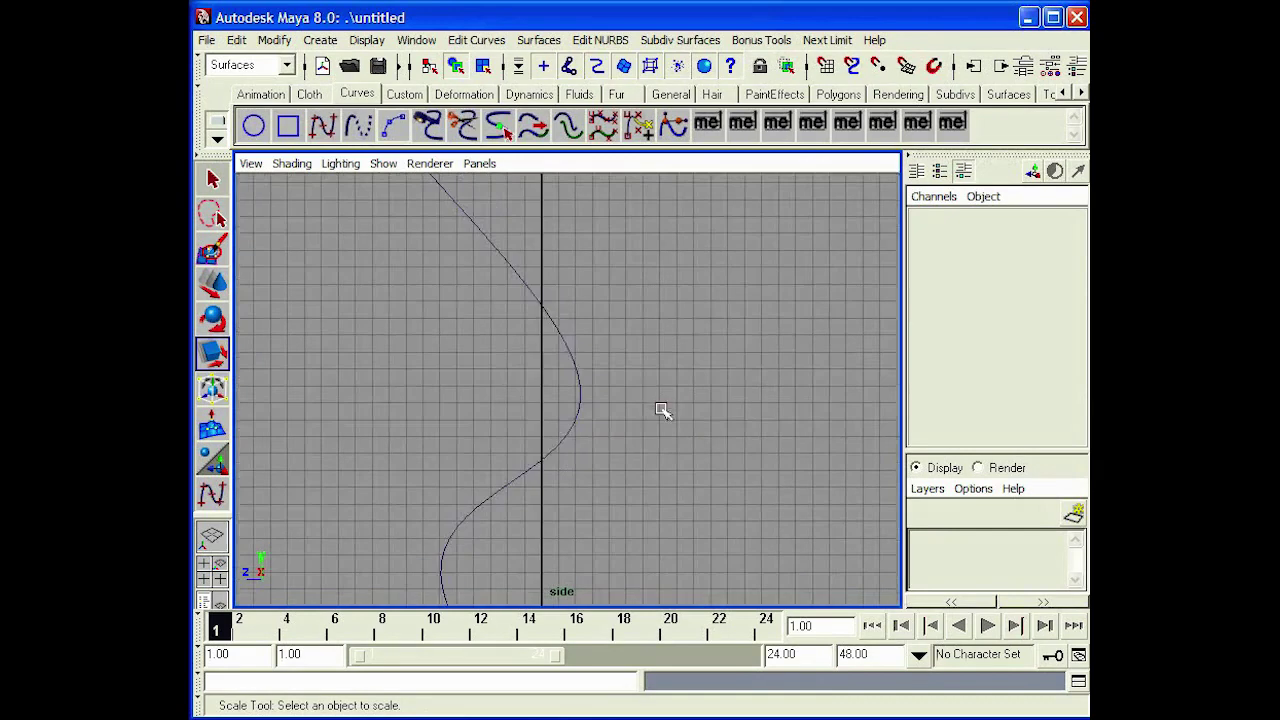
# Extrude the circles group along curve1 with the current Extrude settings, working in the perspective view.
pyautogui.press('space')
pyautogui.press('space')
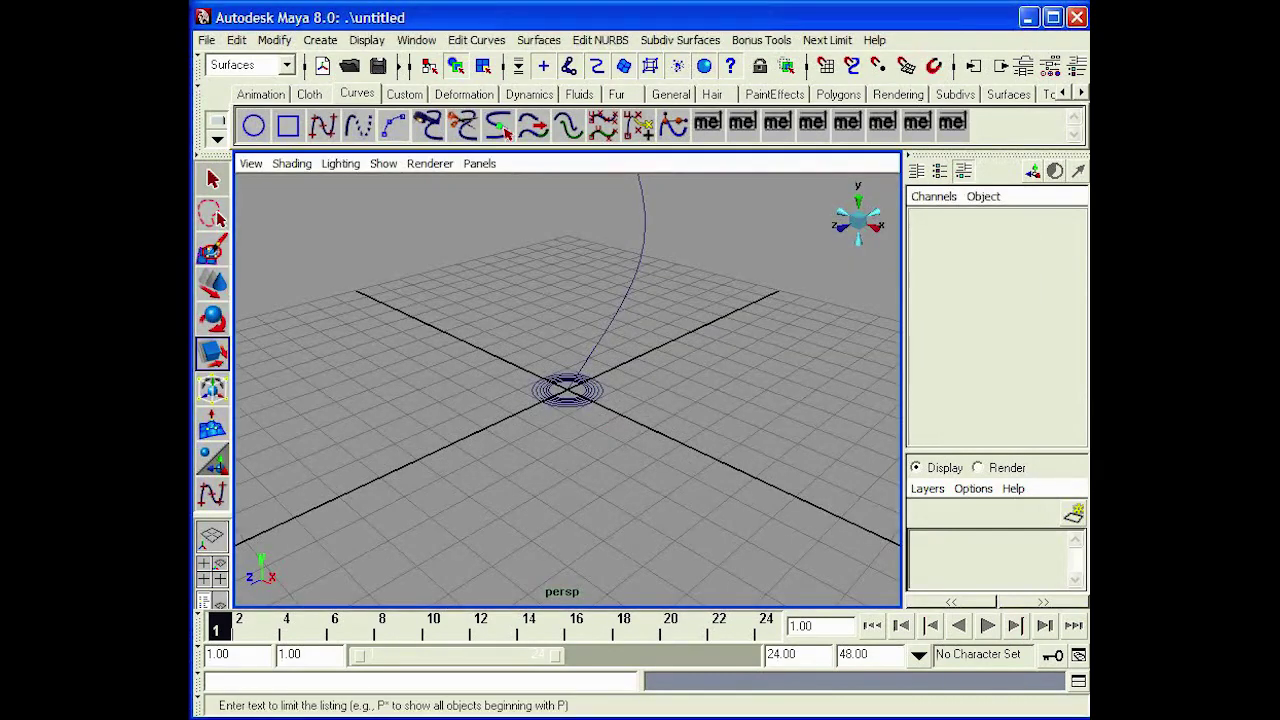
pyautogui.moveTo(1085, 208); pyautogui.dragTo(293, 210)
pyautogui.click(320, 358)
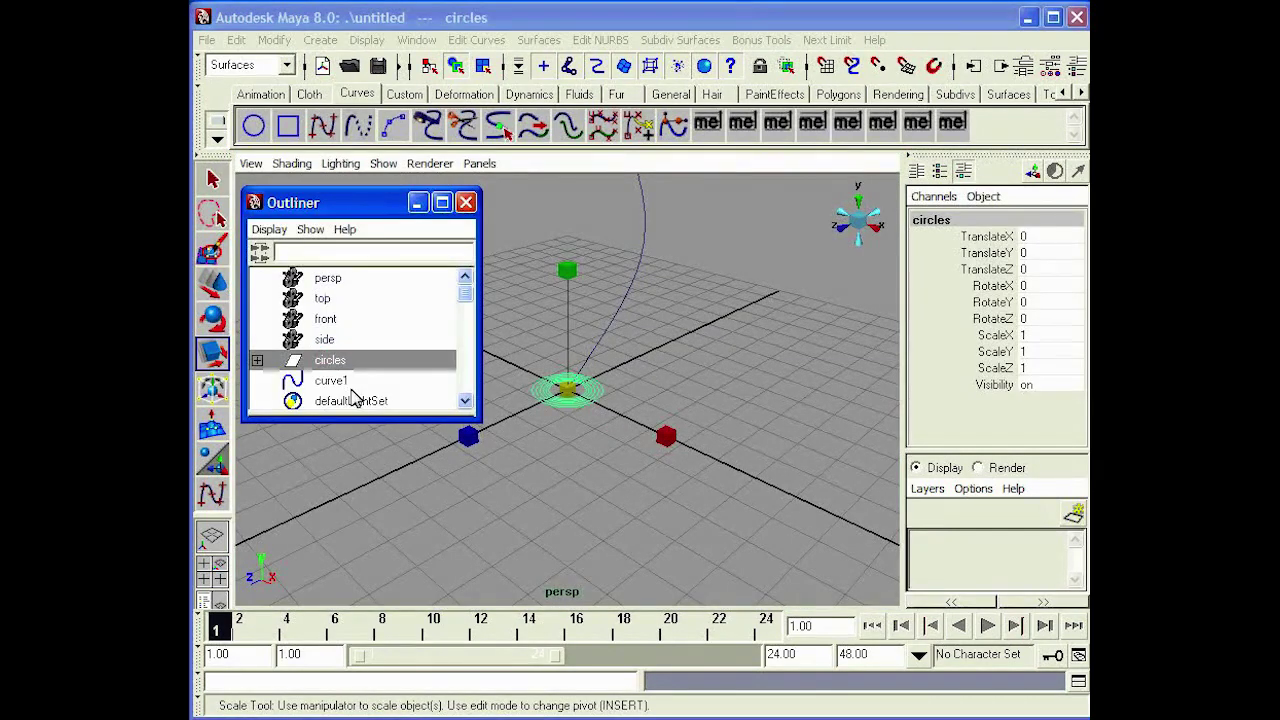
pyautogui.keyDown('ctrl'); pyautogui.click(331, 381); pyautogui.keyUp('ctrl')
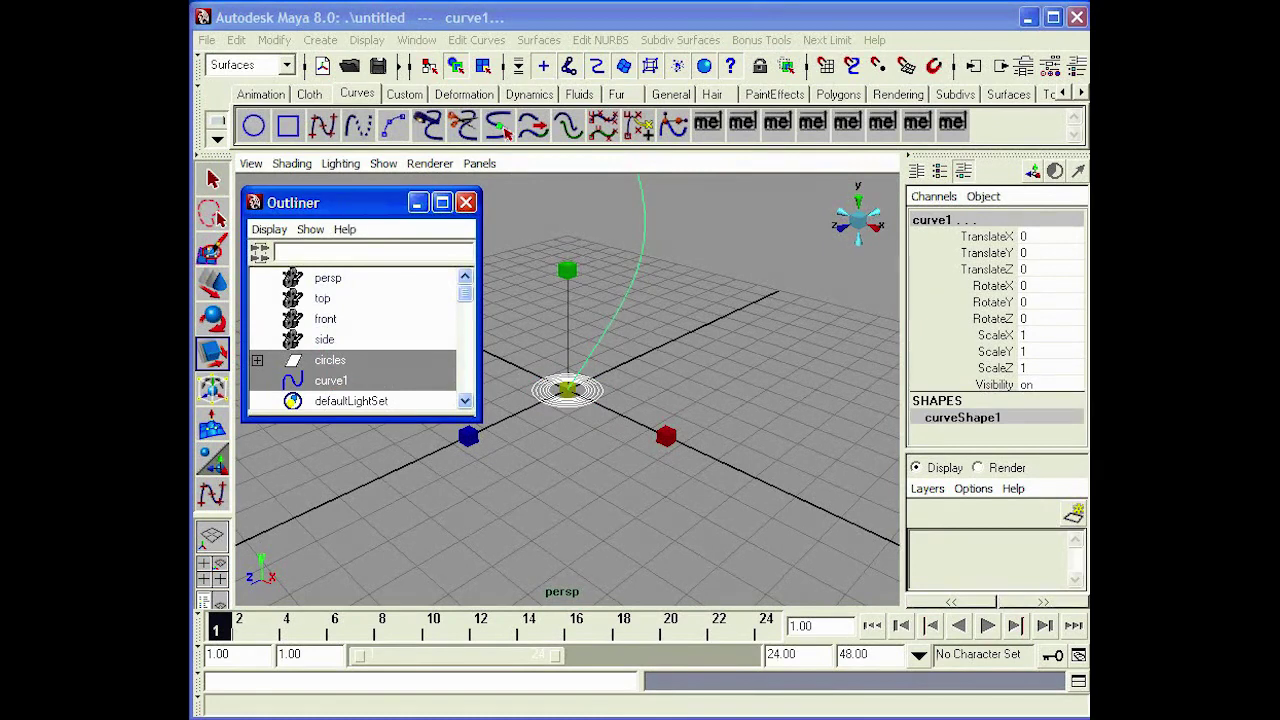
pyautogui.click(466, 202)
pyautogui.click(538, 40)
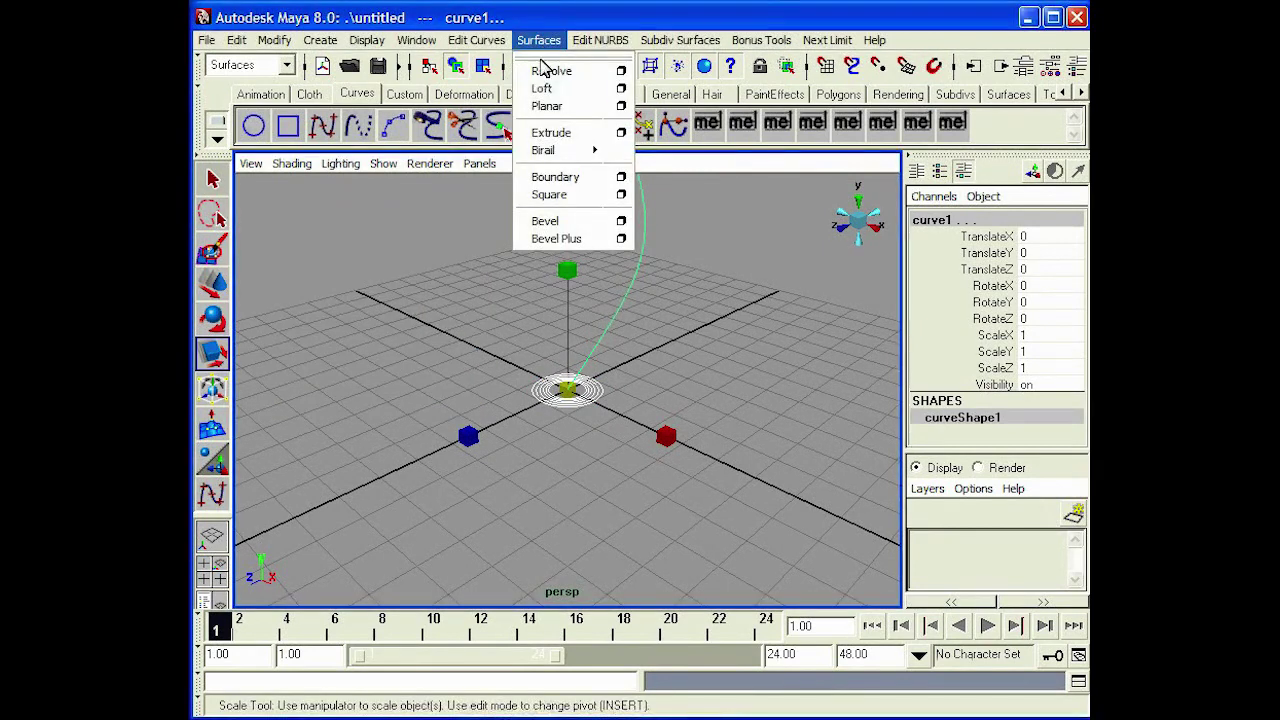
pyautogui.click(561, 136)
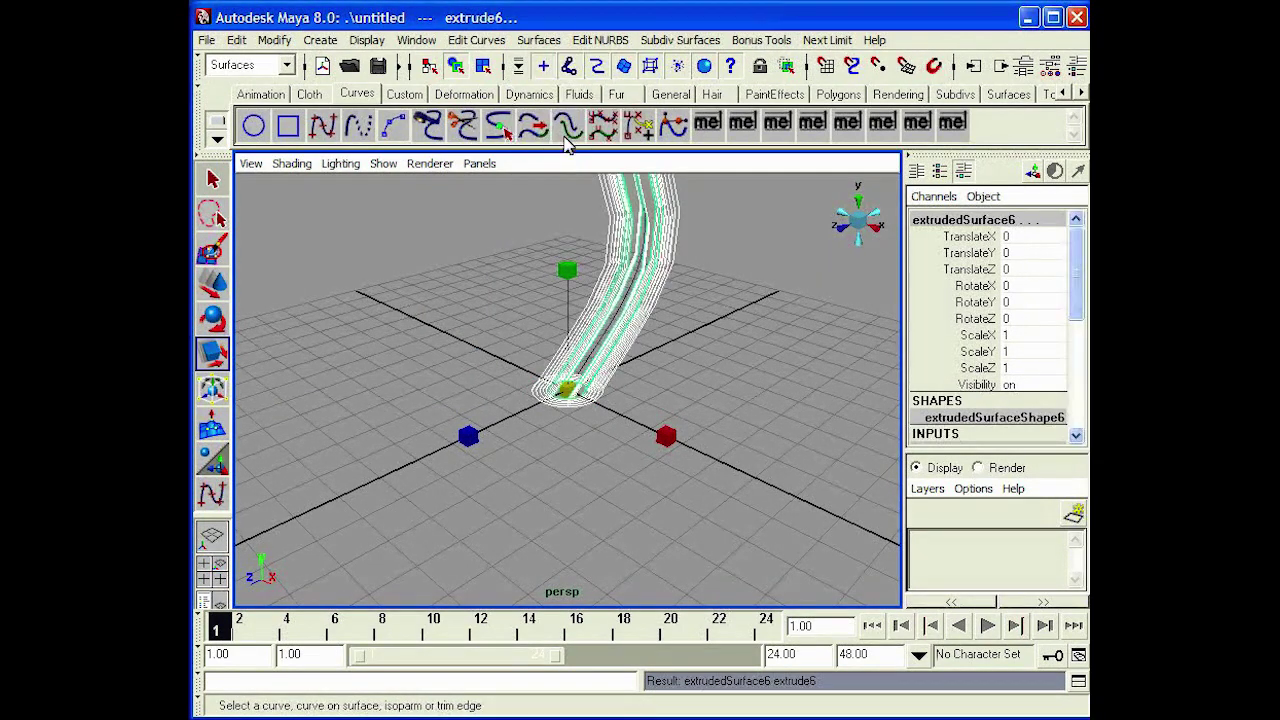
# Examine the nested extruded tubes in wireframe from the base up along the winding path.
pyautogui.scroll(-3, 686, 336)
pyautogui.scroll(5, 687, 346)
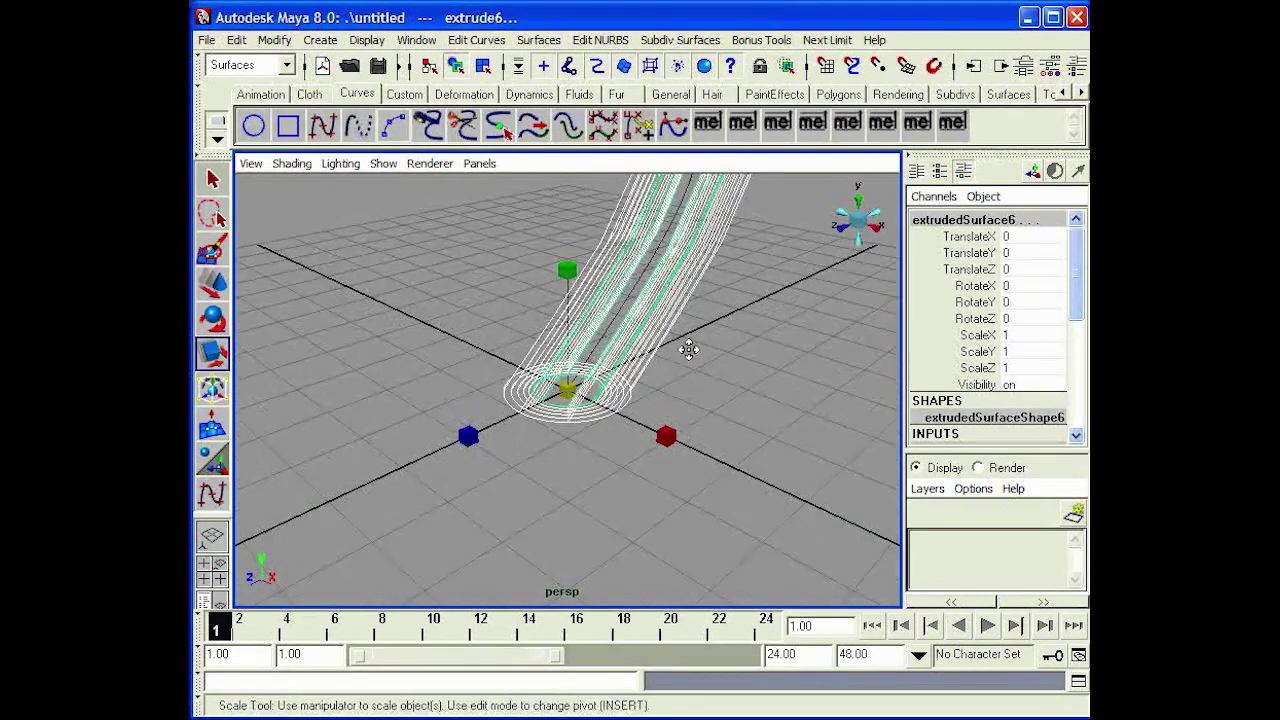
pyautogui.keyDown('alt'); pyautogui.moveTo(687, 346); pyautogui.dragTo(634, 417, button='middle'); pyautogui.keyUp('alt')
pyautogui.keyDown('alt'); pyautogui.moveTo(634, 417); pyautogui.dragTo(657, 428); pyautogui.keyUp('alt')
pyautogui.keyDown('alt'); pyautogui.moveTo(674, 268); pyautogui.dragTo(634, 329, button='right'); pyautogui.keyUp('alt')
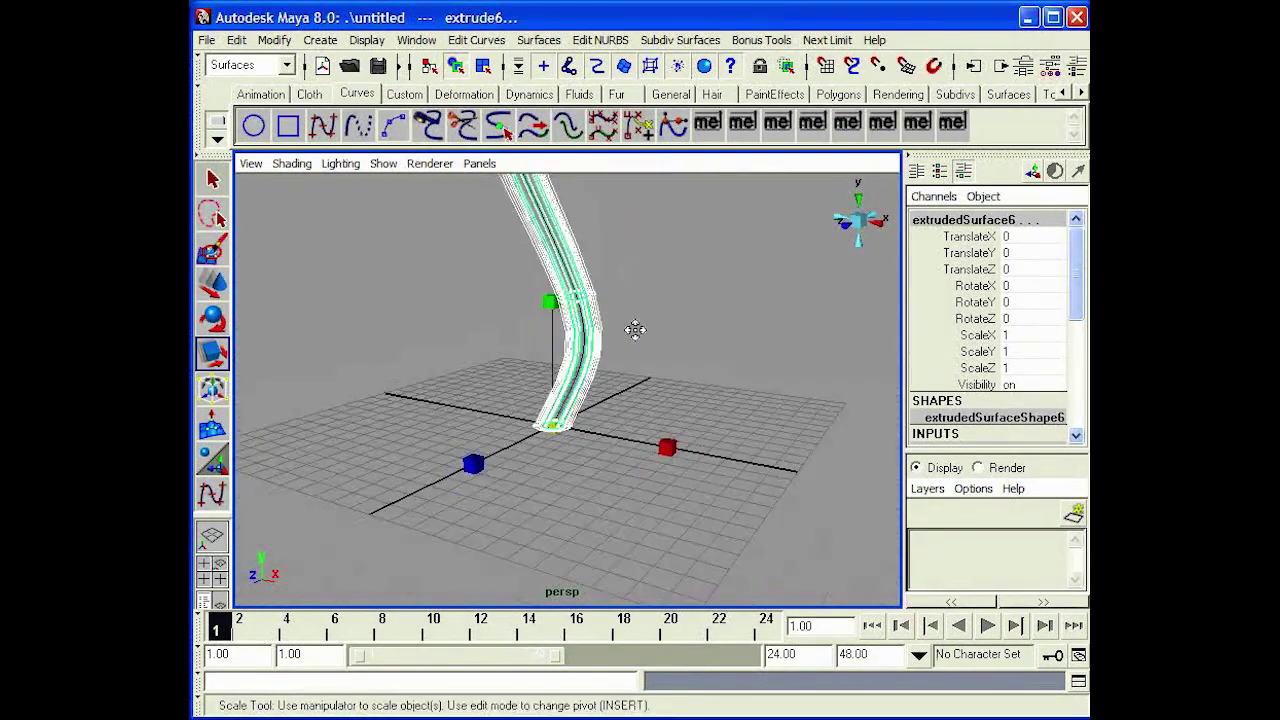
pyautogui.keyDown('alt'); pyautogui.moveTo(634, 329); pyautogui.dragTo(634, 410, button='middle'); pyautogui.keyUp('alt')
pyautogui.keyDown('alt'); pyautogui.moveTo(603, 303); pyautogui.dragTo(533, 327); pyautogui.keyUp('alt')
pyautogui.keyDown('alt'); pyautogui.moveTo(533, 327); pyautogui.dragTo(470, 437, button='middle'); pyautogui.keyUp('alt')
pyautogui.keyDown('alt'); pyautogui.moveTo(543, 371); pyautogui.dragTo(523, 360); pyautogui.keyUp('alt')
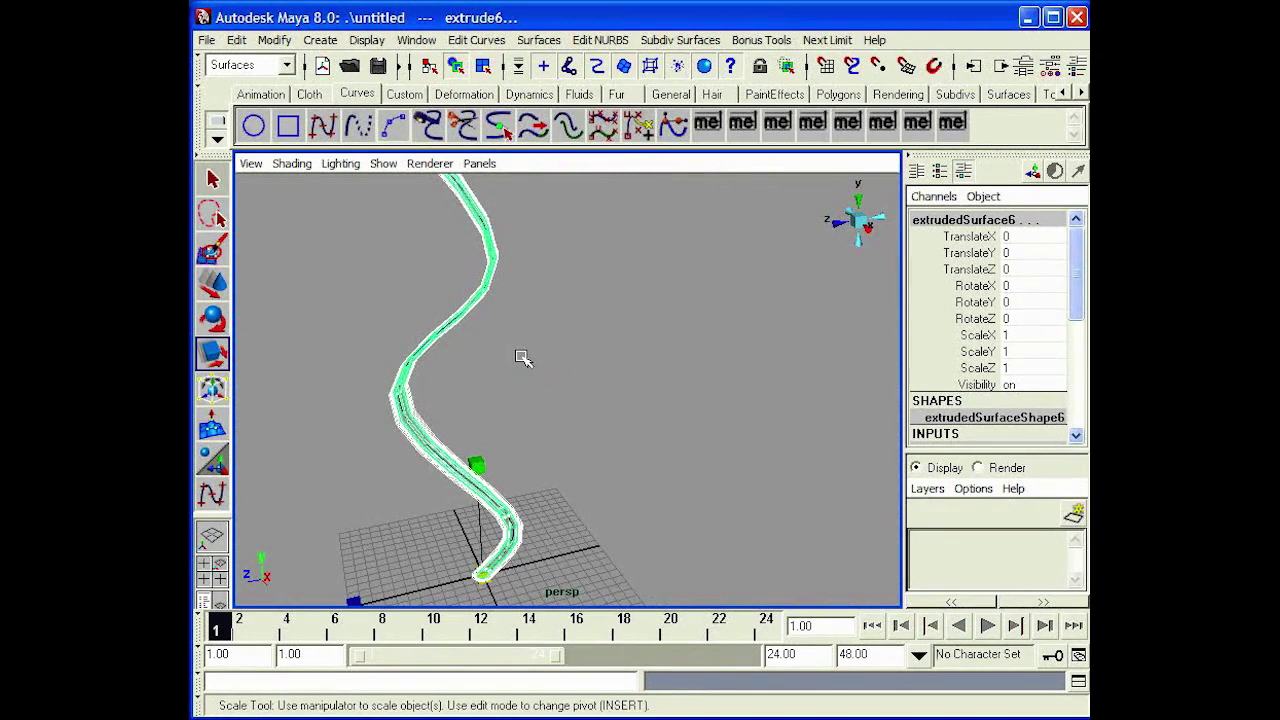
# Display the extruded tubes shaded and inspect their bends up close from several angles.
pyautogui.press('1')
pyautogui.scroll(3, 509, 376)
pyautogui.keyDown('alt'); pyautogui.moveTo(510, 377); pyautogui.dragTo(617, 290, button='right'); pyautogui.keyUp('alt')
pyautogui.press('r')
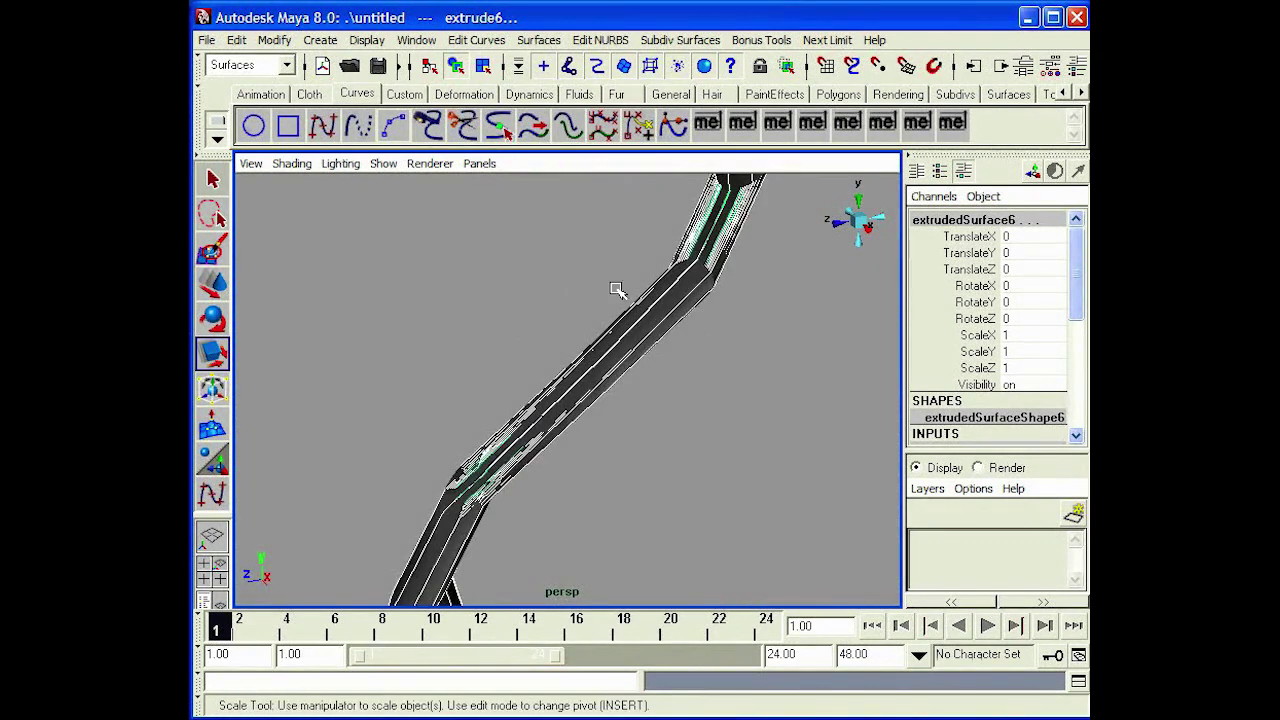
pyautogui.keyDown('alt'); pyautogui.moveTo(583, 371); pyautogui.dragTo(591, 371); pyautogui.keyUp('alt')
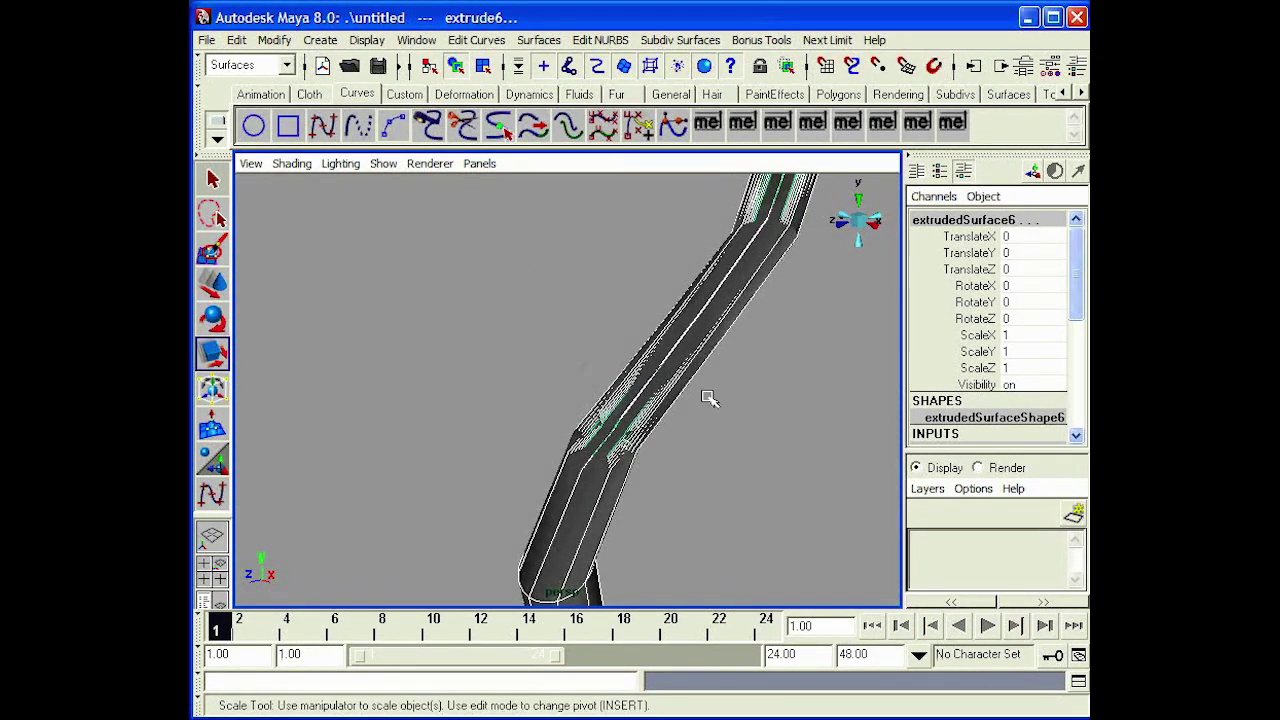
pyautogui.keyDown('alt'); pyautogui.moveTo(729, 354); pyautogui.dragTo(549, 429); pyautogui.keyUp('alt')
pyautogui.scroll(3, 542, 422)
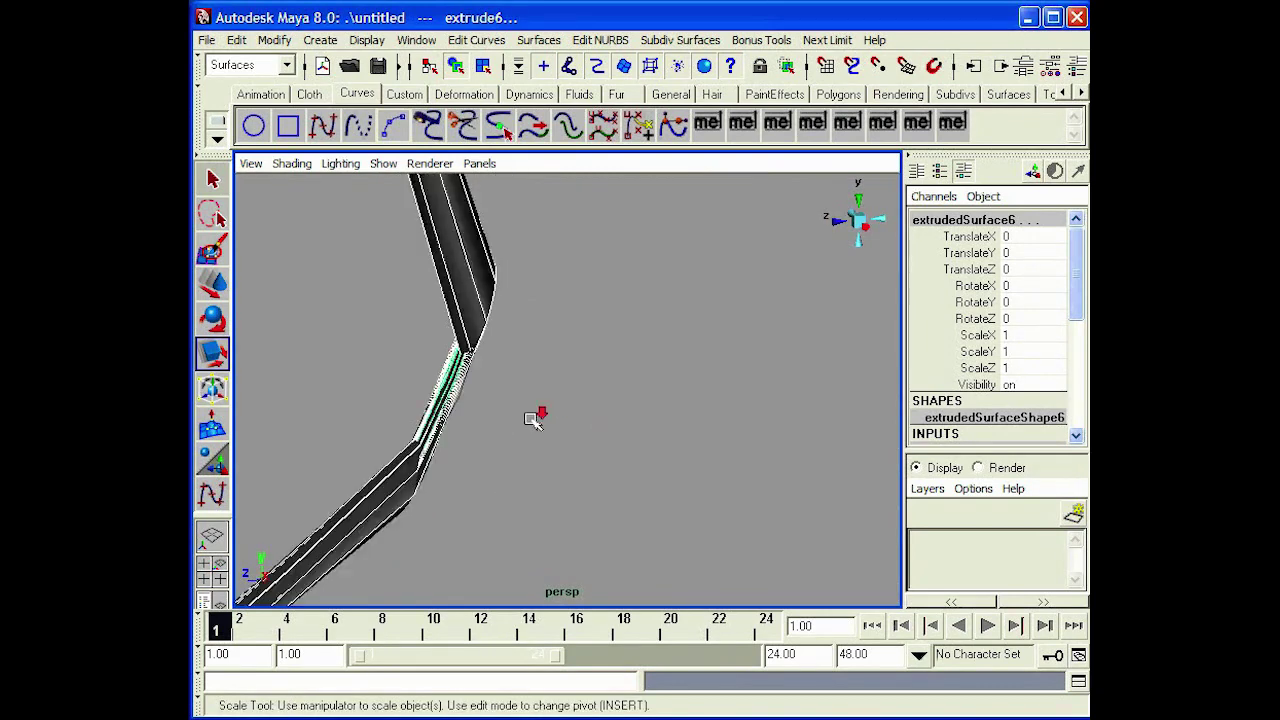
pyautogui.keyDown('alt'); pyautogui.moveTo(534, 390); pyautogui.dragTo(598, 369, button='middle'); pyautogui.keyUp('alt')
pyautogui.scroll(-3, 598, 369)
pyautogui.keyDown('alt'); pyautogui.moveTo(694, 391); pyautogui.dragTo(609, 424); pyautogui.keyUp('alt')
pyautogui.keyDown('alt'); pyautogui.moveTo(608, 422); pyautogui.dragTo(564, 332, button='middle'); pyautogui.keyUp('alt')
# Open the Outliner, enlarge it to list all six extruded surfaces, and select extrudedSurface1.
pyautogui.hotkey('shift', 'o')
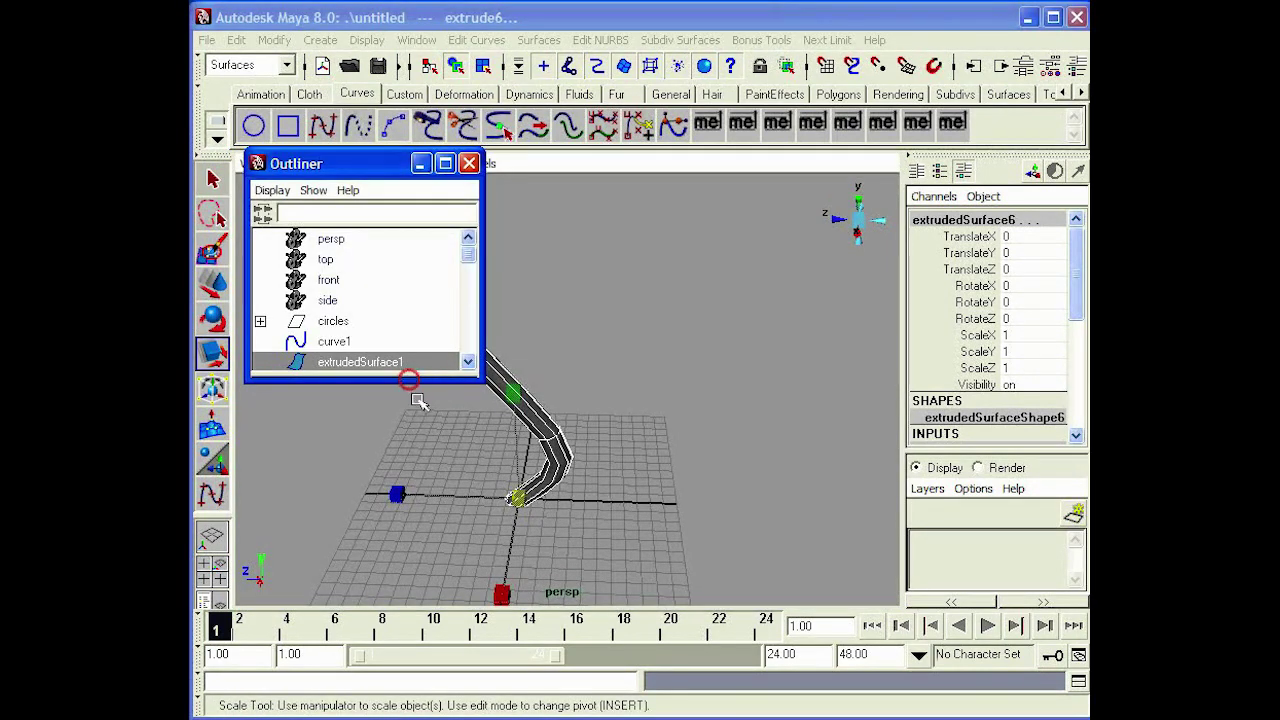
pyautogui.moveTo(410, 386); pyautogui.dragTo(421, 562)
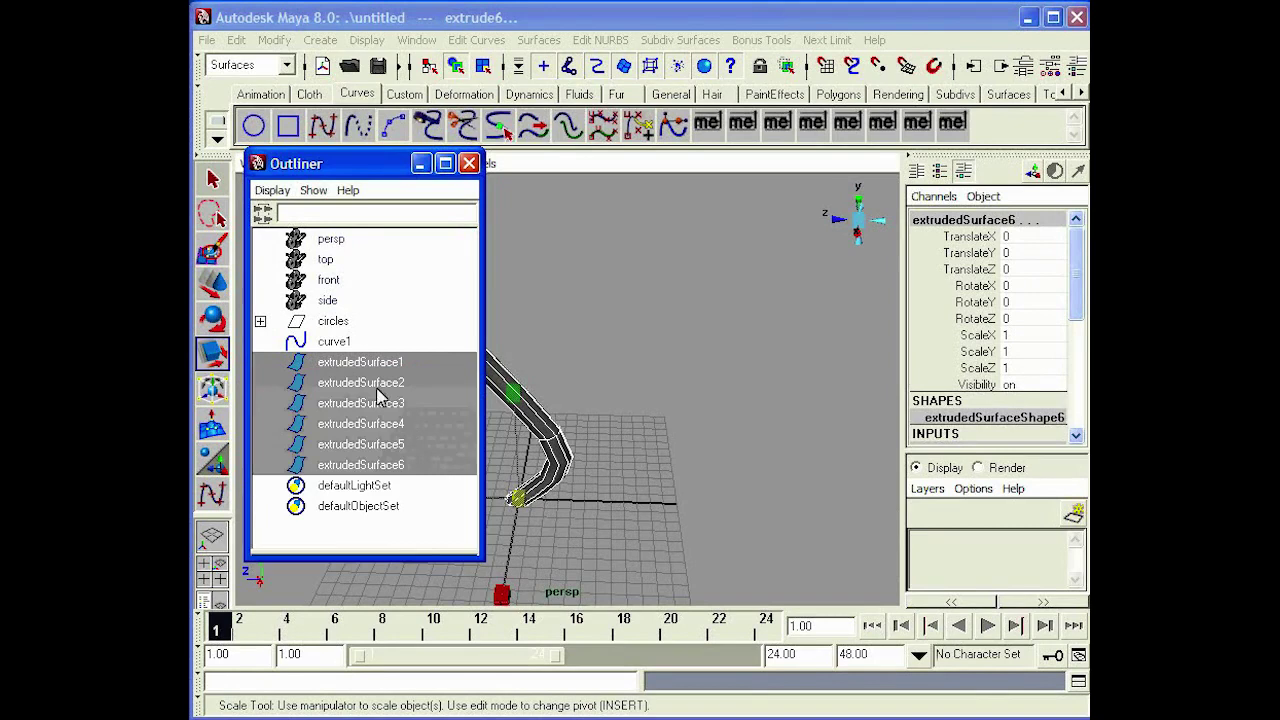
pyautogui.click(354, 363)
pyautogui.moveTo(358, 165); pyautogui.dragTo(319, 130)
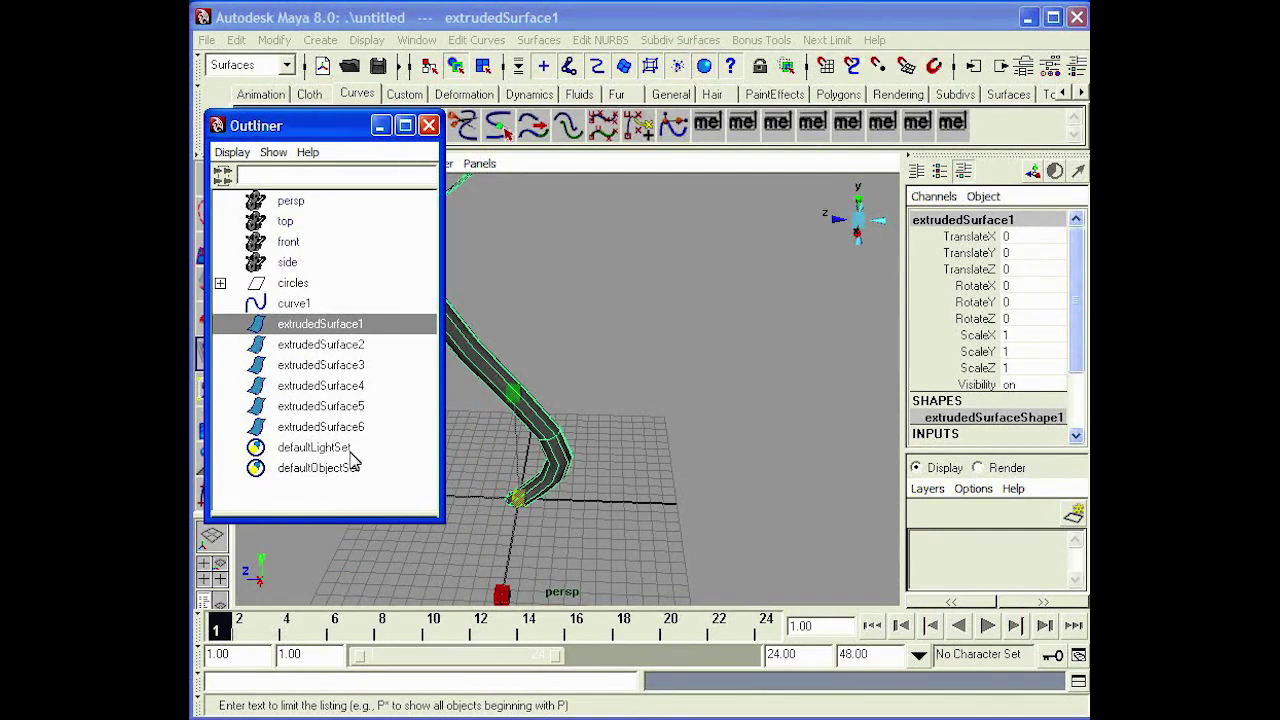
# Try running the extrudeL; script on extrudedSurface1, first as a typed command and again from its stored shortcut.
pyautogui.click(392, 681)
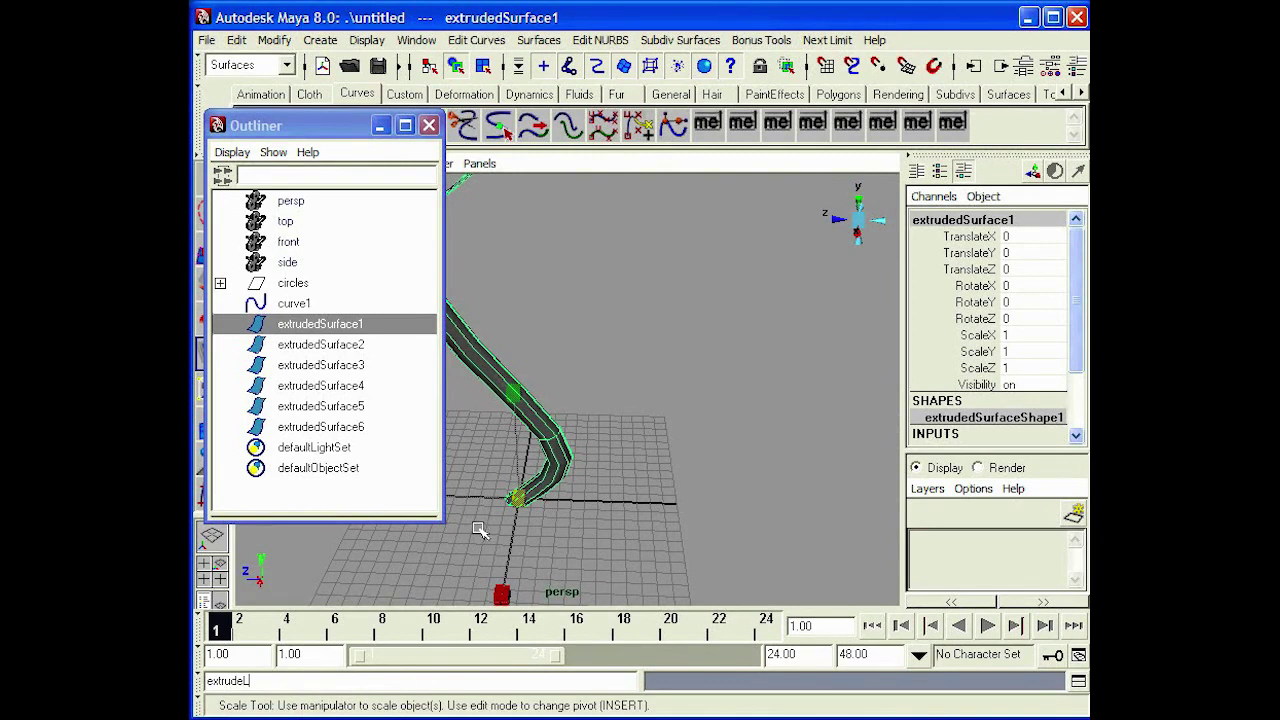
pyautogui.write('extrudeL;')
pyautogui.press('Return')
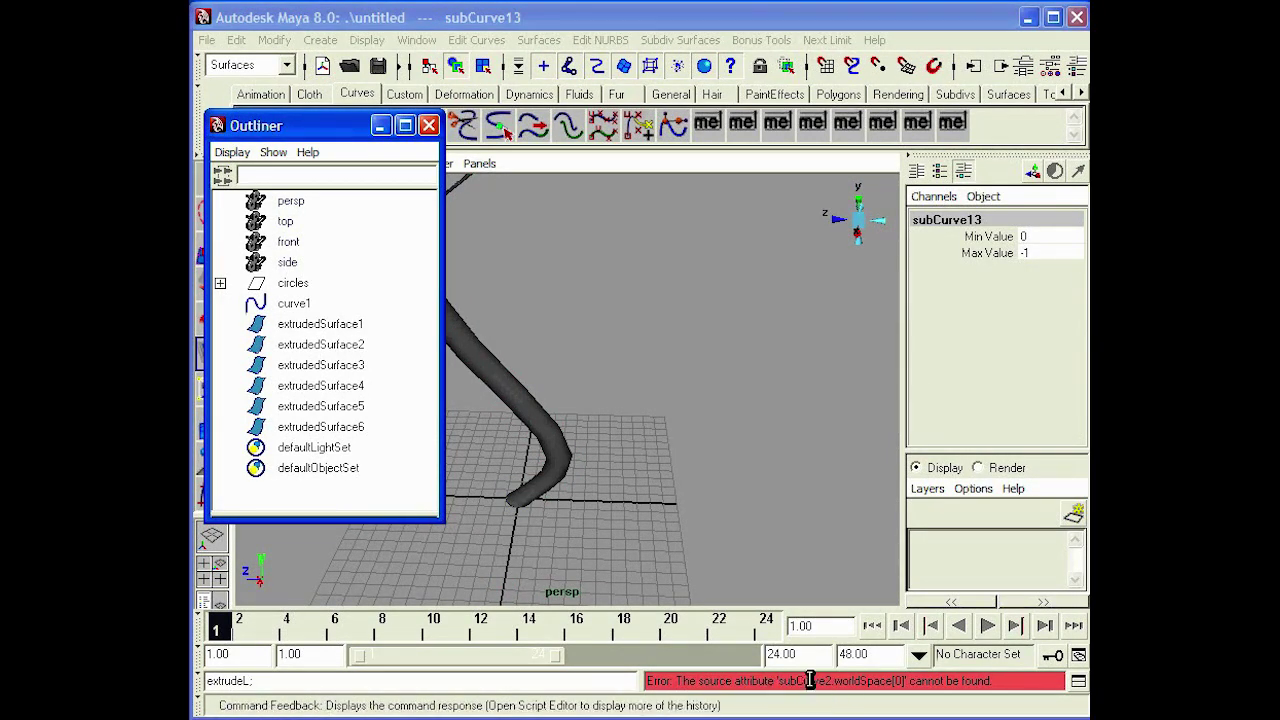
pyautogui.click(503, 387)
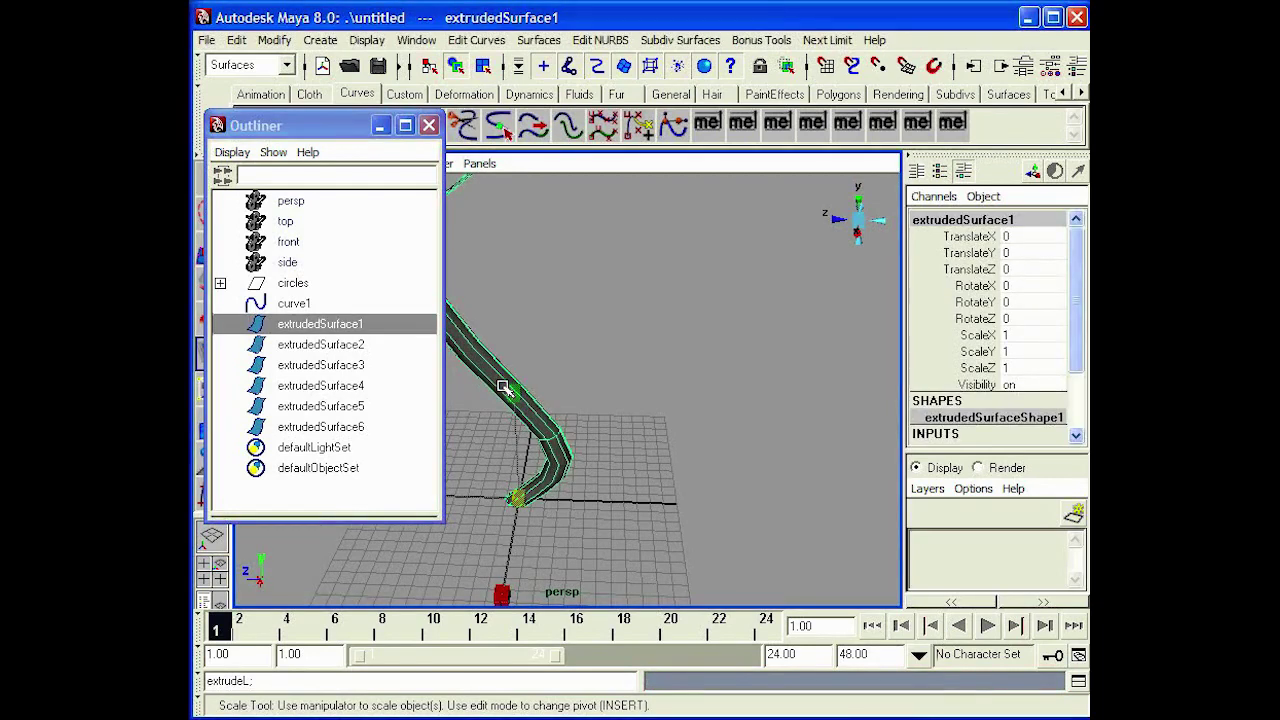
pyautogui.click(810, 122)
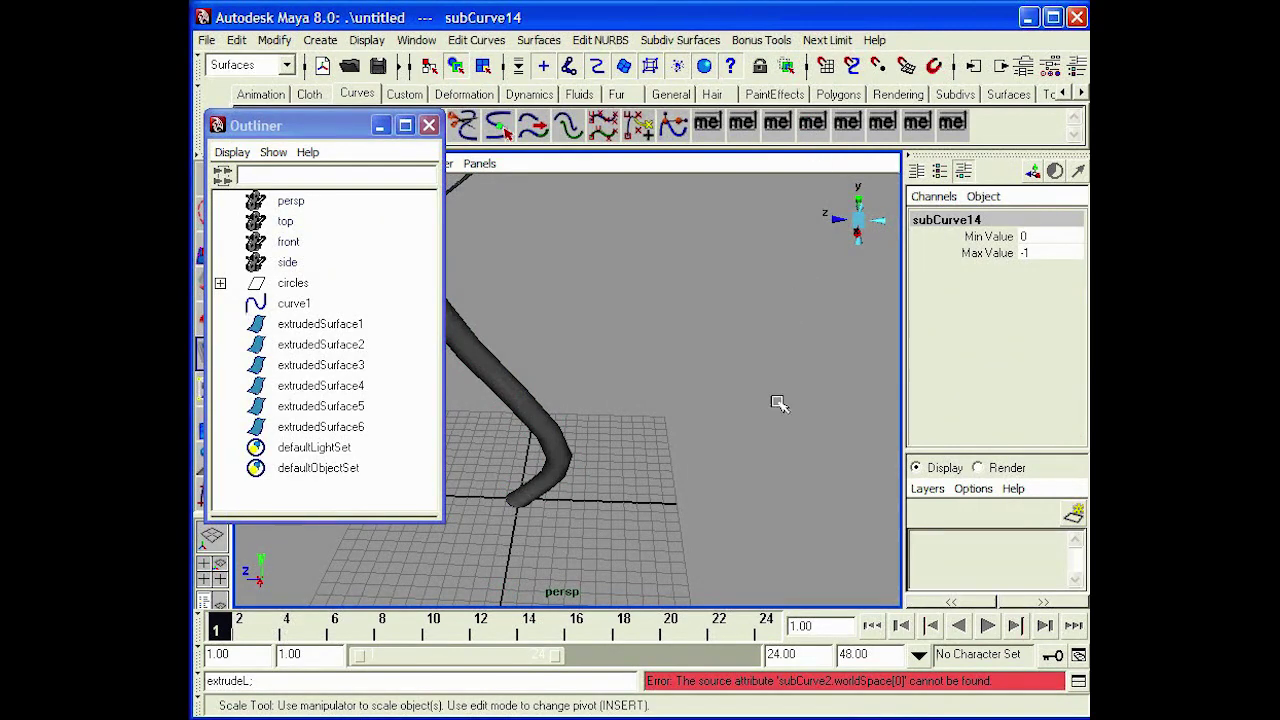
# Delete extrudedSurface1 through extrudedSurface6, keeping the circles group and curve1.
pyautogui.keyDown('alt'); pyautogui.moveTo(551, 447); pyautogui.dragTo(711, 416, button='right'); pyautogui.keyUp('alt')
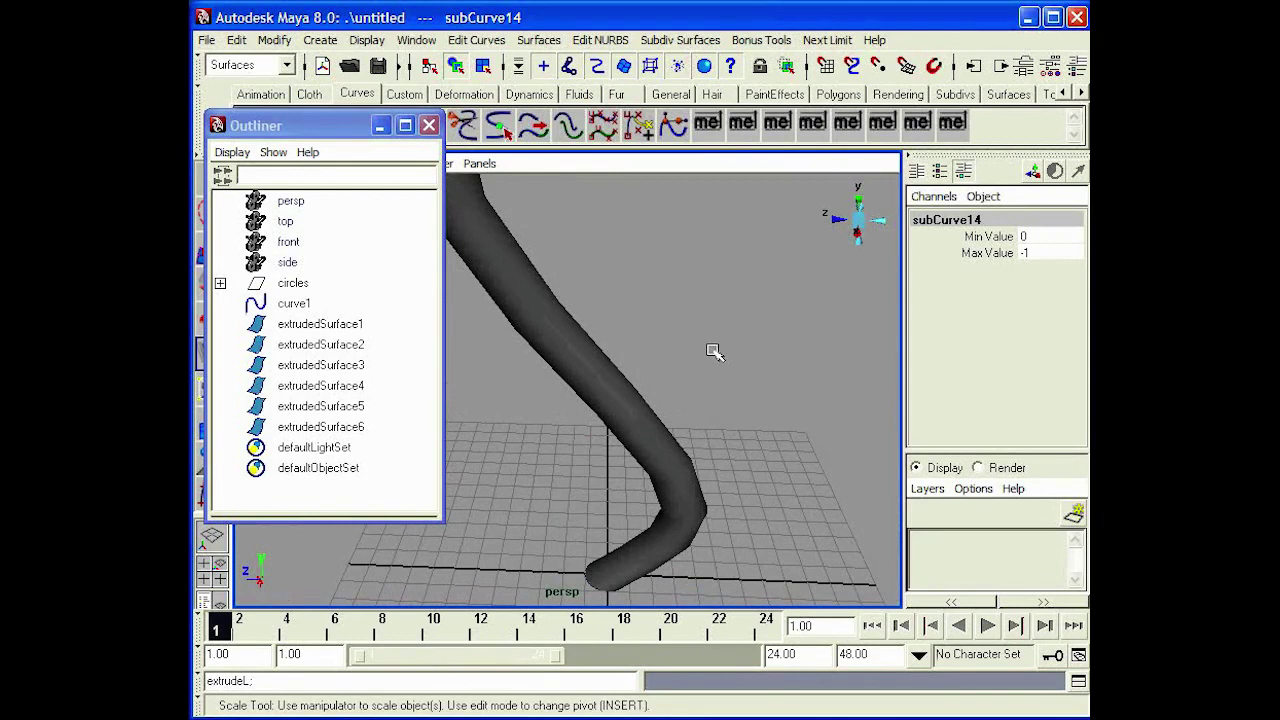
pyautogui.moveTo(571, 400); pyautogui.dragTo(695, 412)
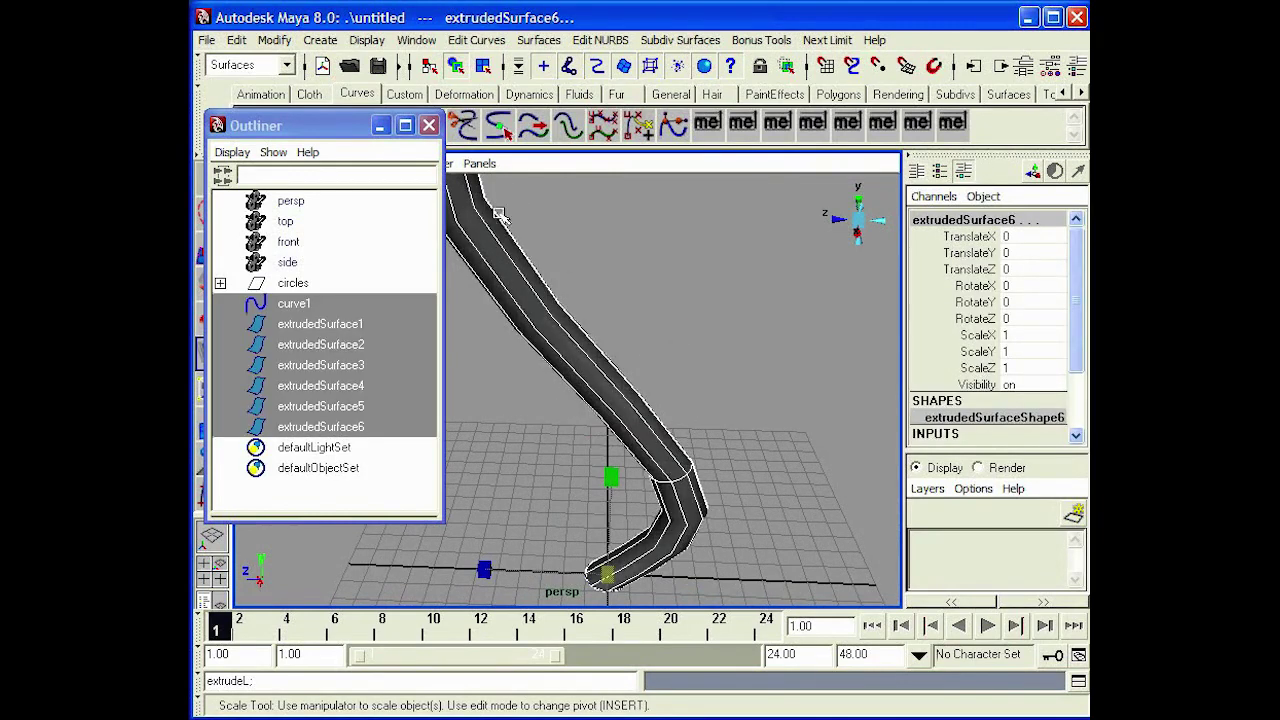
pyautogui.click(328, 325)
pyautogui.keyDown('shift'); pyautogui.click(335, 424); pyautogui.keyUp('shift')
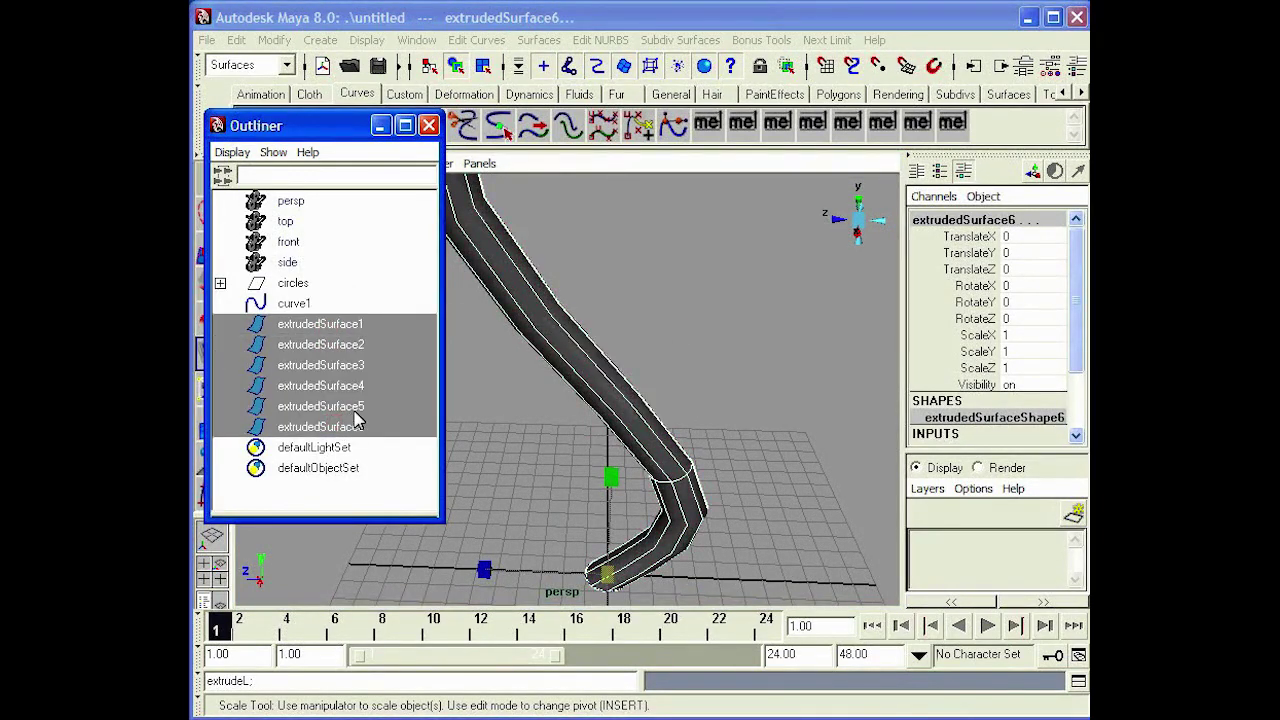
pyautogui.press('Delete')
# Extrude the circles group along curve1 as NURBS tubes with the curve range set to Complete.
pyautogui.click(288, 285)
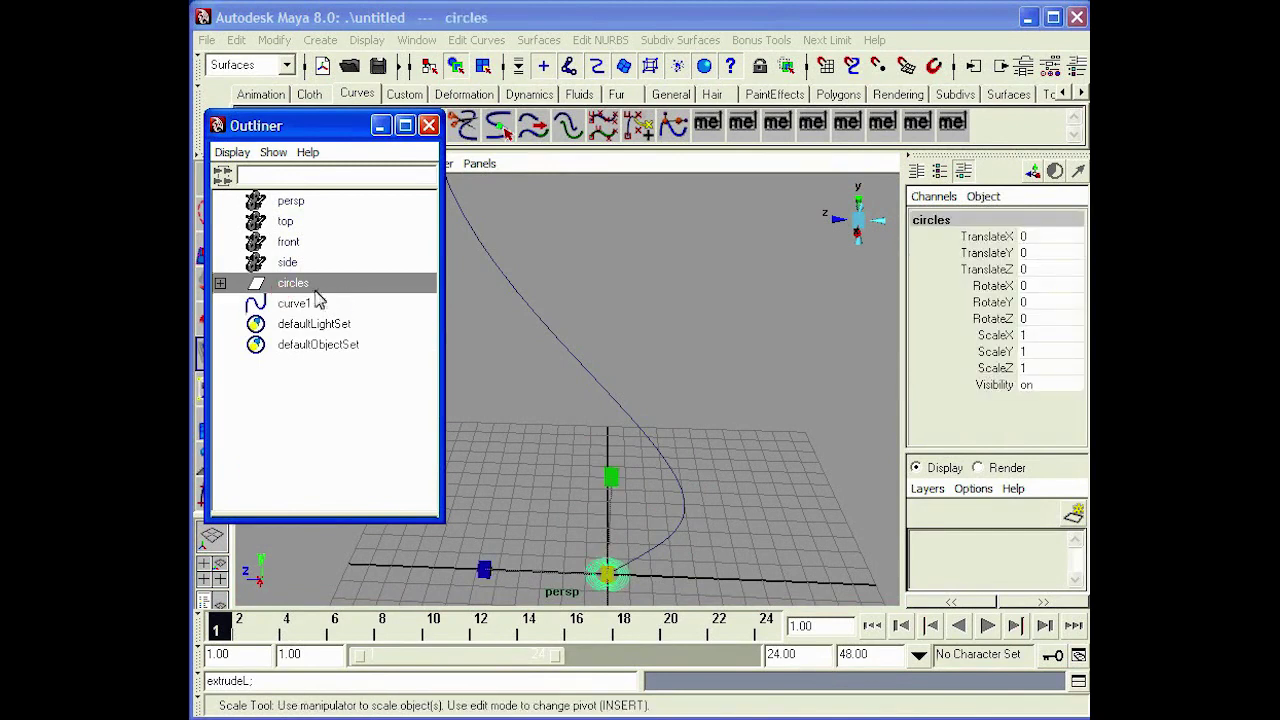
pyautogui.keyDown('shift'); pyautogui.click(295, 308); pyautogui.keyUp('shift')
pyautogui.click(538, 40)
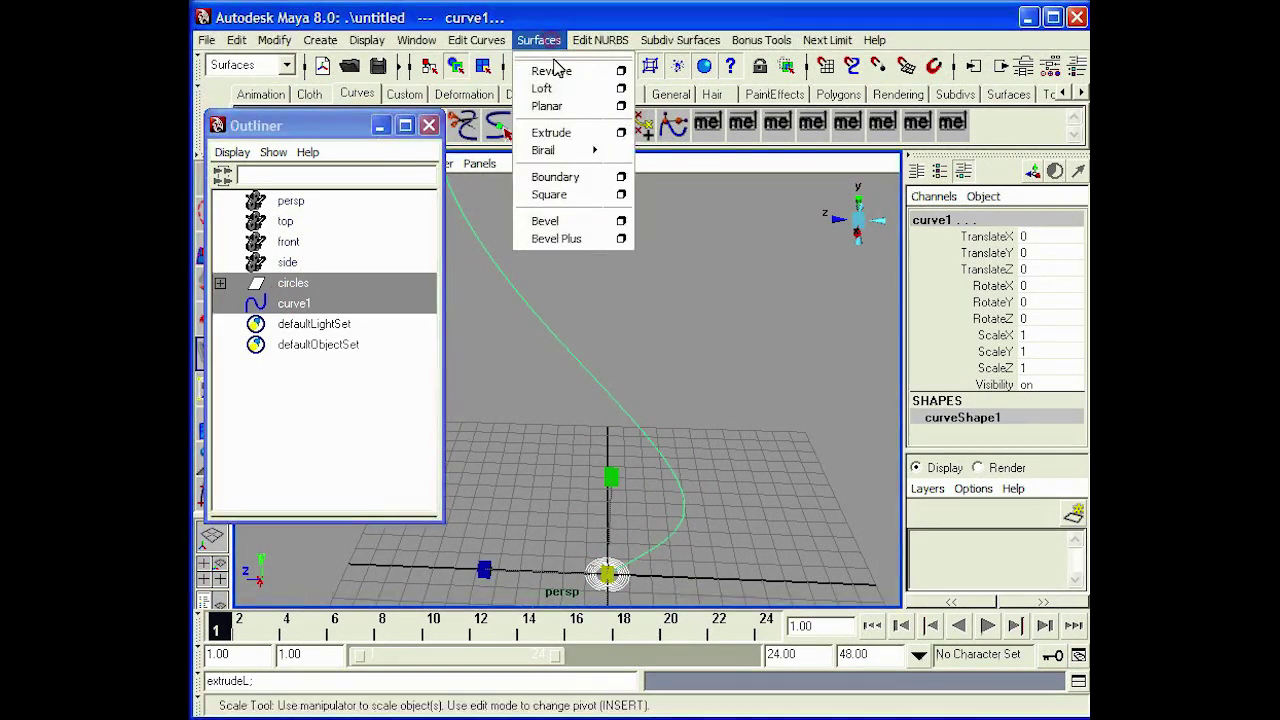
pyautogui.click(621, 132)
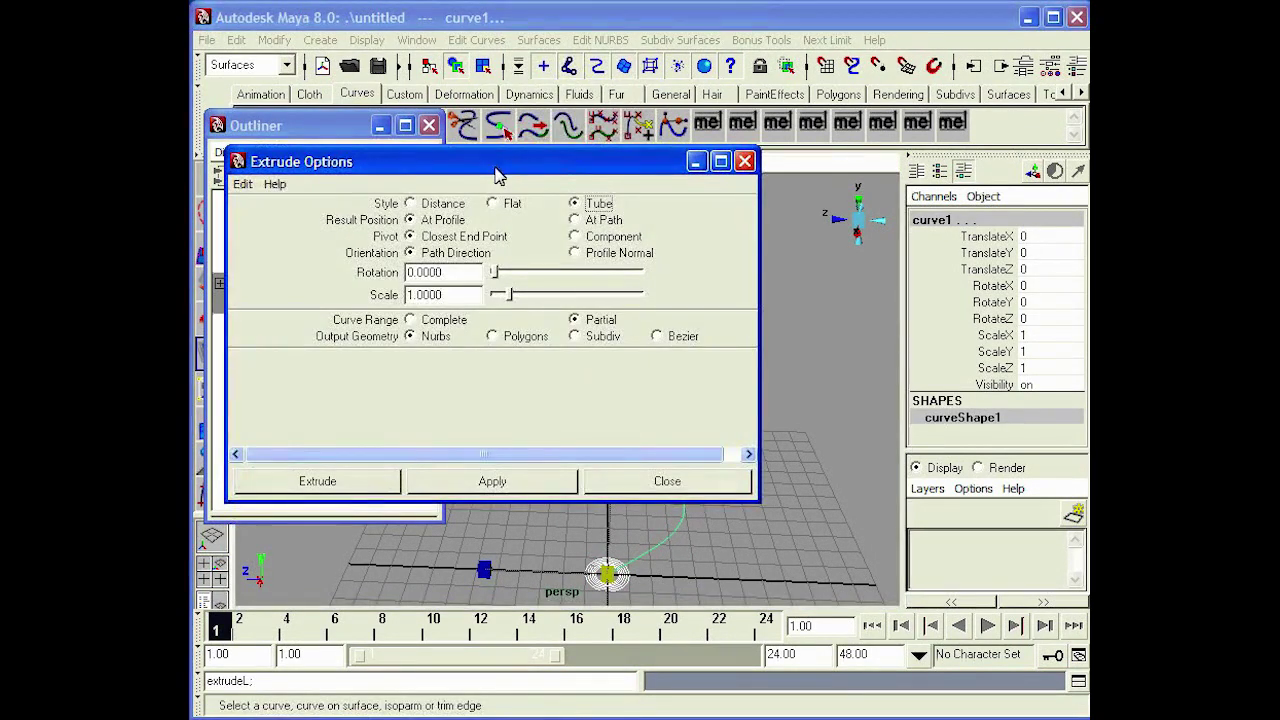
pyautogui.moveTo(496, 164); pyautogui.dragTo(612, 163)
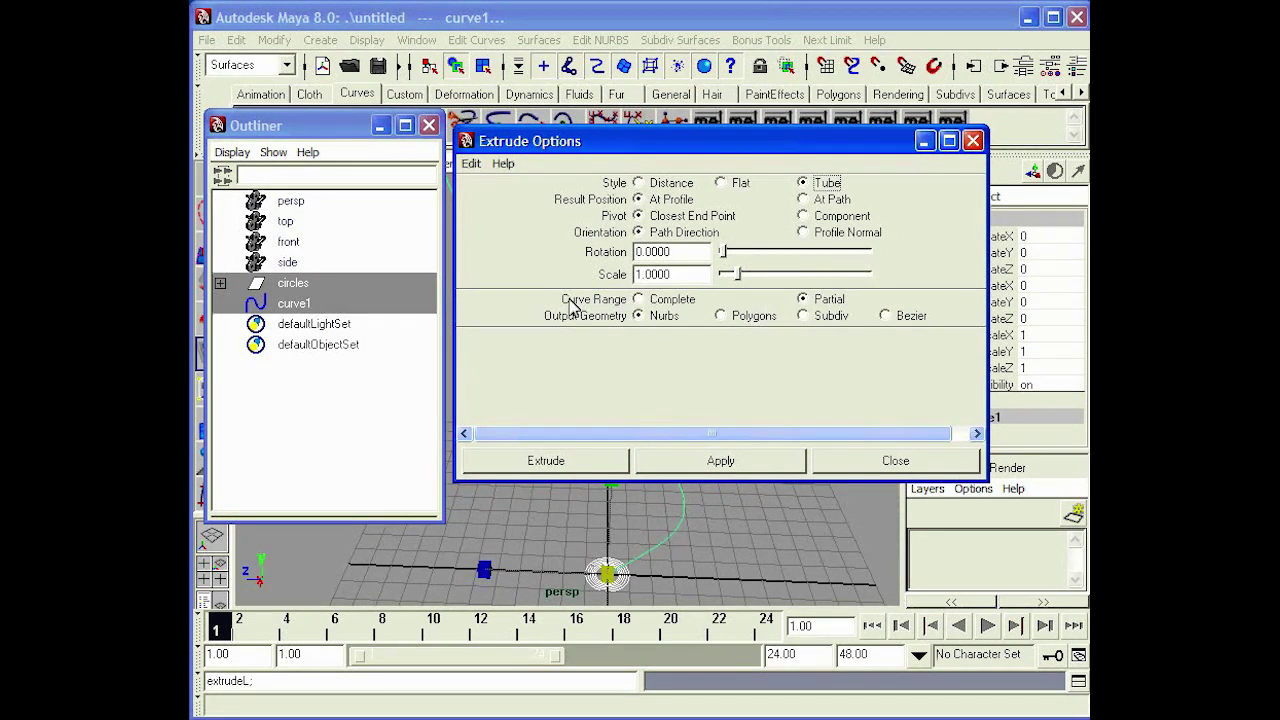
pyautogui.click(640, 300)
pyautogui.click(559, 470)
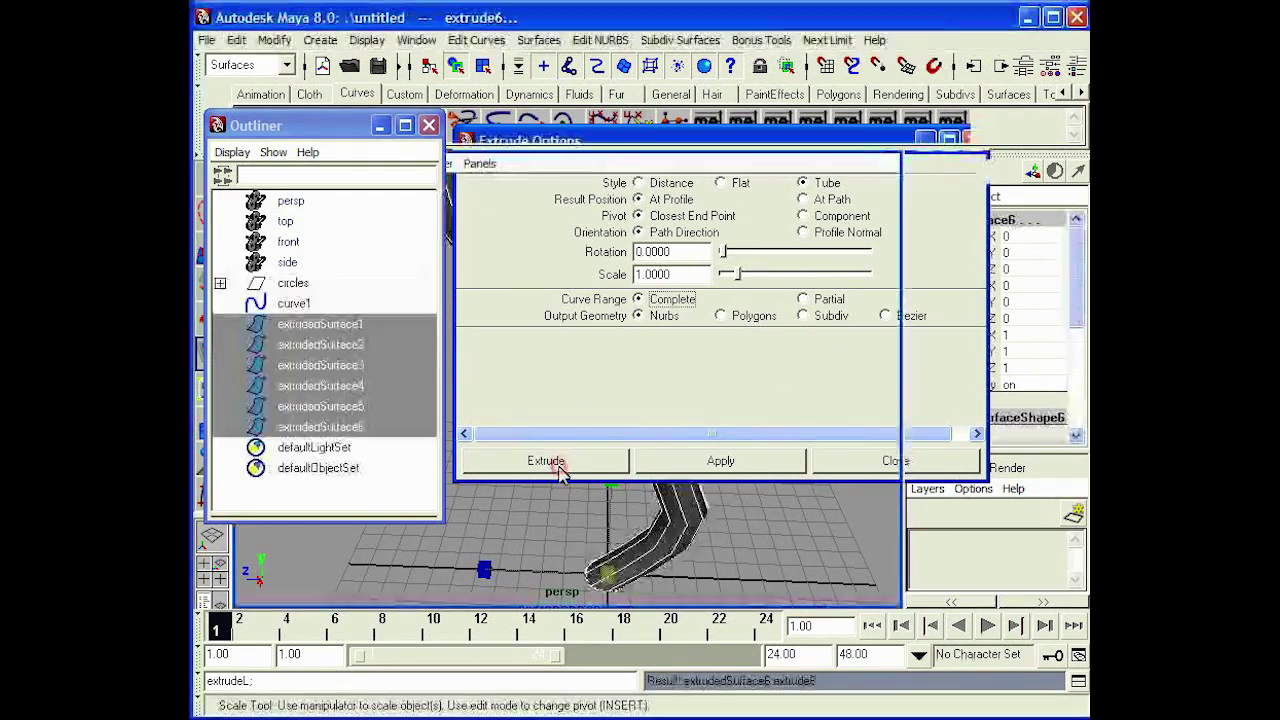
# Run the extrudeL; script on extrudedSurface1.
pyautogui.keyDown('alt'); pyautogui.moveTo(628, 450); pyautogui.dragTo(554, 360, button='right'); pyautogui.keyUp('alt')
pyautogui.keyDown('alt'); pyautogui.moveTo(554, 360); pyautogui.dragTo(578, 401, button='middle'); pyautogui.keyUp('alt')
pyautogui.keyDown('alt'); pyautogui.moveTo(578, 401); pyautogui.dragTo(590, 401, button='right'); pyautogui.keyUp('alt')
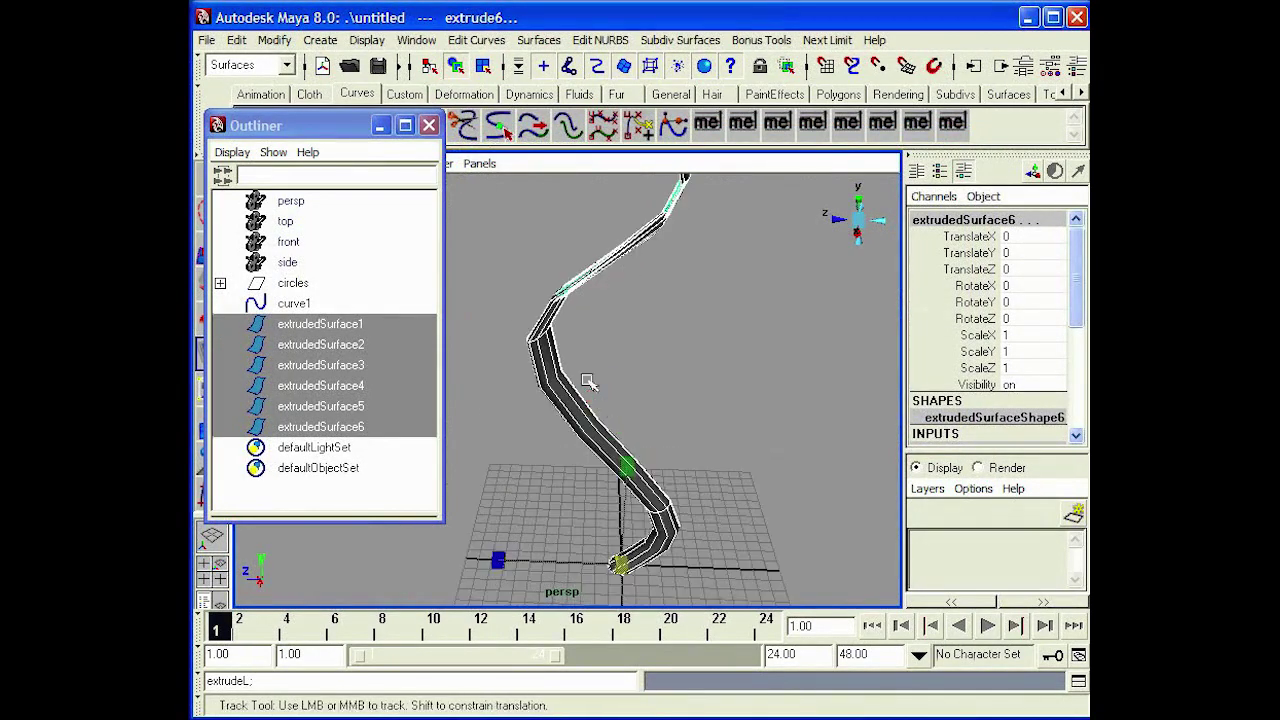
pyautogui.keyDown('alt'); pyautogui.moveTo(586, 380); pyautogui.dragTo(570, 357, button='middle'); pyautogui.keyUp('alt')
pyautogui.click(326, 326)
pyautogui.click(370, 681)
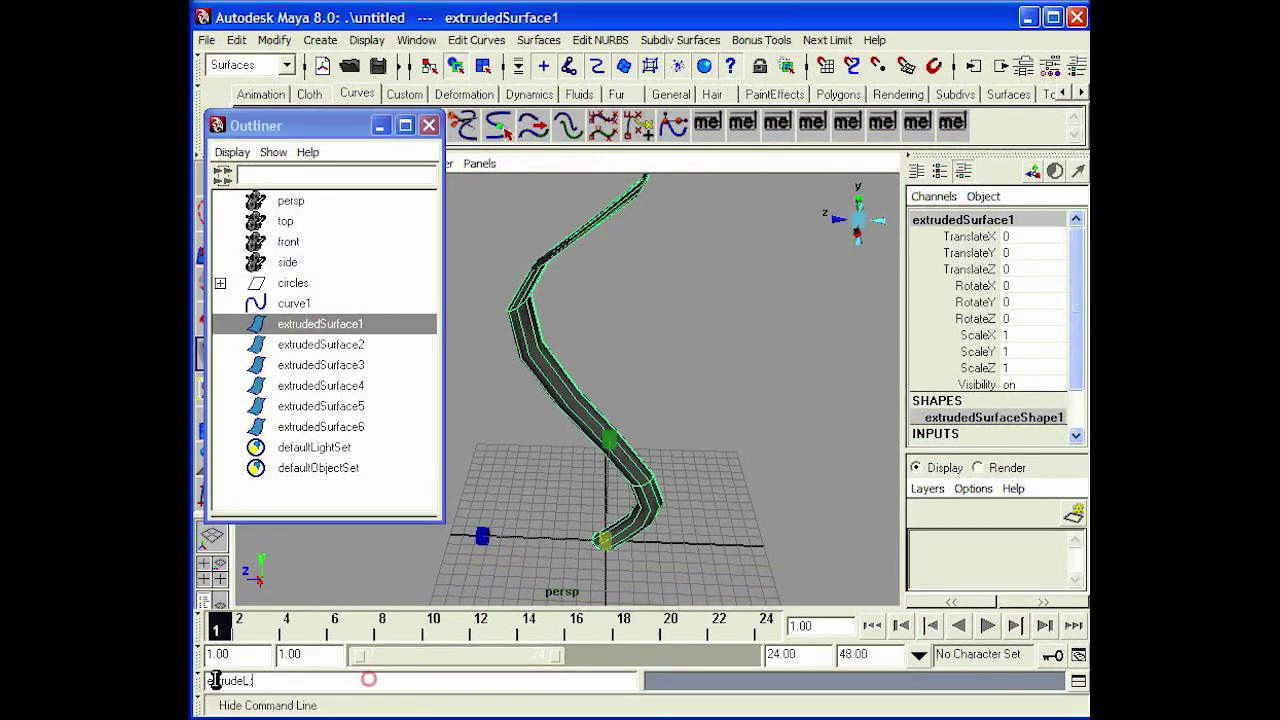
pyautogui.write('extrude1;')
pyautogui.press('Return')
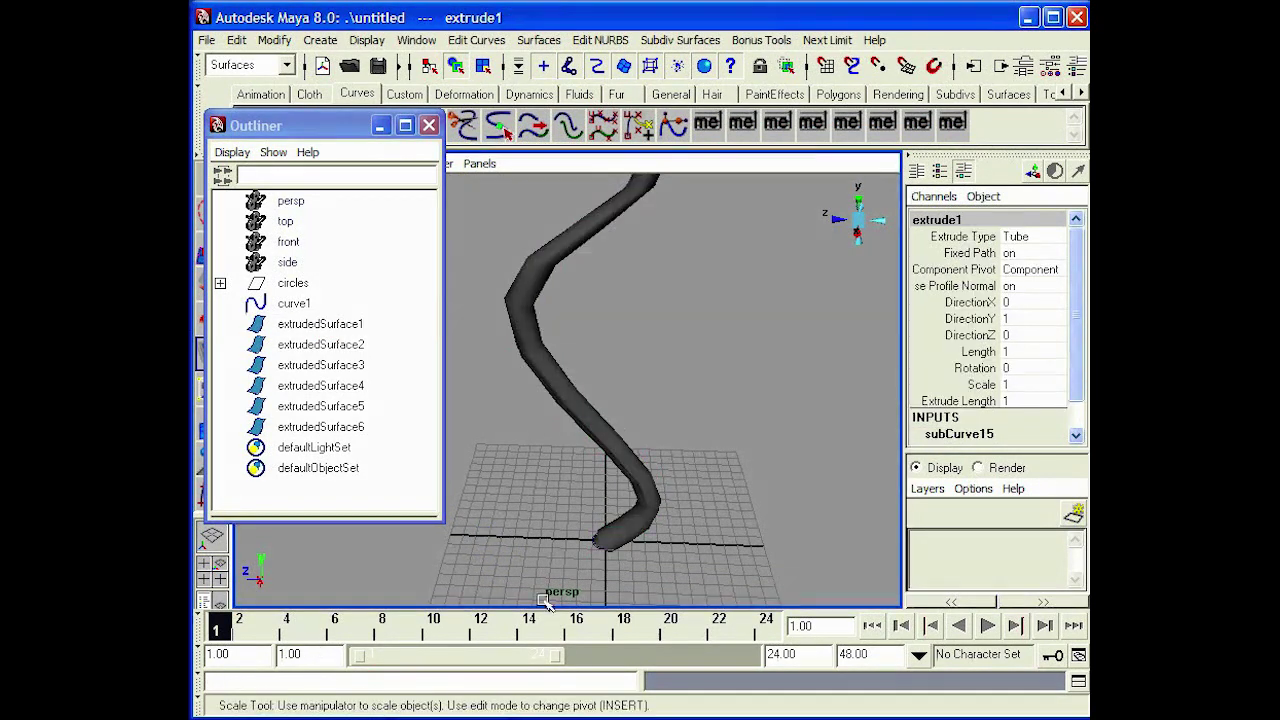
# Run the extrudeL; script on extrudedSurface2 and on extrudedSurface3 individually.
pyautogui.click(320, 344)
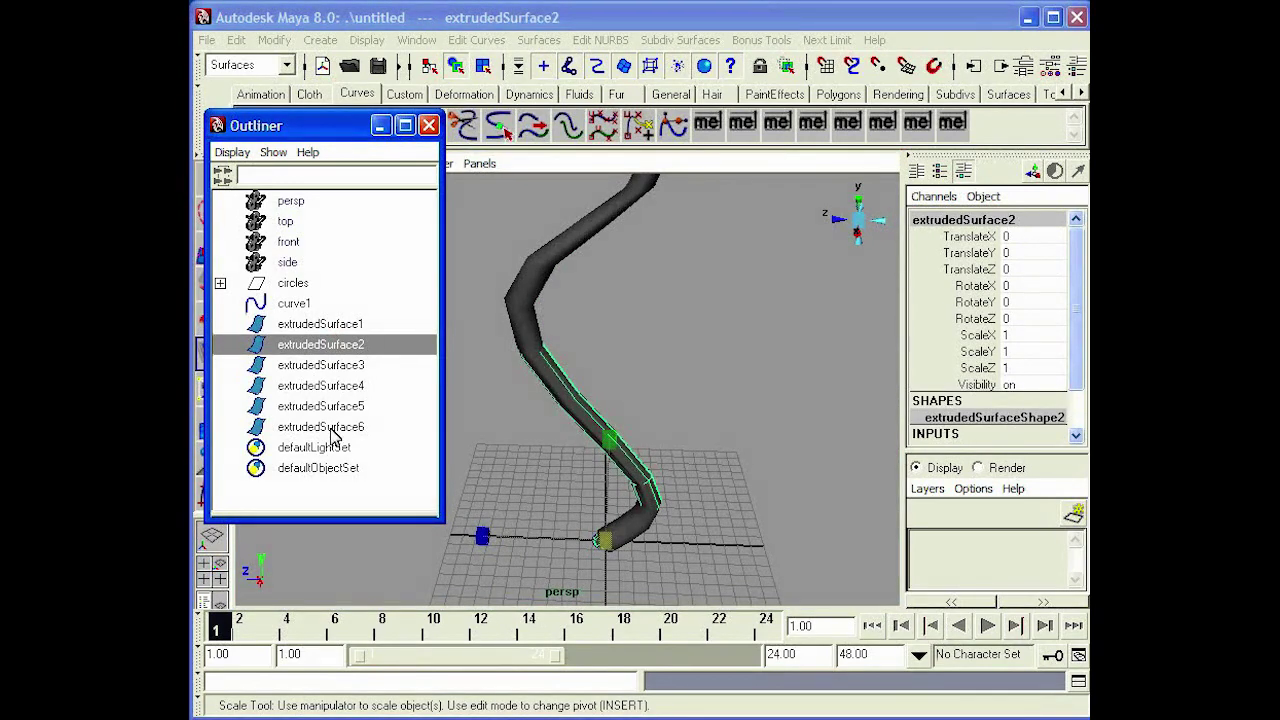
pyautogui.click(326, 680)
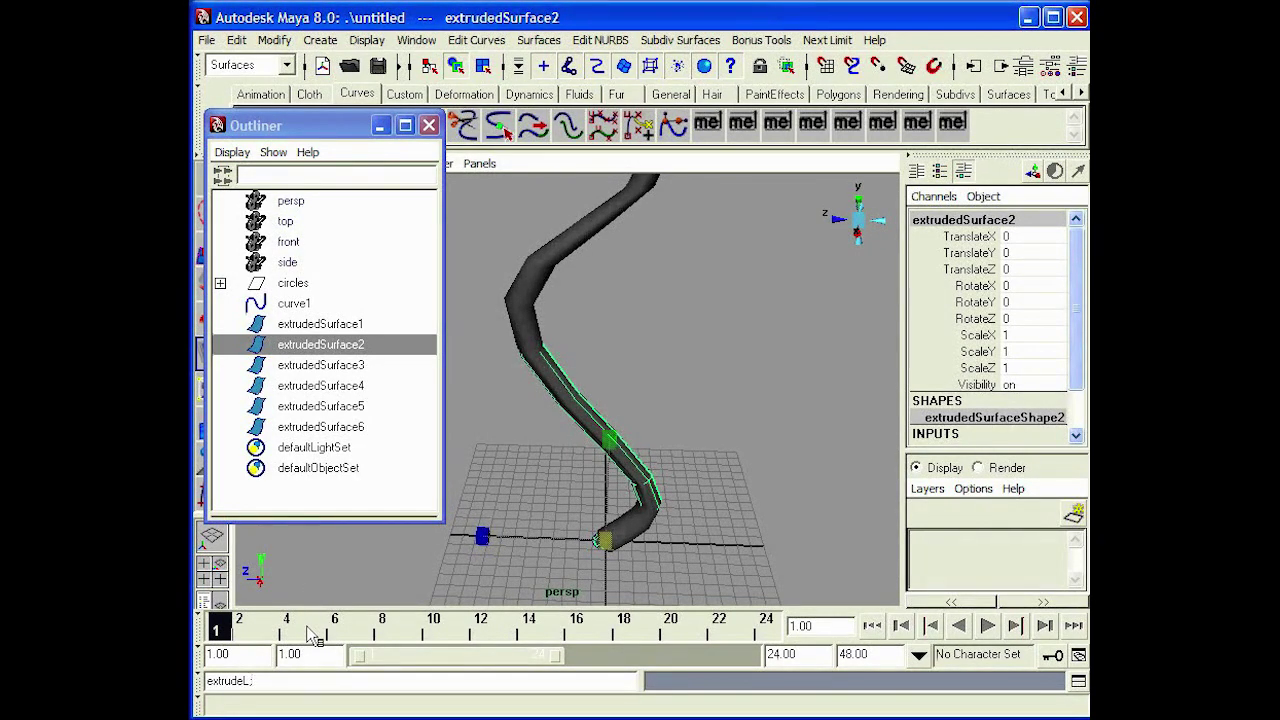
pyautogui.press('Return')
pyautogui.click(322, 364)
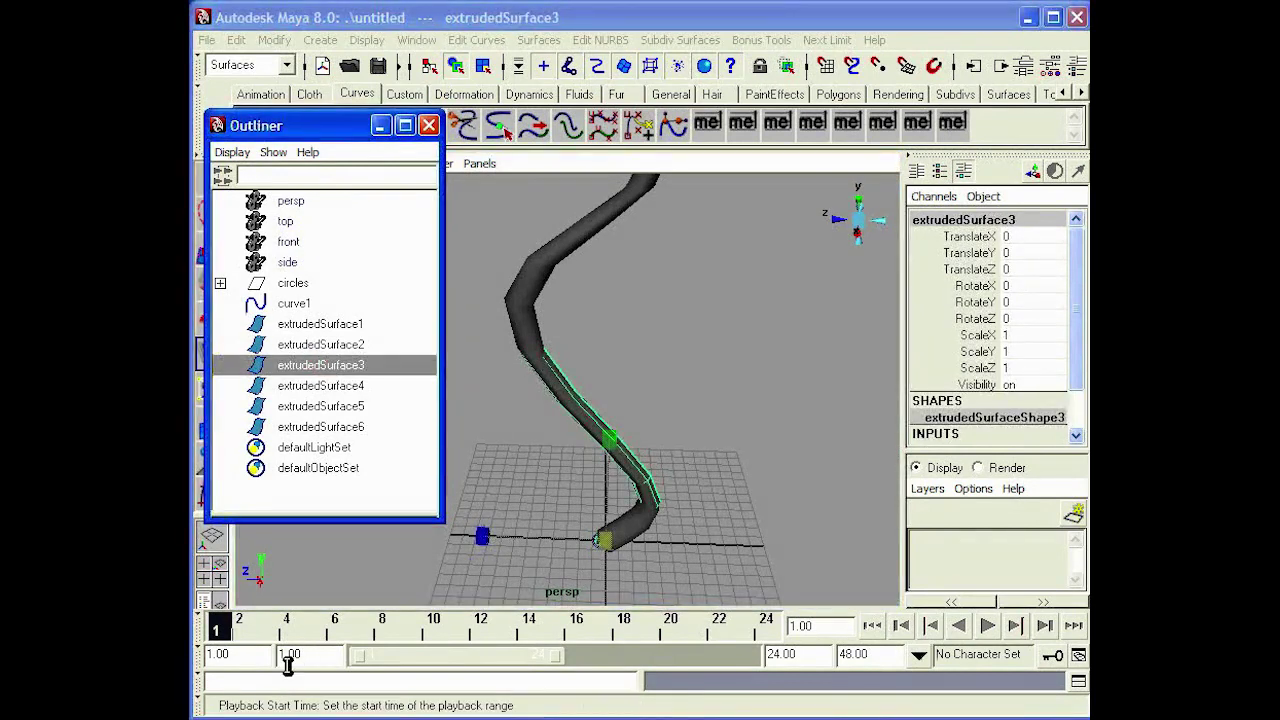
pyautogui.click(282, 680)
pyautogui.press('Up')
pyautogui.press('Return')
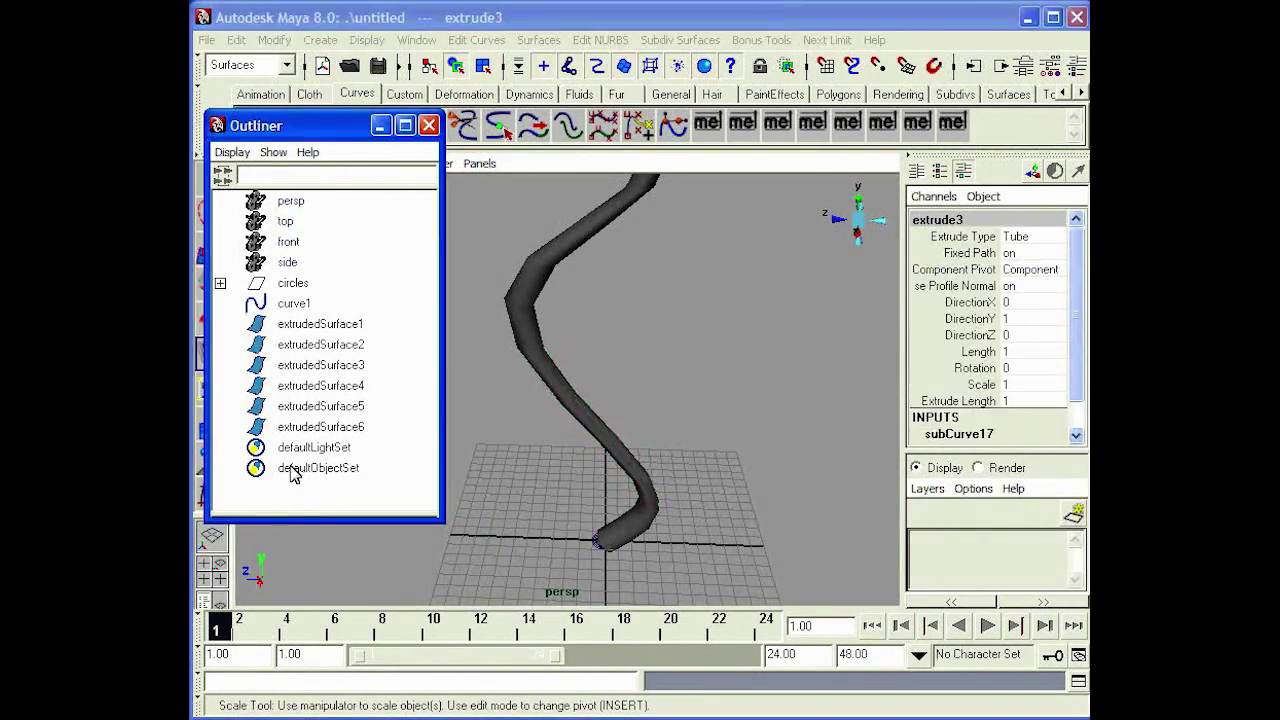
# Run the extrudeL; script on extrudedSurface4 and on extrudedSurface5 individually.
pyautogui.click(314, 384)
pyautogui.click(274, 680)
pyautogui.press('Up')
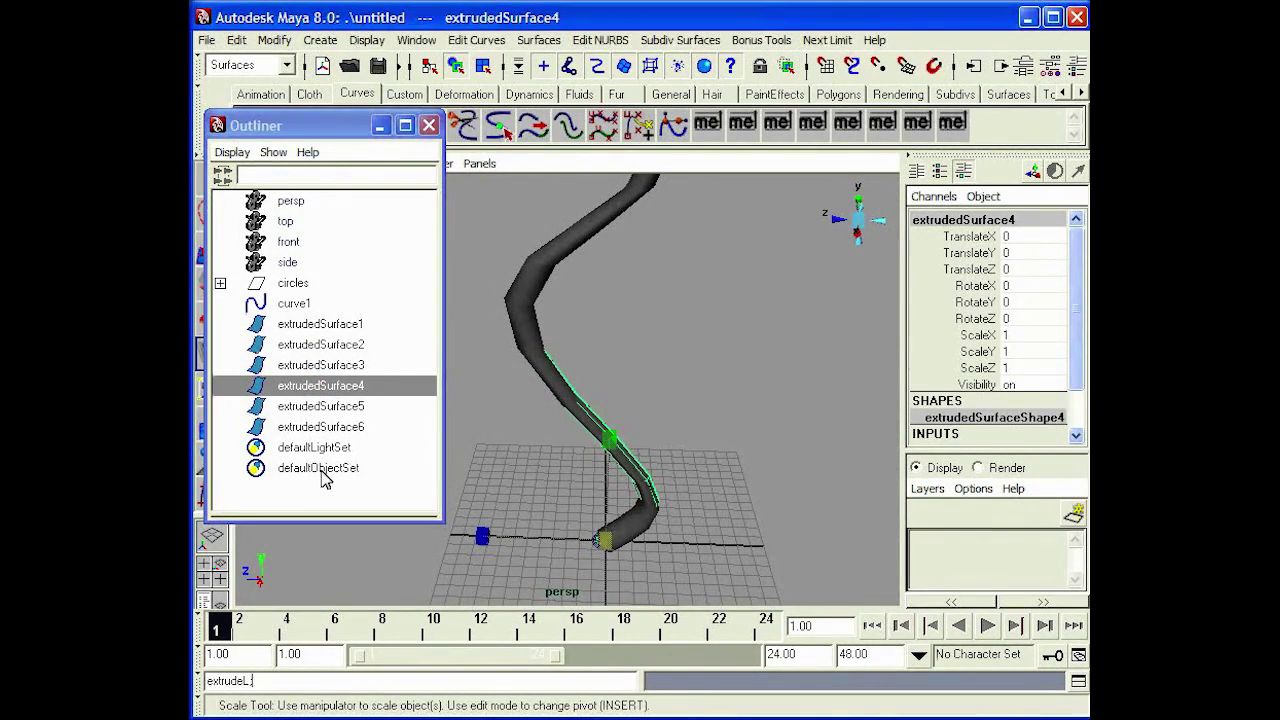
pyautogui.press('Return')
pyautogui.click(316, 410)
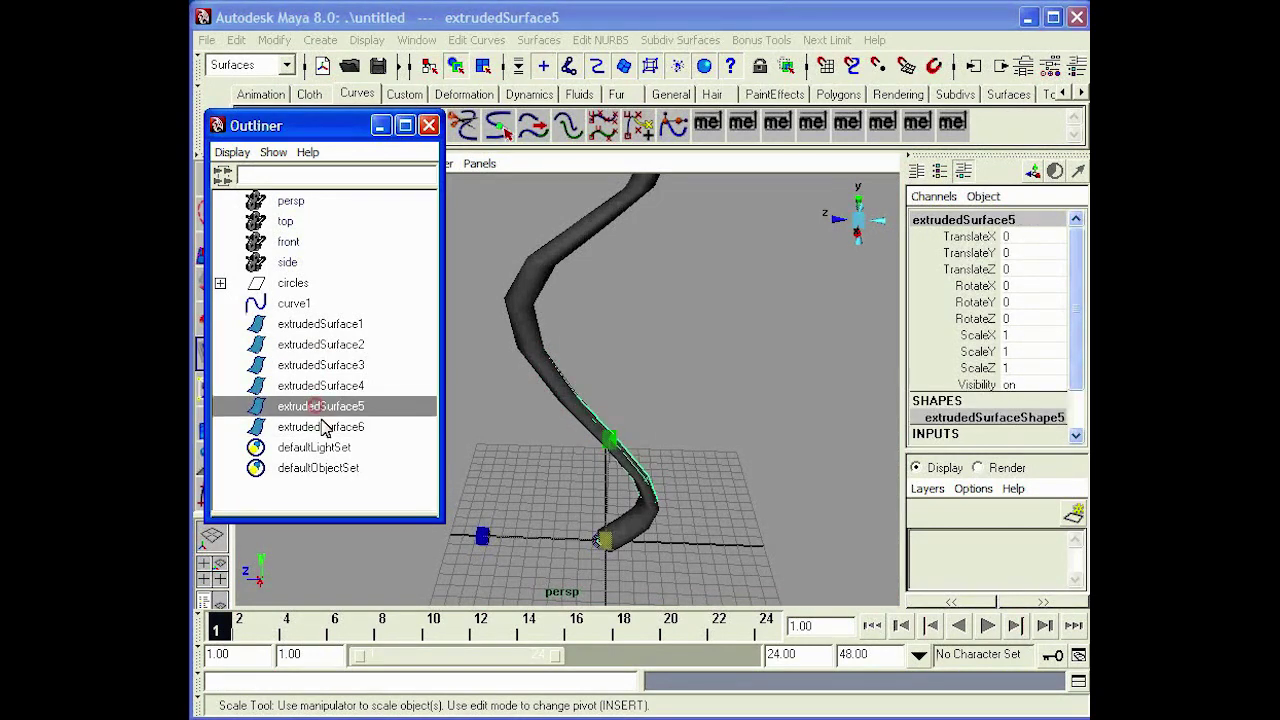
pyautogui.click(282, 681)
pyautogui.hotkey('ctrl', 'z')
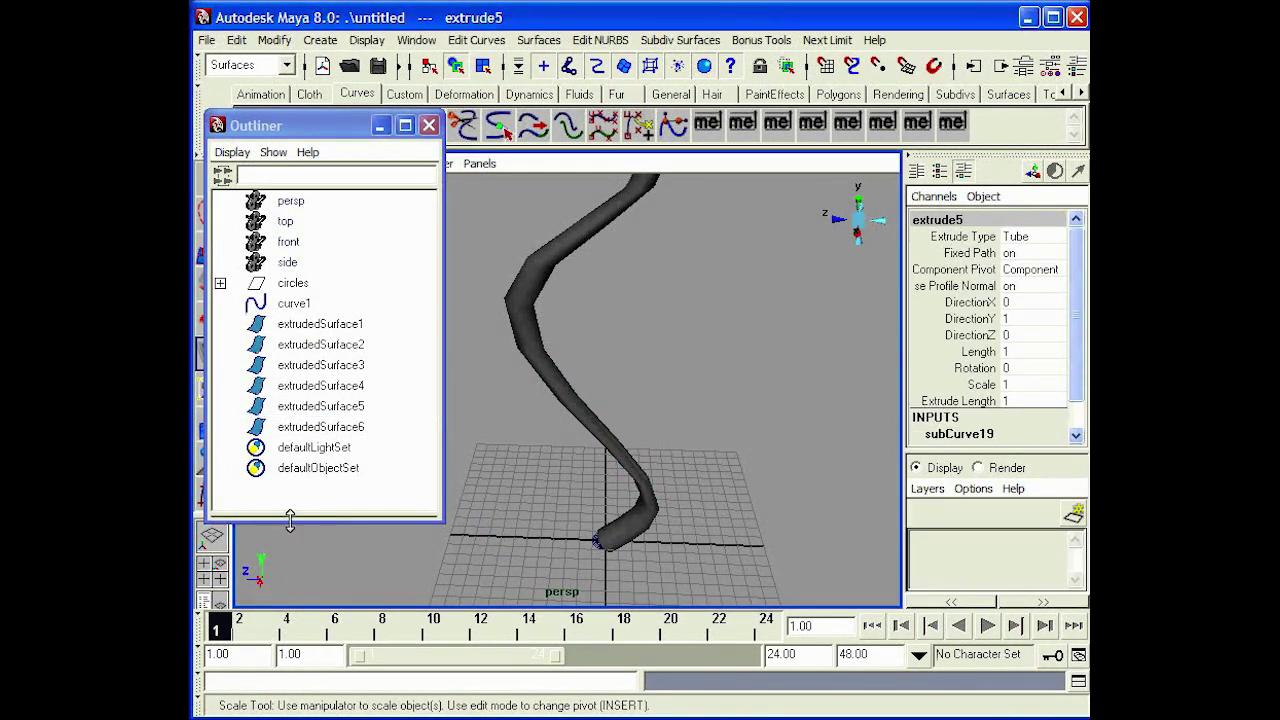
# Run the extrudeL; script on extrudedSurface6.
pyautogui.click(290, 427)
pyautogui.click(275, 682)
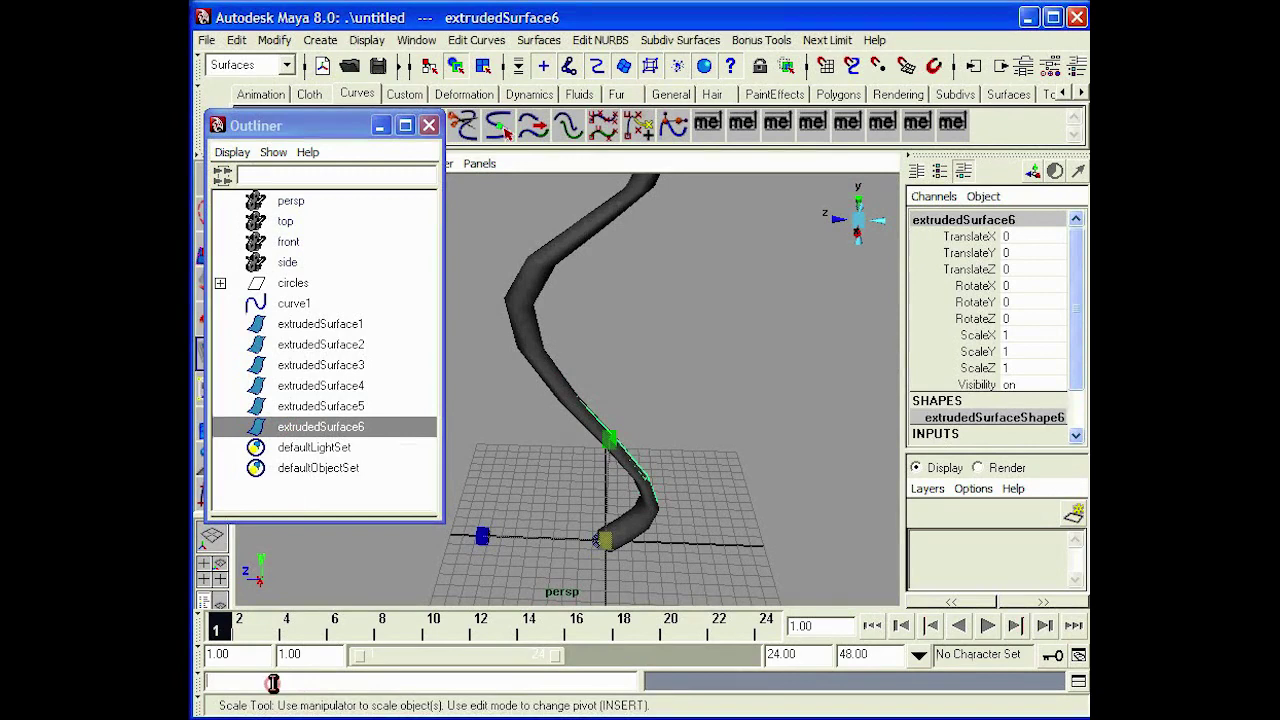
pyautogui.write('extrudeL;')
pyautogui.press('Return')
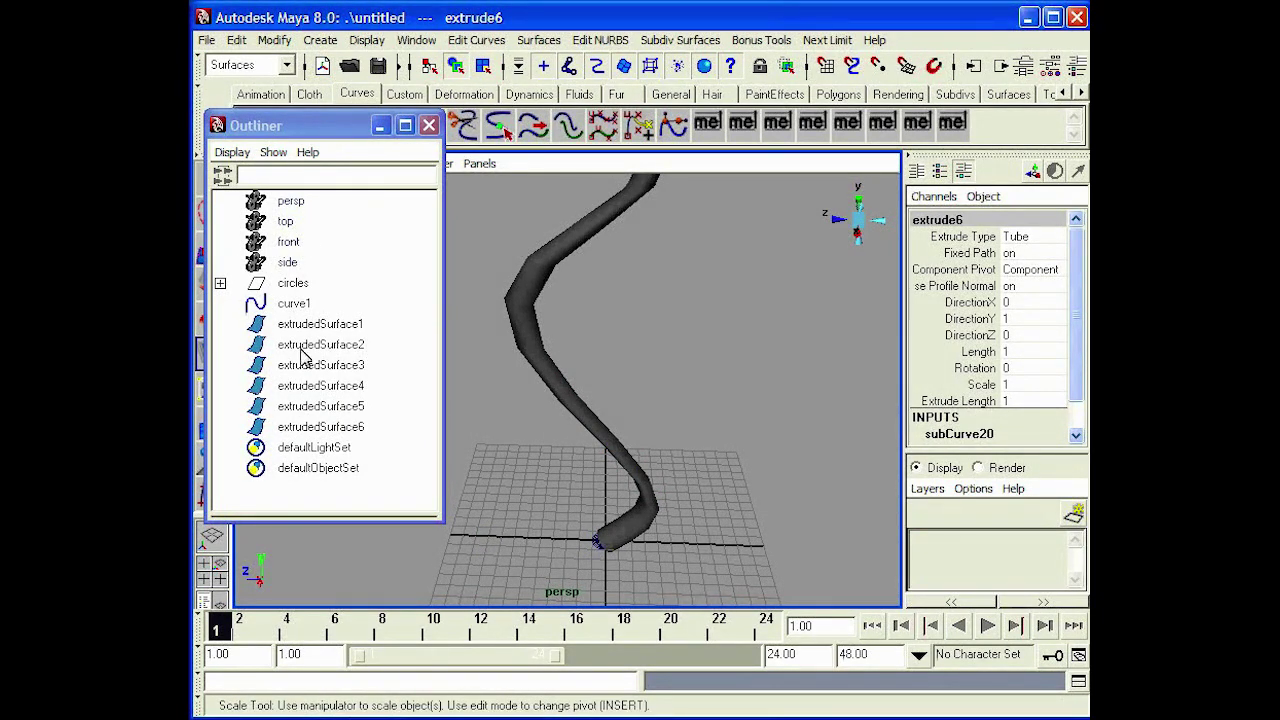
# Examine the extrude1 input attributes of extrudedSurface1 down to Extrude Length.
pyautogui.click(318, 324)
pyautogui.moveTo(1080, 358); pyautogui.dragTo(1077, 420)
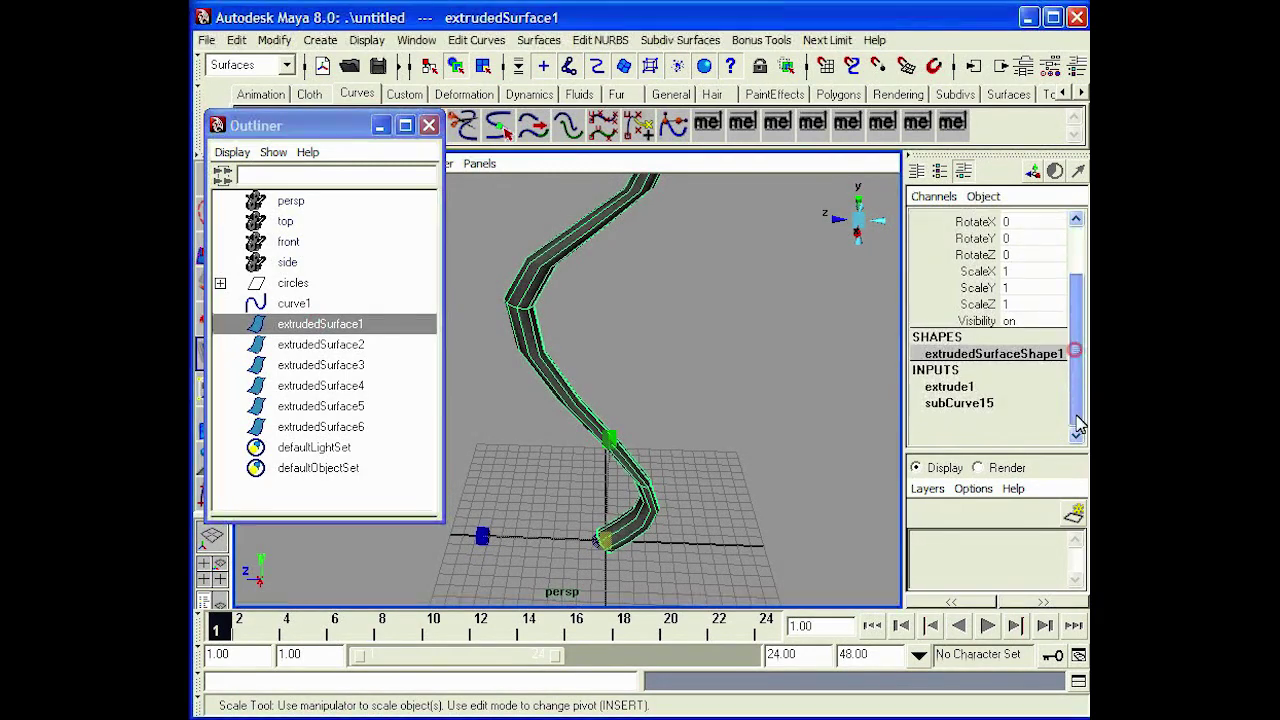
pyautogui.click(945, 386)
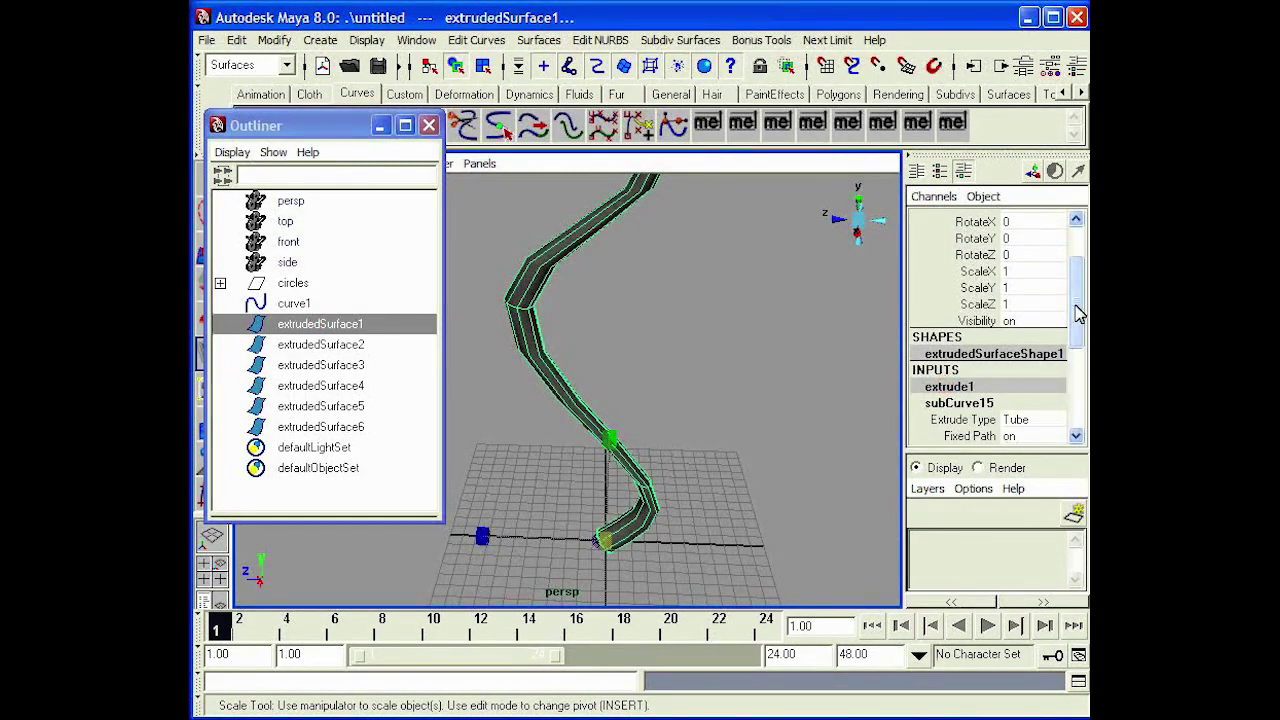
pyautogui.moveTo(1077, 291); pyautogui.dragTo(1080, 386)
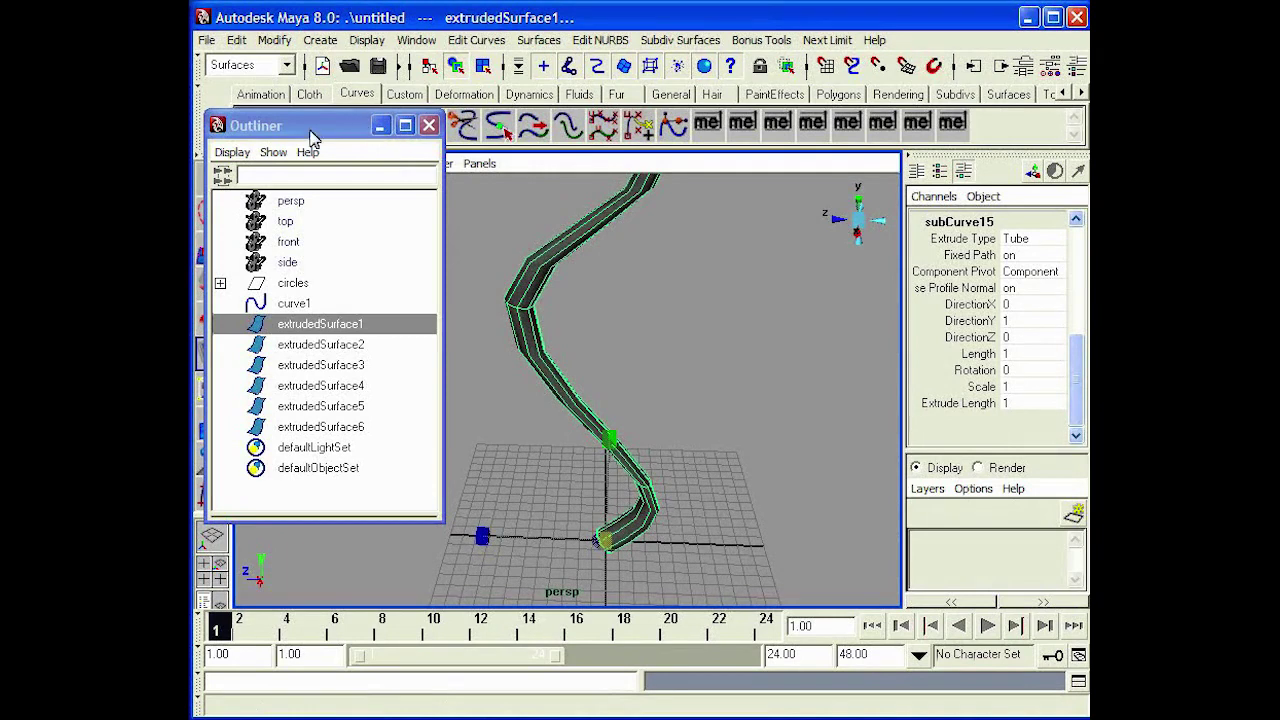
# Set the extrude Rotation to 1000 for extrudedSurface1 through extrudedSurface6 together and dismiss the Outliner.
pyautogui.moveTo(310, 135); pyautogui.dragTo(224, 138)
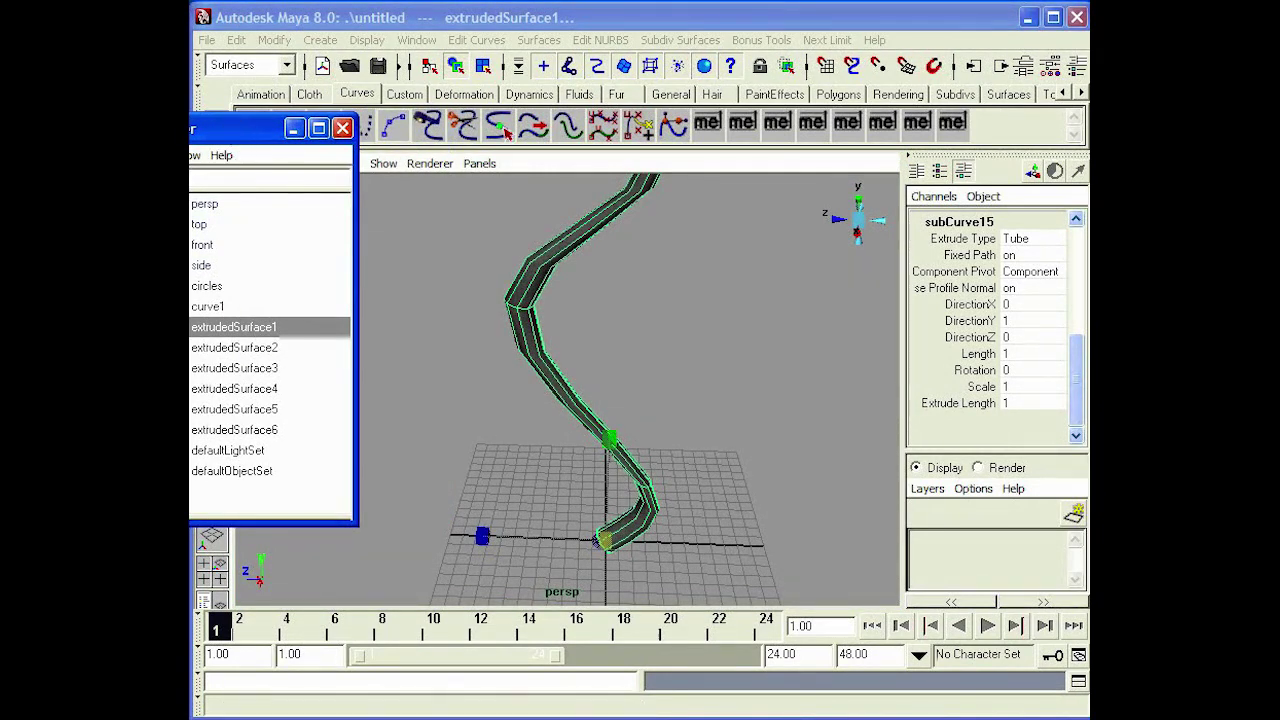
pyautogui.click(342, 128)
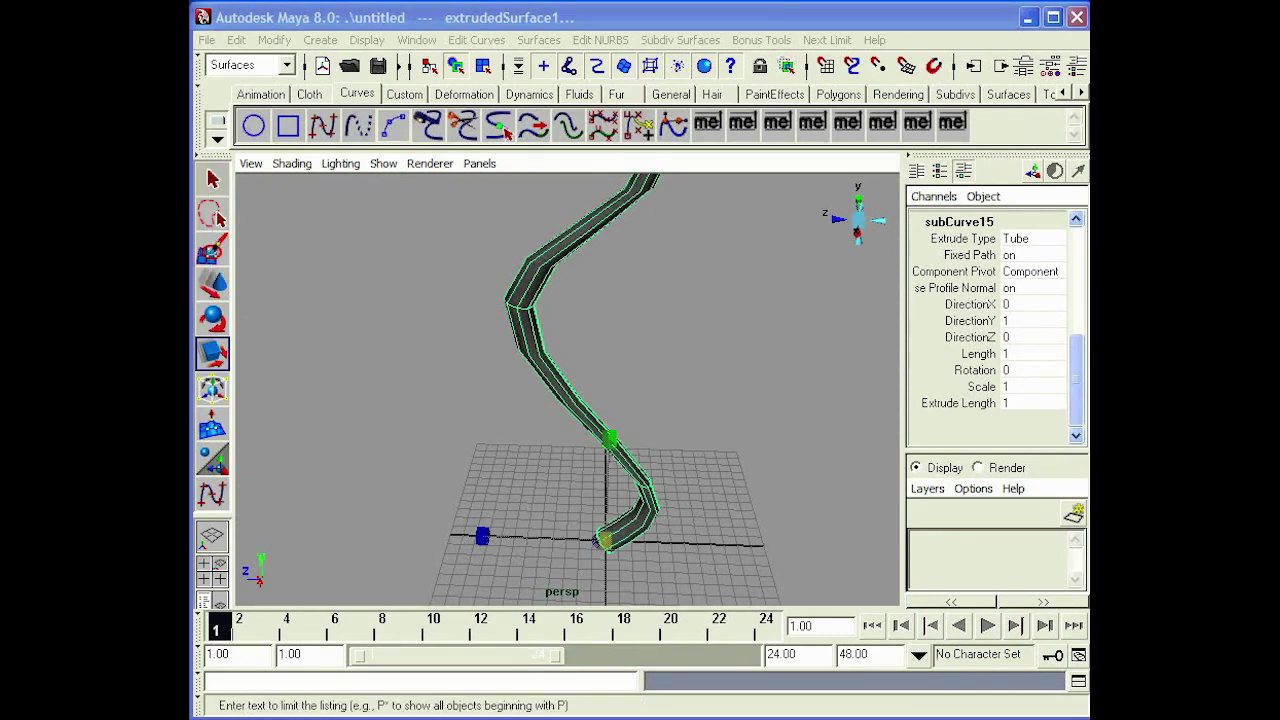
pyautogui.click(397, 186)
pyautogui.keyDown('shift'); pyautogui.click(386, 490); pyautogui.keyUp('shift')
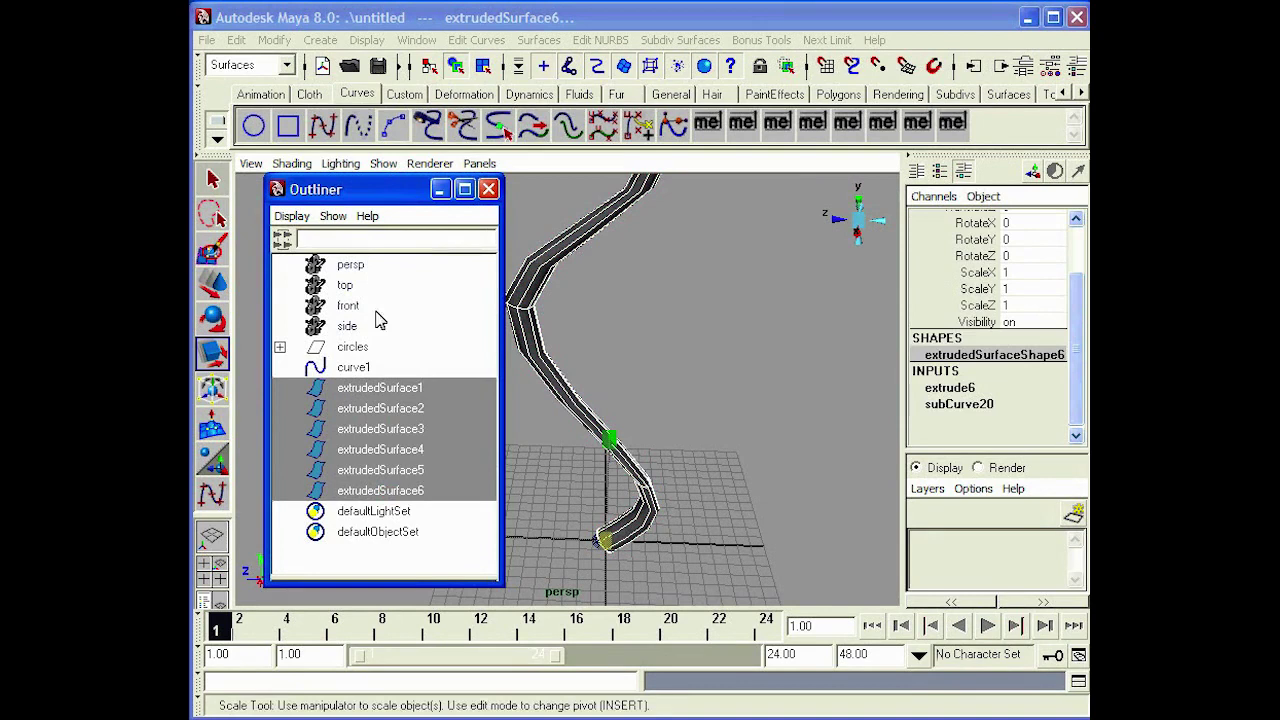
pyautogui.click(952, 389)
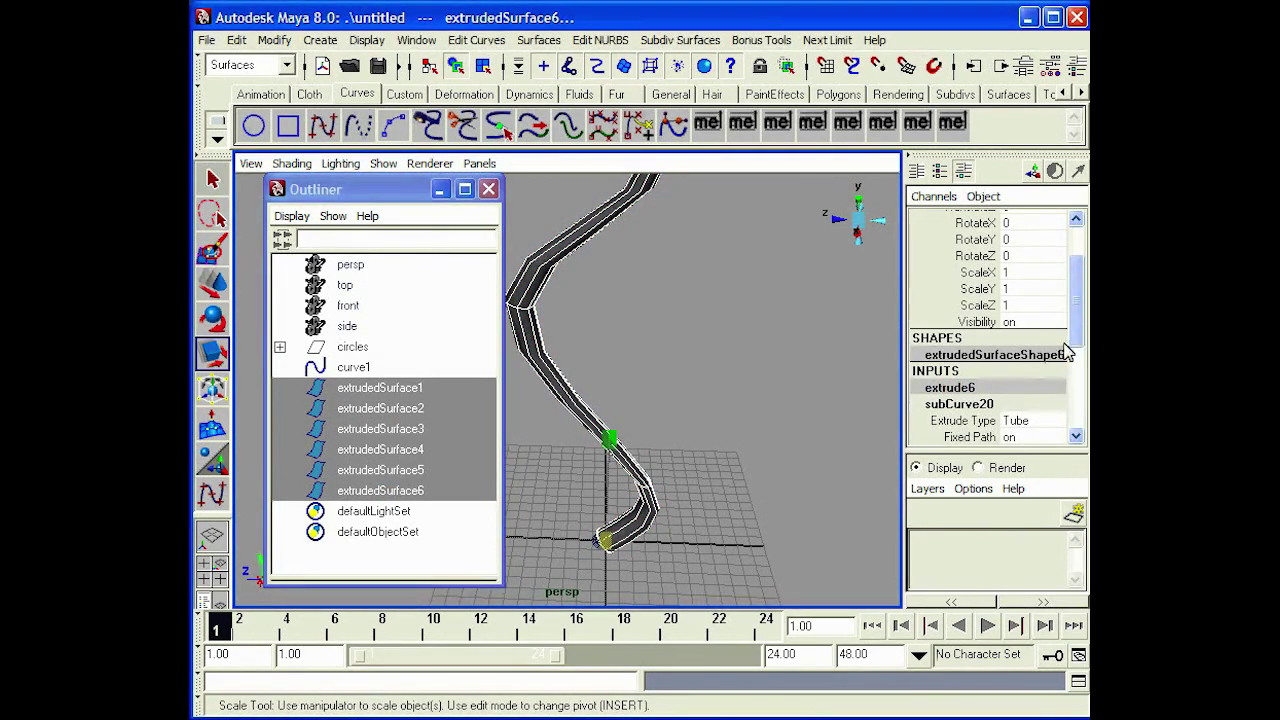
pyautogui.moveTo(1078, 338); pyautogui.dragTo(1080, 403)
pyautogui.click(1027, 370)
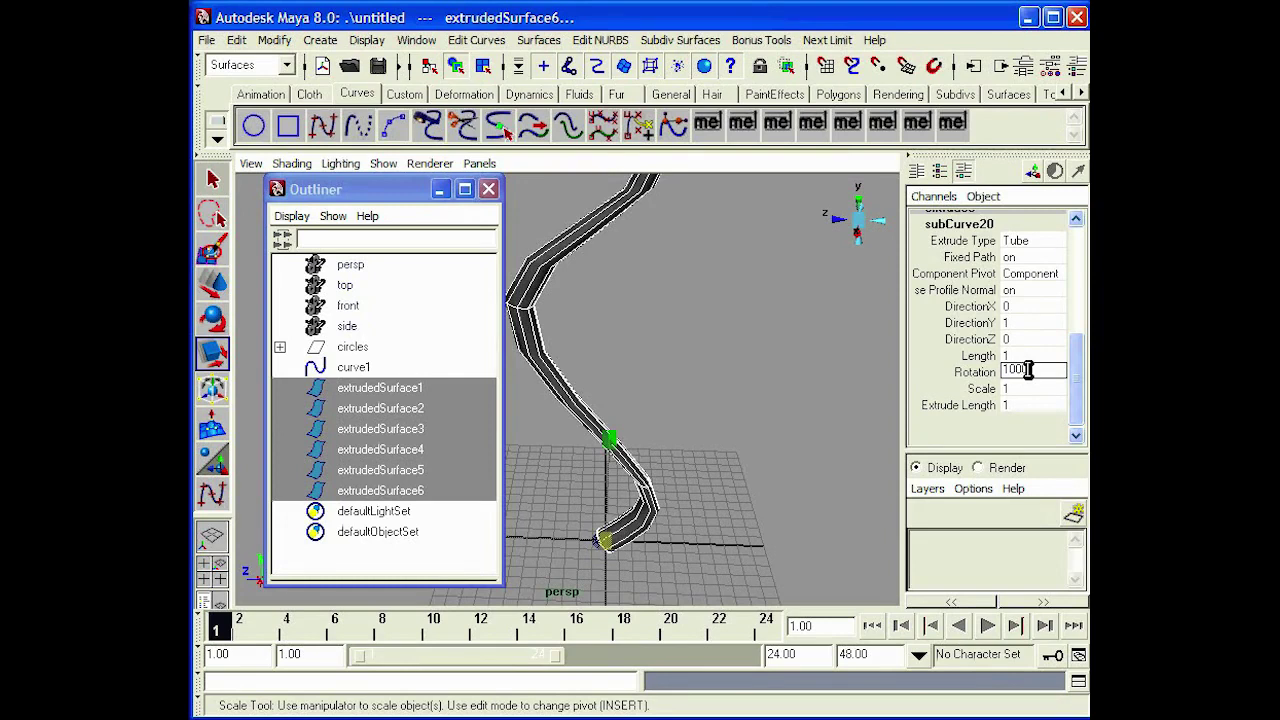
pyautogui.press('Return')
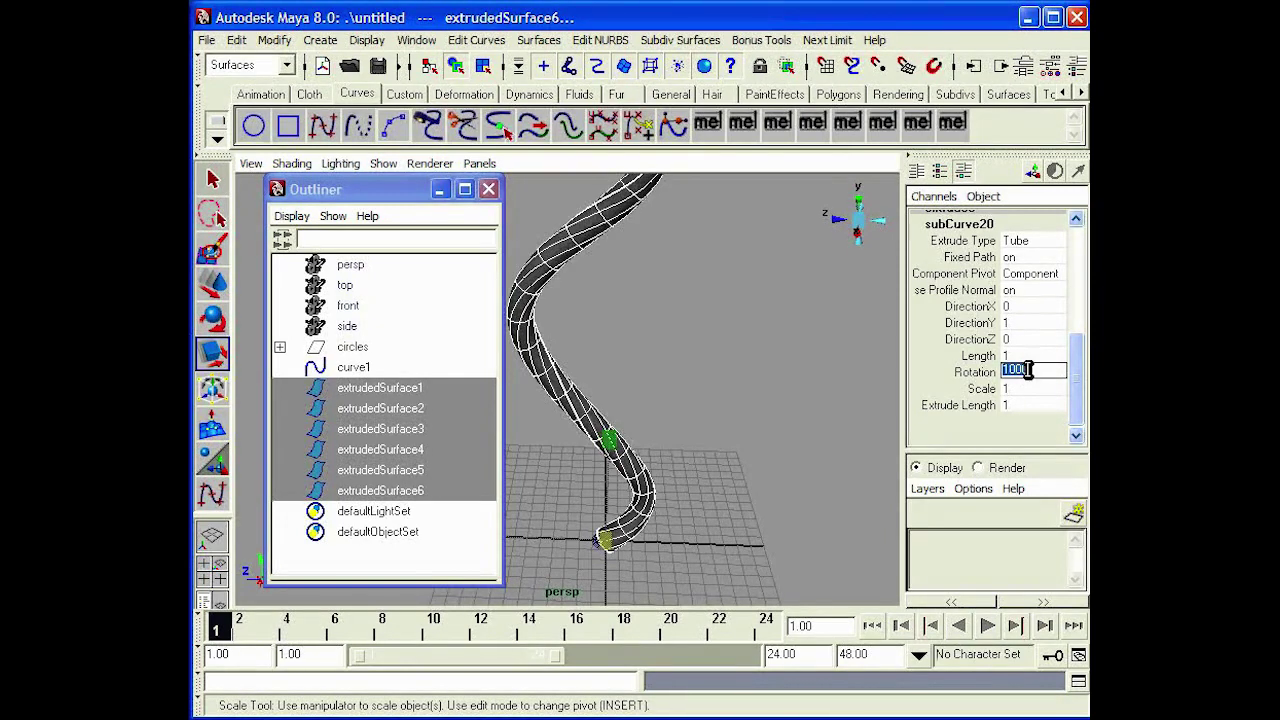
pyautogui.click(488, 189)
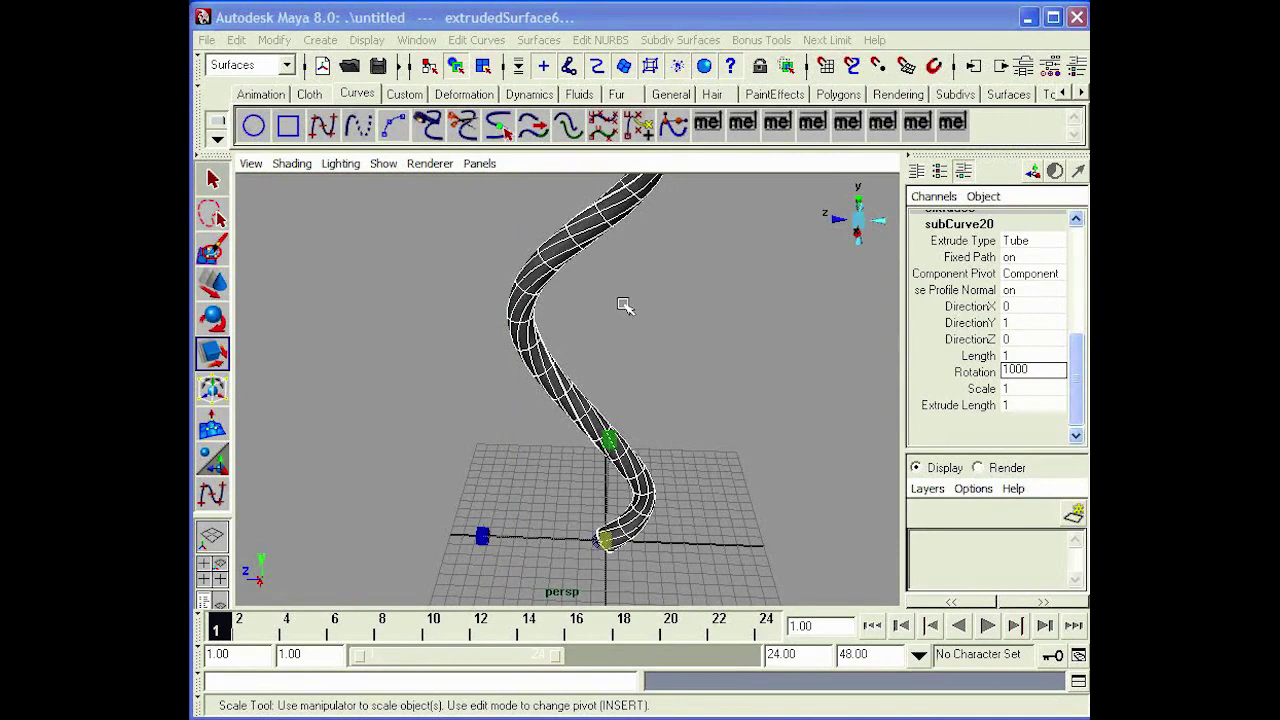
# Examine the twisted tubes along their length from several angles and distances in the perspective view.
pyautogui.keyDown('alt'); pyautogui.moveTo(717, 240); pyautogui.dragTo(700, 550, button='middle'); pyautogui.keyUp('alt')
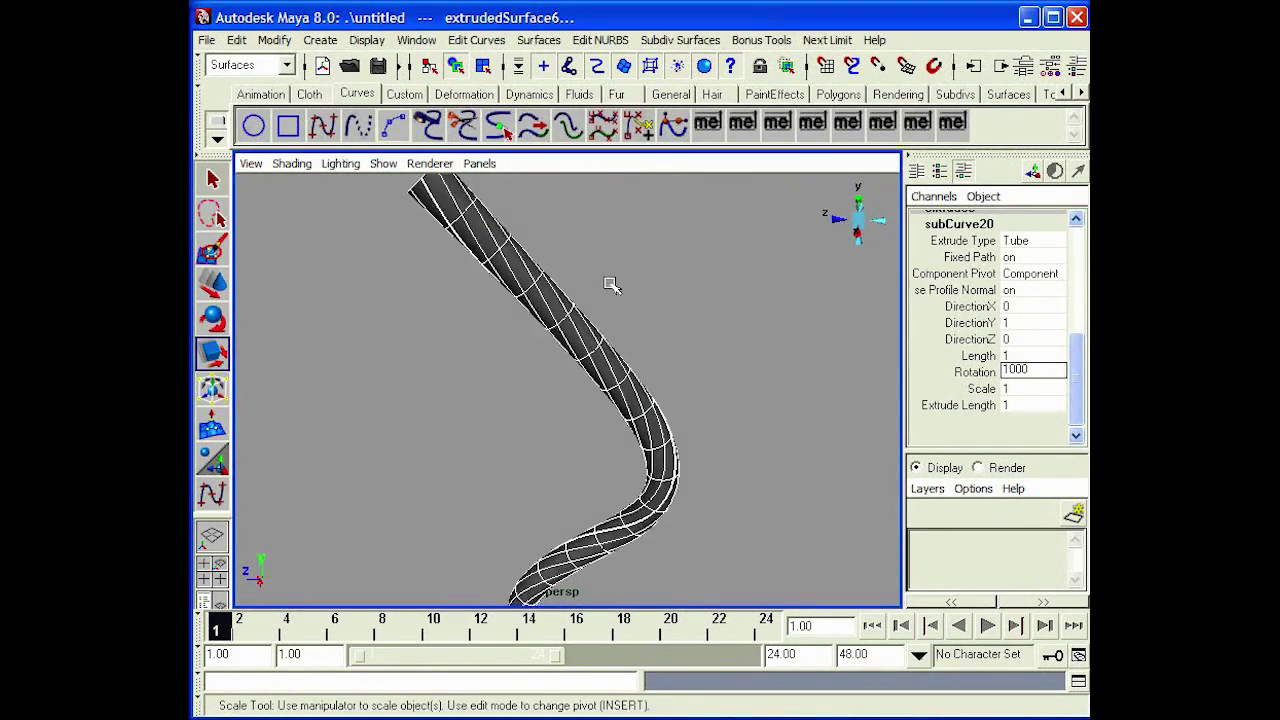
pyautogui.keyDown('alt'); pyautogui.moveTo(625, 490); pyautogui.dragTo(551, 263, button='middle'); pyautogui.keyUp('alt')
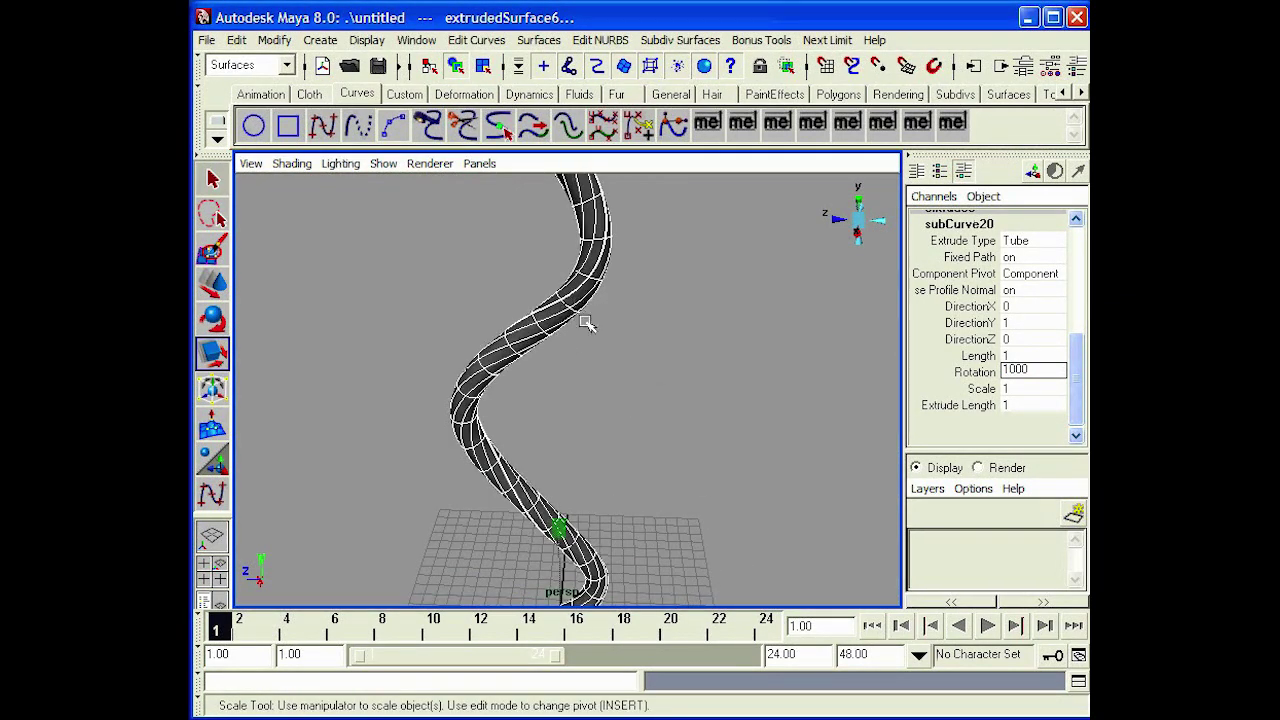
pyautogui.keyDown('alt'); pyautogui.moveTo(587, 322); pyautogui.dragTo(499, 397); pyautogui.keyUp('alt')
pyautogui.keyDown('alt'); pyautogui.moveTo(499, 397); pyautogui.dragTo(688, 424, button='right'); pyautogui.keyUp('alt')
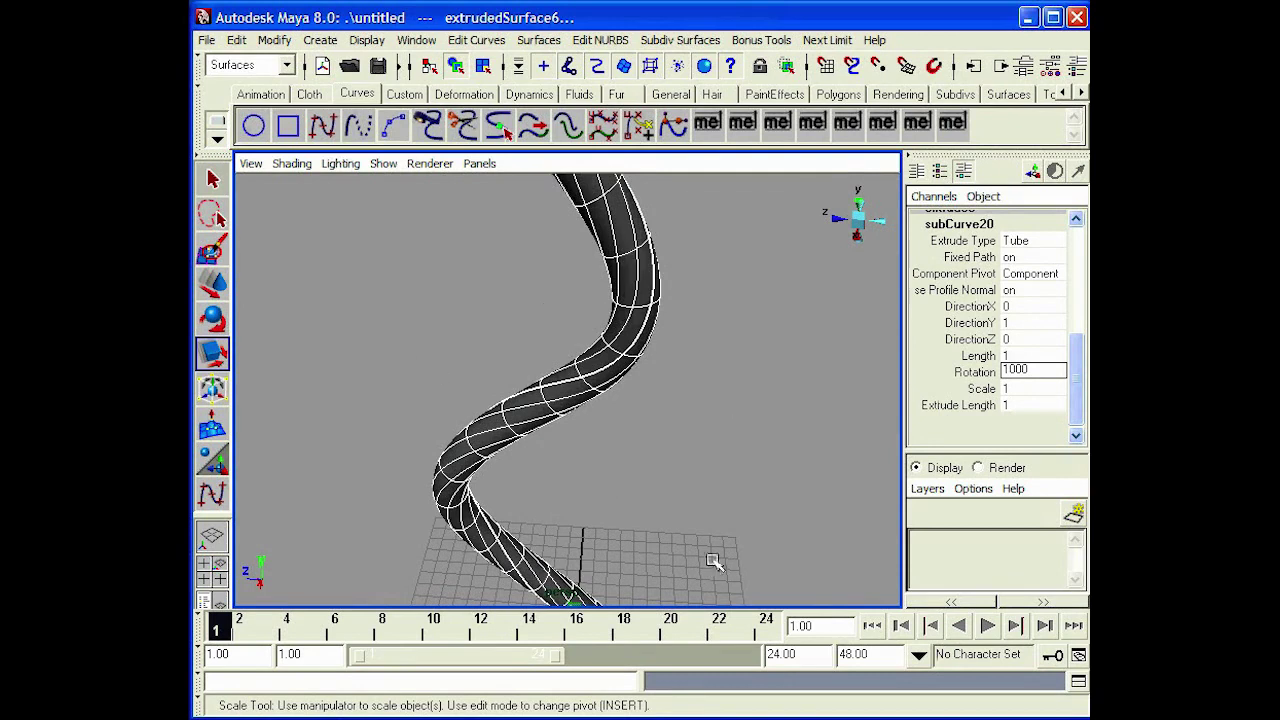
pyautogui.scroll(-3, 733, 468)
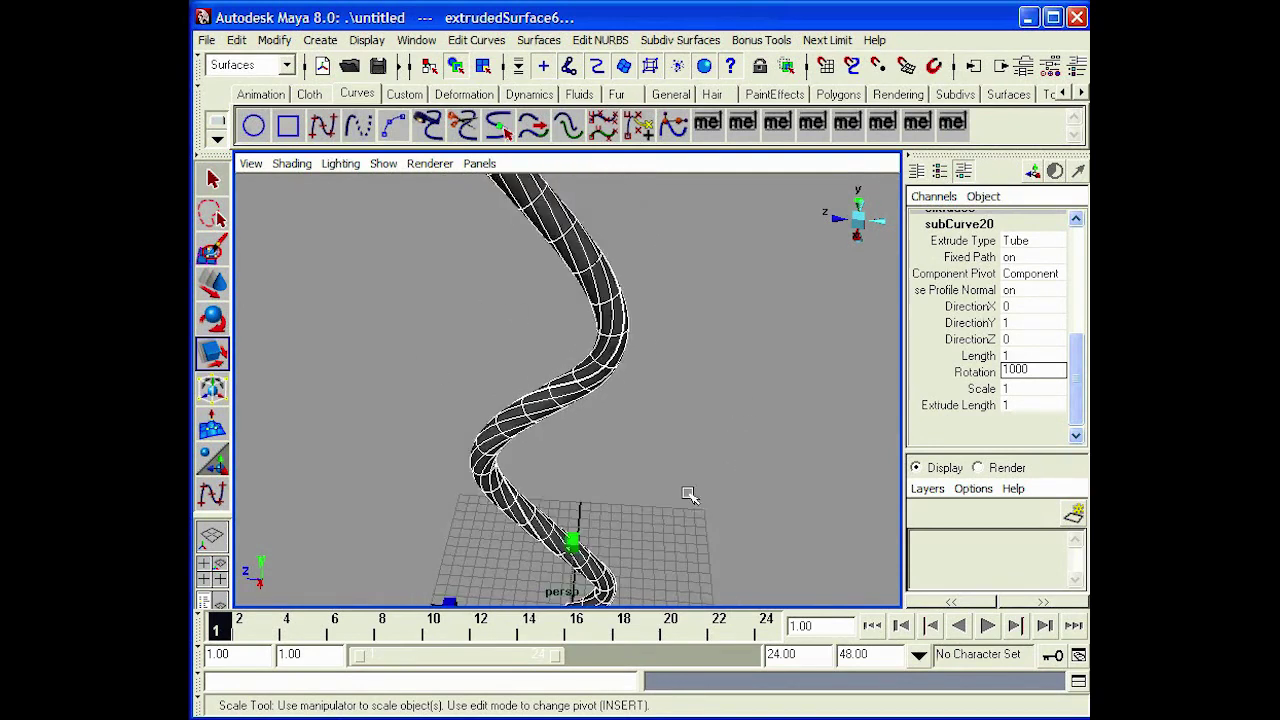
pyautogui.keyDown('alt'); pyautogui.moveTo(690, 495); pyautogui.dragTo(663, 416); pyautogui.keyUp('alt')
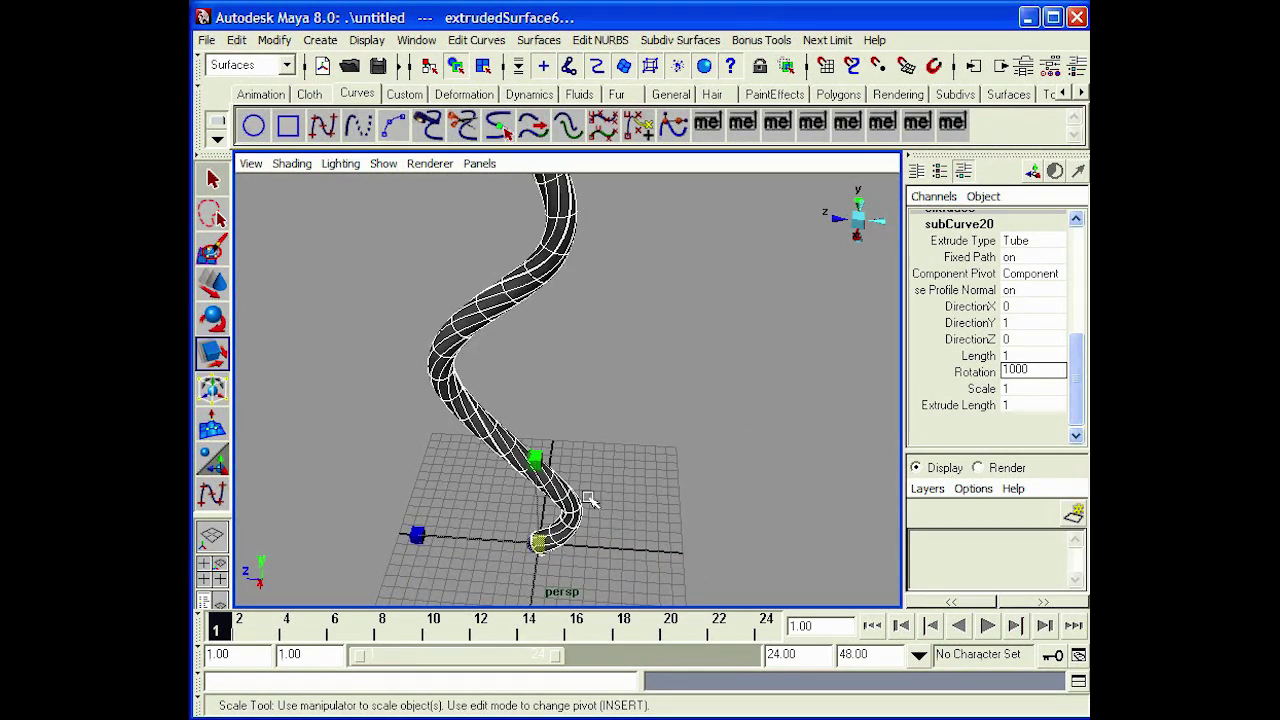
pyautogui.keyDown('alt'); pyautogui.moveTo(536, 344); pyautogui.dragTo(497, 249, button='middle'); pyautogui.keyUp('alt')
pyautogui.keyDown('alt'); pyautogui.moveTo(521, 318); pyautogui.dragTo(574, 397, button='right'); pyautogui.keyUp('alt')
pyautogui.keyDown('alt'); pyautogui.moveTo(574, 397); pyautogui.dragTo(640, 515, button='middle'); pyautogui.keyUp('alt')
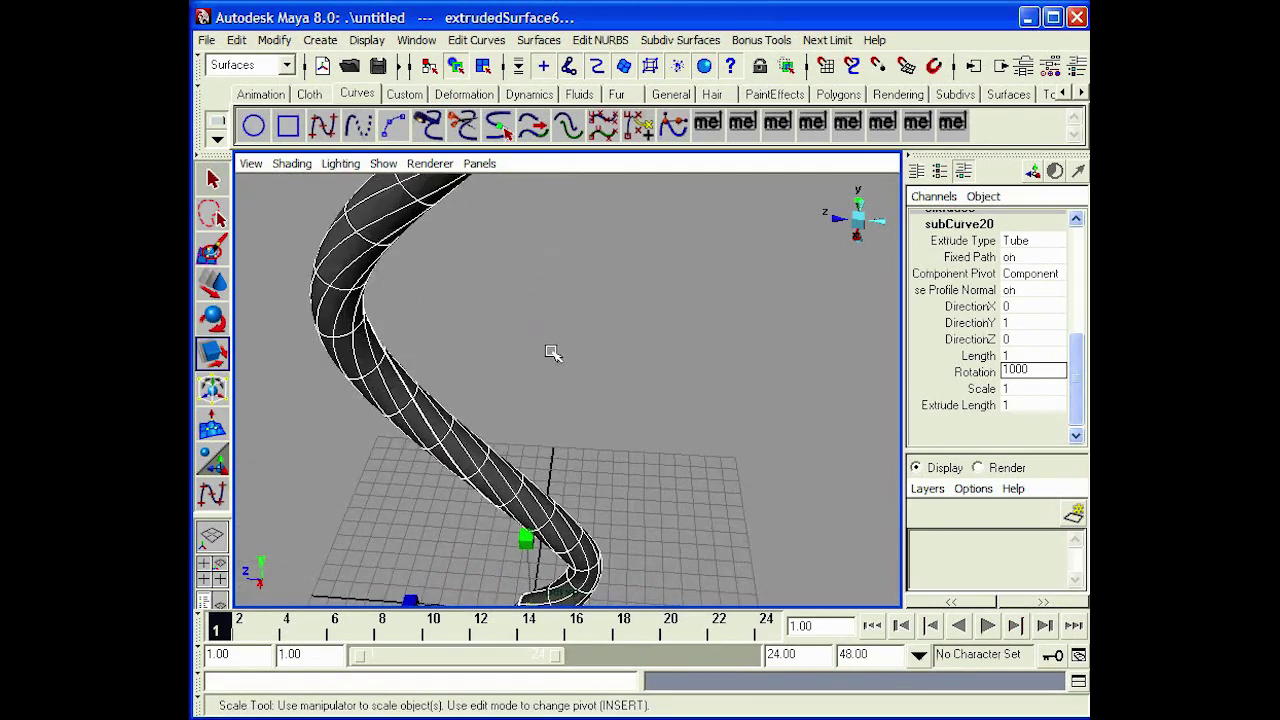
pyautogui.keyDown('alt'); pyautogui.moveTo(550, 348); pyautogui.dragTo(476, 315, button='right'); pyautogui.keyUp('alt')
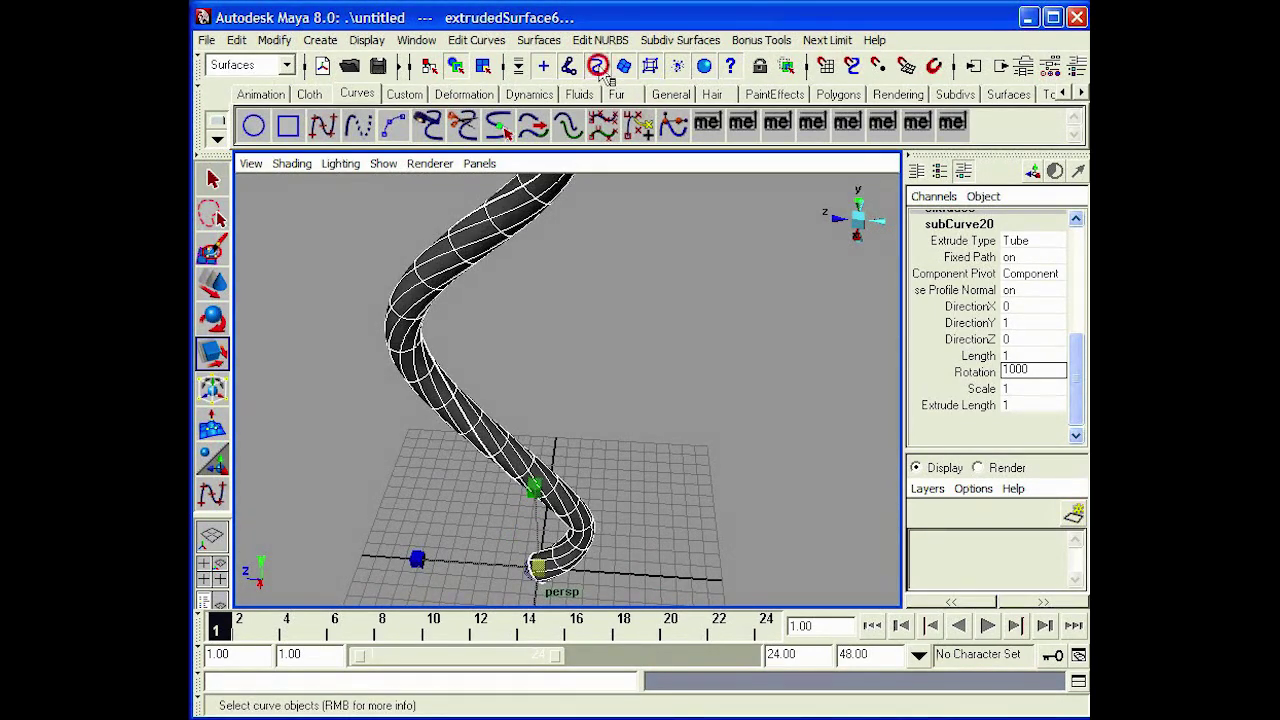
# Create a new display layer, add the six selected extruded surfaces to it, and hide the layer.
pyautogui.moveTo(640, 398); pyautogui.dragTo(278, 287)
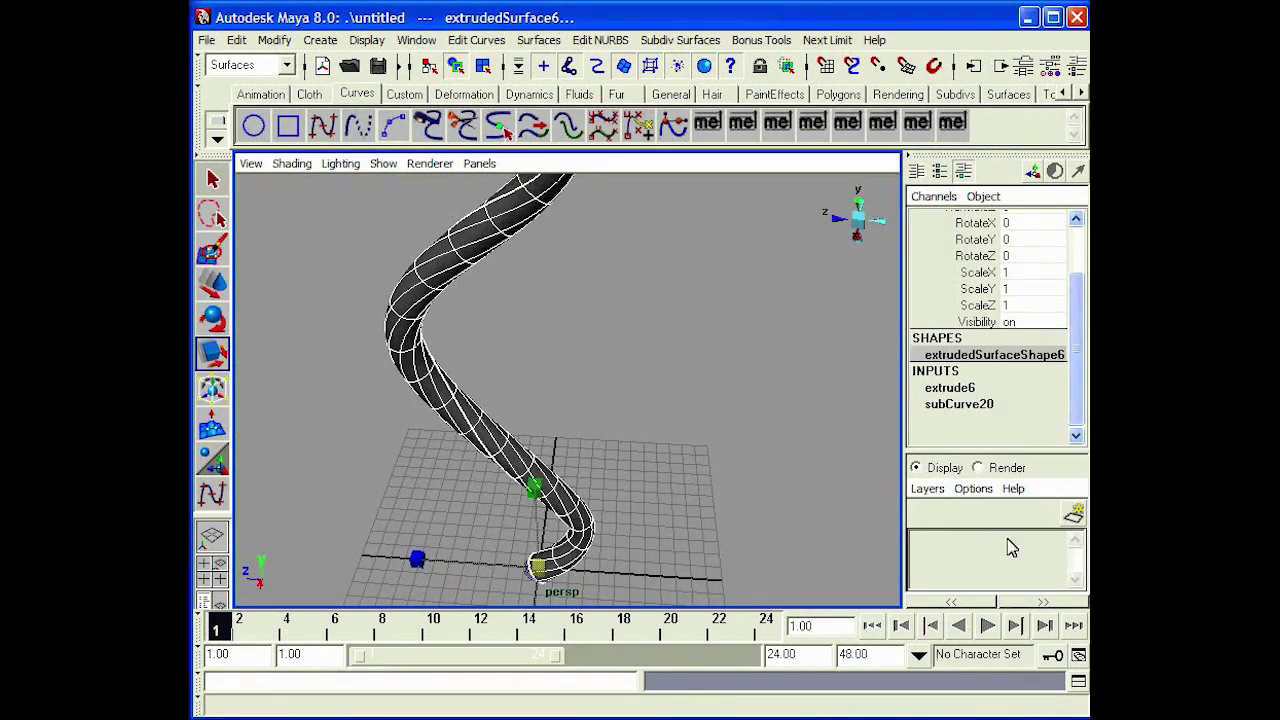
pyautogui.moveTo(994, 450); pyautogui.dragTo(994, 412)
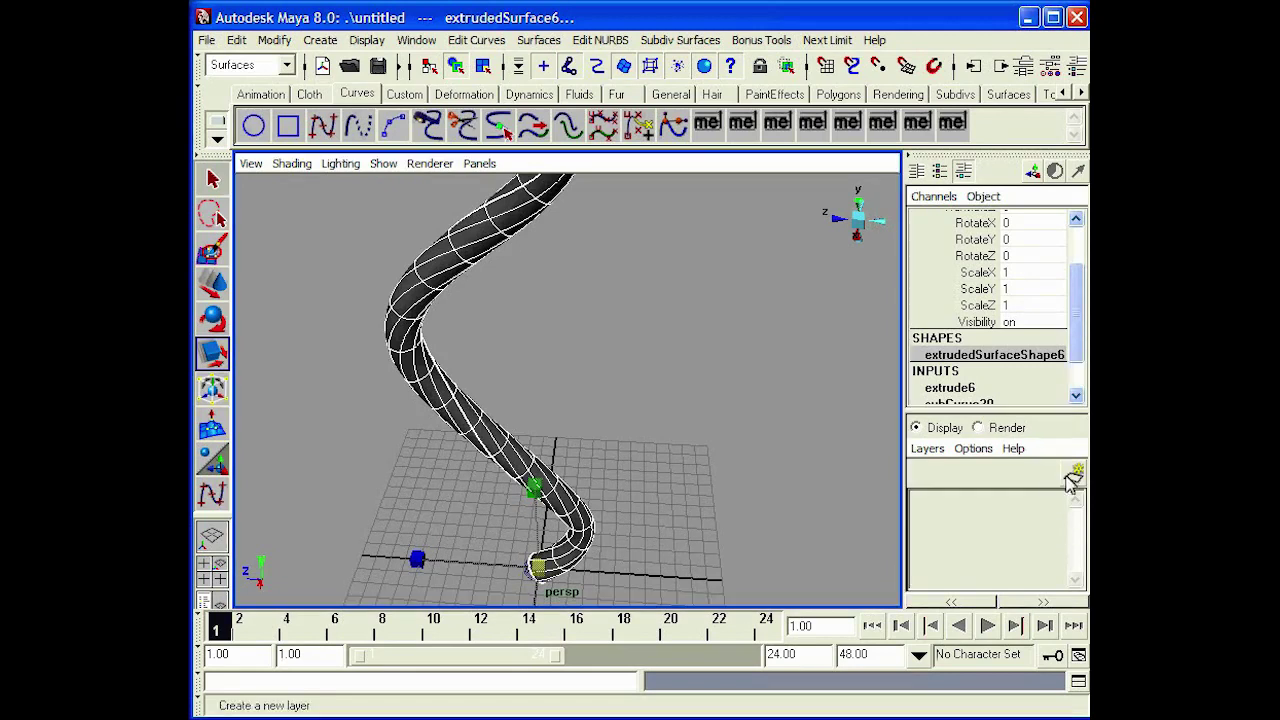
pyautogui.click(1074, 472)
pyautogui.rightClick(990, 508)
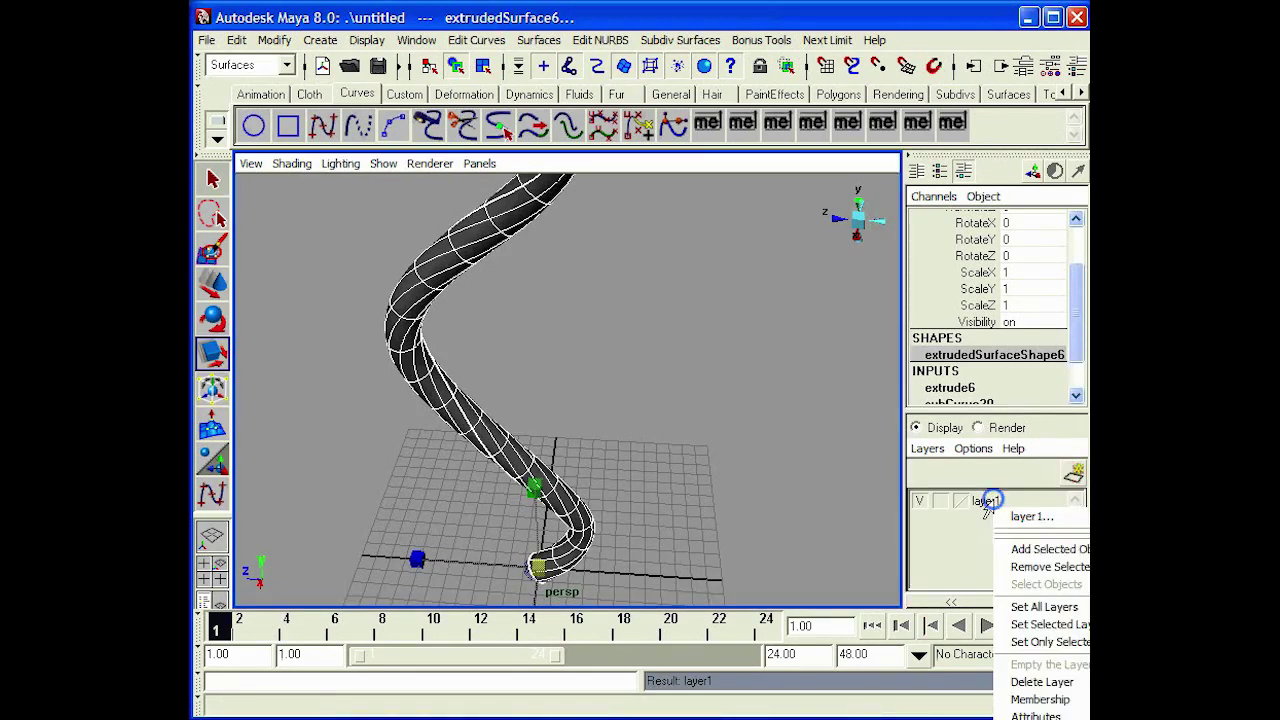
pyautogui.click(1024, 551)
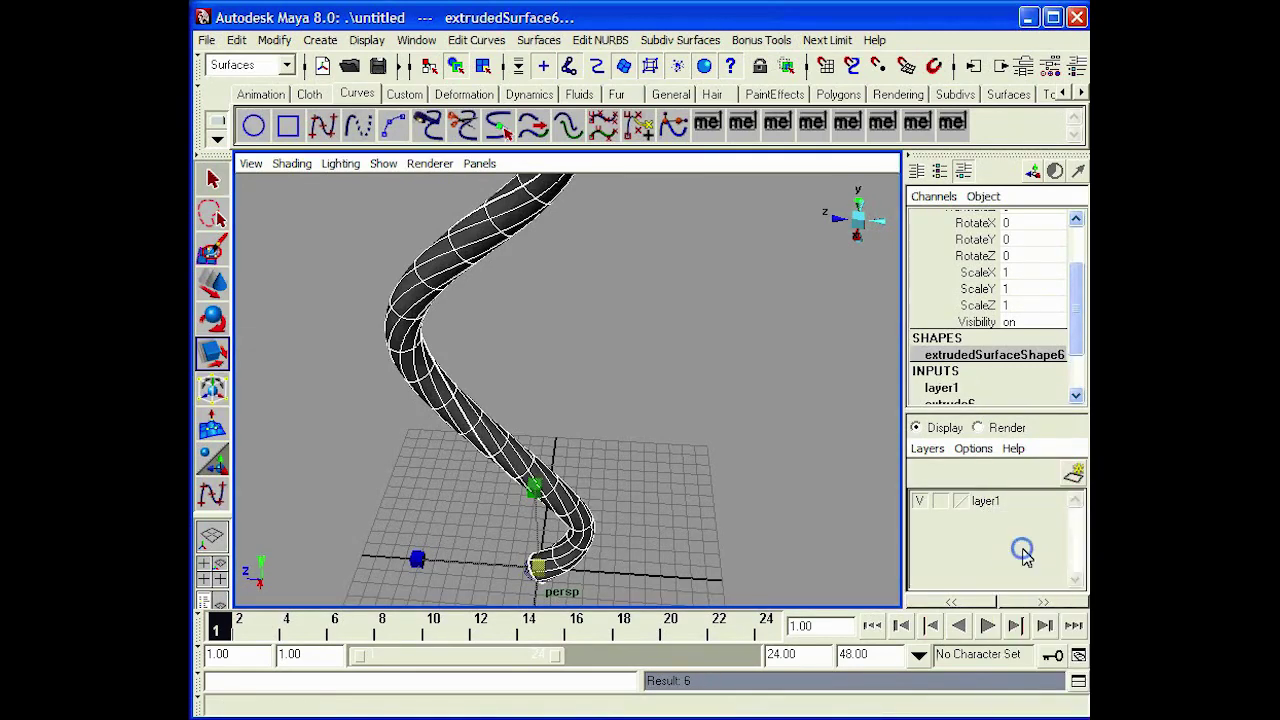
pyautogui.click(921, 501)
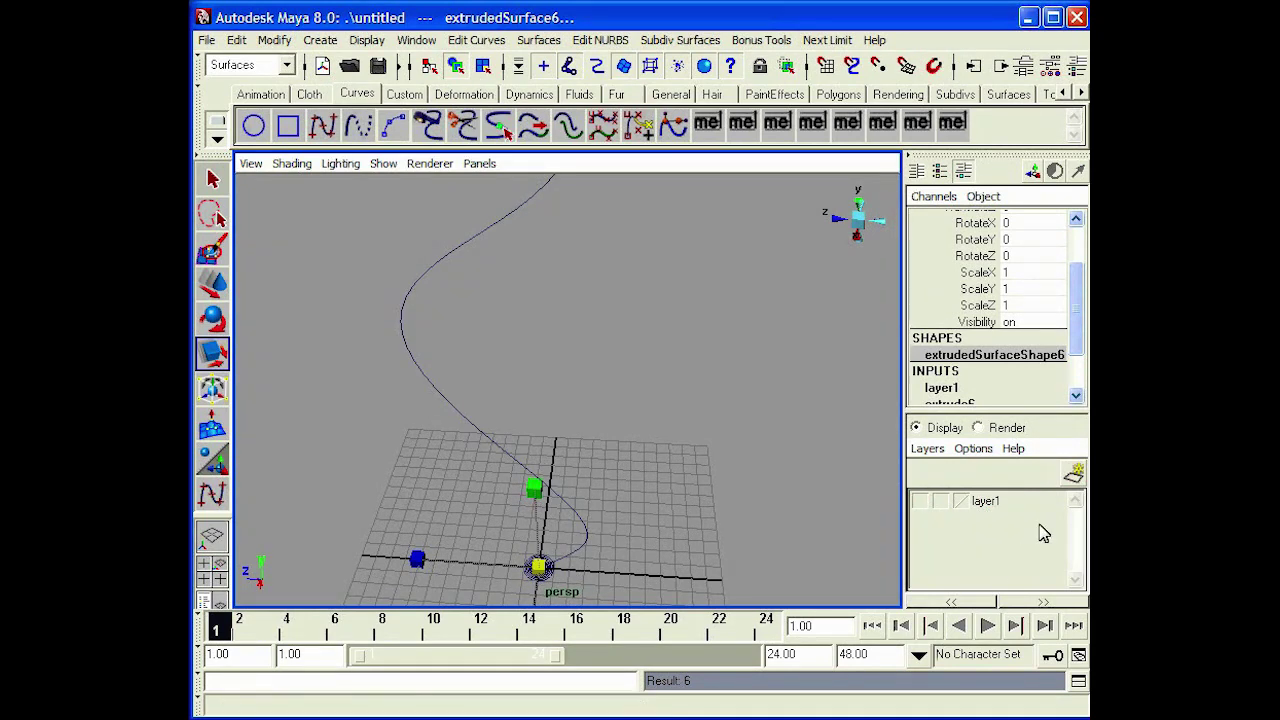
# Select the winding path curve1 and add it to the hidden layer1.
pyautogui.click(529, 313)
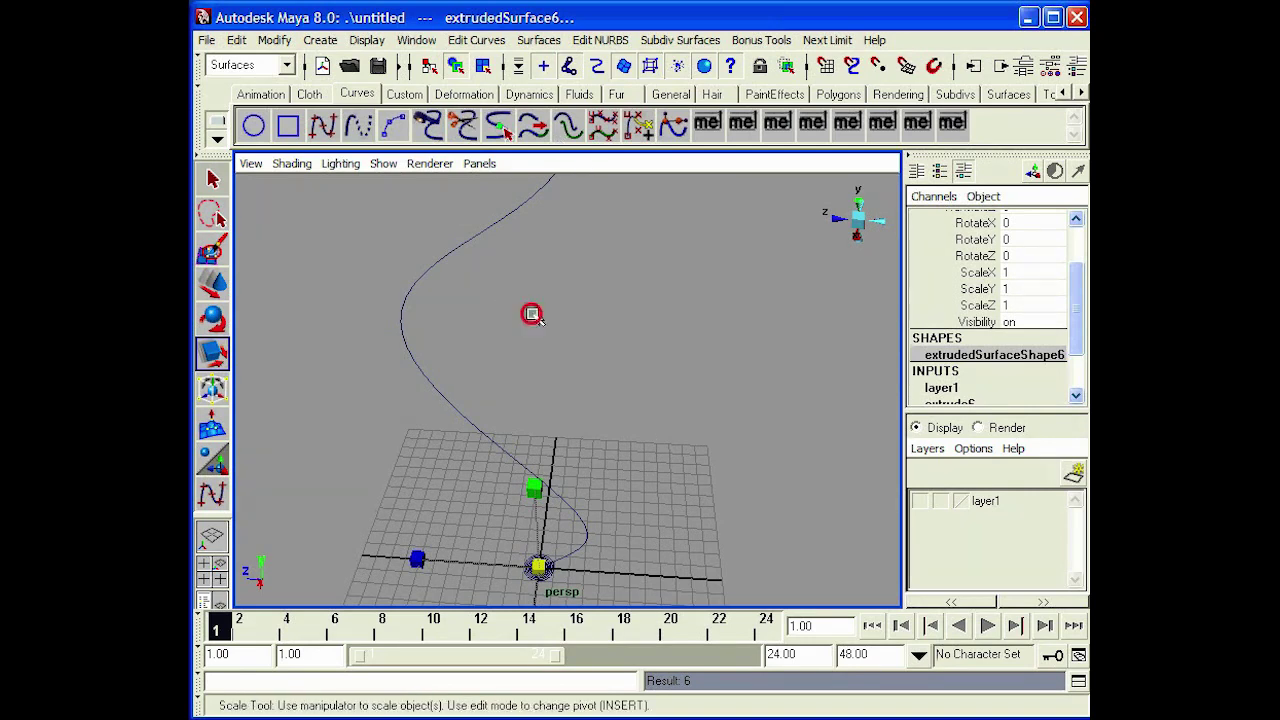
pyautogui.click(589, 317)
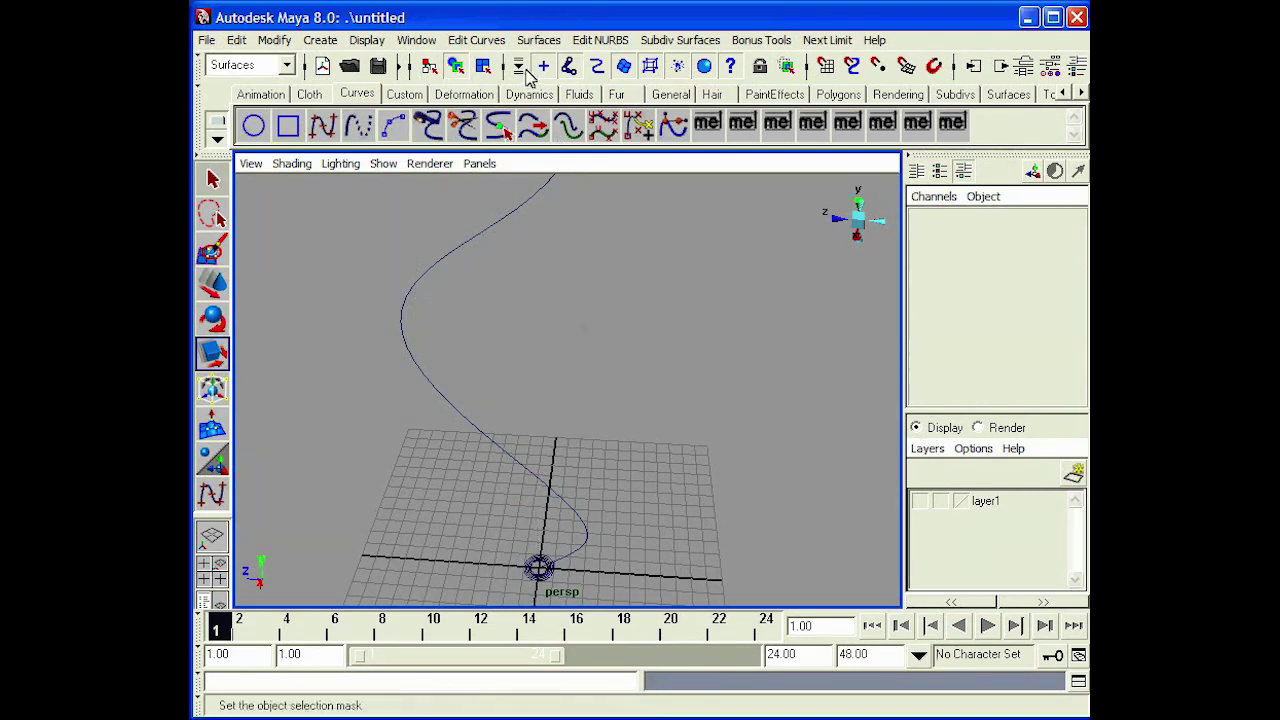
pyautogui.moveTo(571, 349); pyautogui.dragTo(376, 272)
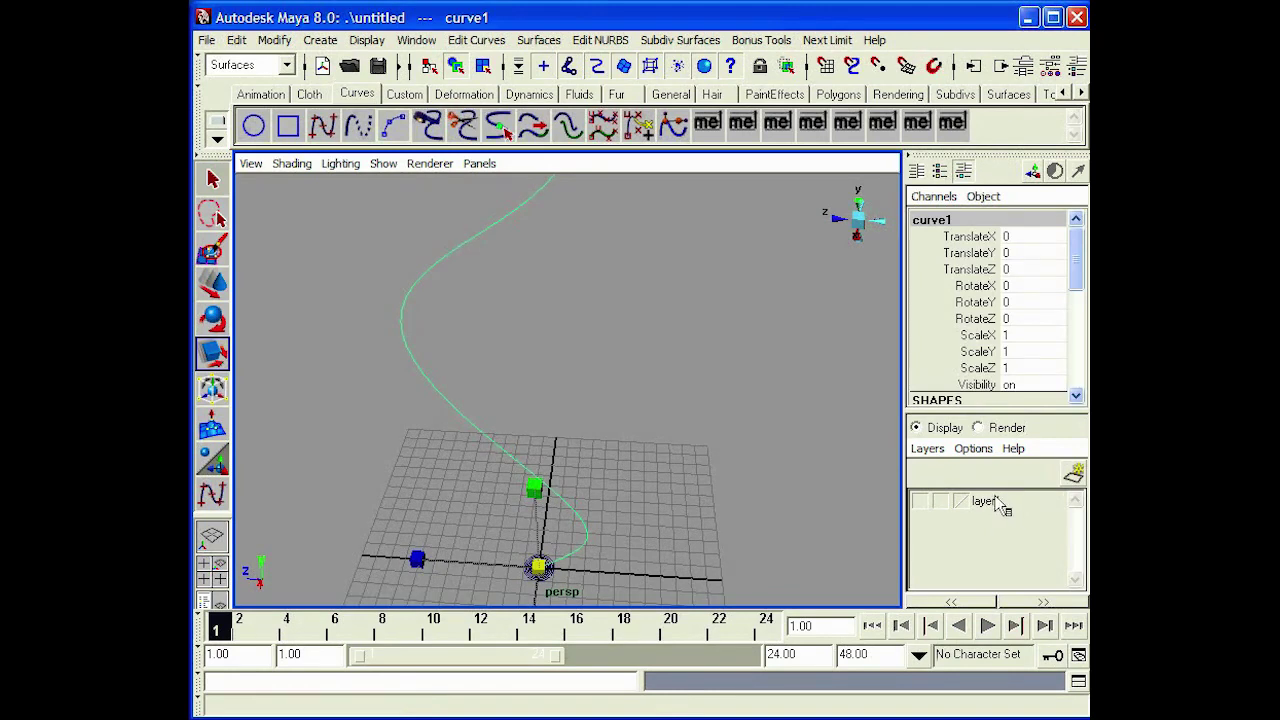
pyautogui.click(1004, 503)
pyautogui.rightClick(1006, 504)
pyautogui.click(1040, 551)
# In the top view, move the innermost circle, nurbsCircle6, out of the concentric set toward negative X and negative Z.
pyautogui.press('space')
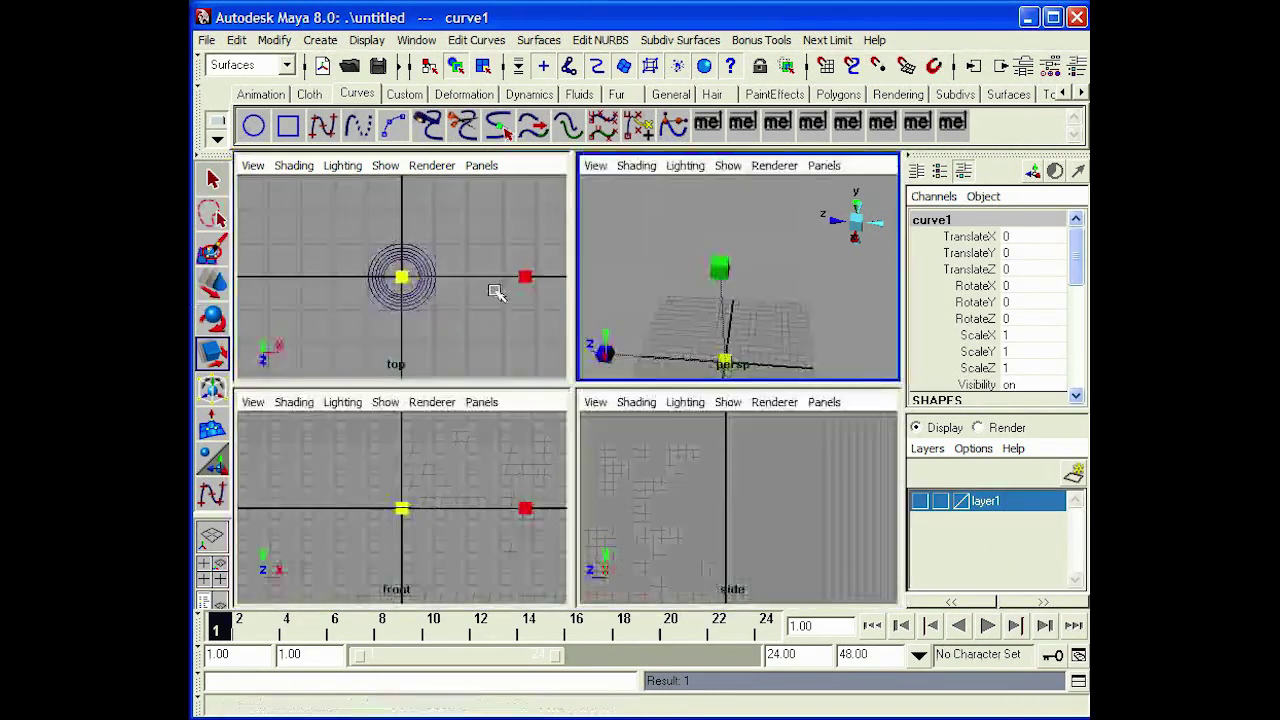
pyautogui.press('space')
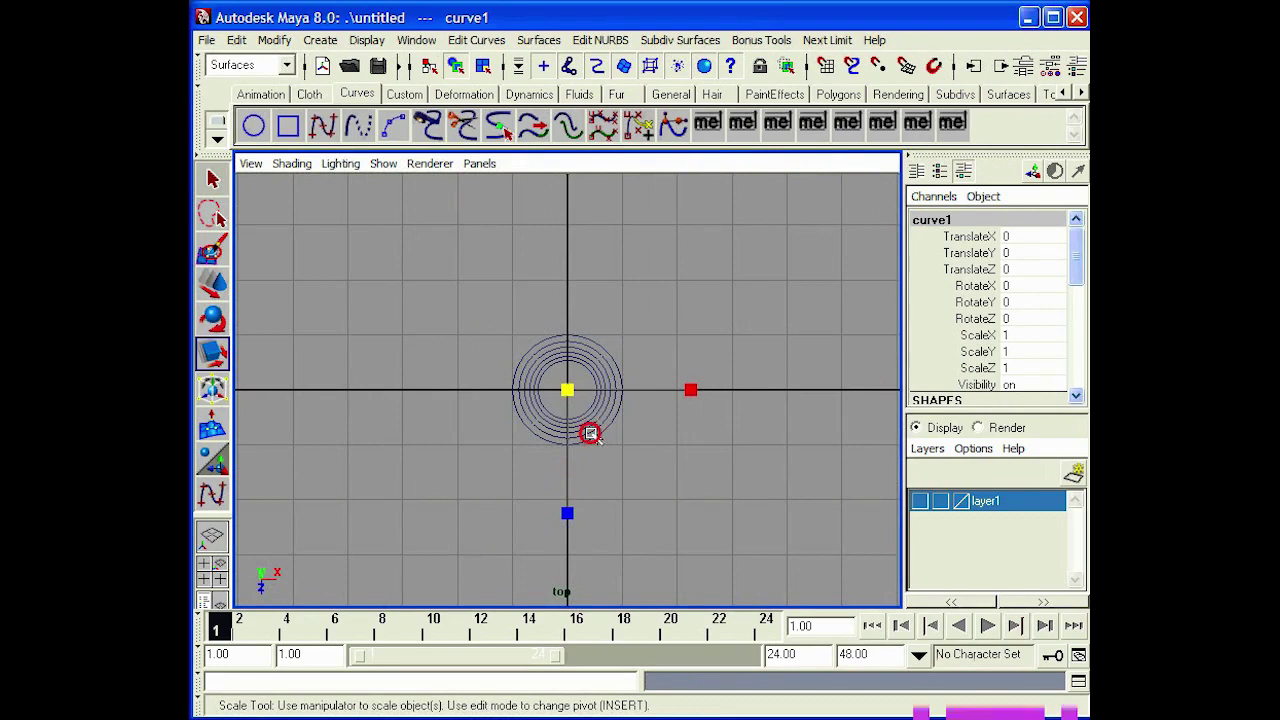
pyautogui.click(589, 433)
pyautogui.scroll(2, 571, 391)
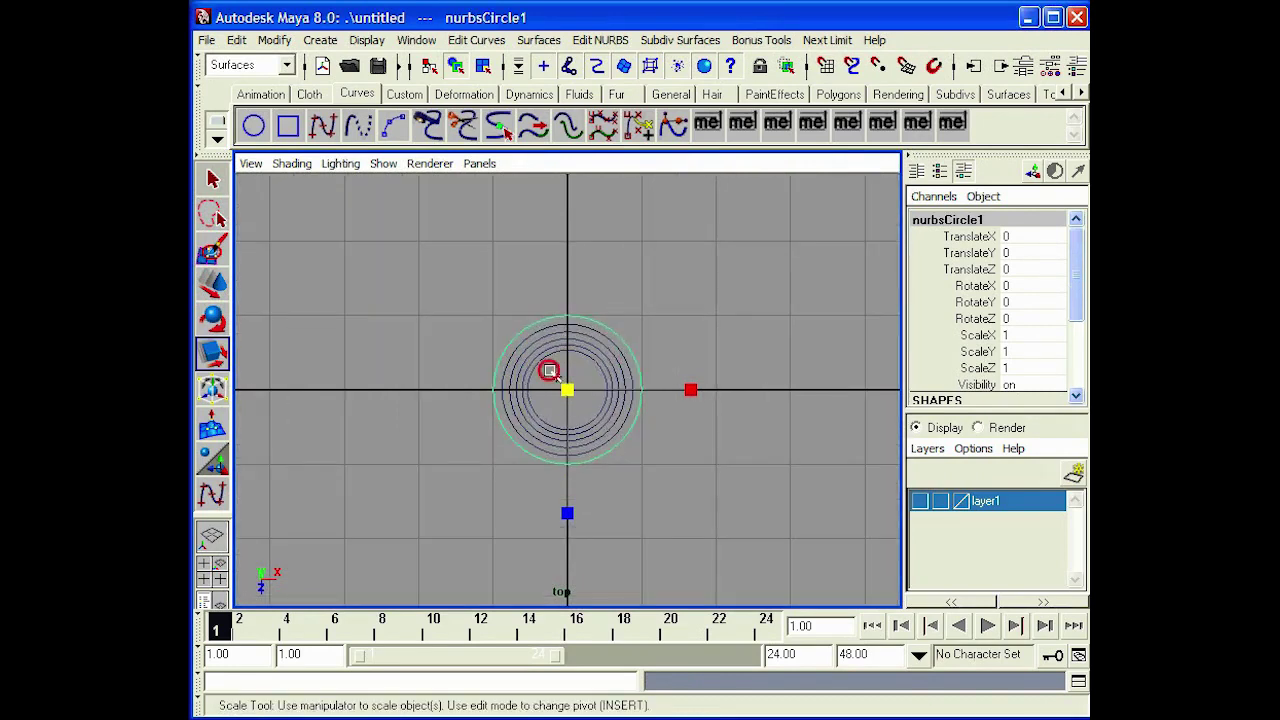
pyautogui.click(543, 364)
pyautogui.click(540, 361)
pyautogui.click(212, 285)
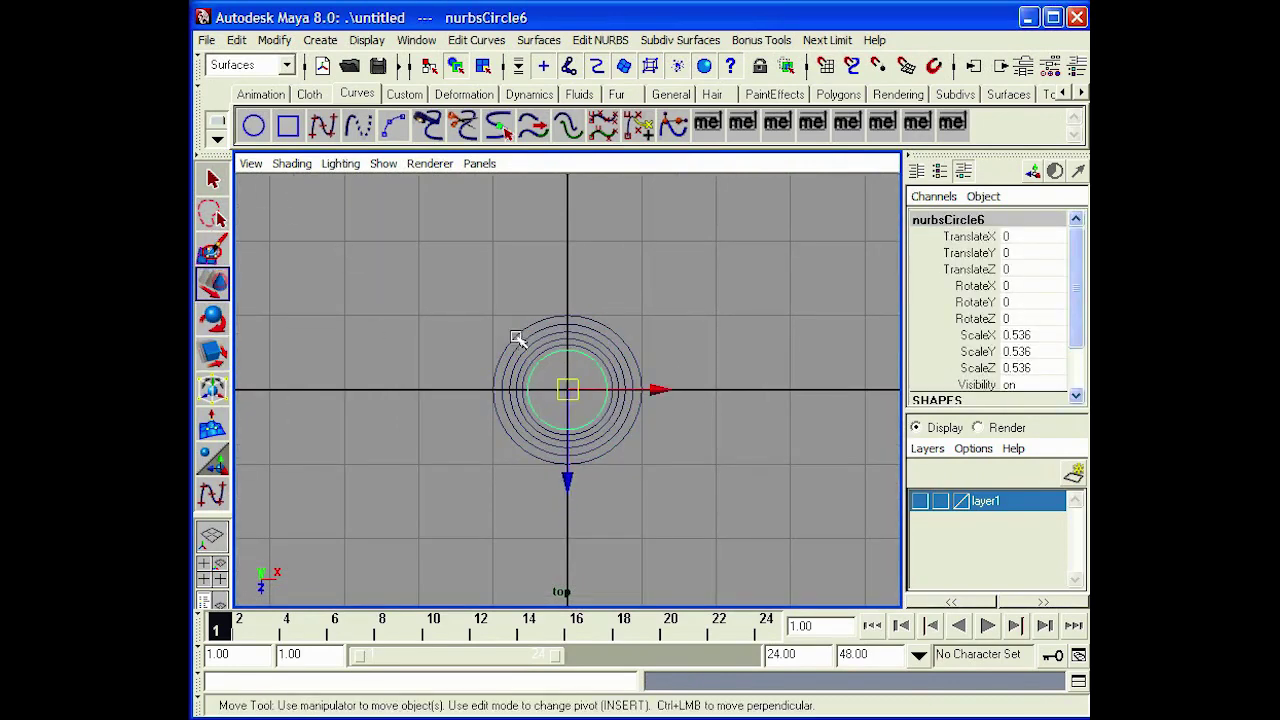
pyautogui.moveTo(517, 337); pyautogui.dragTo(337, 200, button='middle')
# Move nurbsCircle5 out of the concentric set toward positive X and negative Z, and nurbsCircle4 to about X 2.66, Z 0.06.
pyautogui.scroll(-1, 598, 417)
pyautogui.scroll(-1, 598, 417)
pyautogui.click(591, 381)
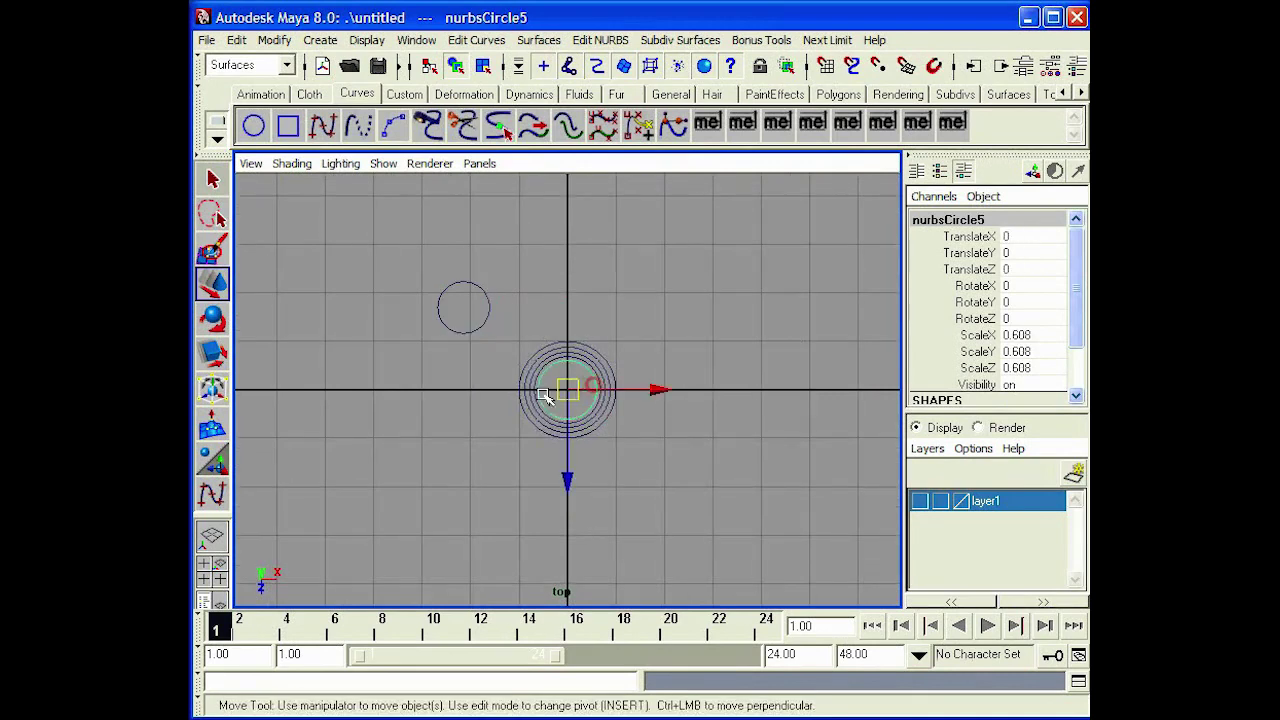
pyautogui.moveTo(545, 444); pyautogui.dragTo(610, 336, button='middle')
pyautogui.click(589, 377)
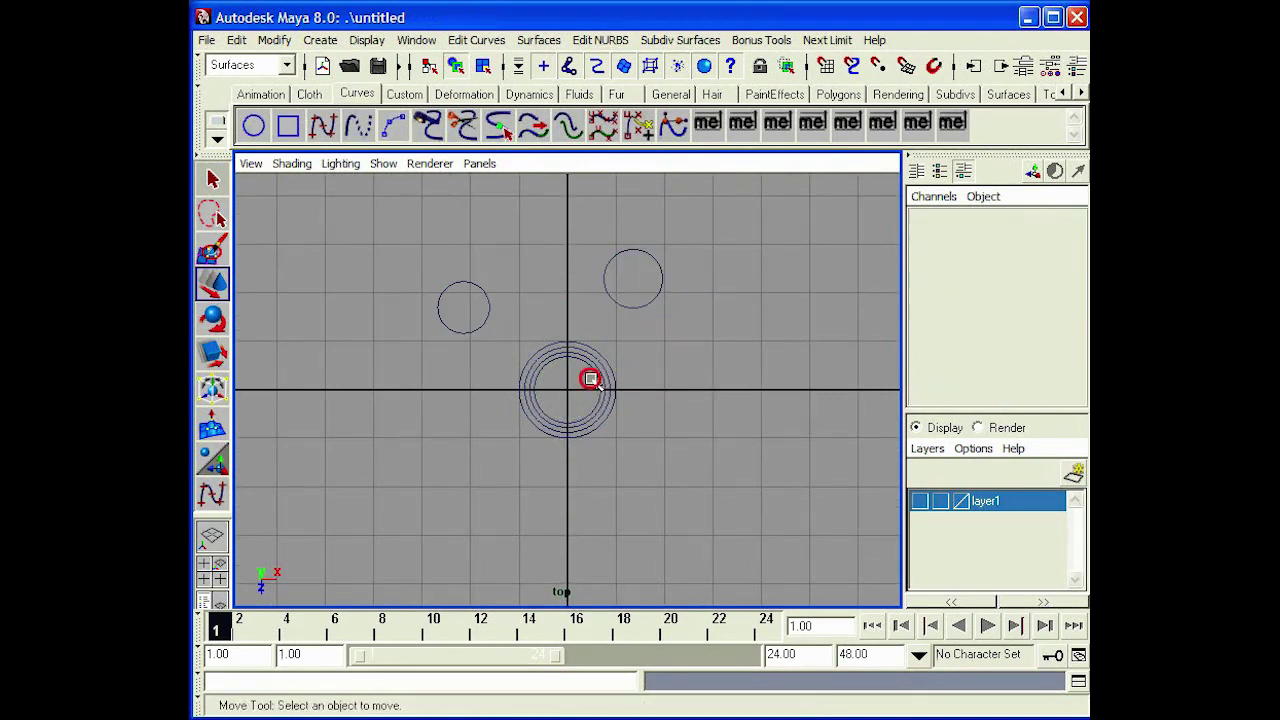
pyautogui.click(591, 380)
pyautogui.moveTo(591, 380); pyautogui.dragTo(698, 395, button='middle')
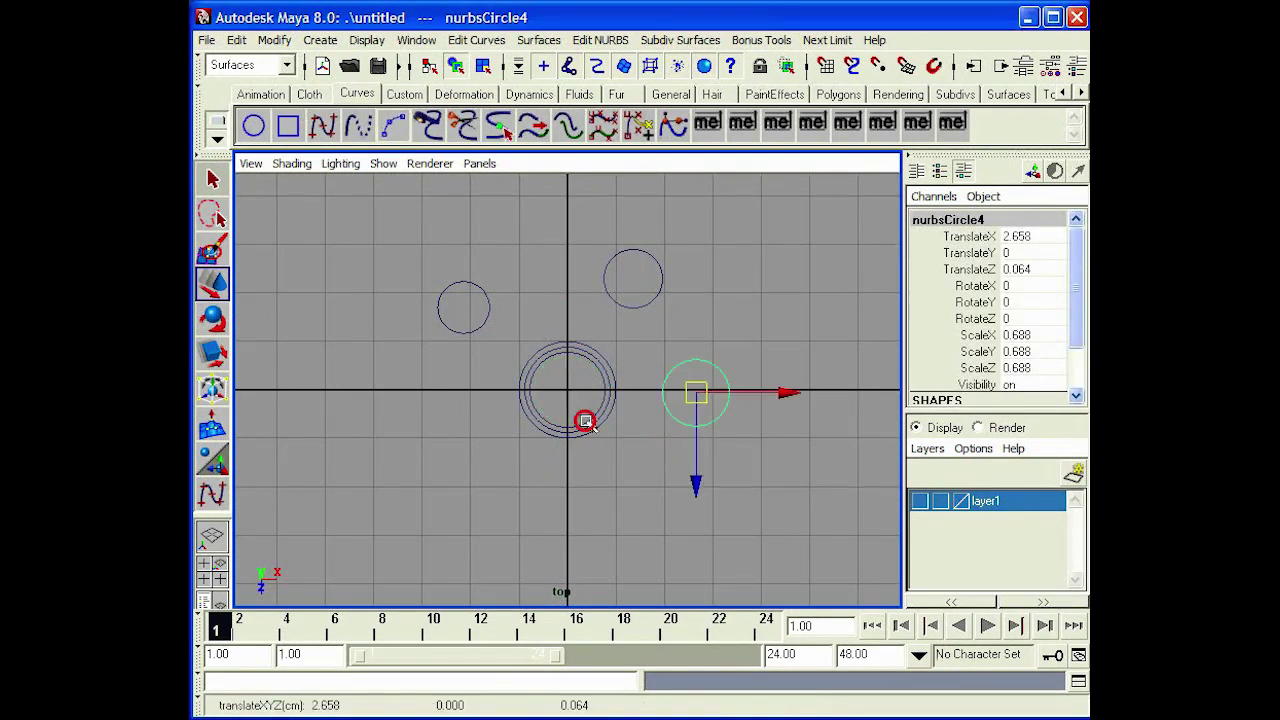
# Move the innermost remaining concentric circle out toward negative X, and nurbsCircle2 toward positive X and positive Z.
pyautogui.click(586, 421)
pyautogui.moveTo(573, 396); pyautogui.dragTo(434, 419, button='middle')
pyautogui.click(570, 425)
pyautogui.click(578, 423)
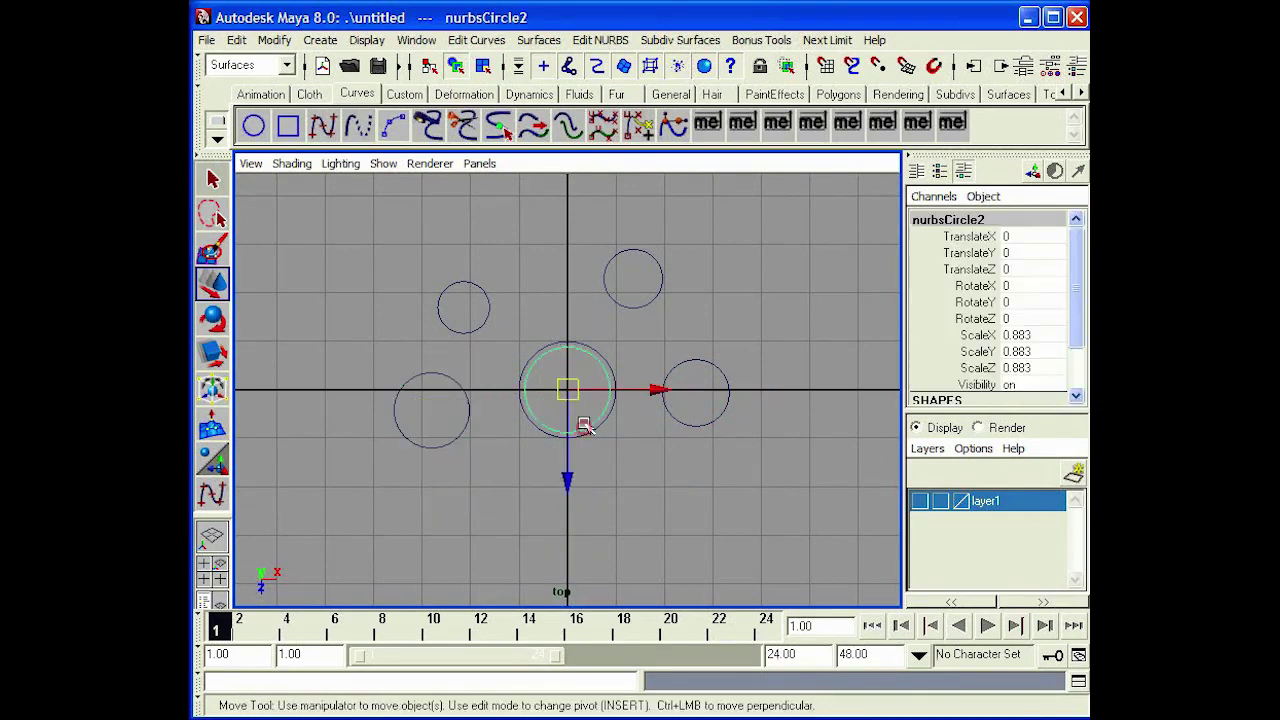
pyautogui.moveTo(580, 423); pyautogui.dragTo(662, 573, button='middle')
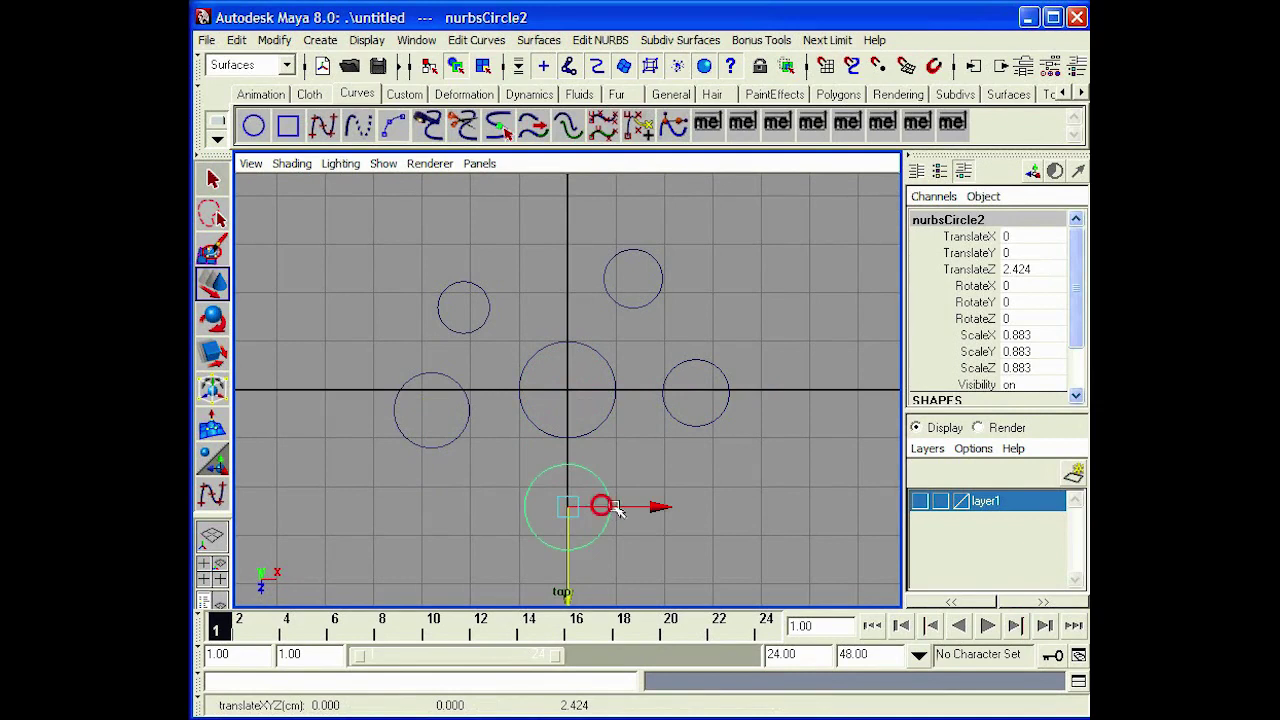
pyautogui.moveTo(615, 508); pyautogui.dragTo(676, 487, button='middle')
# Fine-tune the positions of nurbsCircle6, nurbsCircle2 and nurbsCircle4 around the central circle, and make layer1 visible.
pyautogui.click(478, 328)
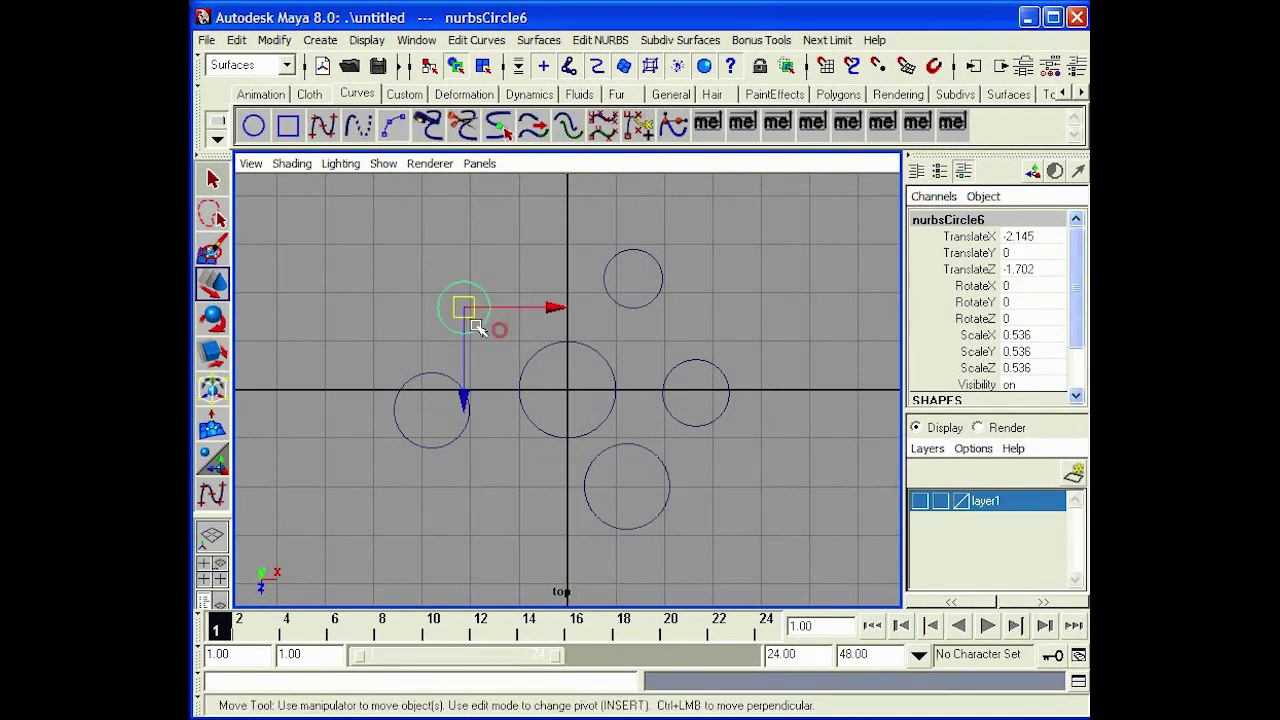
pyautogui.moveTo(468, 312); pyautogui.dragTo(492, 276)
pyautogui.scroll(-3, 568, 392)
pyautogui.click(765, 390)
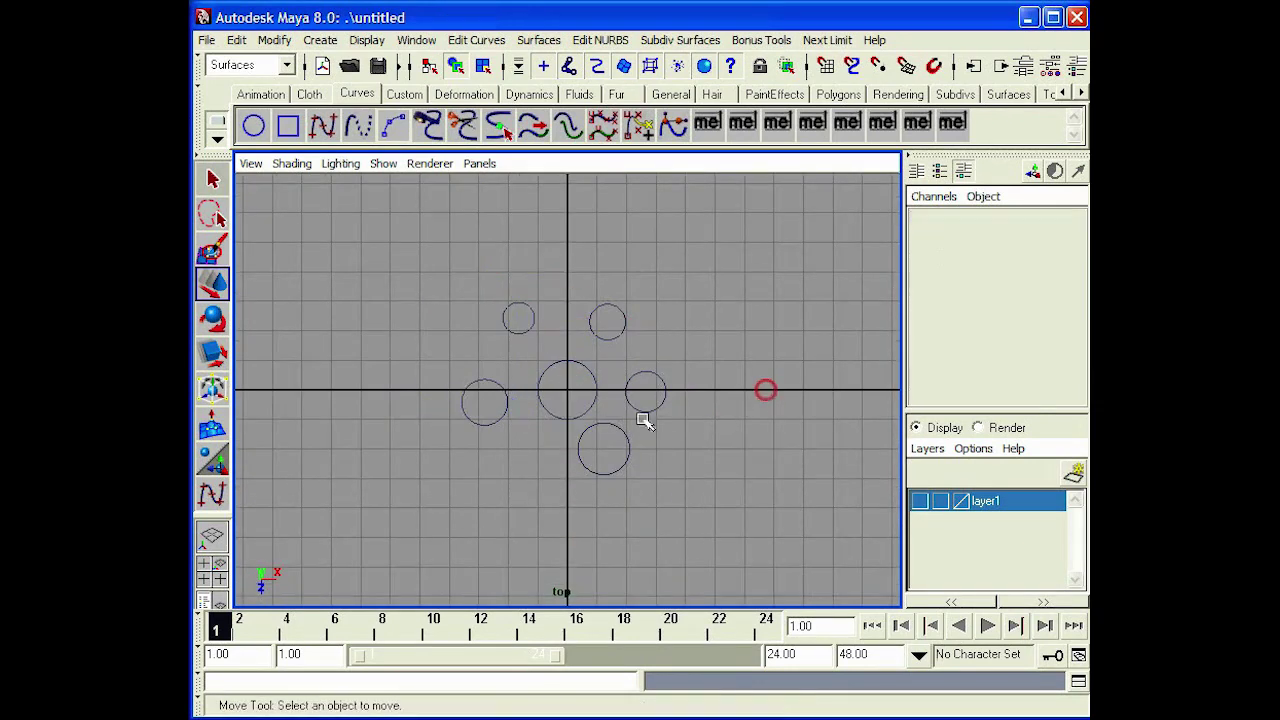
pyautogui.click(599, 422)
pyautogui.moveTo(604, 449)
pyautogui.mouseDown()
pyautogui.moveTo(630, 476)
pyautogui.moveTo(607, 441)
pyautogui.mouseUp()
pyautogui.click(678, 397)
pyautogui.click(663, 395)
pyautogui.moveTo(664, 395); pyautogui.dragTo(673, 359, button='middle')
pyautogui.click(746, 502)
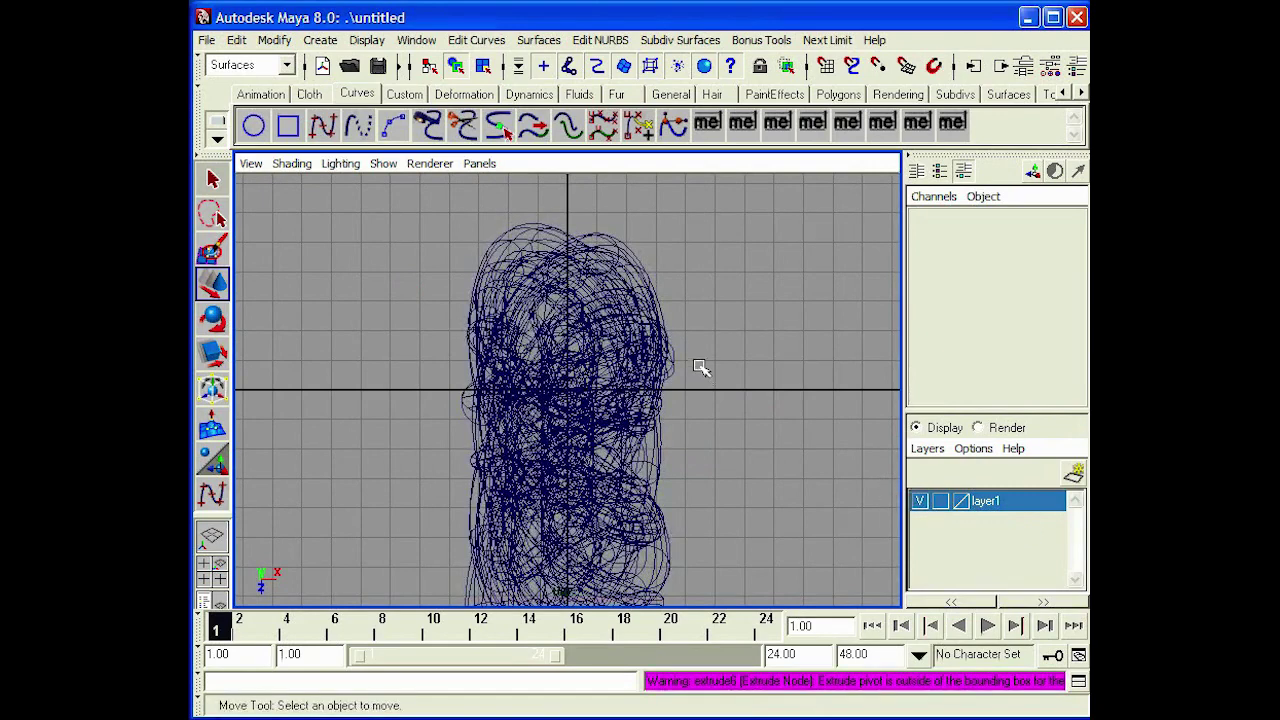
# Inspect the updated twisted tubes along their length in the perspective view.
pyautogui.press('space')
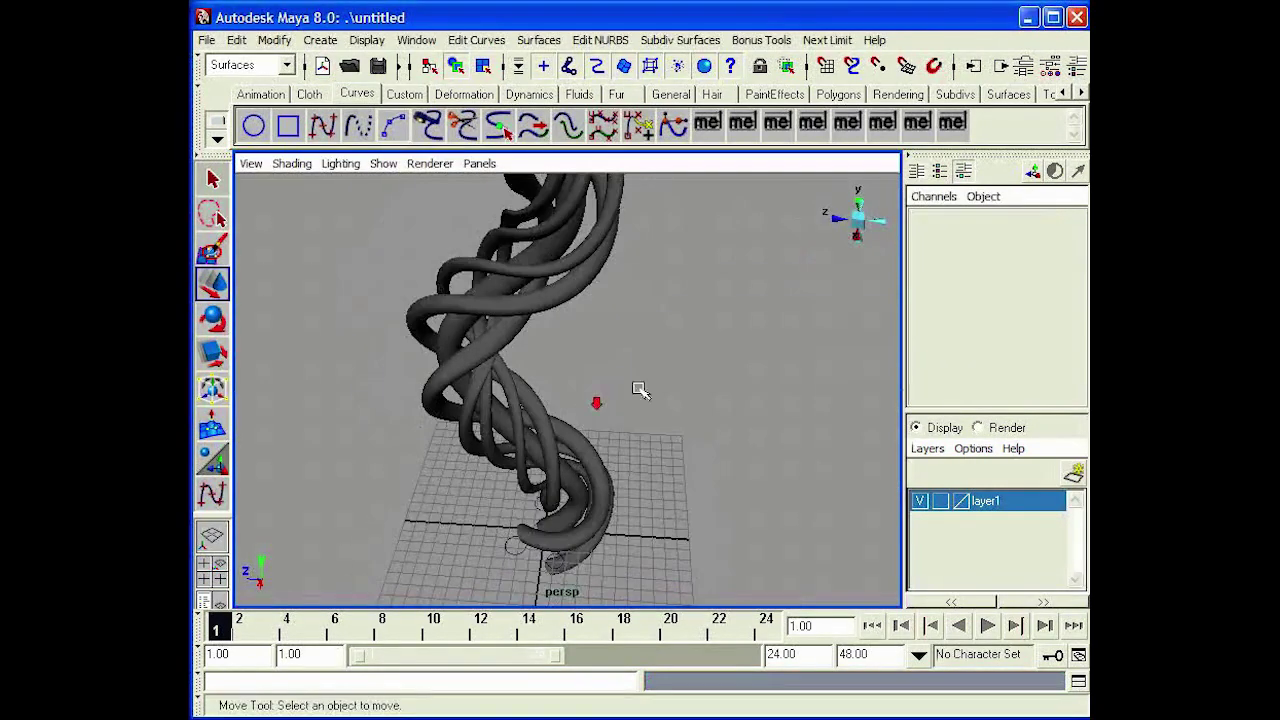
pyautogui.keyDown('alt'); pyautogui.moveTo(640, 390); pyautogui.dragTo(491, 263); pyautogui.keyUp('alt')
pyautogui.keyDown('alt'); pyautogui.moveTo(491, 263); pyautogui.dragTo(663, 357, button='middle'); pyautogui.keyUp('alt')
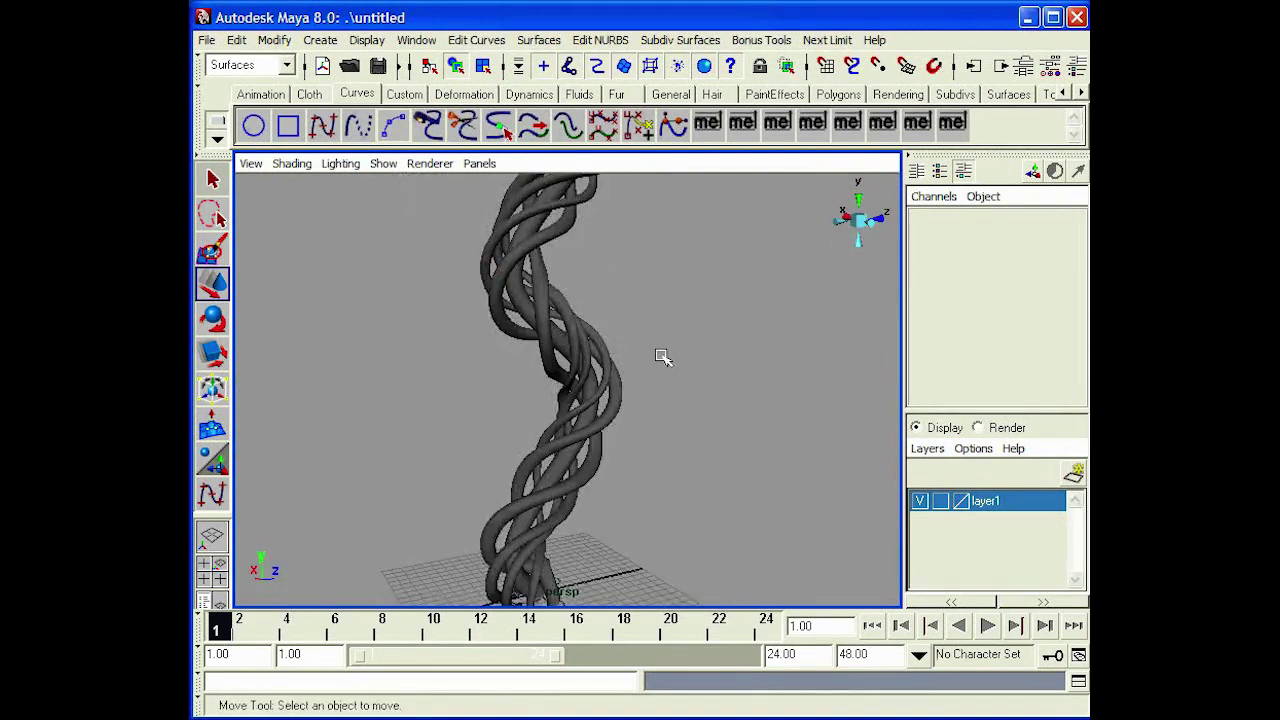
pyautogui.keyDown('alt'); pyautogui.moveTo(636, 434); pyautogui.dragTo(589, 440, button='middle'); pyautogui.keyUp('alt')
pyautogui.keyDown('alt'); pyautogui.moveTo(589, 440); pyautogui.dragTo(603, 367, button='right'); pyautogui.keyUp('alt')
pyautogui.keyDown('alt'); pyautogui.moveTo(603, 367); pyautogui.dragTo(671, 451, button='middle'); pyautogui.keyUp('alt')
# Select all the extruded tubes and reduce the Extrude Length of their extrude inputs to 0.13.
pyautogui.moveTo(646, 434); pyautogui.dragTo(430, 344)
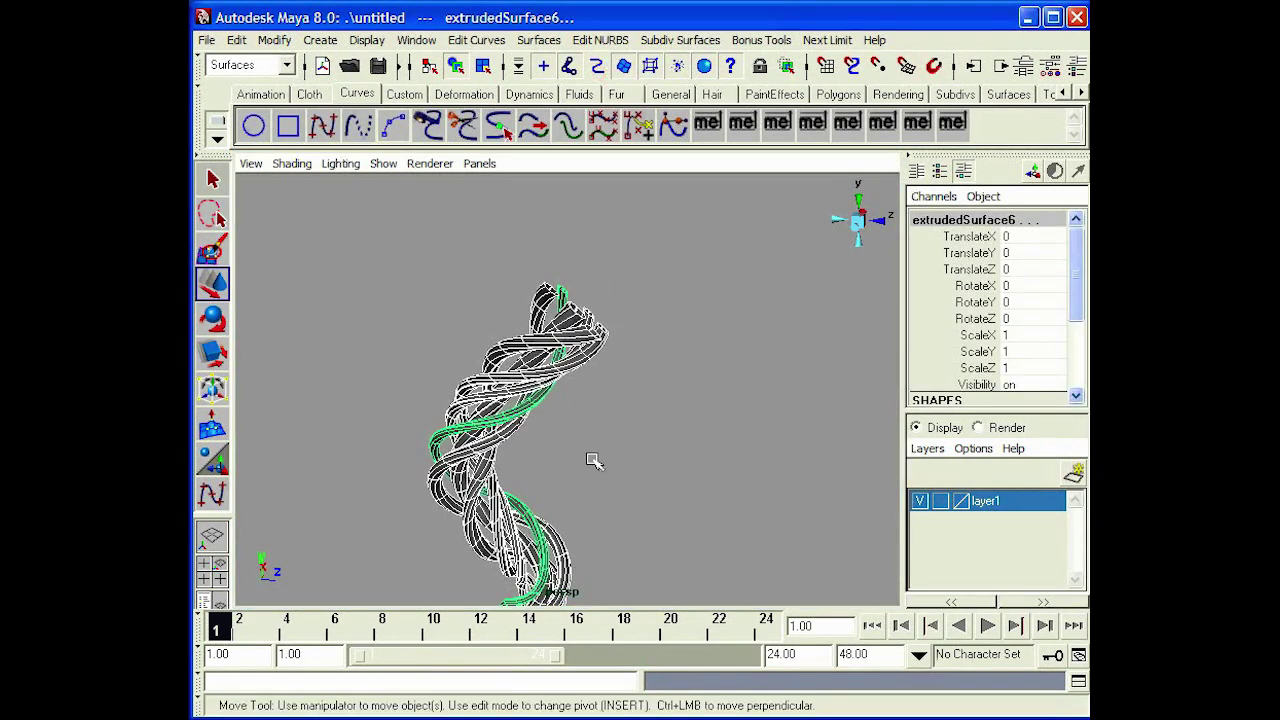
pyautogui.moveTo(646, 509); pyautogui.dragTo(540, 440)
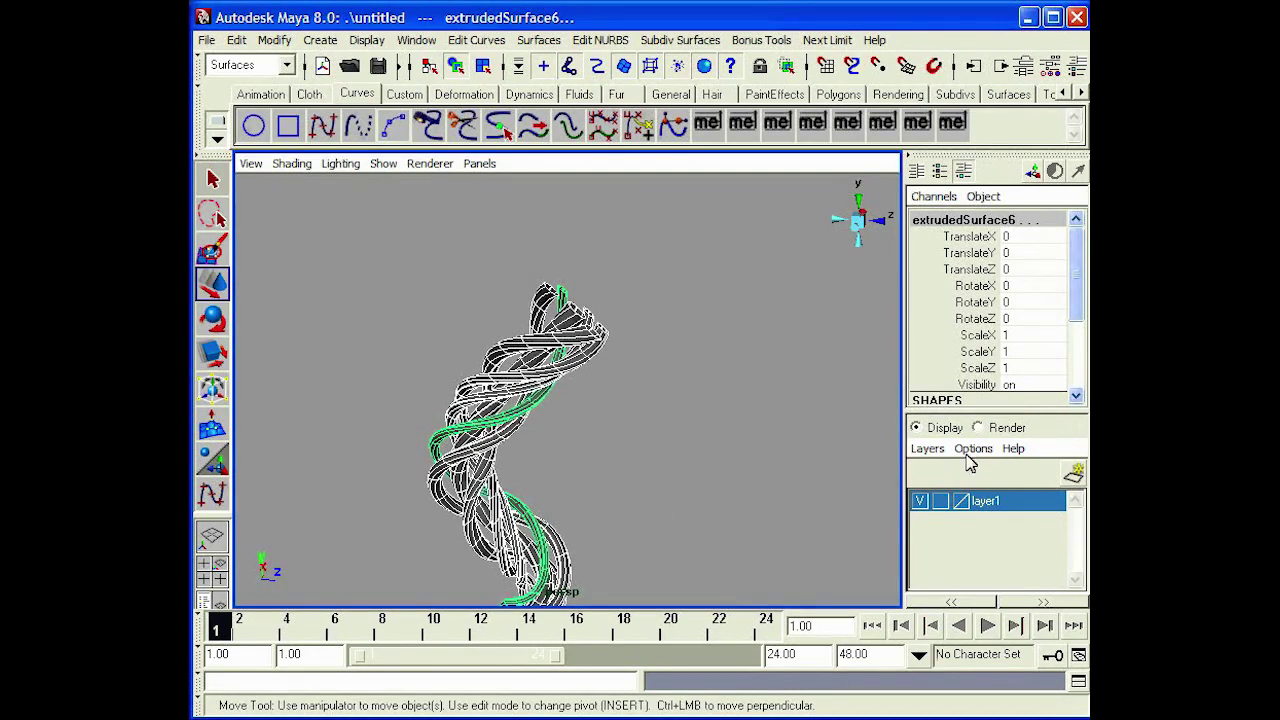
pyautogui.moveTo(1078, 291); pyautogui.dragTo(1080, 356)
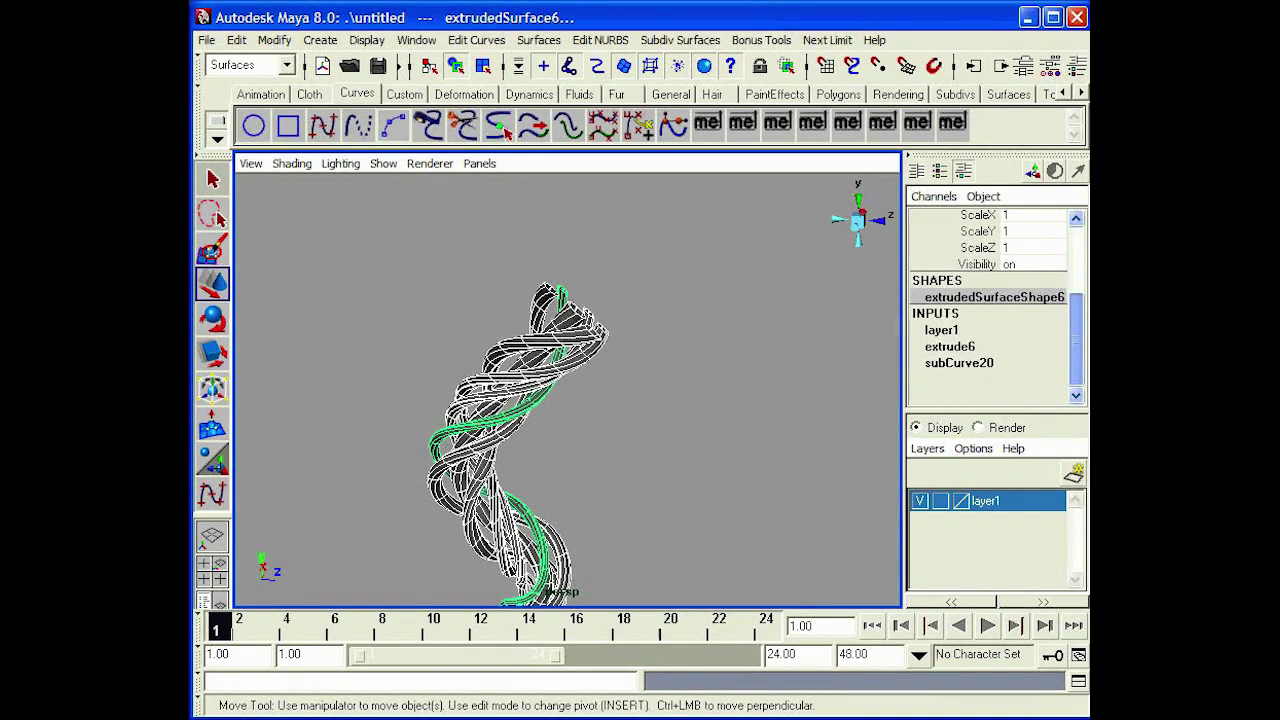
pyautogui.click(952, 347)
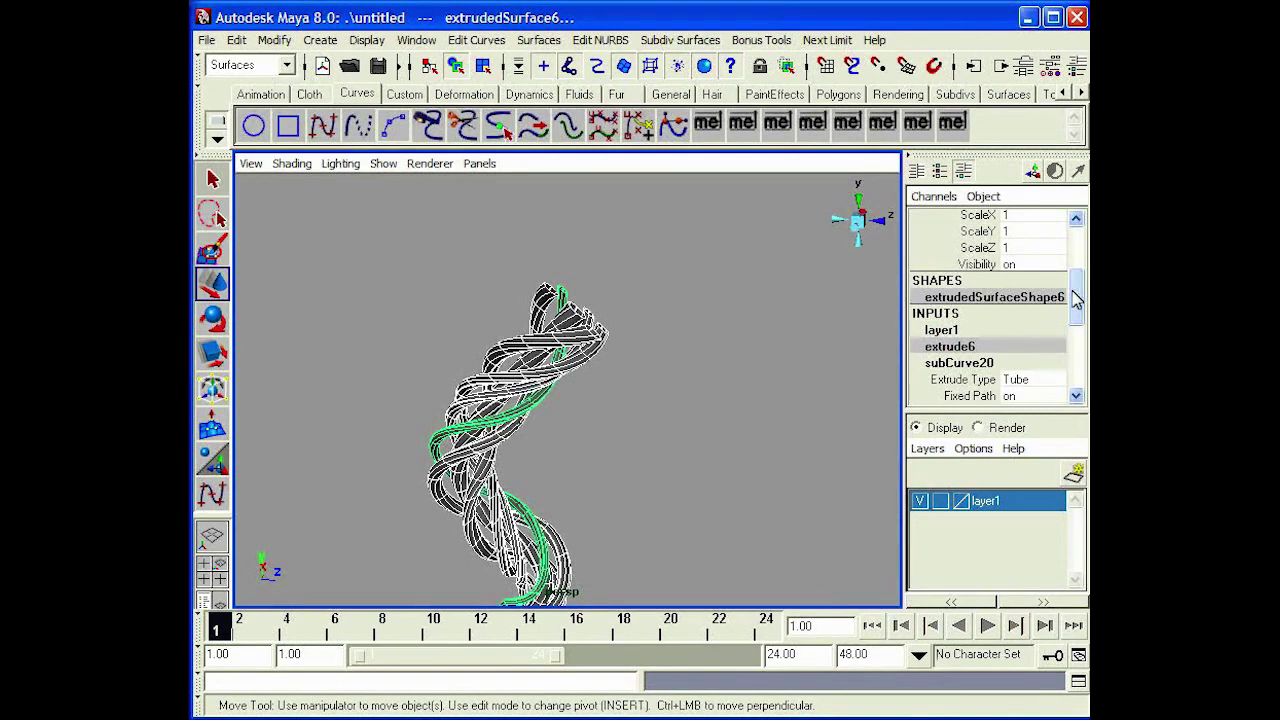
pyautogui.moveTo(1076, 300); pyautogui.dragTo(1081, 374)
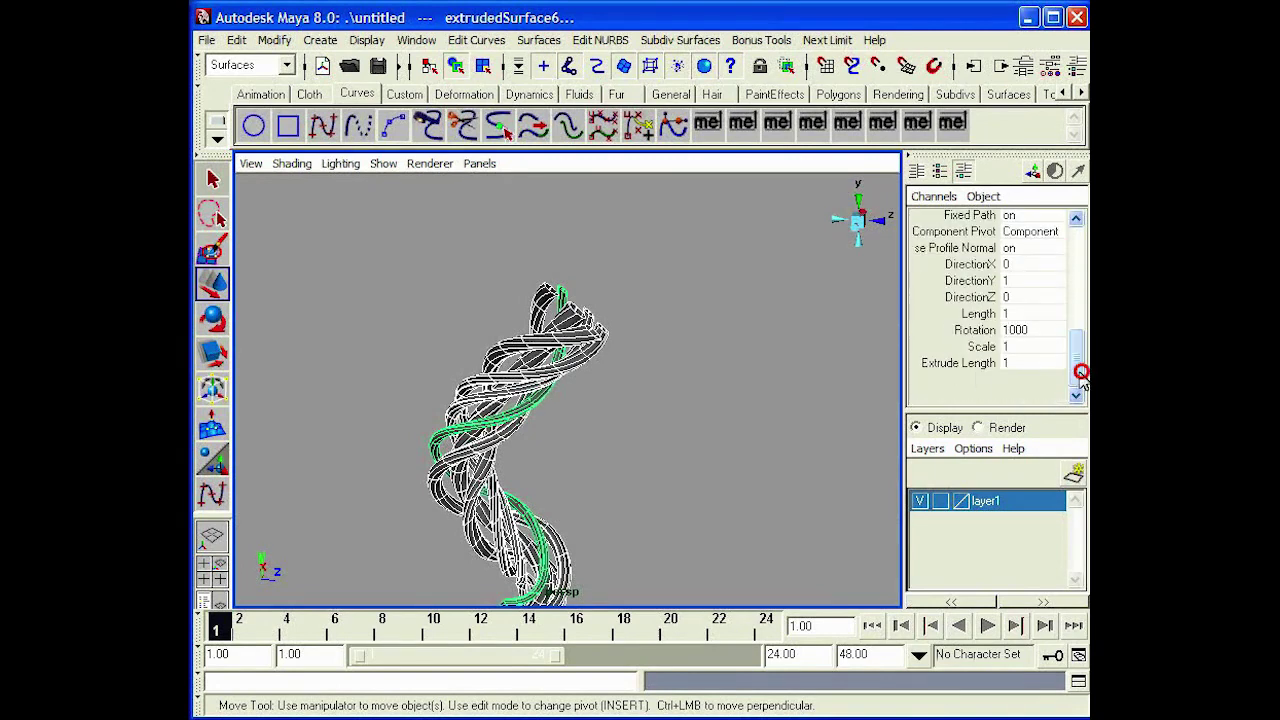
pyautogui.click(968, 364)
pyautogui.moveTo(674, 474); pyautogui.dragTo(645, 390, button='middle')
pyautogui.keyDown('alt'); pyautogui.moveTo(645, 390); pyautogui.dragTo(623, 426, button='right'); pyautogui.keyUp('alt')
pyautogui.keyDown('alt'); pyautogui.moveTo(623, 426); pyautogui.dragTo(594, 343, button='middle'); pyautogui.keyUp('alt')
pyautogui.keyDown('alt'); pyautogui.moveTo(540, 360); pyautogui.dragTo(626, 330, button='right'); pyautogui.keyUp('alt')
pyautogui.keyDown('alt'); pyautogui.moveTo(626, 330); pyautogui.dragTo(634, 322, button='middle'); pyautogui.keyUp('alt')
pyautogui.keyDown('alt'); pyautogui.moveTo(634, 321); pyautogui.dragTo(667, 394, button='right'); pyautogui.keyUp('alt')
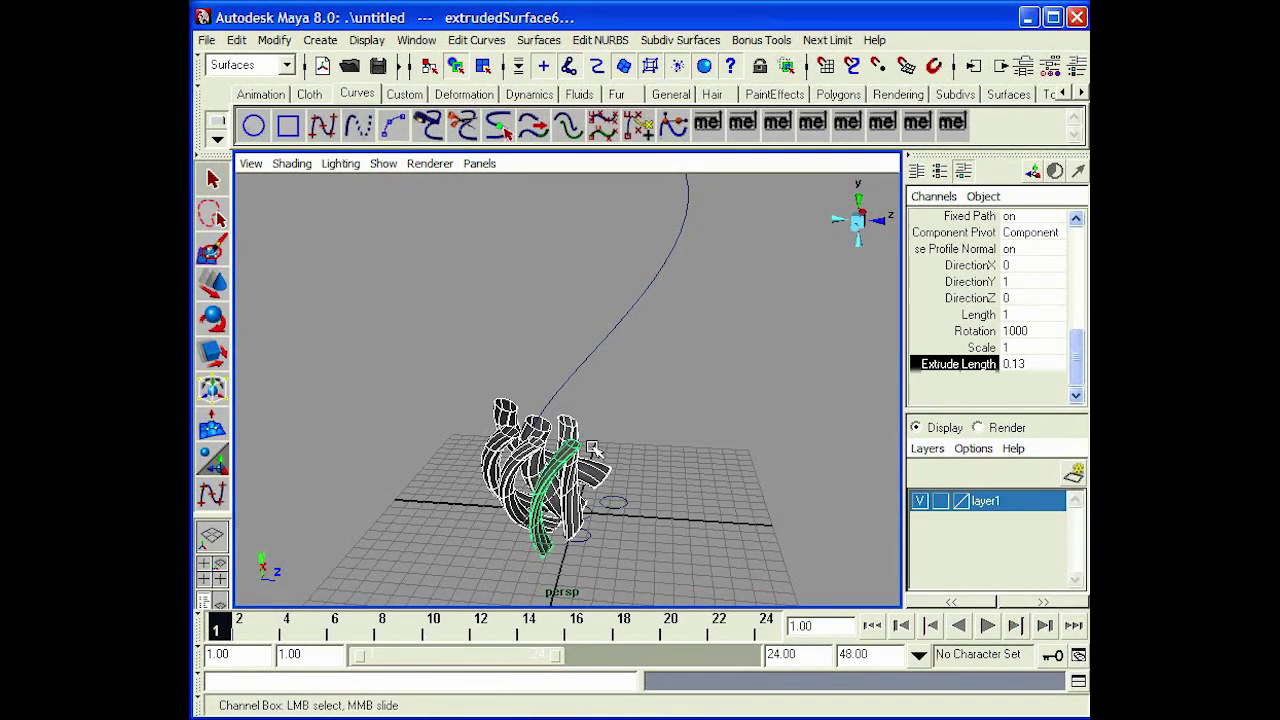
# Delete the selected extruded surfaces, keeping the profile circles and the path curve.
pyautogui.press('Delete')
pyautogui.press('w')
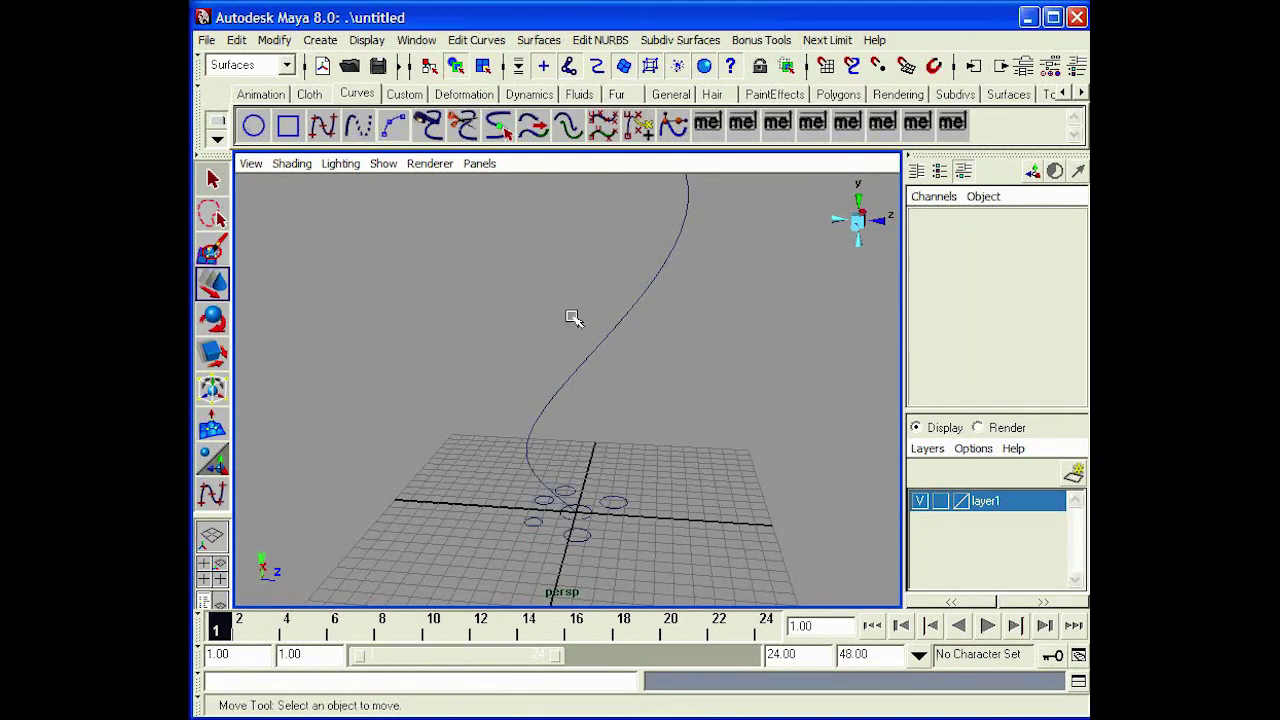
# Examine the arrangement of the profile circles around the base of the path curve in the perspective view.
pyautogui.keyDown('alt'); pyautogui.moveTo(591, 436); pyautogui.dragTo(556, 508, button='right'); pyautogui.keyUp('alt')
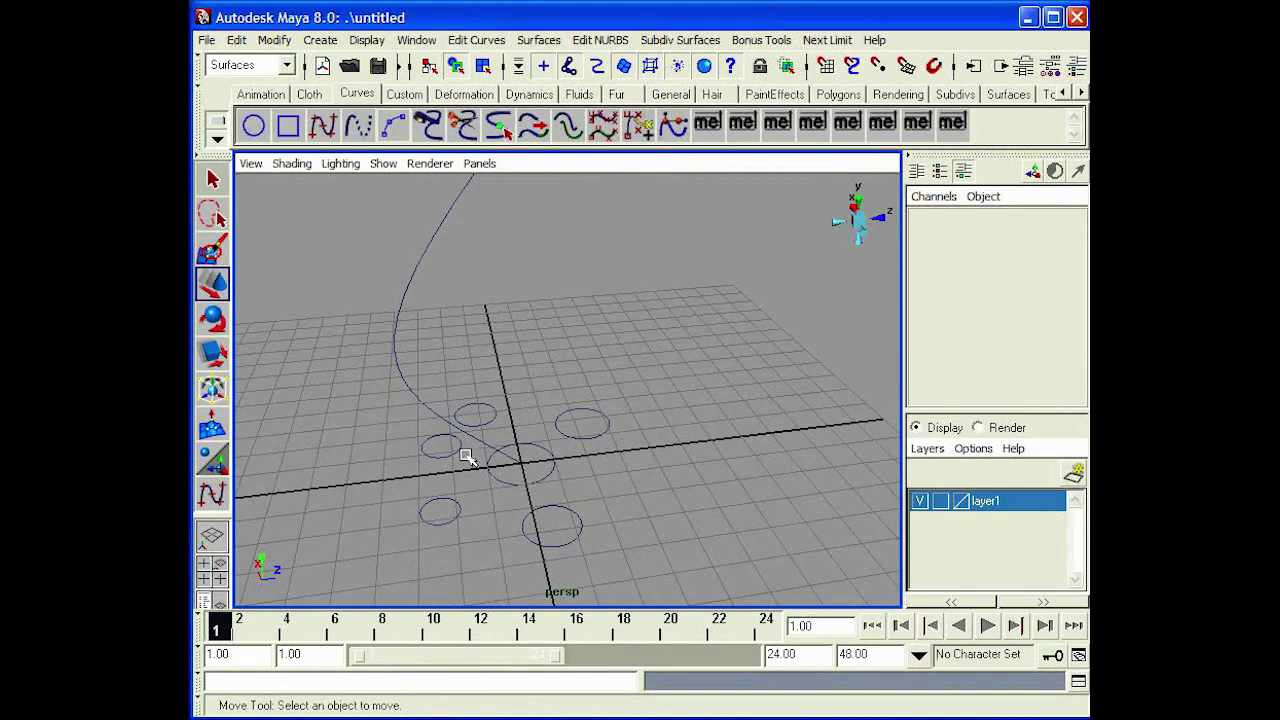
pyautogui.keyDown('alt'); pyautogui.moveTo(566, 490); pyautogui.dragTo(523, 271, button='right'); pyautogui.keyUp('alt')
pyautogui.keyDown('alt'); pyautogui.moveTo(523, 271); pyautogui.dragTo(614, 436, button='middle'); pyautogui.keyUp('alt')
pyautogui.scroll(-5, 617, 440)
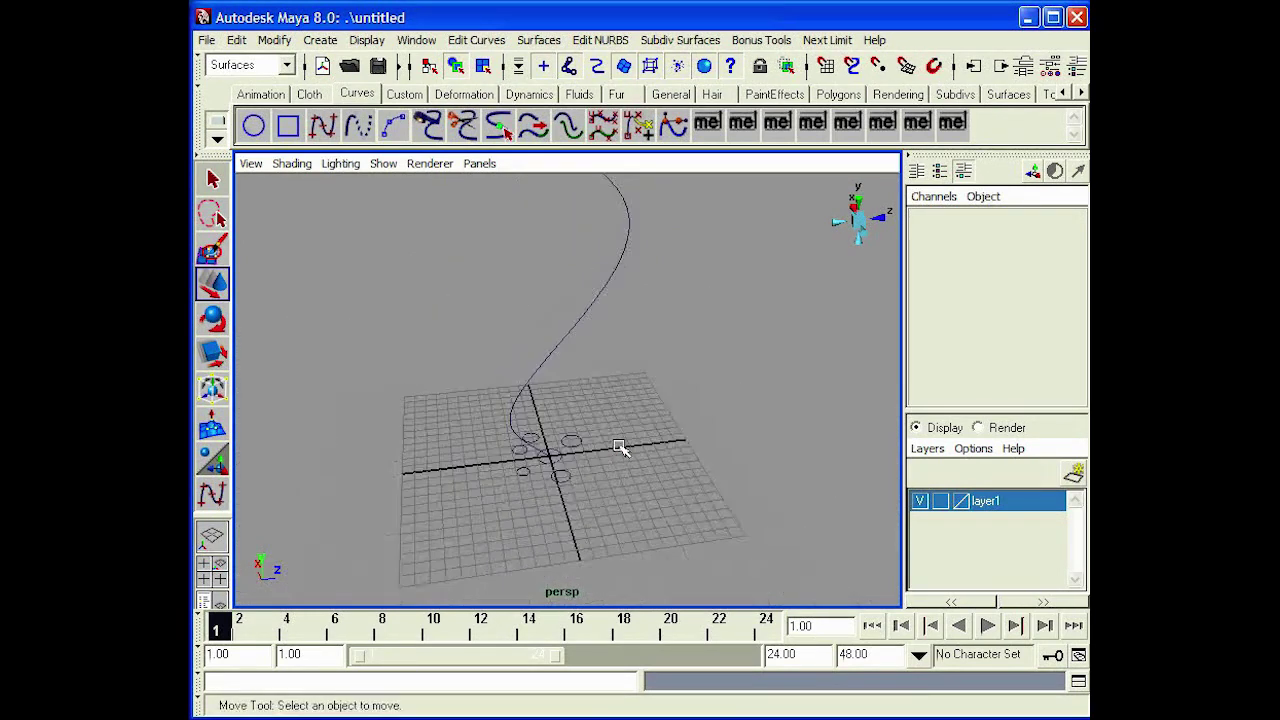
pyautogui.keyDown('alt'); pyautogui.moveTo(620, 446); pyautogui.dragTo(554, 463); pyautogui.keyUp('alt')
pyautogui.scroll(4, 554, 463)
pyautogui.keyDown('alt'); pyautogui.moveTo(574, 416); pyautogui.dragTo(680, 485, button='middle'); pyautogui.keyUp('alt')
pyautogui.scroll(3, 531, 366)
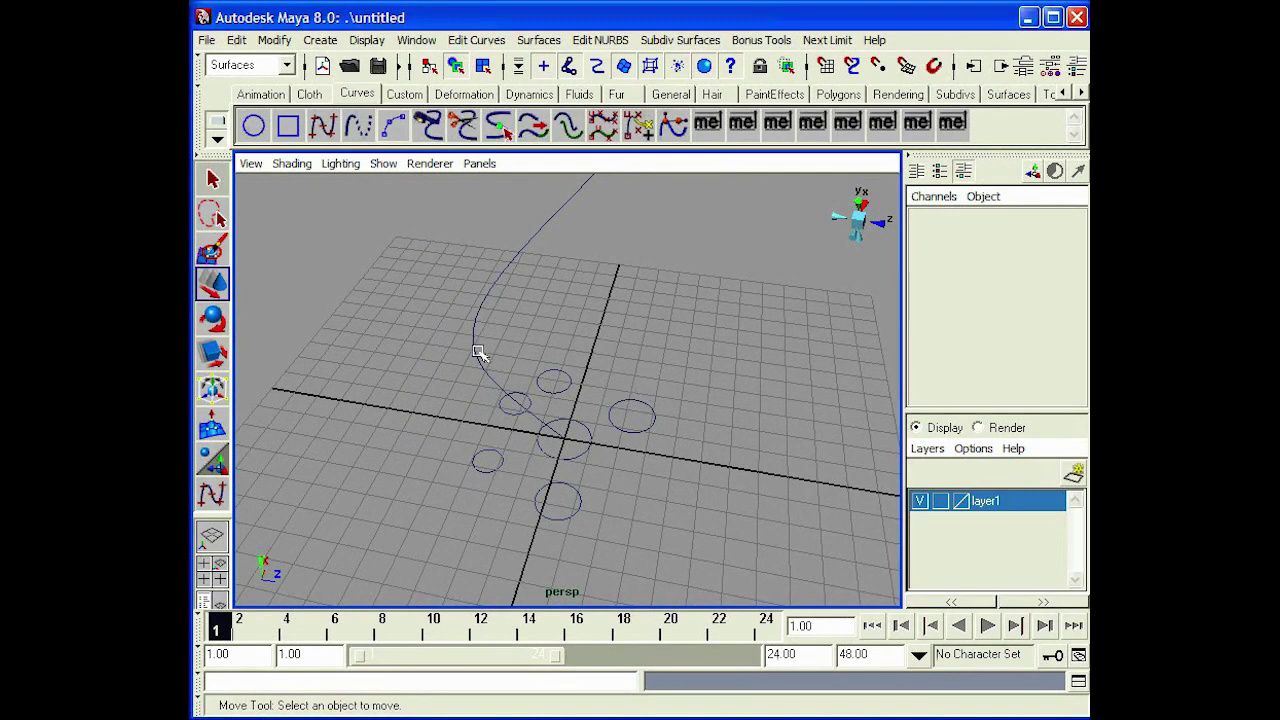
pyautogui.scroll(-2, 506, 405)
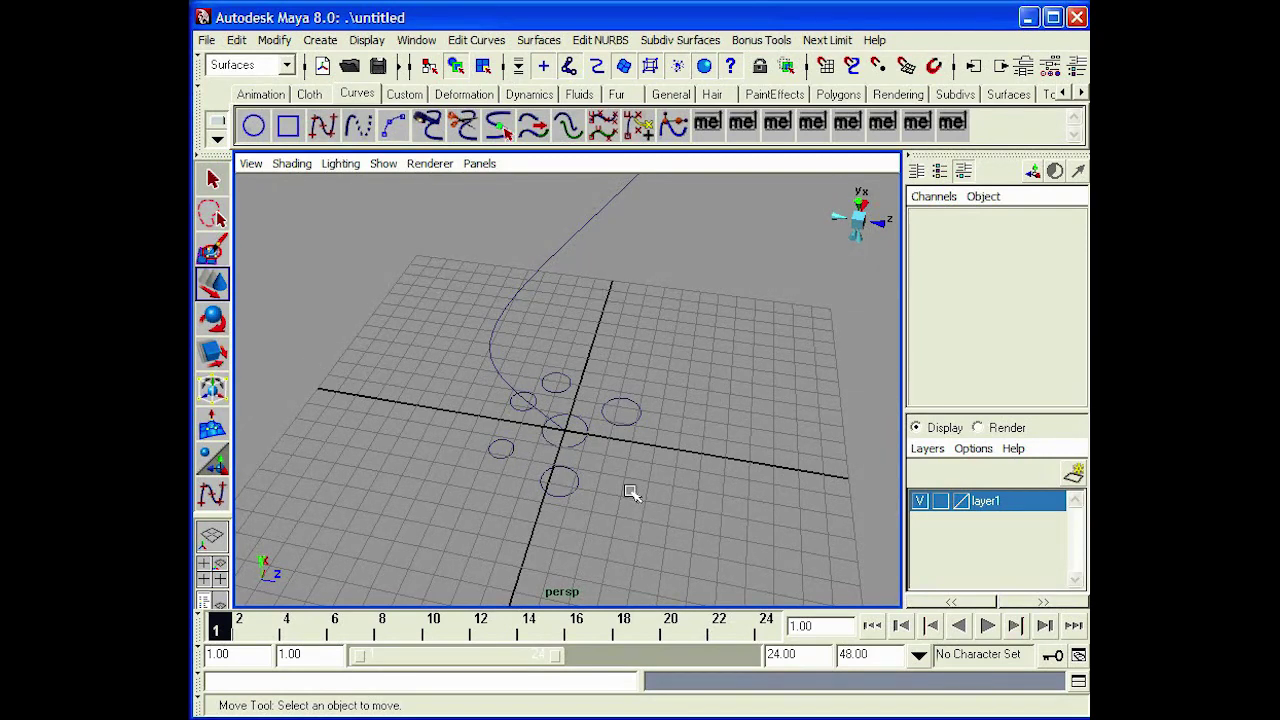
pyautogui.scroll(-1, 622, 476)
pyautogui.scroll(2, 622, 476)
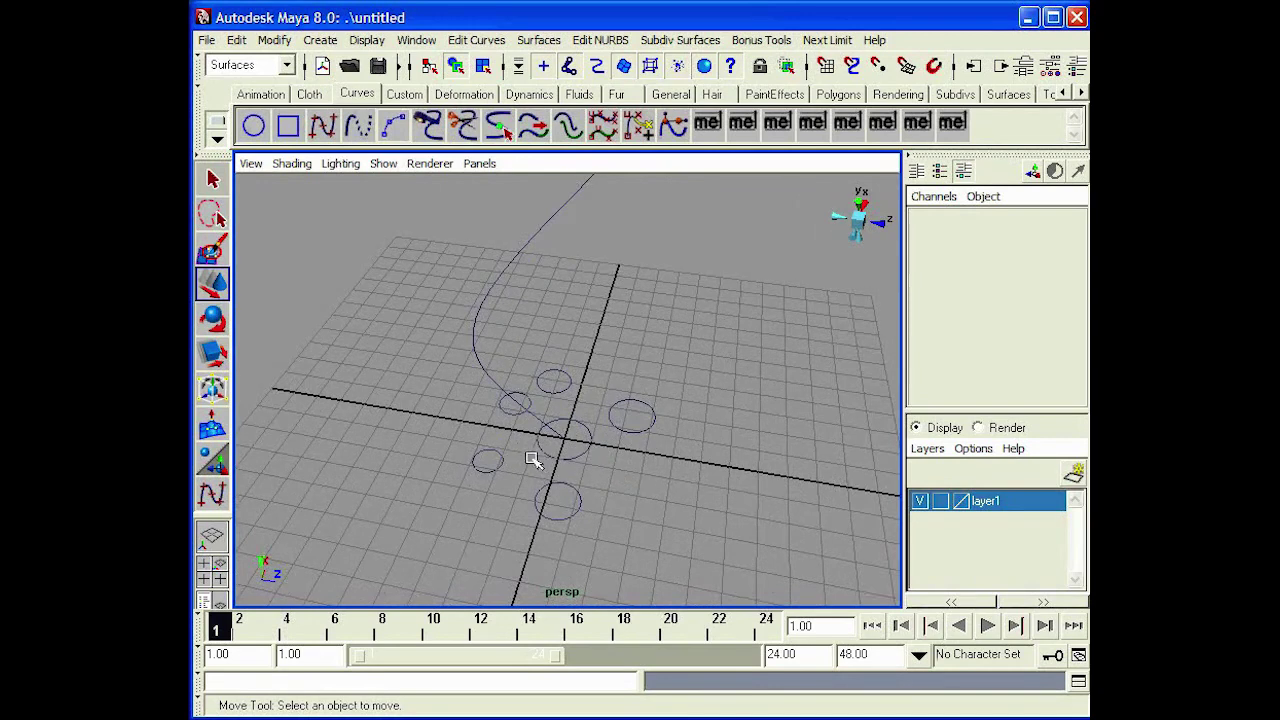
# Extrude the circles group along curve1 with Tube style, At Profile position, Closest End Point pivot, Path Direction orientation and NURBS output.
pyautogui.press('q')
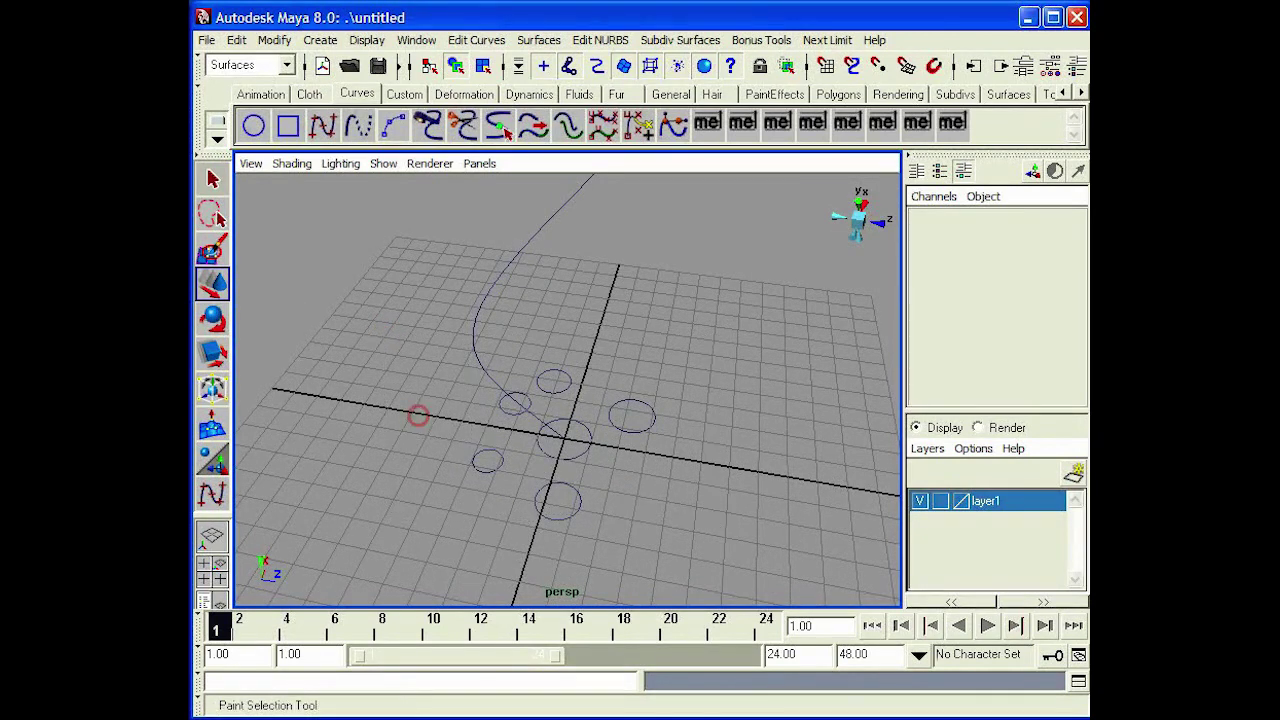
pyautogui.click(293, 332)
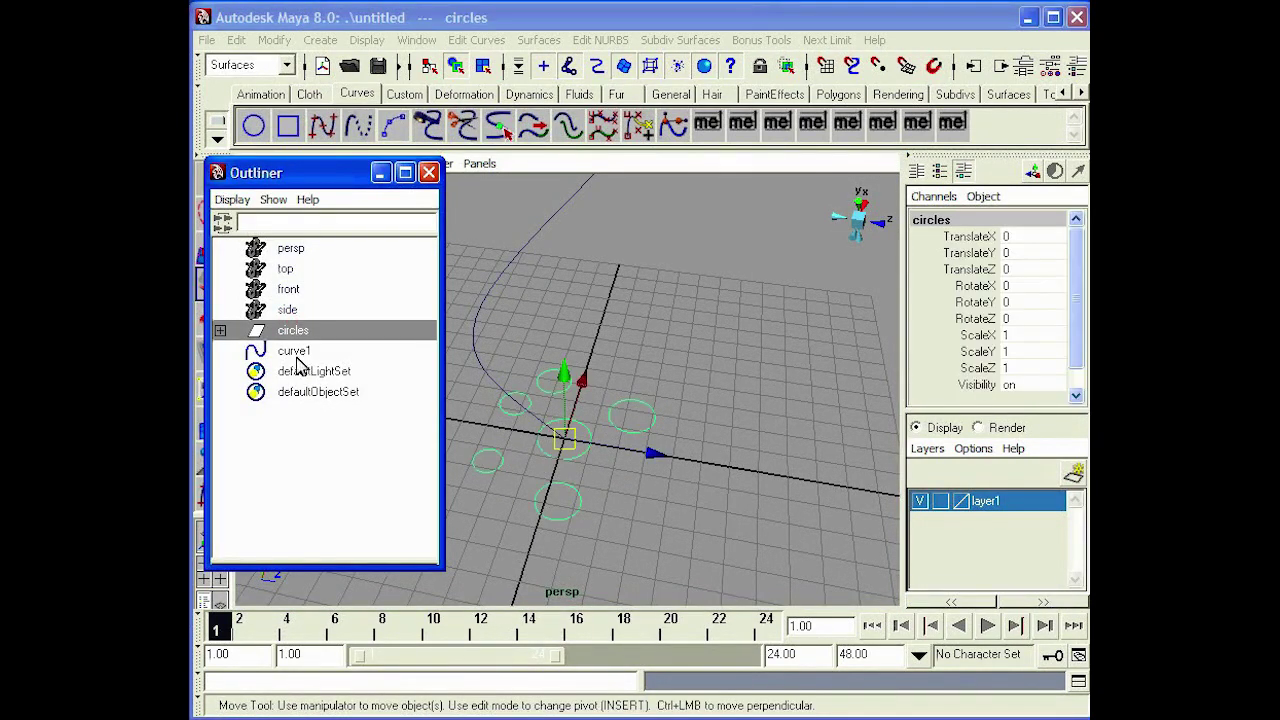
pyautogui.click(294, 351)
pyautogui.click(429, 172)
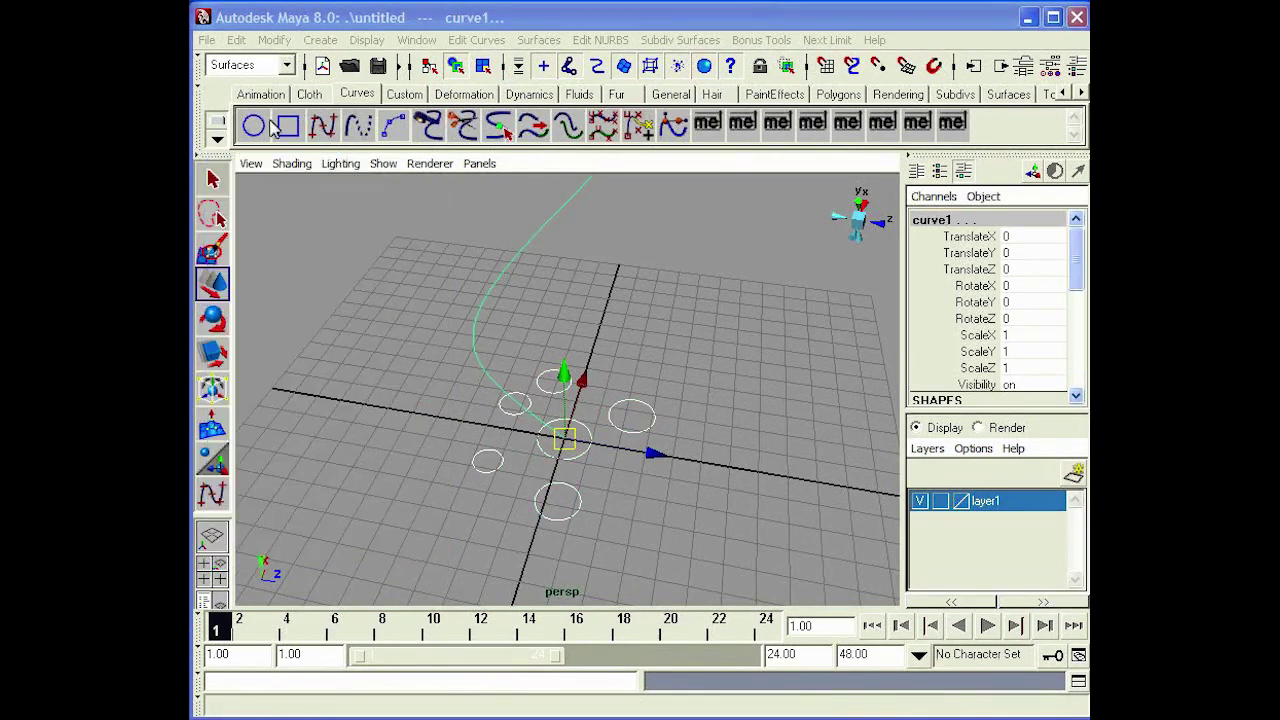
pyautogui.click(538, 40)
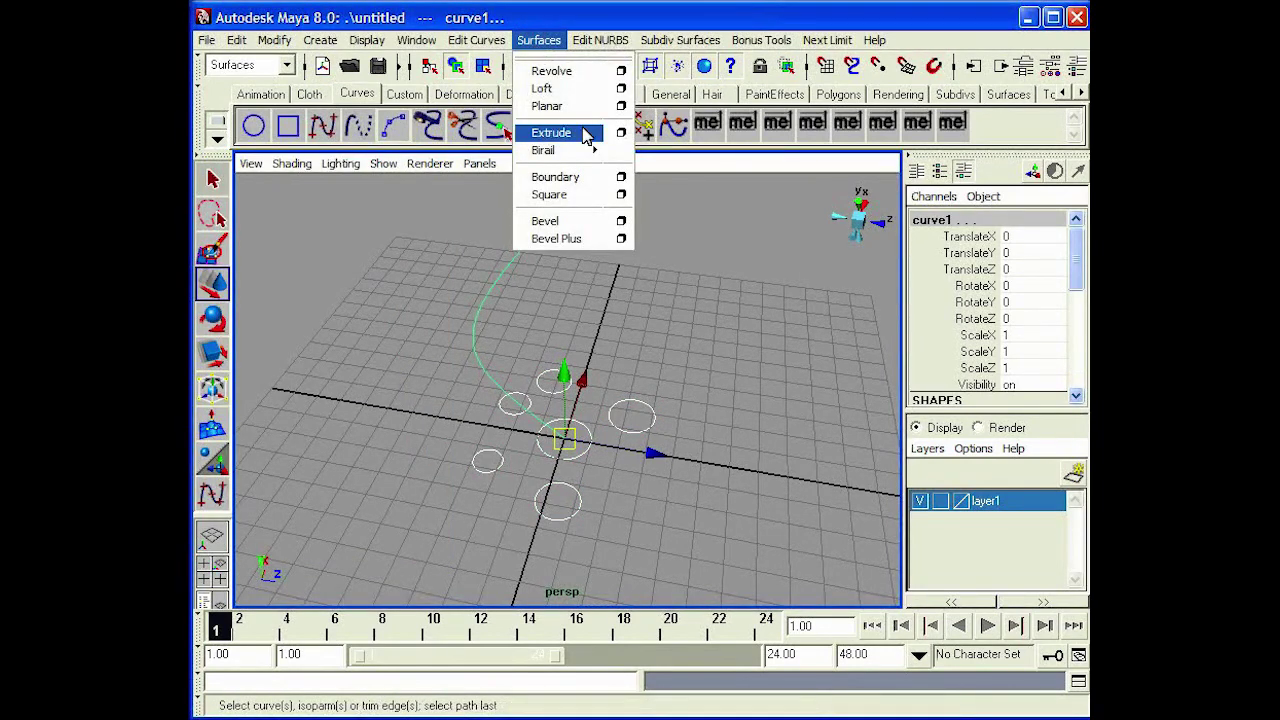
pyautogui.click(620, 133)
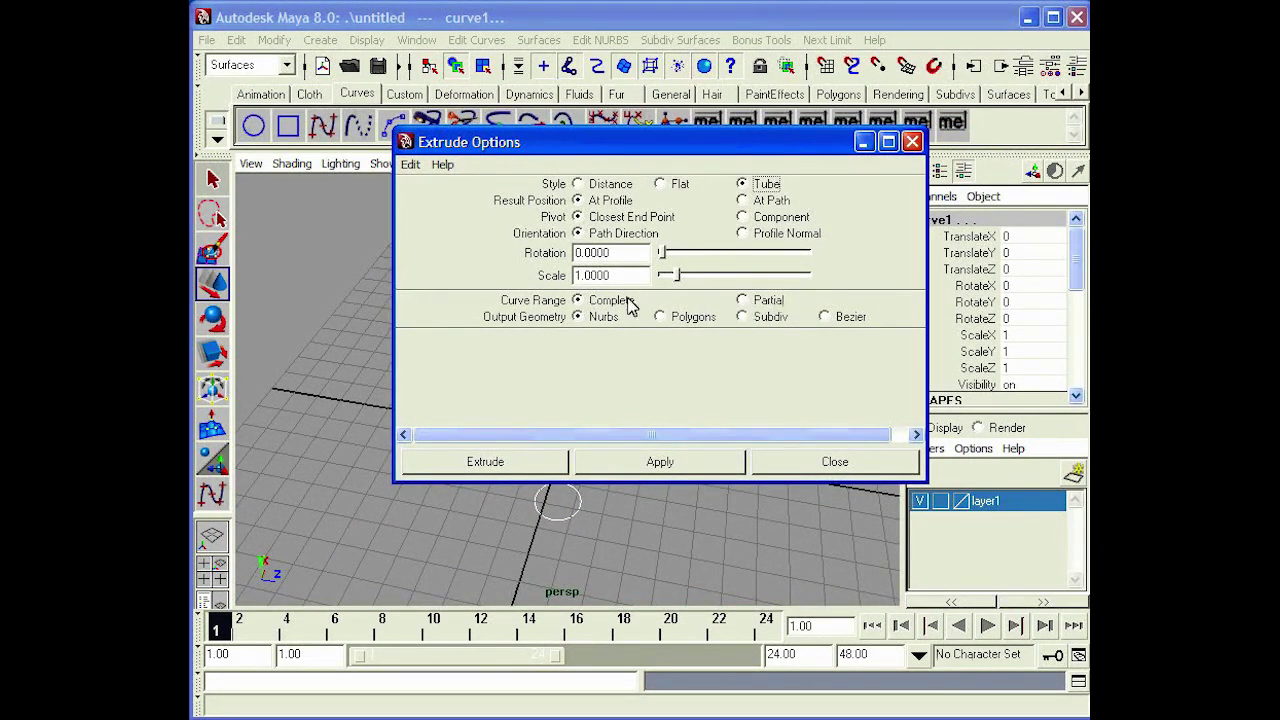
pyautogui.click(590, 150)
pyautogui.moveTo(590, 150); pyautogui.dragTo(523, 192)
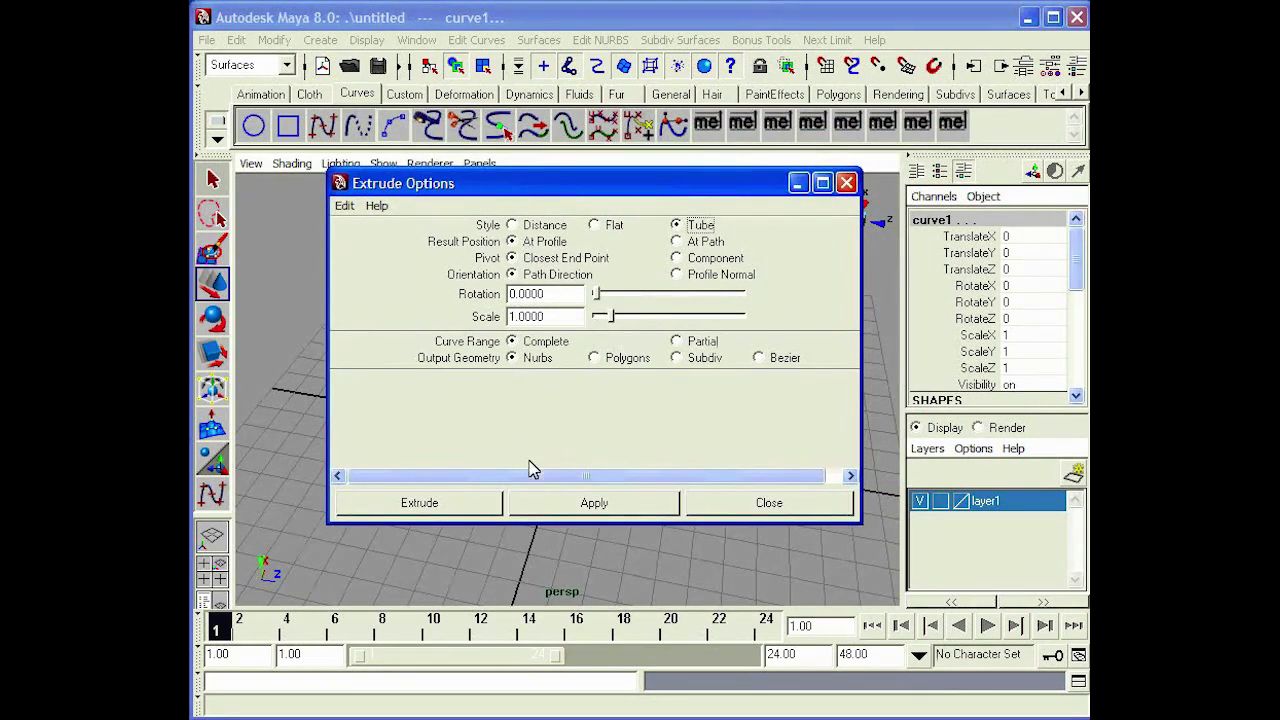
pyautogui.click(459, 500)
# Set the Rotation of the new extrusions to 1000.
pyautogui.scroll(-5, 680, 331)
pyautogui.scroll(-3, 680, 331)
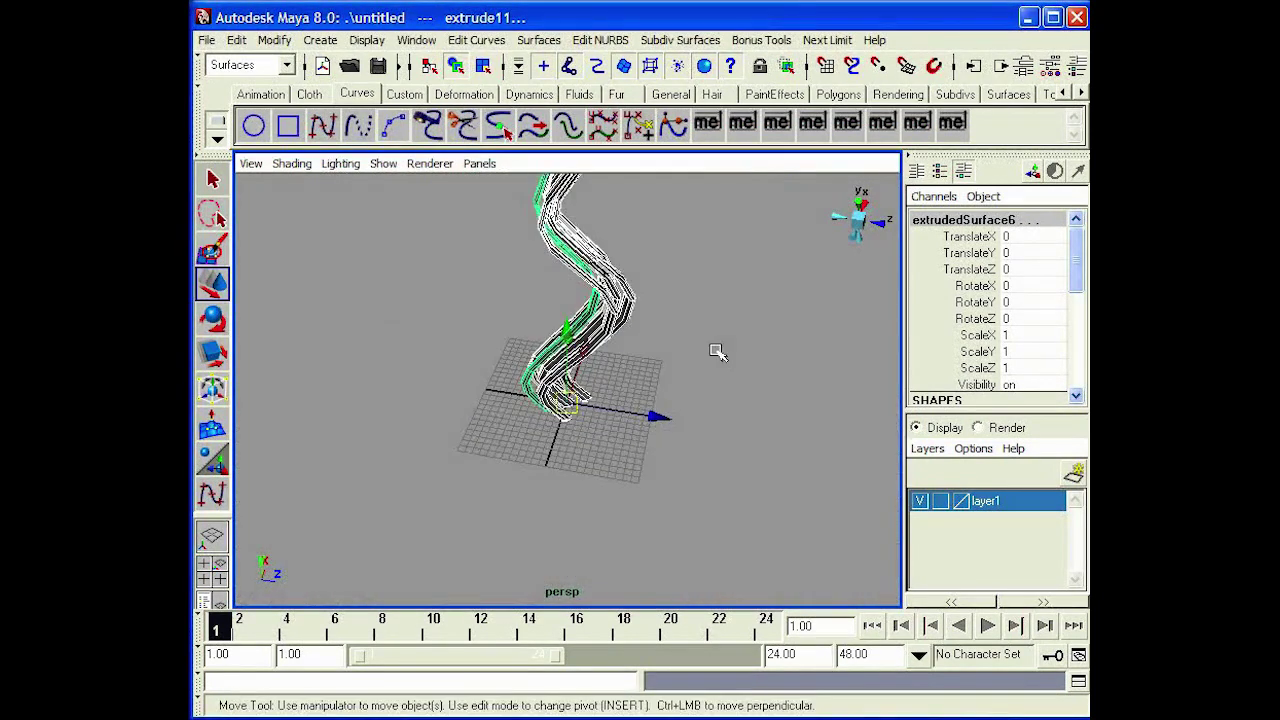
pyautogui.scroll(3, 700, 308)
pyautogui.keyDown('alt'); pyautogui.moveTo(723, 241); pyautogui.dragTo(672, 350, button='middle'); pyautogui.keyUp('alt')
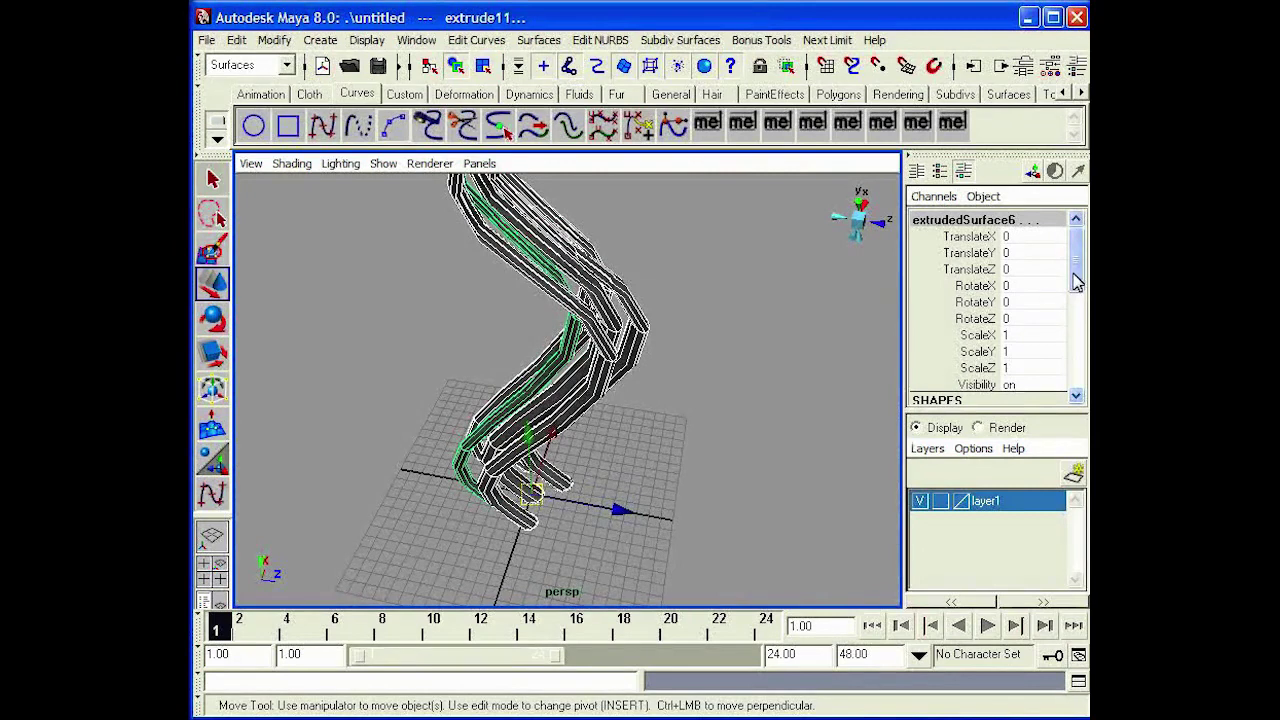
pyautogui.scroll(-5, 1076, 283)
pyautogui.click(1027, 345)
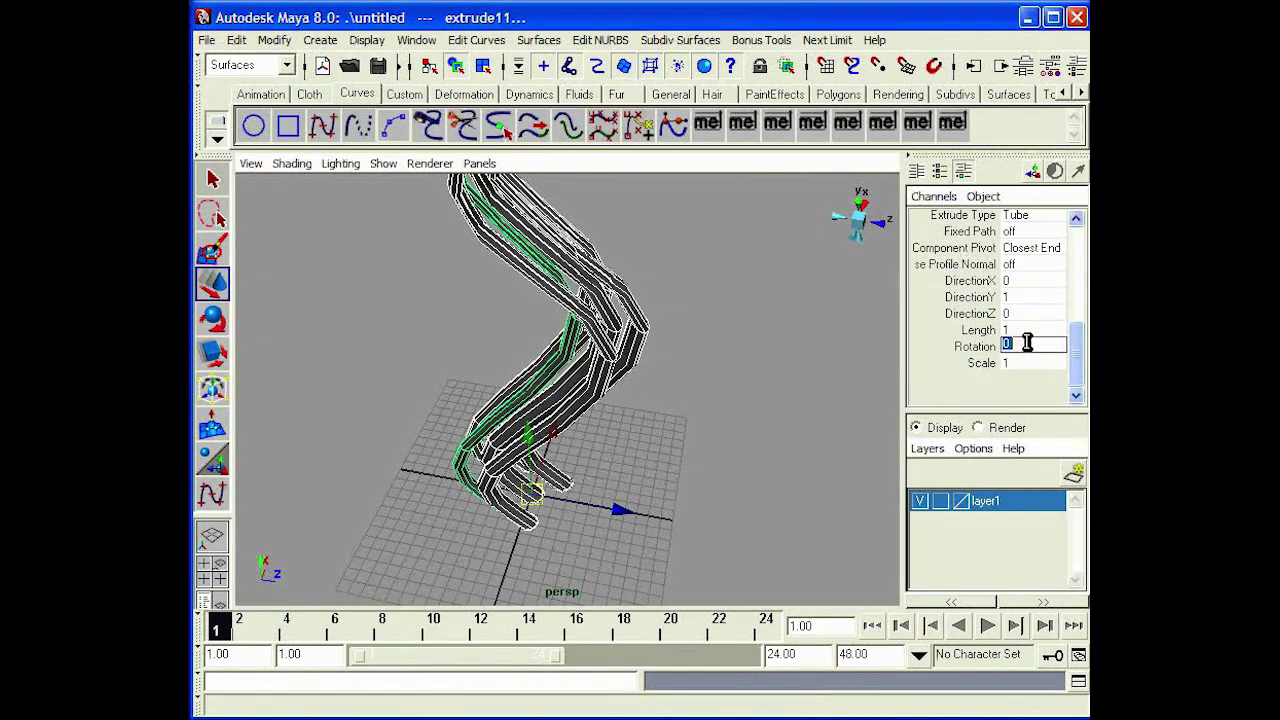
pyautogui.write('1000')
pyautogui.press('Return')
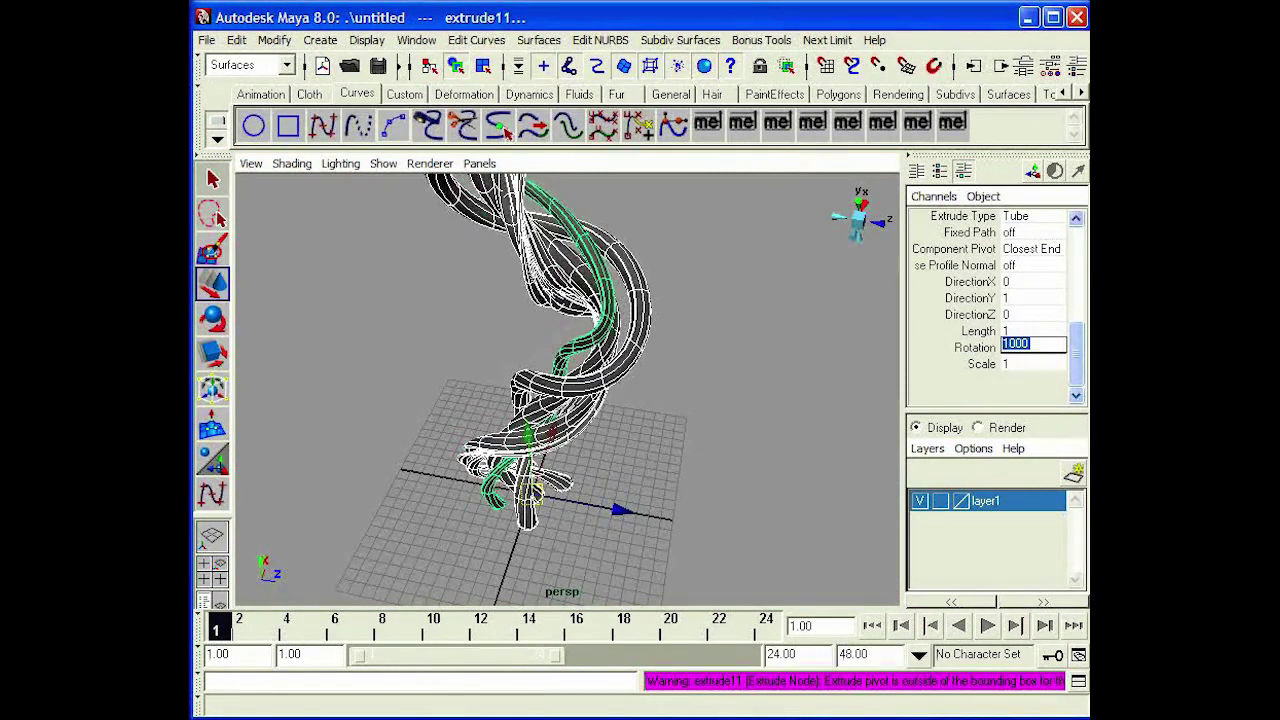
# Examine the newly twisted tubes from several angles for differences in shape and thickness.
pyautogui.keyDown('alt'); pyautogui.moveTo(583, 483); pyautogui.dragTo(514, 493); pyautogui.keyUp('alt')
pyautogui.scroll(4, 528, 466)
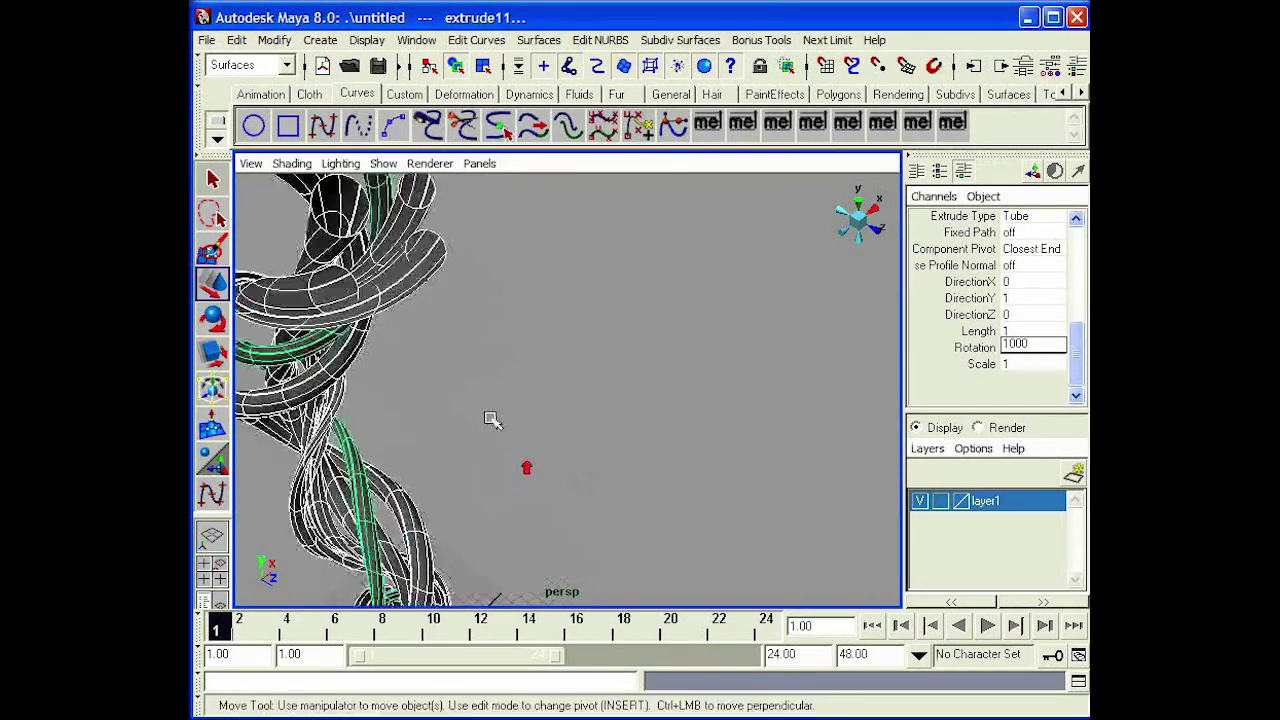
pyautogui.keyDown('alt'); pyautogui.moveTo(491, 417); pyautogui.dragTo(626, 406, button='middle'); pyautogui.keyUp('alt')
pyautogui.keyDown('alt'); pyautogui.moveTo(626, 406); pyautogui.dragTo(657, 432); pyautogui.keyUp('alt')
pyautogui.keyDown('alt'); pyautogui.moveTo(660, 432); pyautogui.dragTo(575, 275, button='middle'); pyautogui.keyUp('alt')
pyautogui.moveTo(558, 364)
pyautogui.keyDown('alt'); pyautogui.mouseDown()
pyautogui.moveTo(568, 342)
pyautogui.moveTo(420, 457)
pyautogui.moveTo(698, 414)
pyautogui.moveTo(566, 366)
pyautogui.mouseUp(); pyautogui.keyUp('alt')
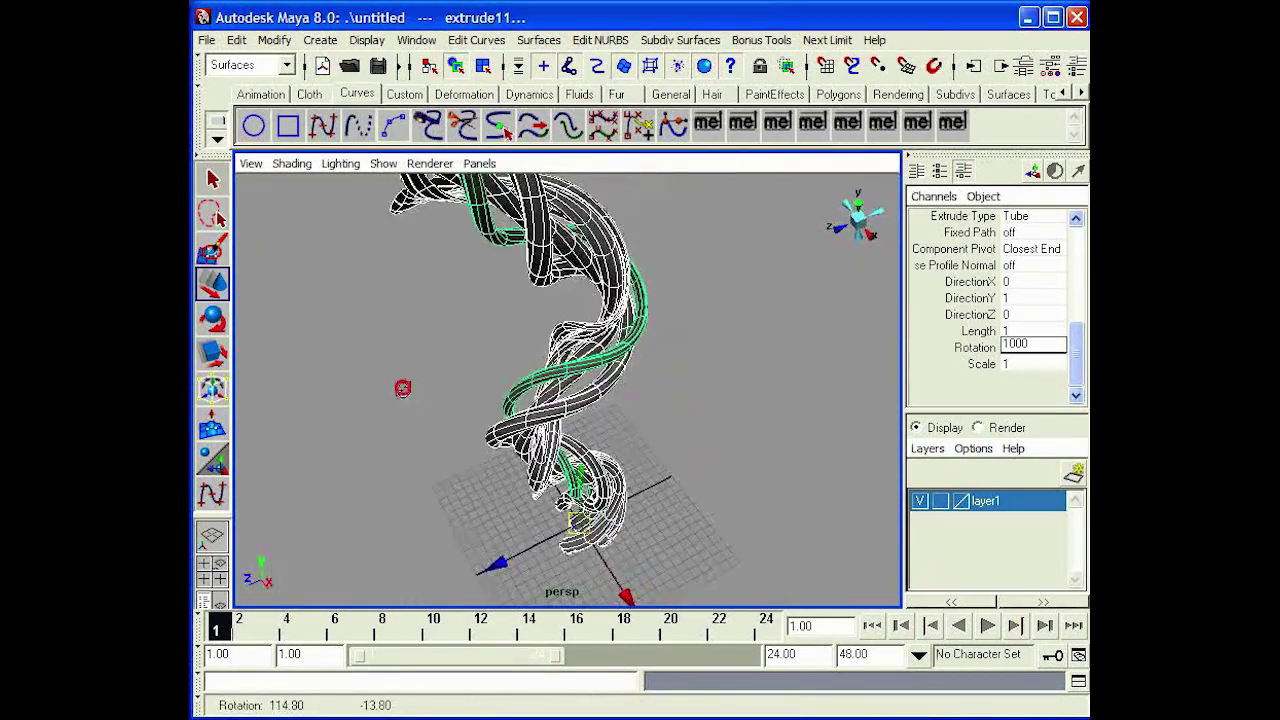
pyautogui.keyDown('alt'); pyautogui.moveTo(402, 388); pyautogui.dragTo(610, 400); pyautogui.keyUp('alt')
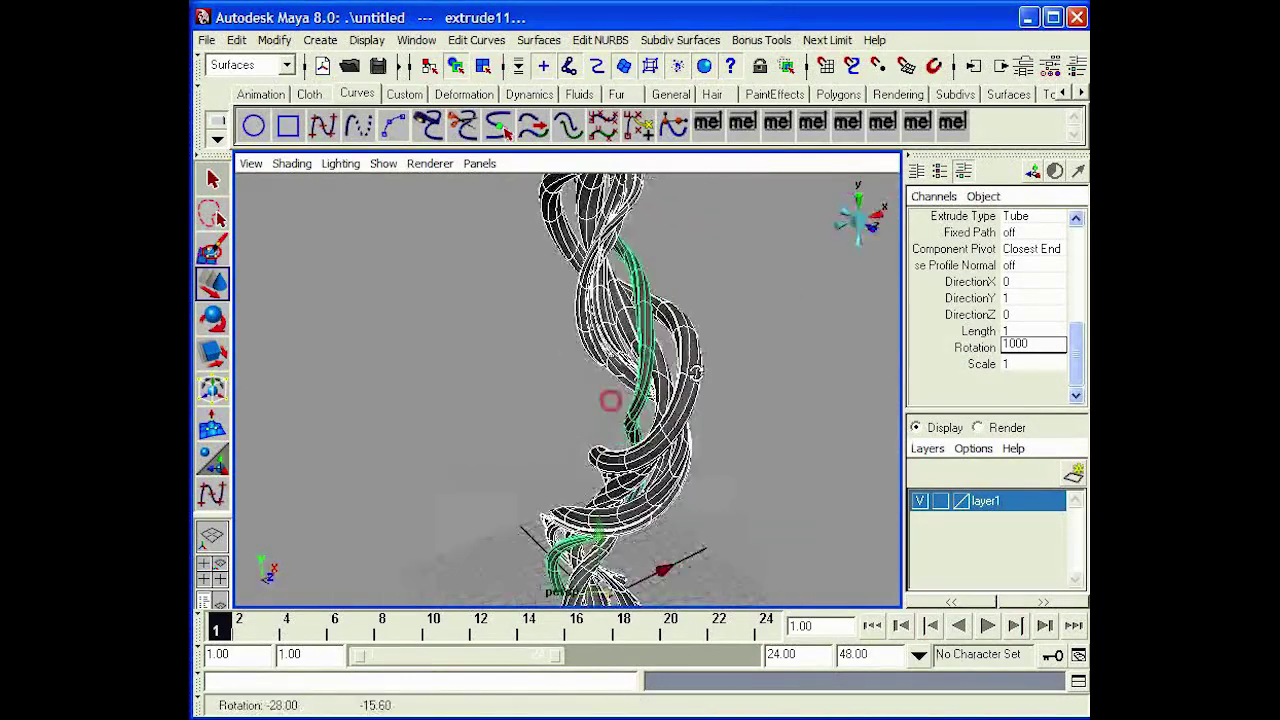
# Deselect the twisted tubes and examine the shape and thickness of their bases near the grid from several close angles.
pyautogui.scroll(3, 651, 394)
pyautogui.keyDown('alt'); pyautogui.moveTo(651, 394); pyautogui.dragTo(540, 140, button='middle'); pyautogui.keyUp('alt')
pyautogui.scroll(3, 571, 421)
pyautogui.keyDown('alt'); pyautogui.moveTo(481, 349); pyautogui.dragTo(517, 265, button='middle'); pyautogui.keyUp('alt')
pyautogui.scroll(5, 566, 405)
pyautogui.scroll(-5, 566, 397)
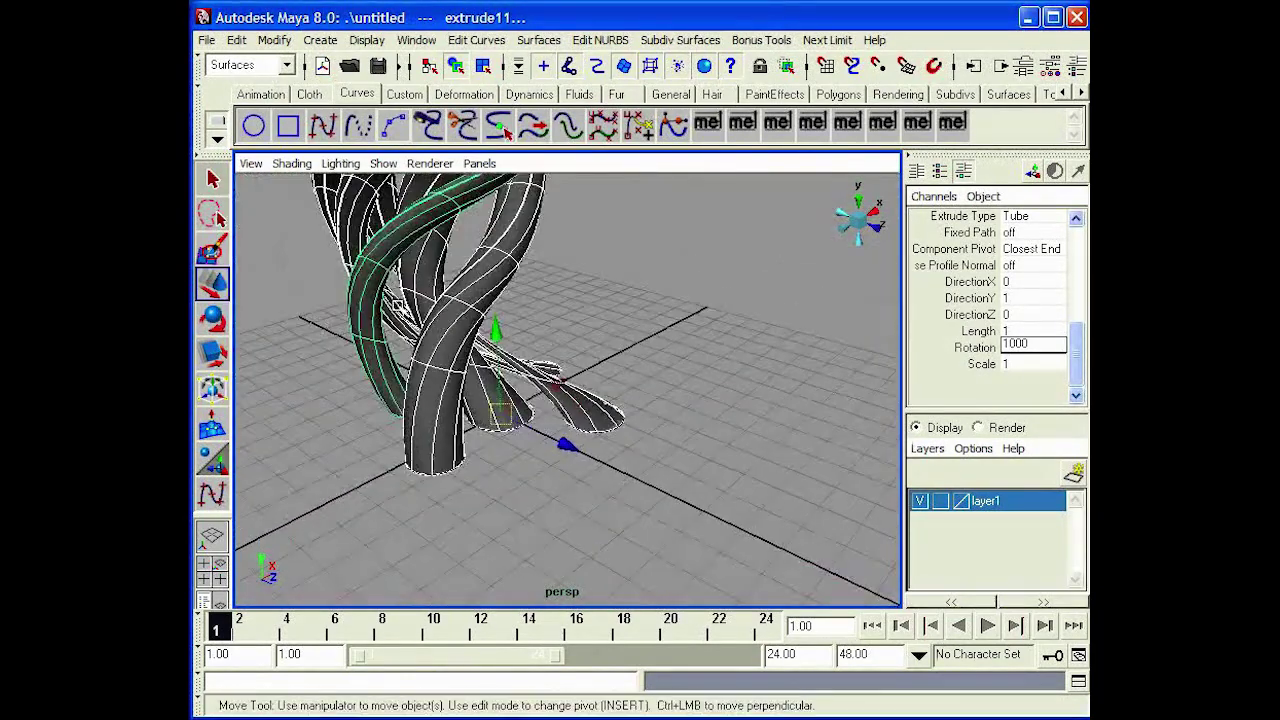
pyautogui.keyDown('alt'); pyautogui.moveTo(398, 305); pyautogui.dragTo(440, 358, button='middle'); pyautogui.keyUp('alt')
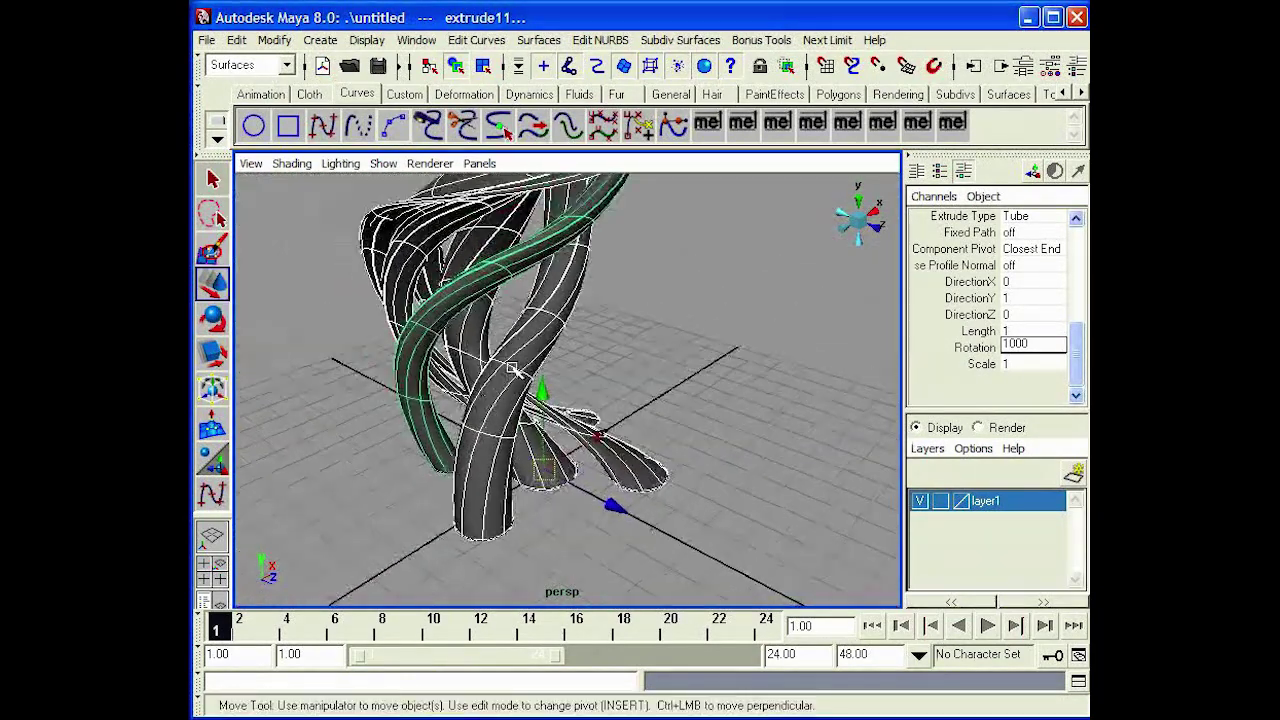
pyautogui.click(710, 393)
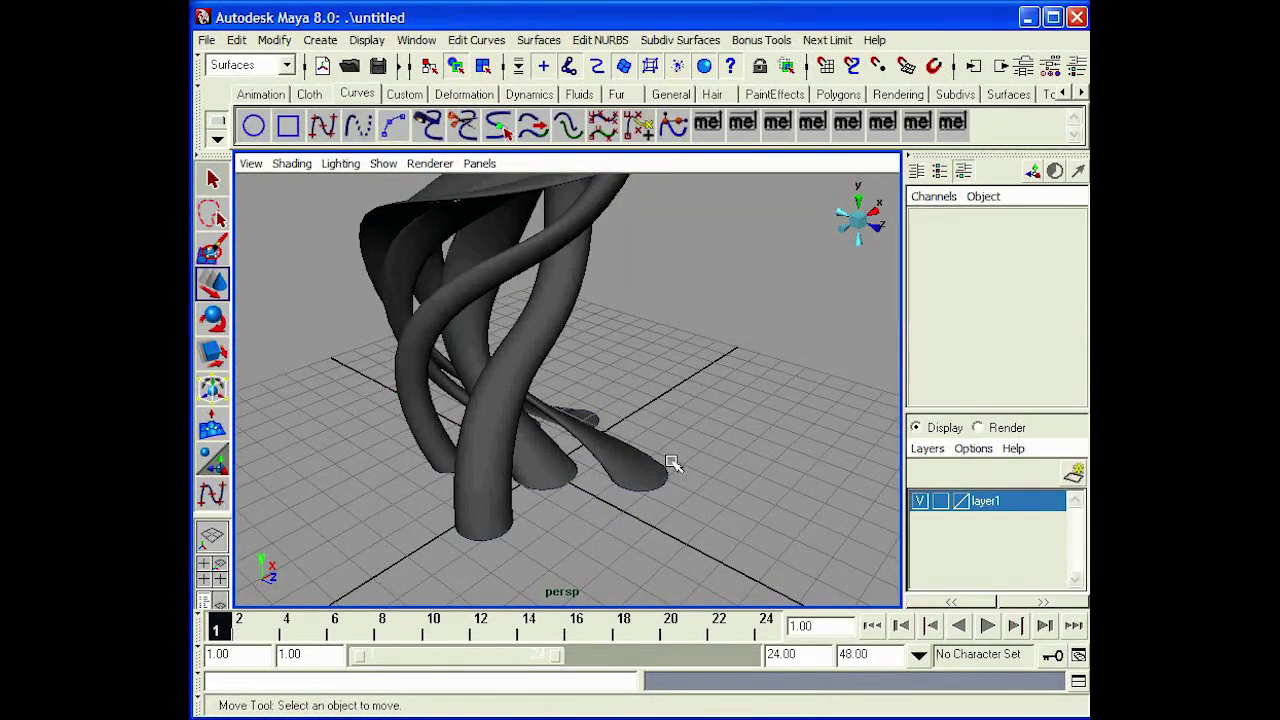
pyautogui.scroll(-2, 630, 432)
pyautogui.scroll(4, 634, 434)
pyautogui.keyDown('alt'); pyautogui.moveTo(634, 457); pyautogui.dragTo(500, 485); pyautogui.keyUp('alt')
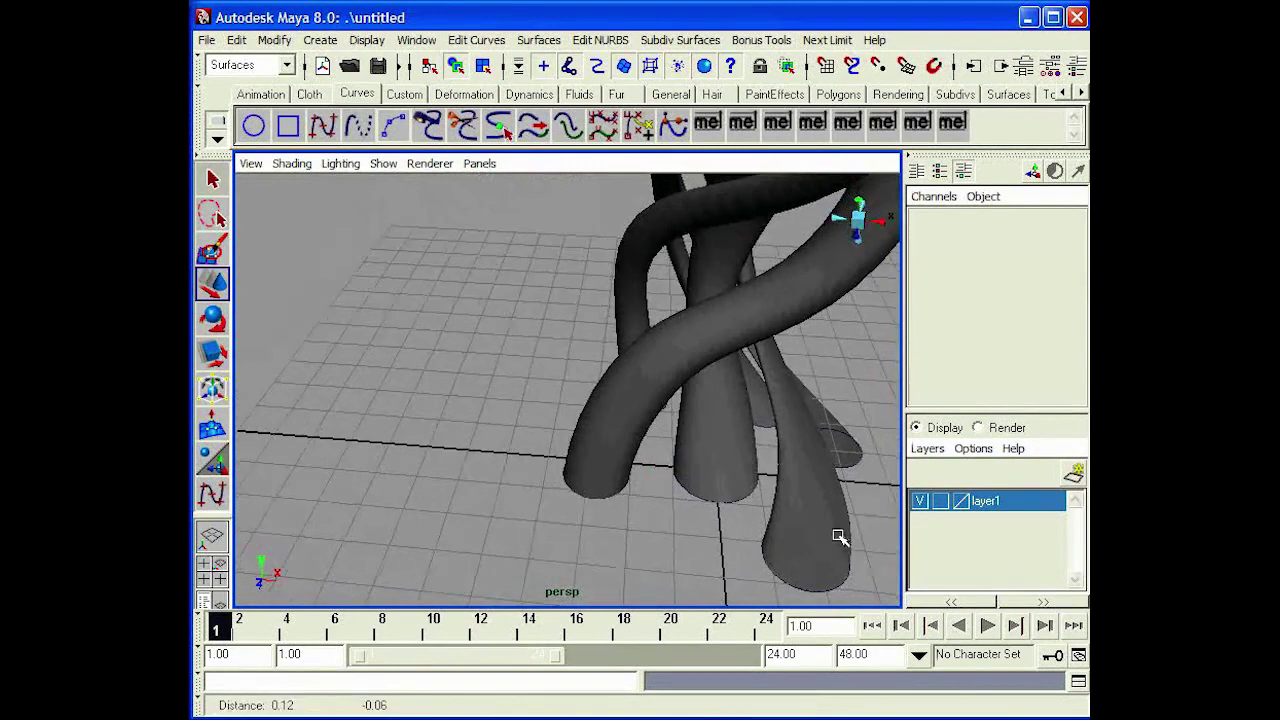
pyautogui.keyDown('alt'); pyautogui.moveTo(837, 537); pyautogui.dragTo(568, 432, button='middle'); pyautogui.keyUp('alt')
pyautogui.scroll(1, 568, 432)
pyautogui.keyDown('alt'); pyautogui.moveTo(570, 432); pyautogui.dragTo(600, 455); pyautogui.keyUp('alt')
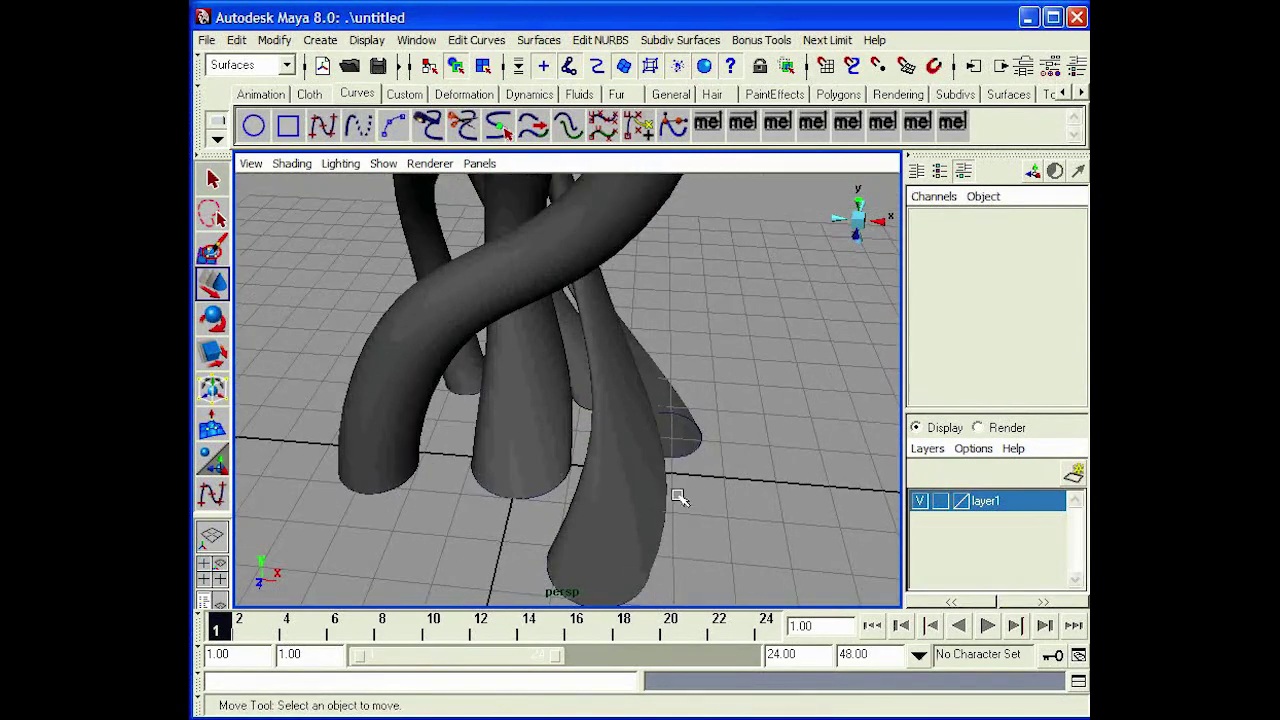
# Switch the flared tube in the foreground to isoparm selection and select an isoparm running along its length.
pyautogui.click(641, 511)
pyautogui.keyDown('alt'); pyautogui.moveTo(641, 511); pyautogui.dragTo(612, 423); pyautogui.keyUp('alt')
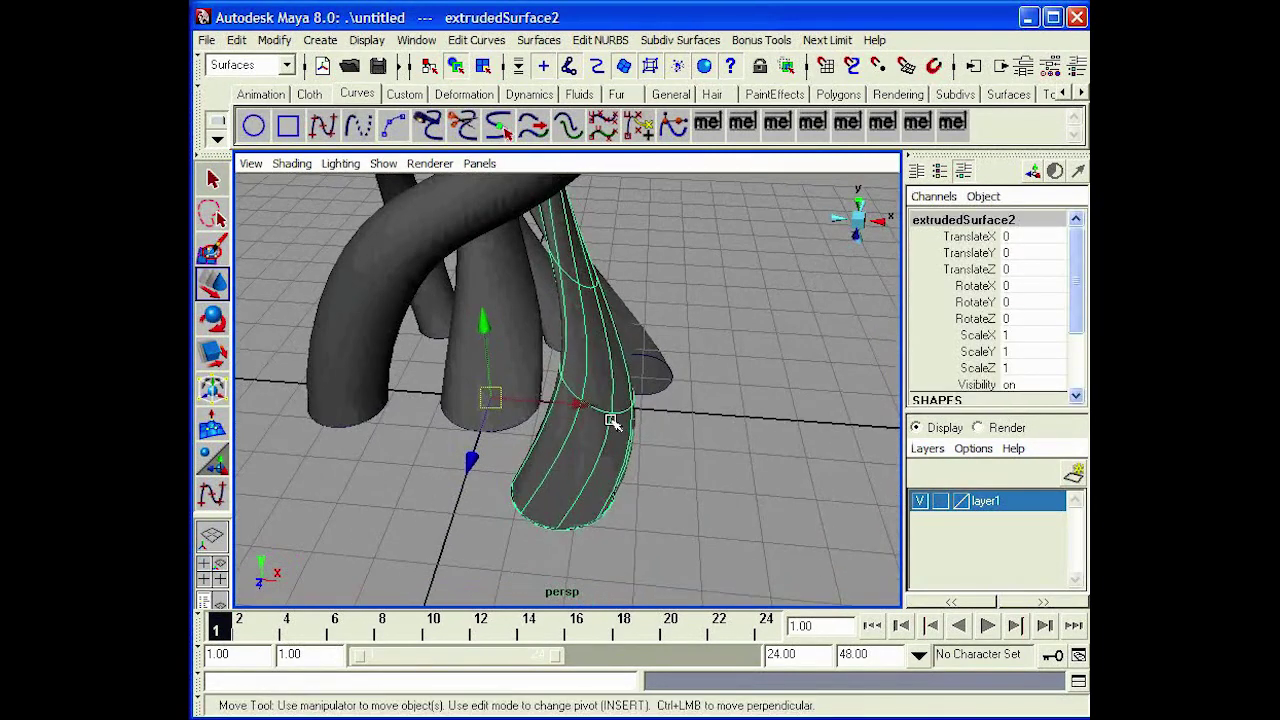
pyautogui.moveTo(604, 440); pyautogui.dragTo(606, 396, button='right')
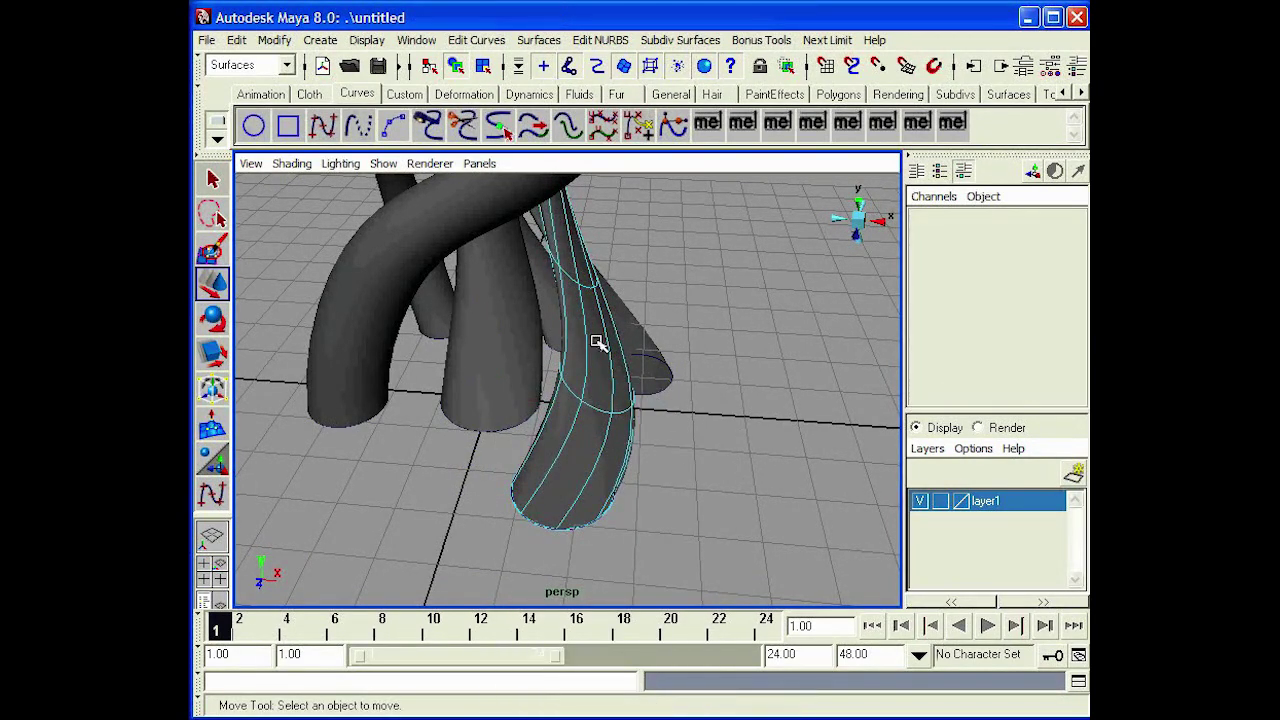
pyautogui.keyDown('alt'); pyautogui.moveTo(657, 389); pyautogui.dragTo(570, 400); pyautogui.keyUp('alt')
pyautogui.keyDown('alt'); pyautogui.moveTo(700, 455); pyautogui.dragTo(560, 418, button='middle'); pyautogui.keyUp('alt')
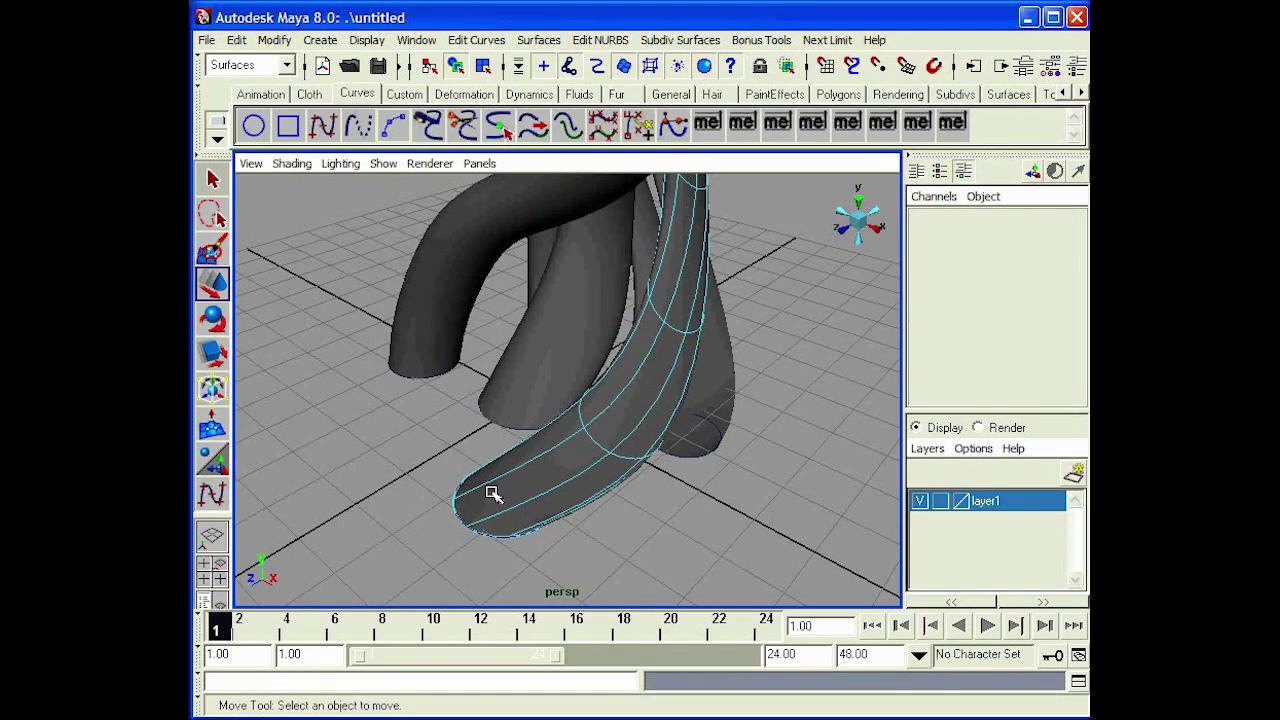
pyautogui.click(600, 440)
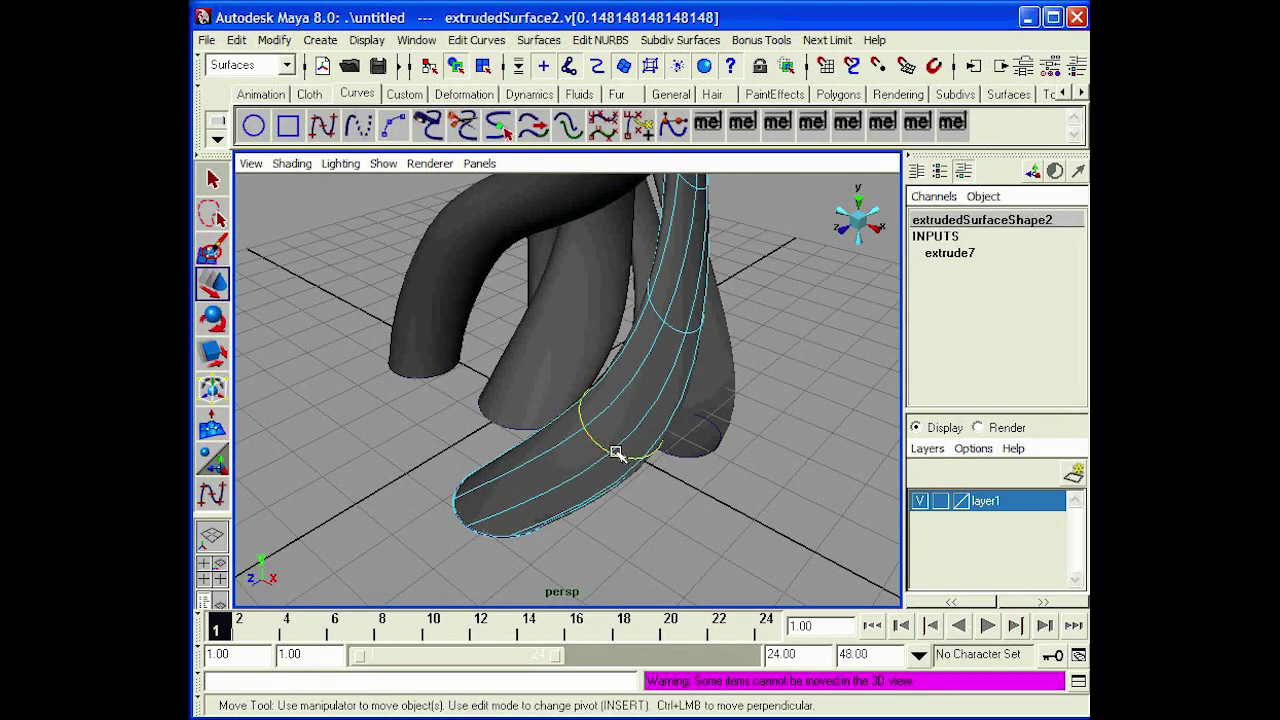
pyautogui.click(676, 332)
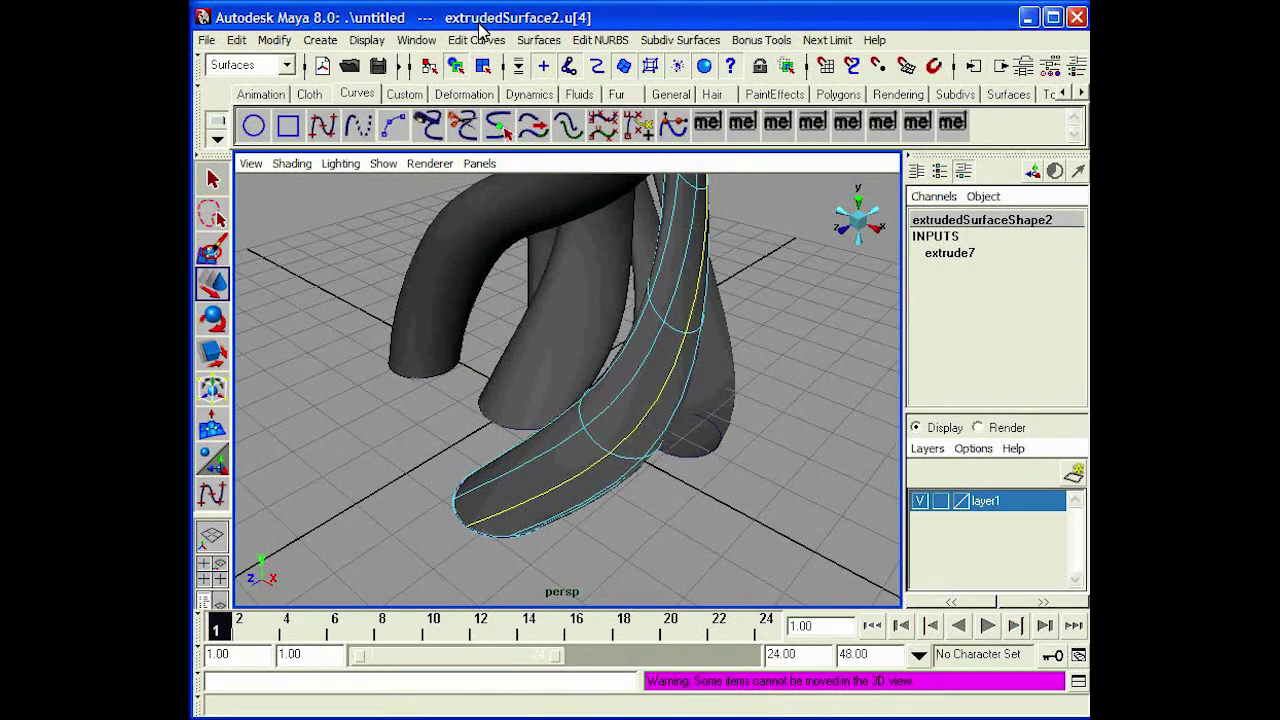
# Duplicate the selected lengthwise isoparm as a separate curve with Duplicate Surface Curves from the Surfaces command set.
pyautogui.click(286, 65)
pyautogui.click(240, 117)
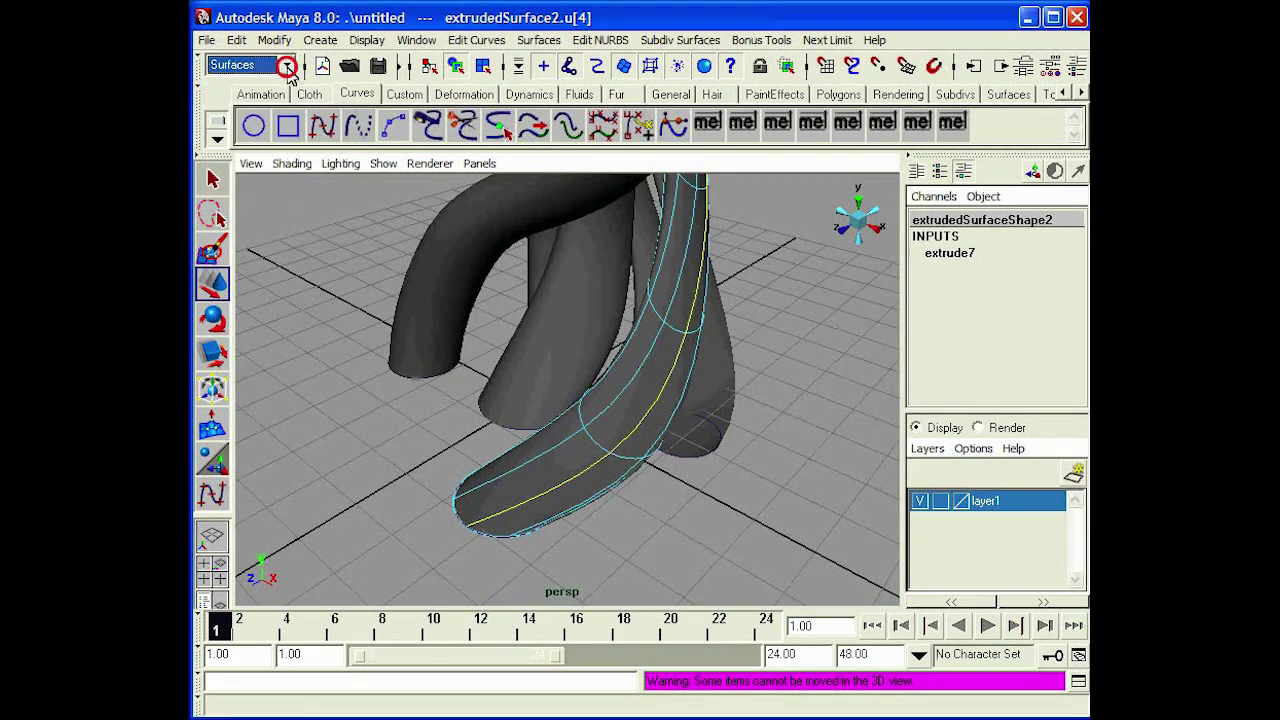
pyautogui.click(478, 40)
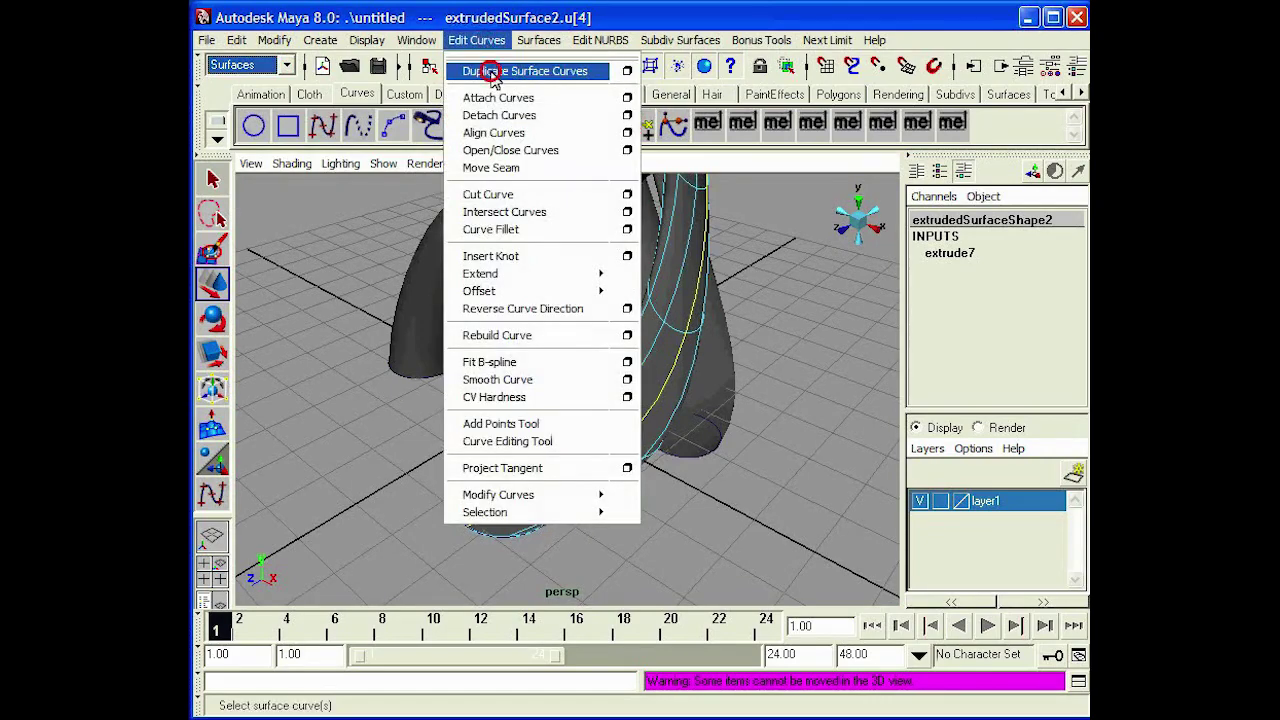